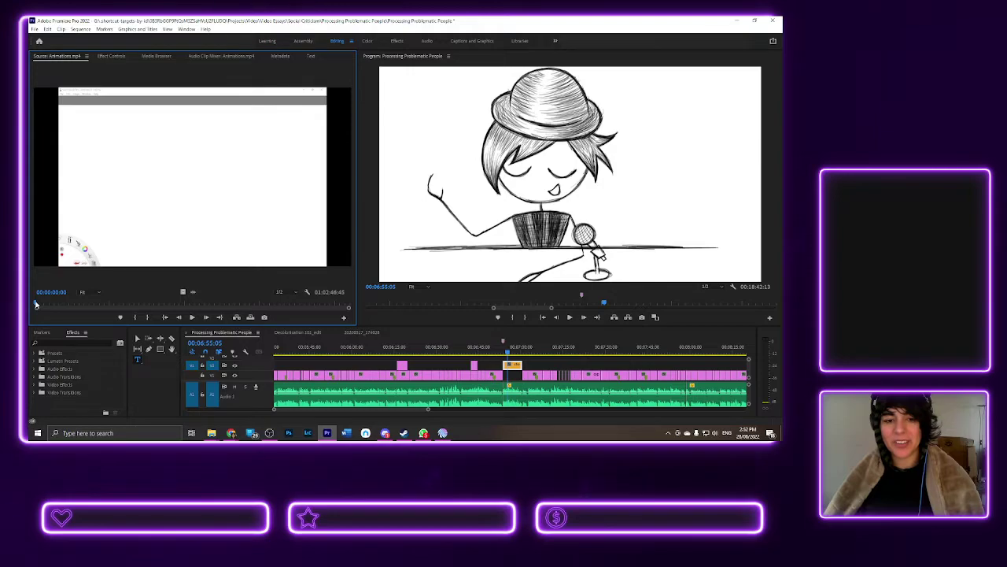
- Skim through the whole Animations.mp4 source clip, return to its start and widen the Source monitor
{"action": "mouse_move", "coordinate": [36, 304]}
{"action": "left_mouse_down"}
{"action": "mouse_move", "coordinate": [152, 312]}
{"action": "mouse_move", "coordinate": [349, 409]}
{"action": "left_mouse_up"}
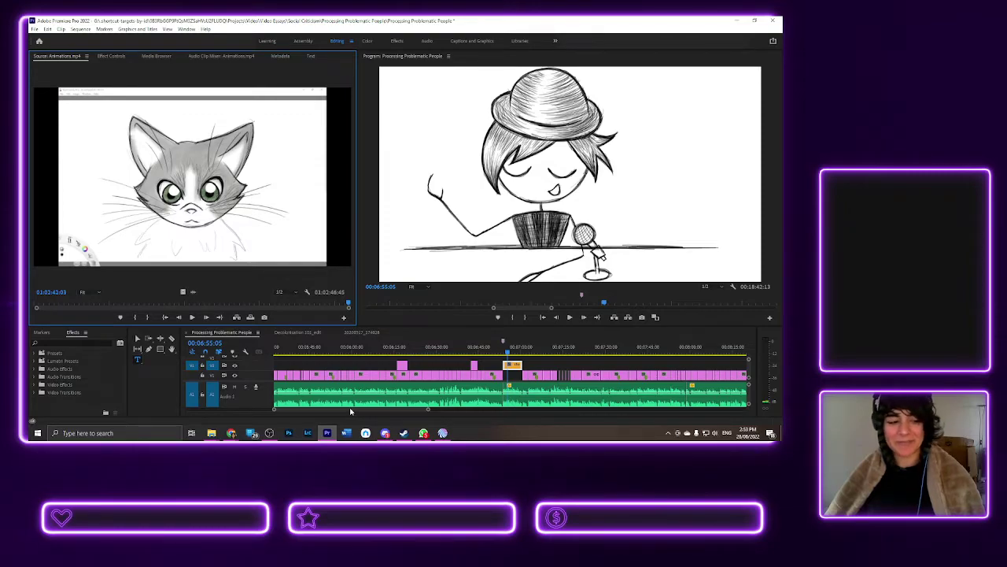
{"action": "left_click_drag", "start_coordinate": [350, 410], "coordinate": [32, 303]}
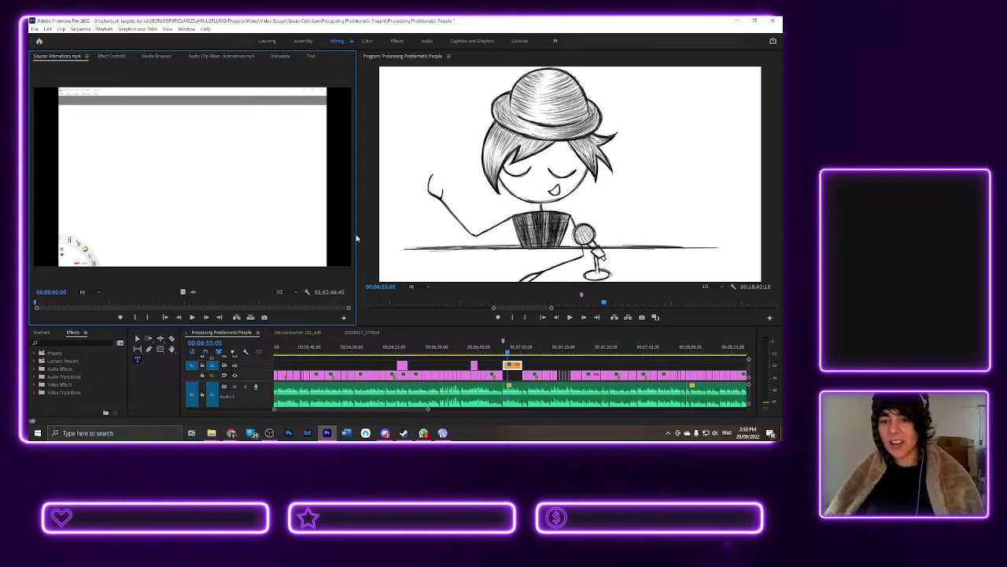
{"action": "left_click_drag", "start_coordinate": [359, 242], "coordinate": [416, 233]}
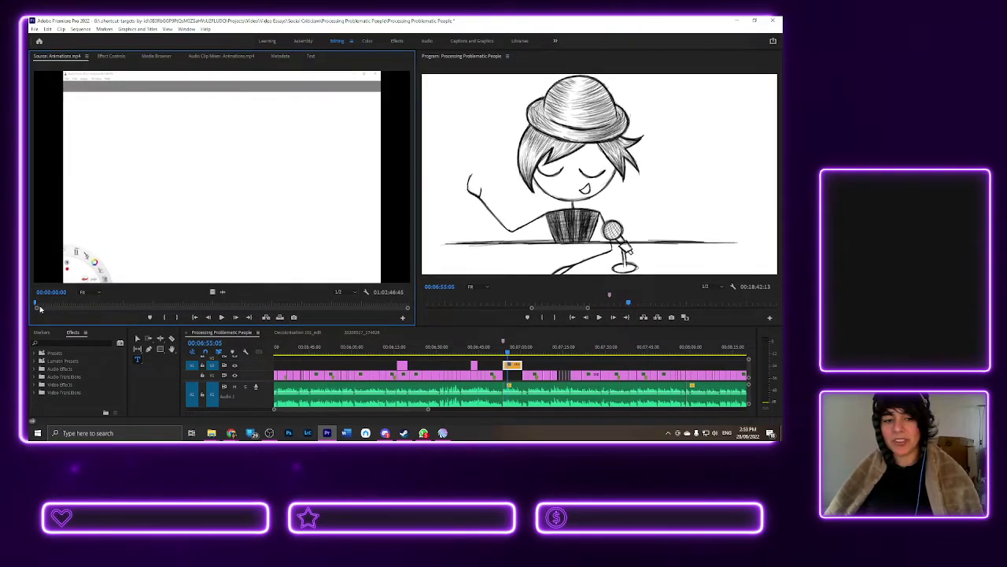
- Mark an In point at 00:03:25:45 in the Animations.mp4 source clip, just before the stick-figure drawing begins
{"action": "left_click_drag", "start_coordinate": [35, 305], "coordinate": [55, 307]}
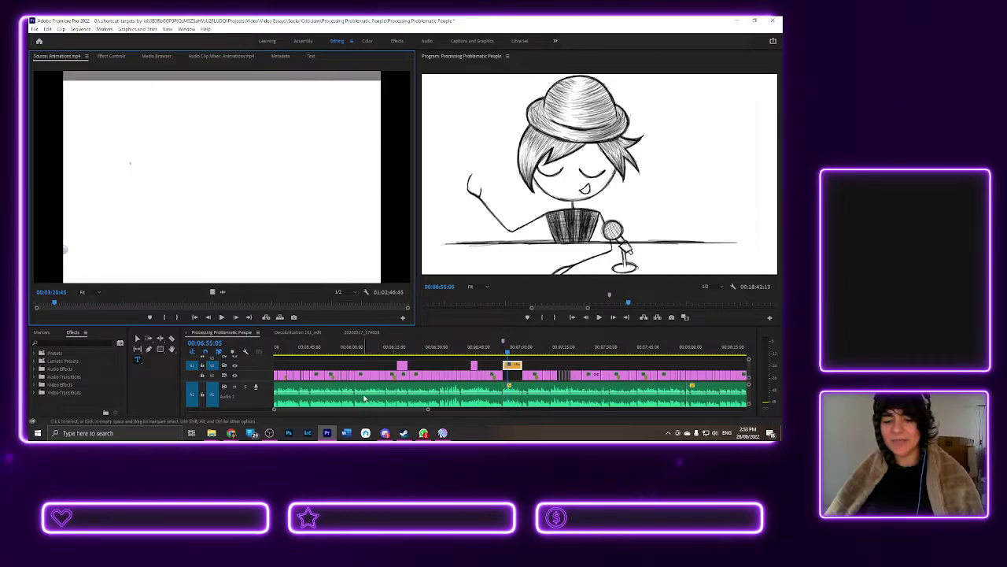
{"action": "left_click_drag", "start_coordinate": [336, 410], "coordinate": [538, 419]}
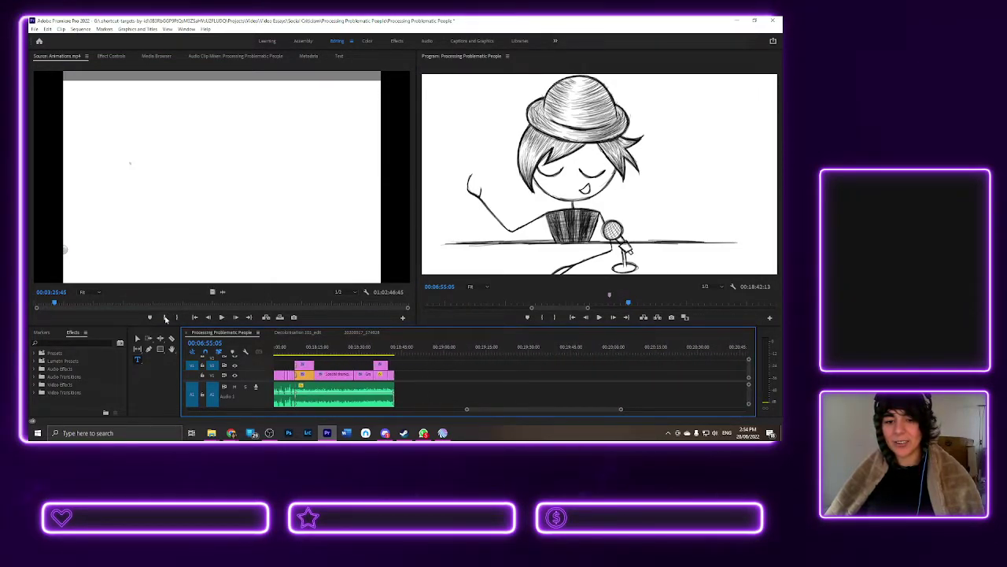
{"action": "left_click", "coordinate": [165, 318]}
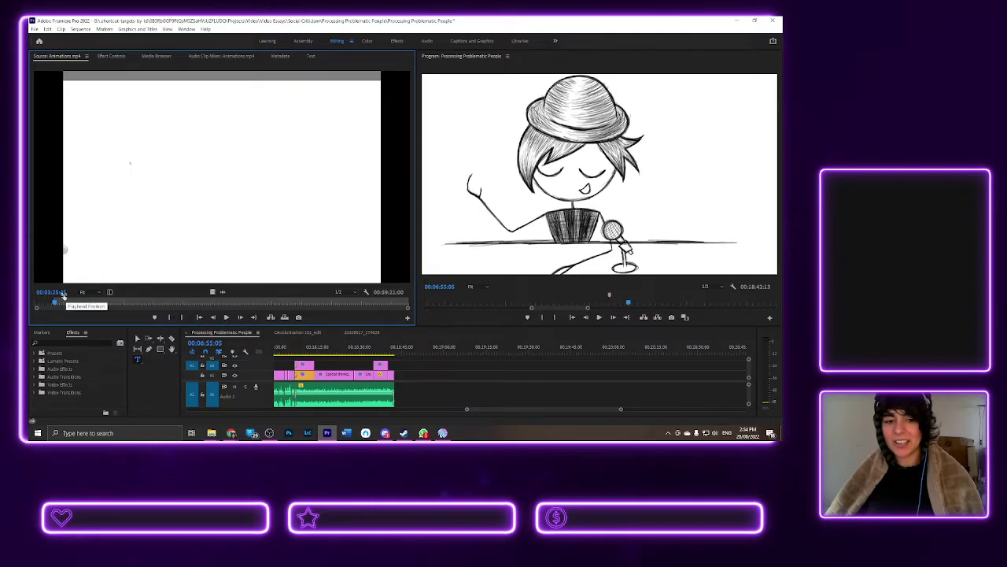
- Find the end of the stick-figure drawing in the source clip and mark an Out point at 00:16:52:54
{"action": "left_click_drag", "start_coordinate": [55, 303], "coordinate": [58, 303]}
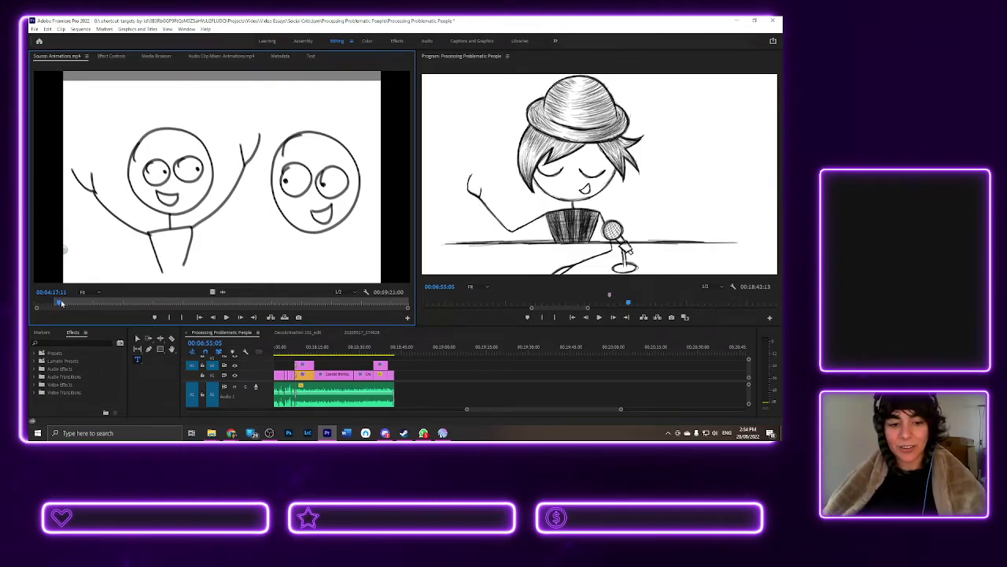
{"action": "mouse_move", "coordinate": [61, 303]}
{"action": "left_mouse_down"}
{"action": "mouse_move", "coordinate": [144, 328]}
{"action": "mouse_move", "coordinate": [136, 335]}
{"action": "left_mouse_up"}
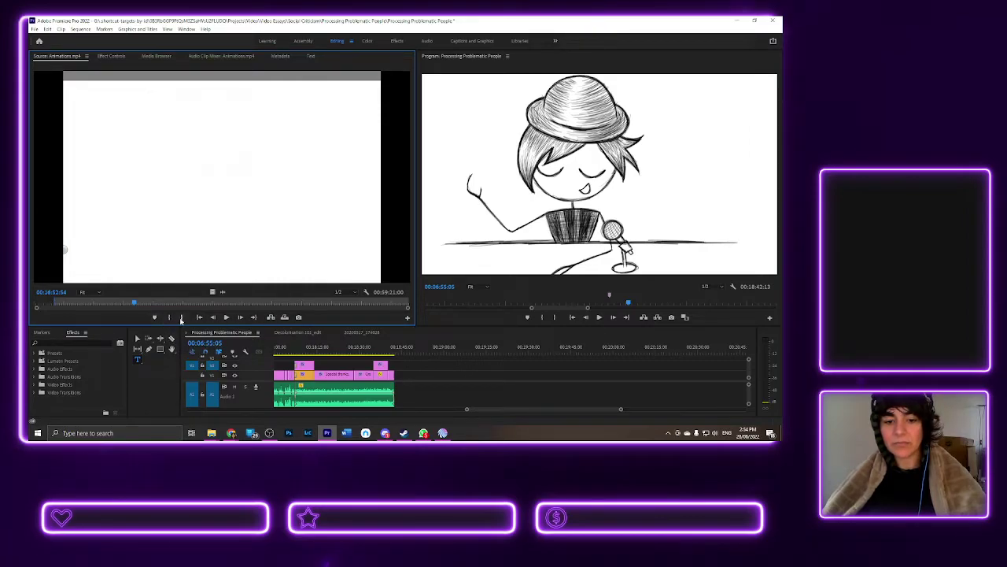
{"action": "left_click", "coordinate": [179, 318]}
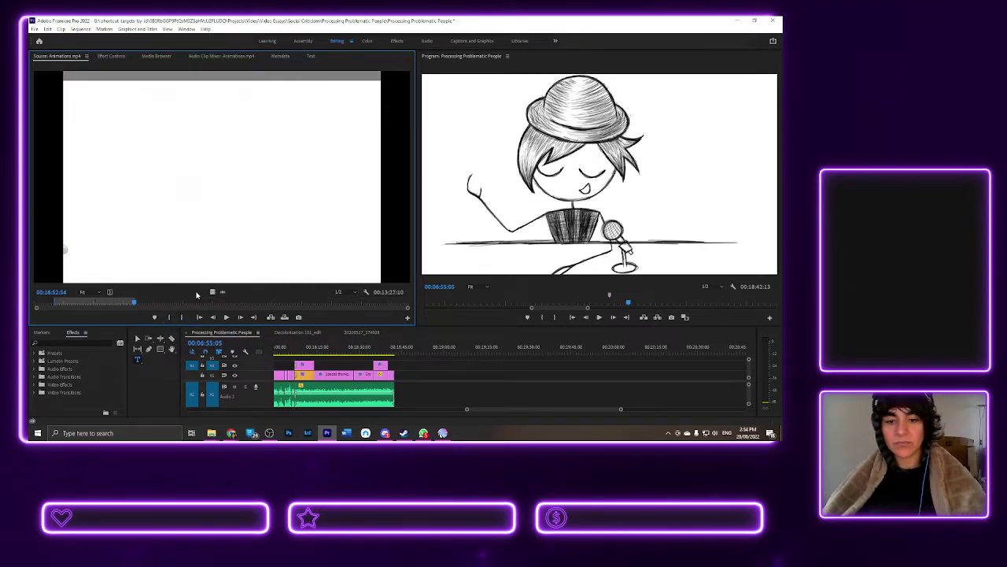
- Place only the video of the marked Animations.mp4 range in the sequence after the last clip and preview its beginning
{"action": "mouse_move", "coordinate": [211, 292]}
{"action": "left_mouse_down"}
{"action": "mouse_move", "coordinate": [426, 376]}
{"action": "mouse_move", "coordinate": [411, 376]}
{"action": "left_mouse_up"}
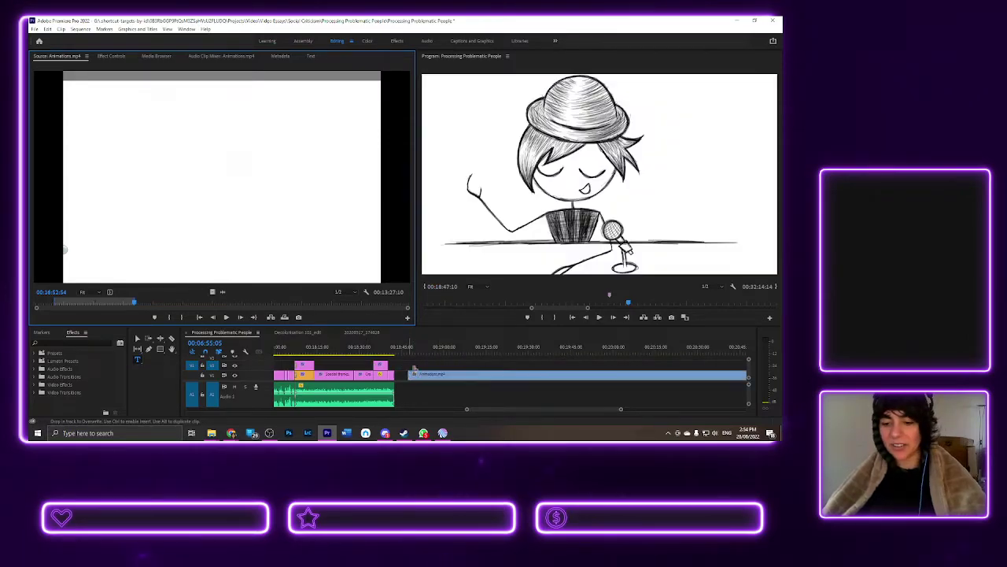
{"action": "left_click", "coordinate": [418, 349]}
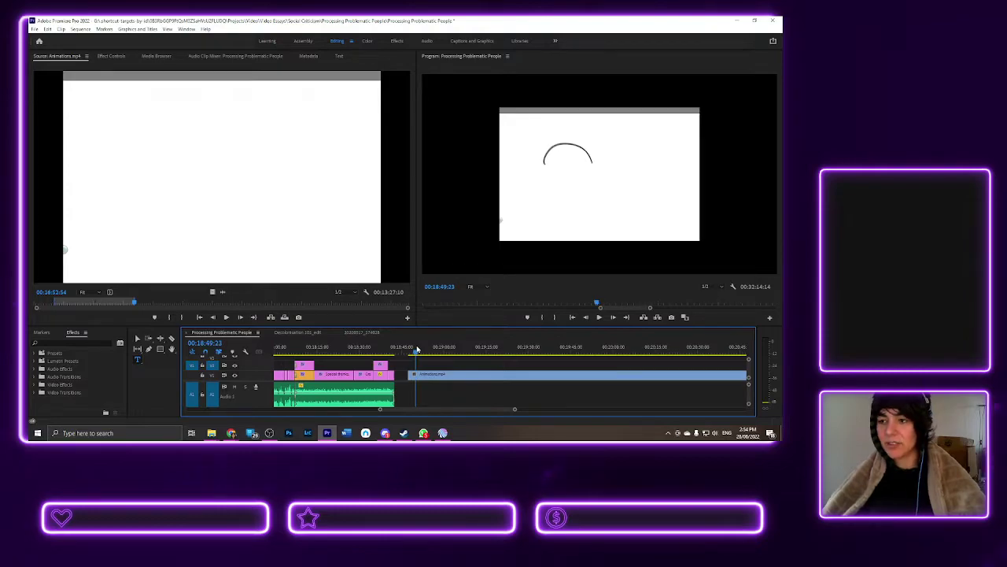
{"action": "left_click_drag", "start_coordinate": [413, 356], "coordinate": [424, 353]}
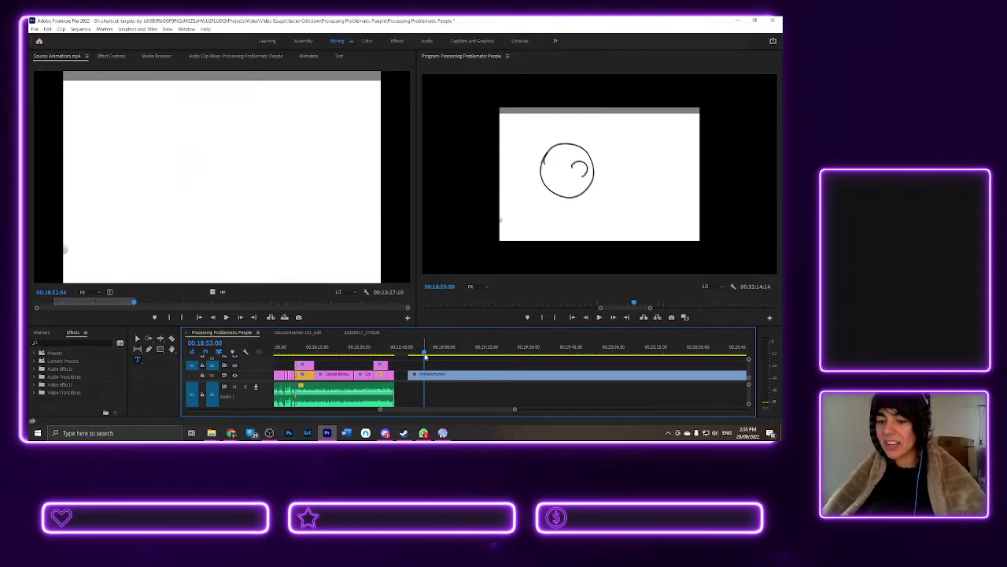
- Trim the blank start of the Animations.mp4 clip in the sequence to 00:18:49:02, where the first stroke begins
{"action": "scroll", "coordinate": [437, 378], "scroll_direction": "up", "scroll_amount": 2}
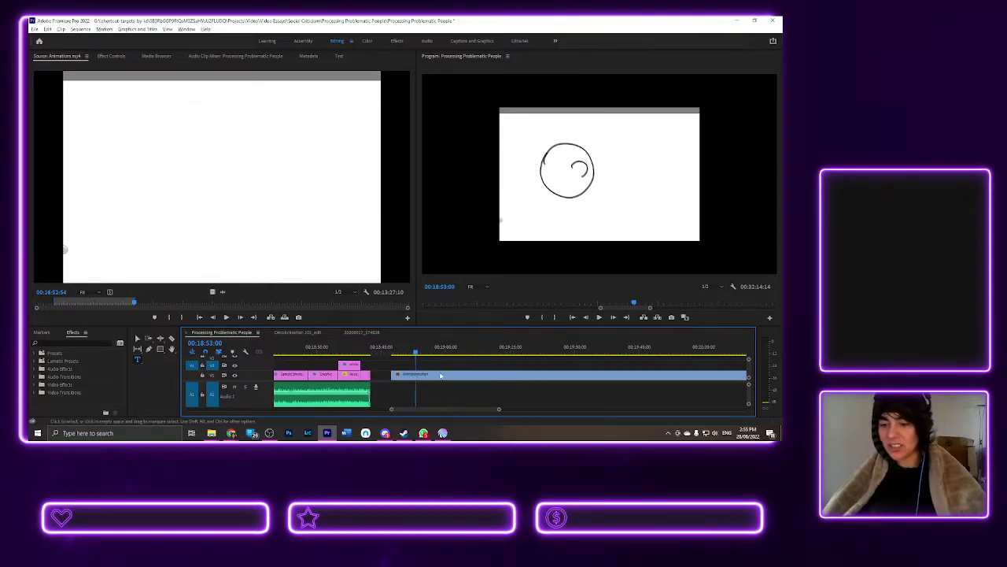
{"action": "scroll", "coordinate": [437, 378], "scroll_direction": "up", "scroll_amount": 2}
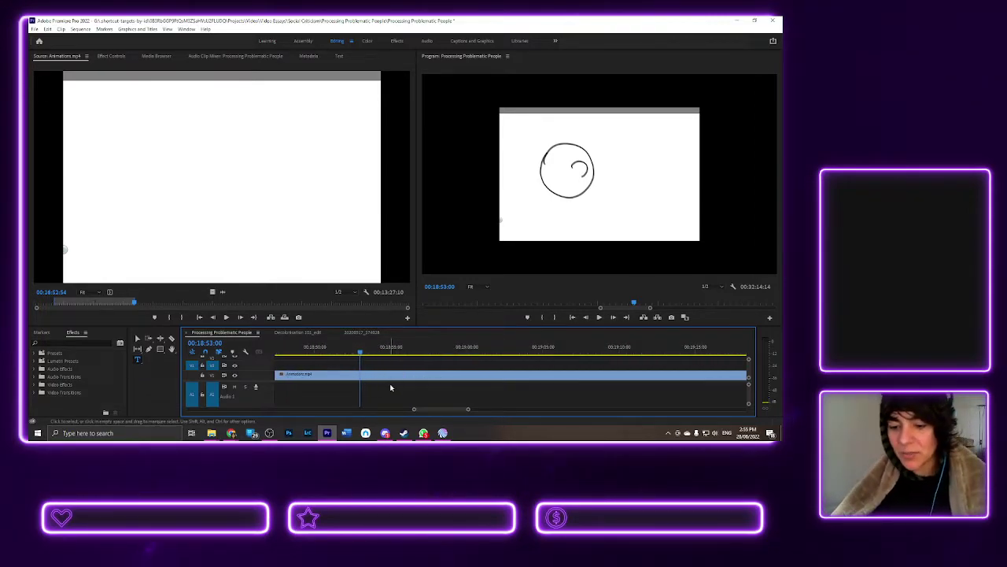
{"action": "scroll", "coordinate": [423, 412], "scroll_direction": "up", "scroll_amount": 5}
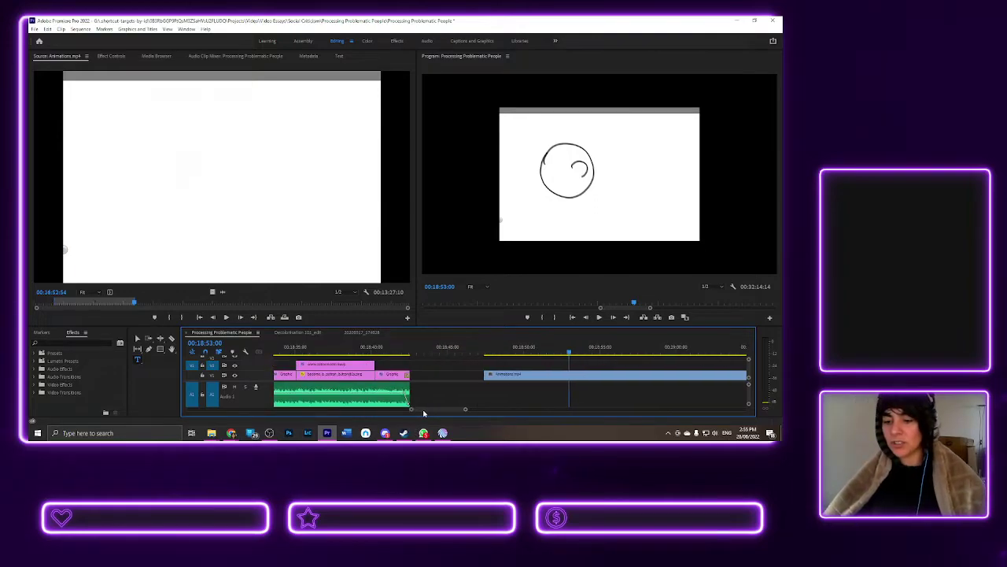
{"action": "left_click", "coordinate": [373, 351]}
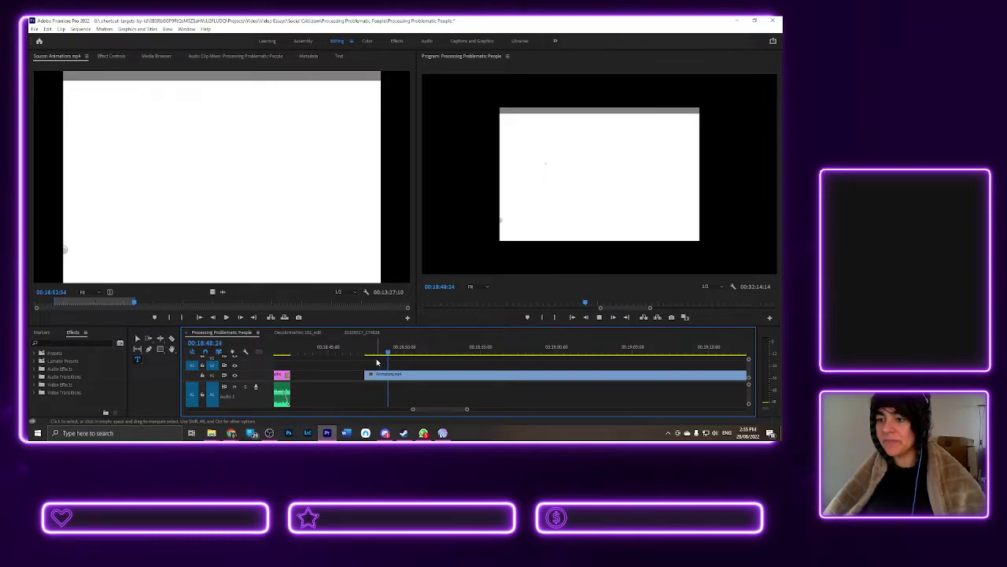
{"action": "left_click", "coordinate": [403, 351]}
{"action": "left_click_drag", "start_coordinate": [403, 352], "coordinate": [400, 352]}
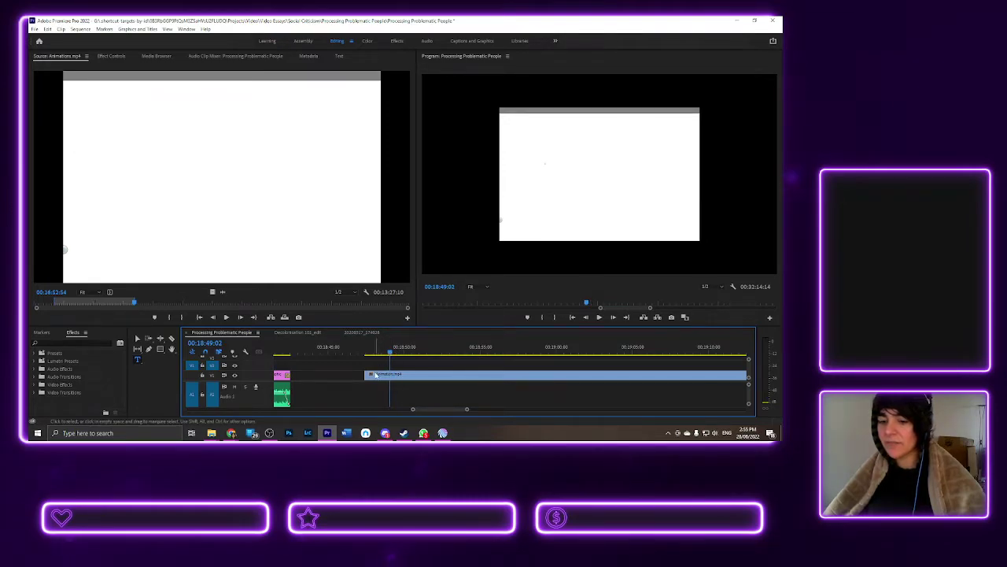
{"action": "left_click_drag", "start_coordinate": [366, 374], "coordinate": [390, 376]}
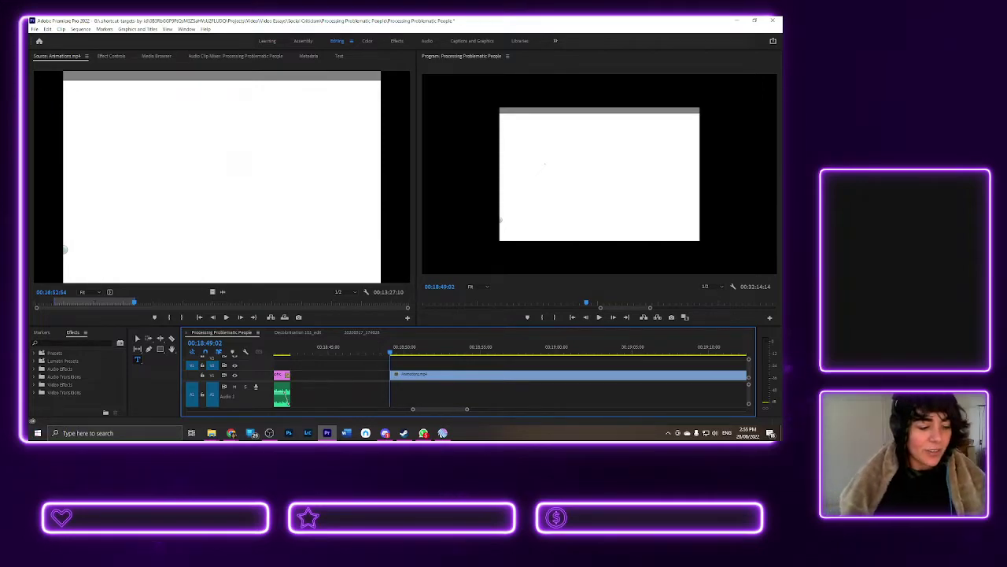
- Play the trimmed Animations.mp4 clip from its start at 00:18:49:02 to check the first strokes
{"action": "left_click", "coordinate": [269, 432]}
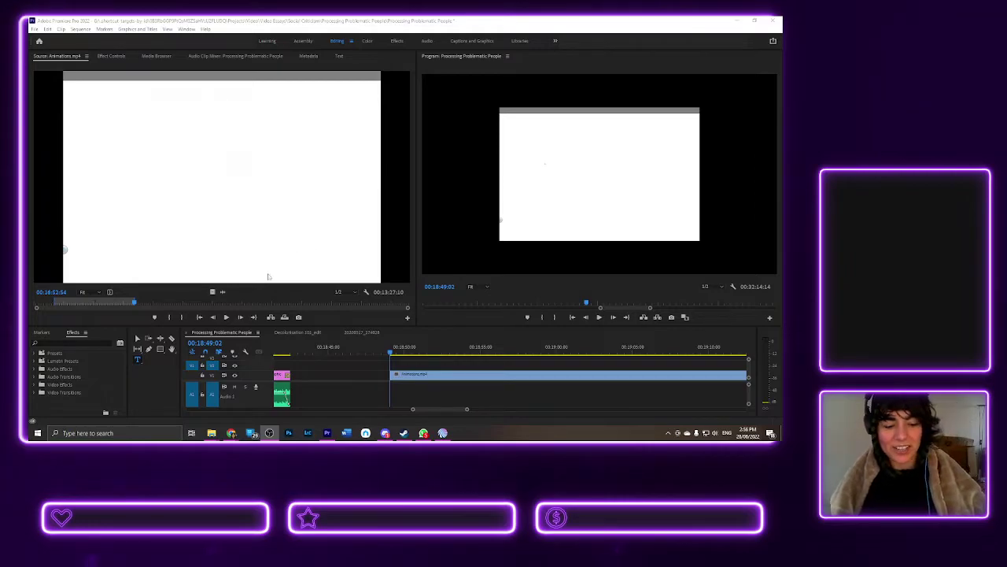
{"action": "left_click", "coordinate": [388, 354]}
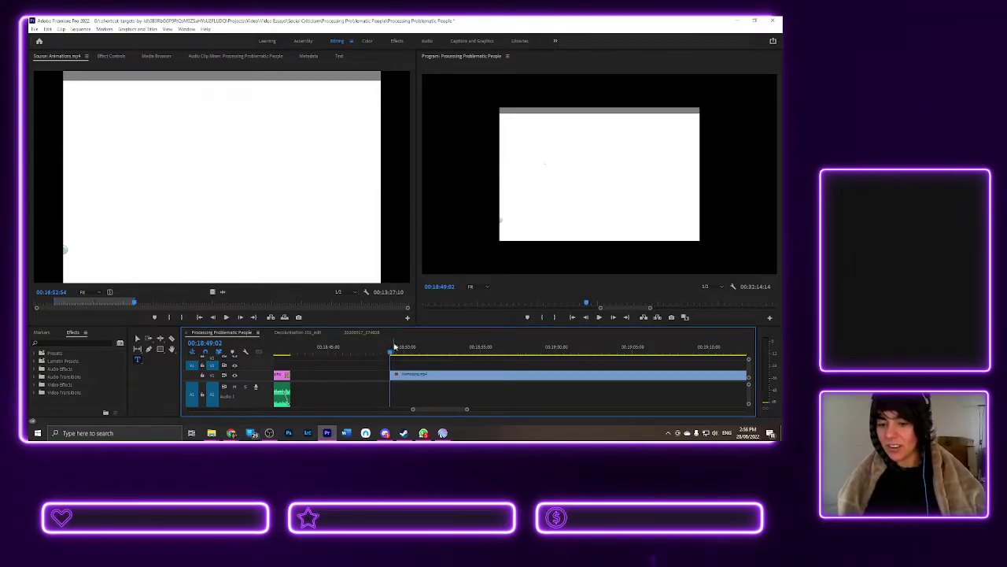
{"action": "key", "text": "space"}
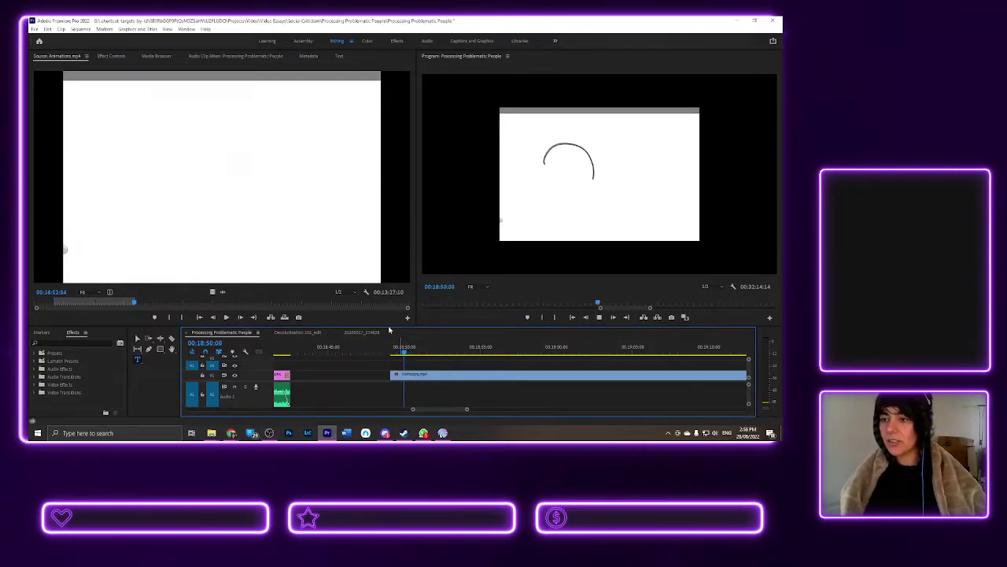
{"action": "key", "text": "space"}
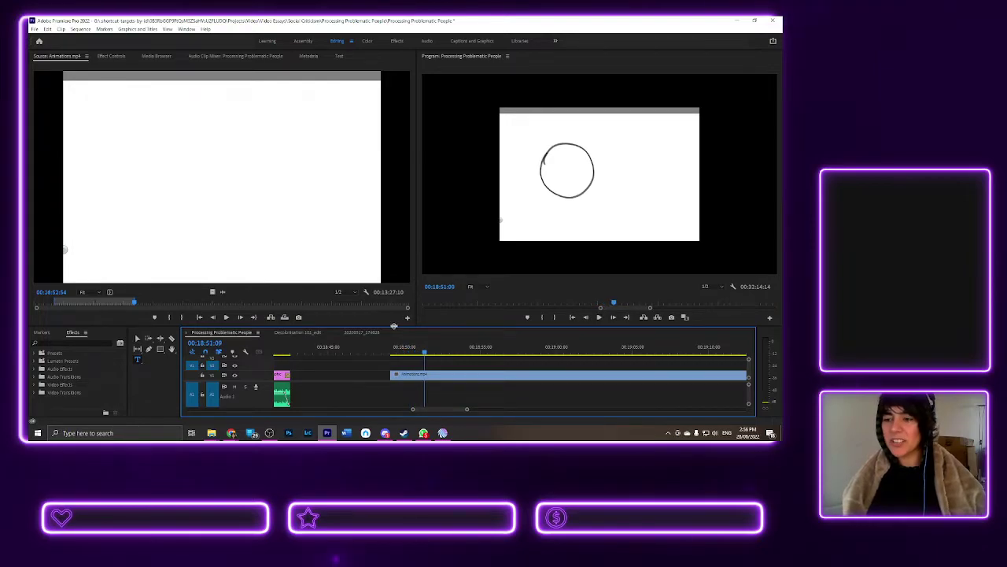
{"action": "left_click", "coordinate": [231, 432]}
{"action": "left_click", "coordinate": [178, 397]}
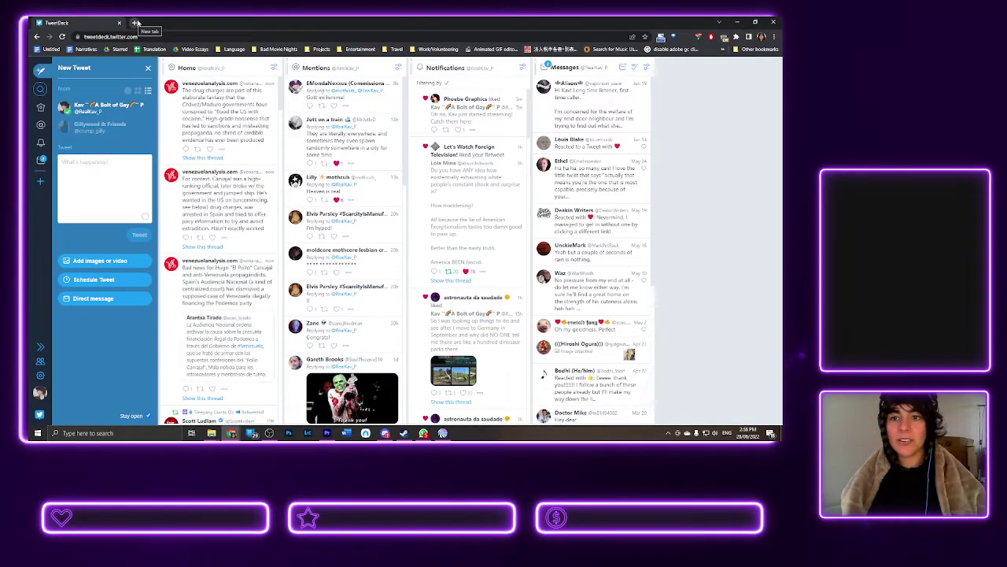
{"action": "key", "text": "alt+Tab"}
{"action": "key", "text": "alt+Tab"}
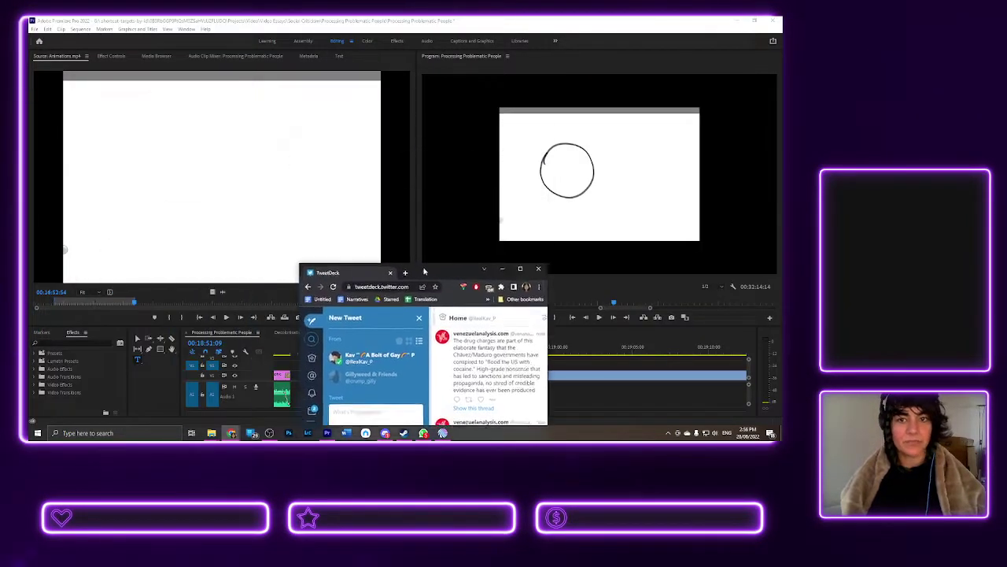
{"action": "left_click", "coordinate": [544, 204]}
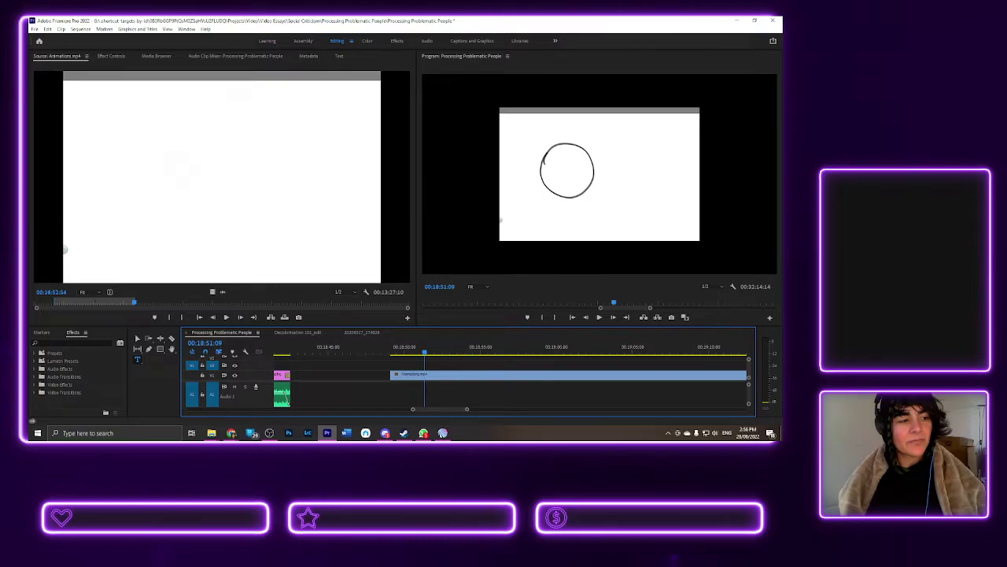
{"action": "left_click", "coordinate": [231, 433]}
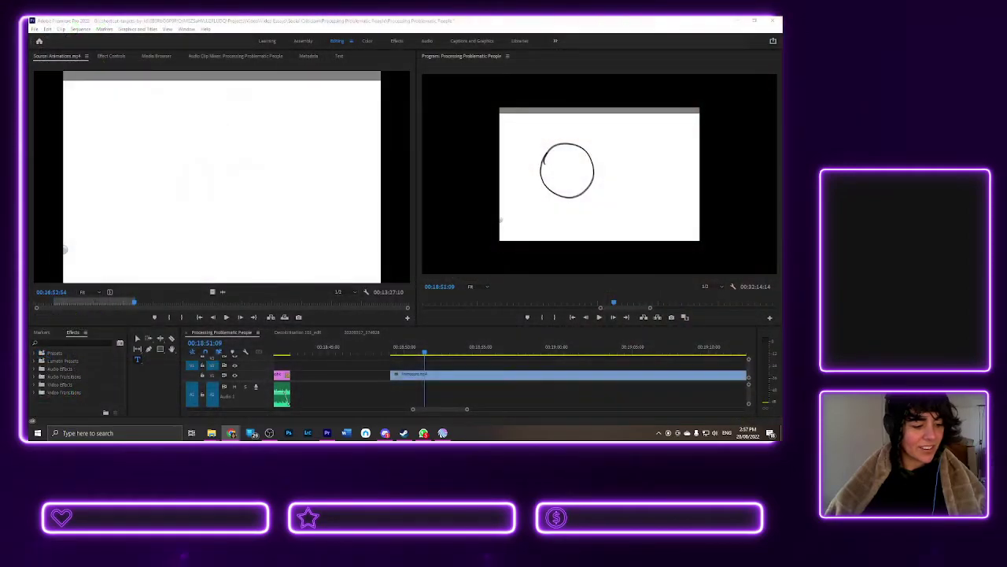
- Play on to the pause after the figure's raised hand is drawn and razor the clip at 00:19:11:02
{"action": "left_click", "coordinate": [425, 352]}
{"action": "key", "text": "space"}
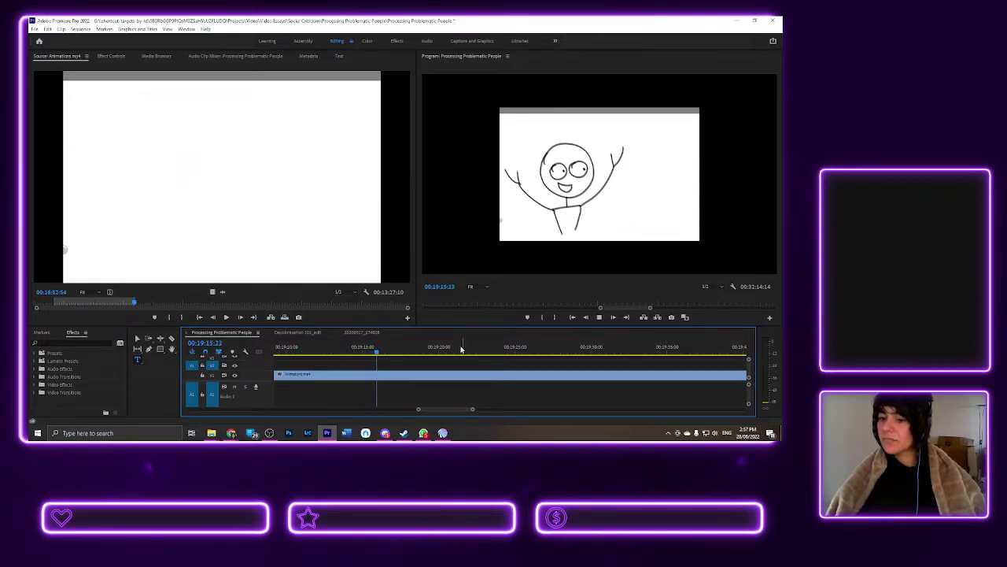
{"action": "left_click_drag", "start_coordinate": [334, 351], "coordinate": [304, 359]}
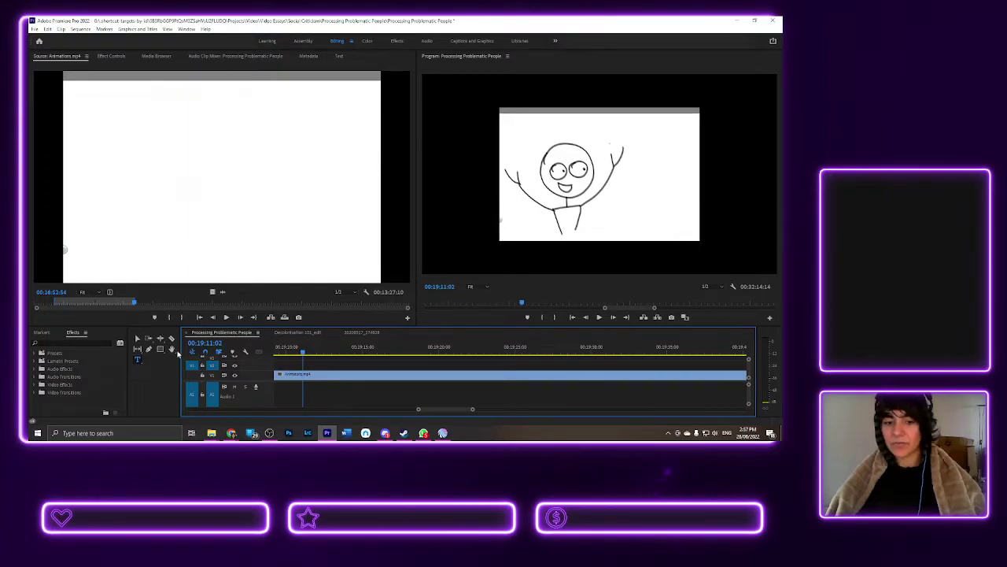
{"action": "left_click", "coordinate": [171, 338]}
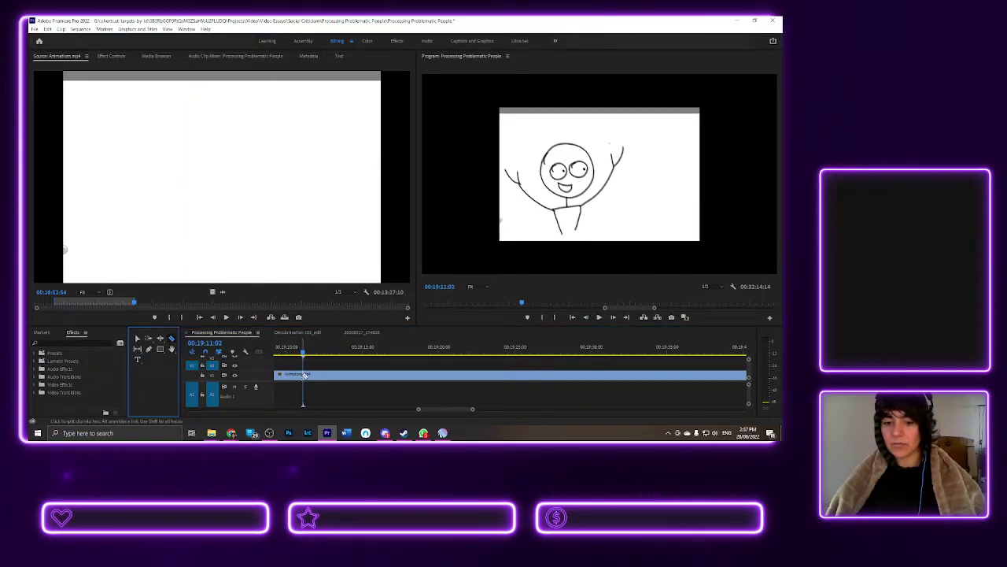
{"action": "left_click", "coordinate": [304, 375]}
- Find where drawing resumes after the pause and razor the Animations.mp4 clip at 00:19:24:21
{"action": "key", "text": "space"}
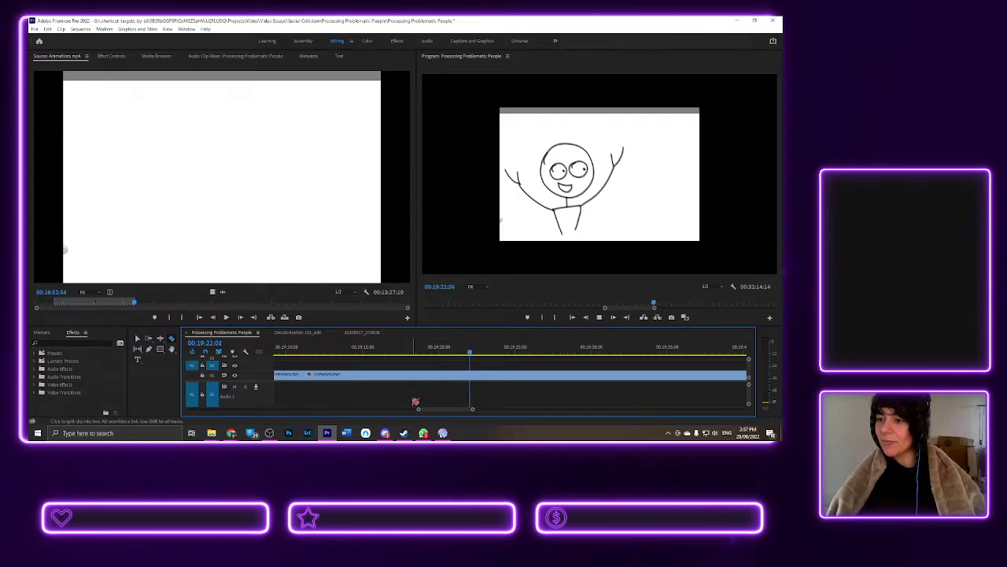
{"action": "left_click", "coordinate": [497, 353]}
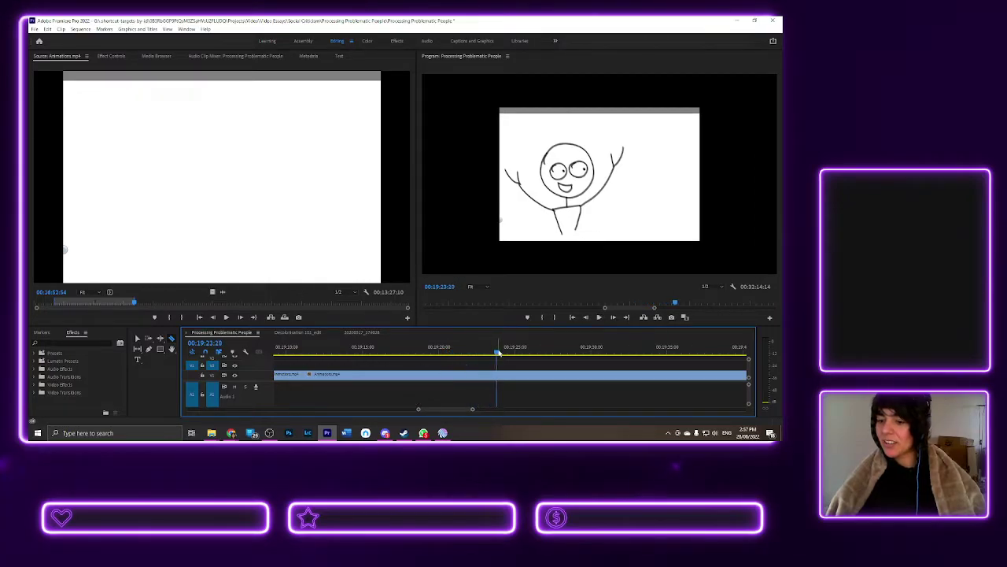
{"action": "left_click_drag", "start_coordinate": [497, 353], "coordinate": [517, 357]}
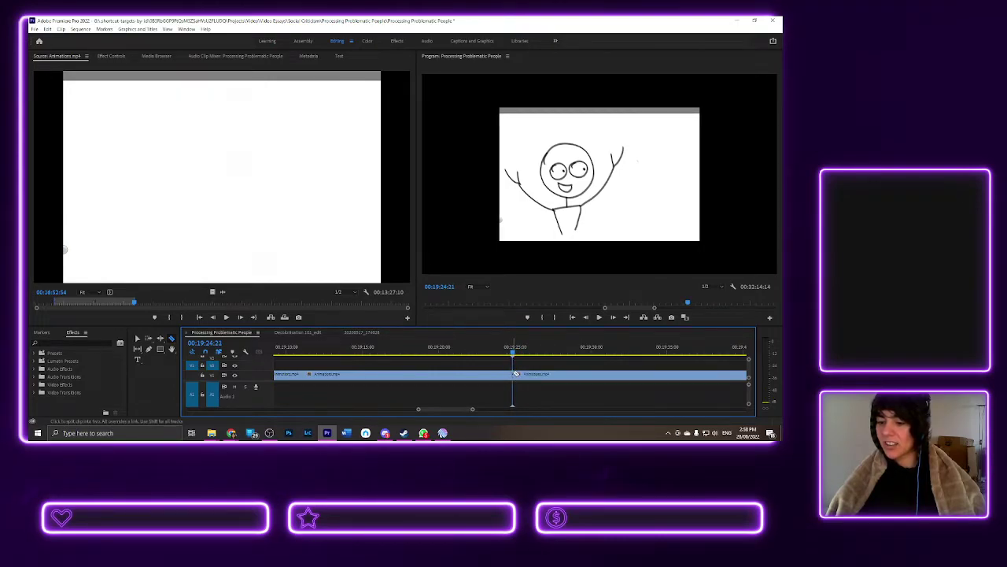
- Ripple delete the idle segment between the two cuts so the following footage closes the gap
{"action": "key", "text": "v"}
{"action": "left_click", "coordinate": [349, 376]}
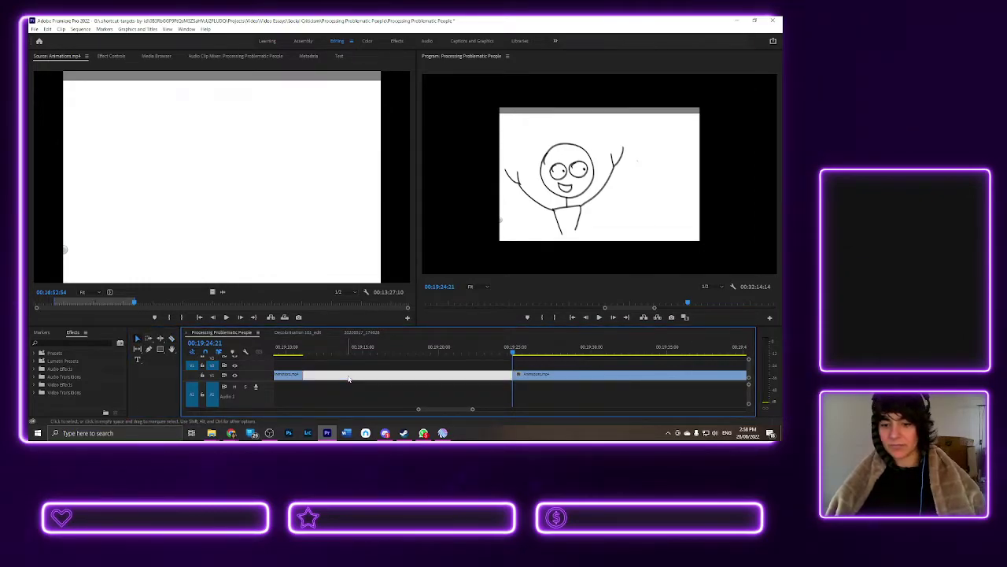
{"action": "key", "text": "shift+Delete"}
- Play the sequence from 00:19:10:00 across the new join to review the second face being drawn
{"action": "left_click", "coordinate": [287, 353]}
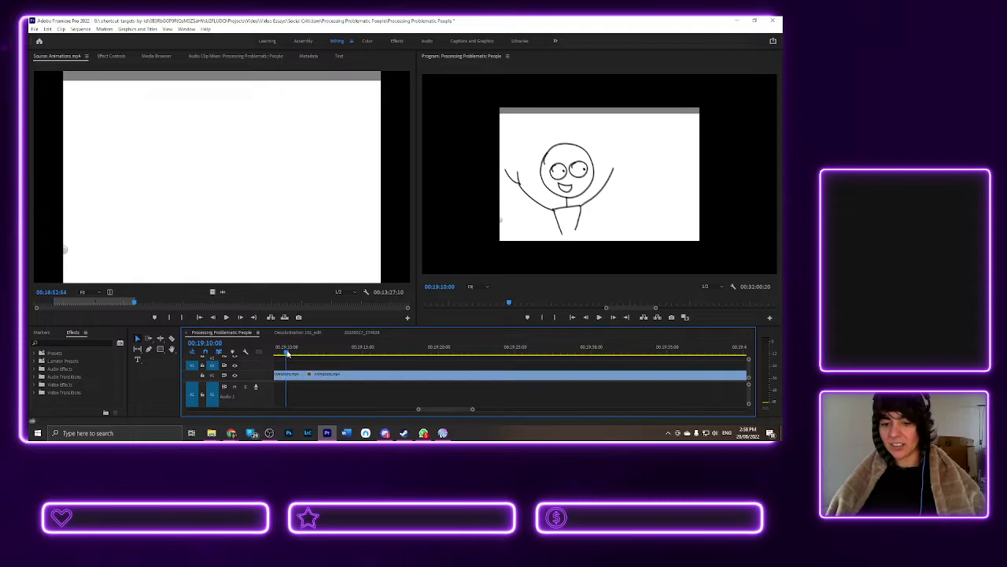
{"action": "scroll", "coordinate": [290, 354], "scroll_direction": "up", "scroll_amount": 5}
{"action": "key", "text": "space"}
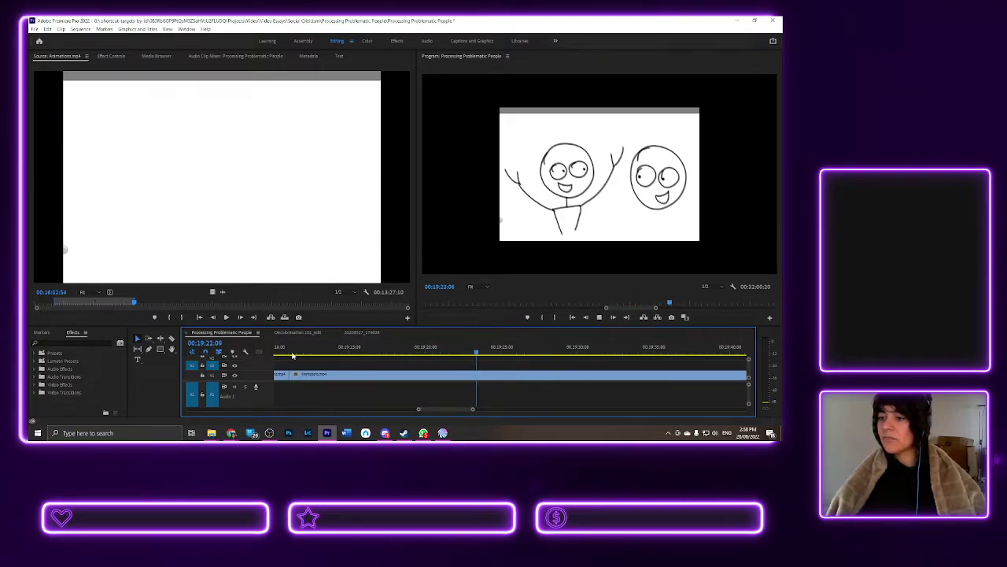
- Razor the Animations.mp4 clip at 00:19:19:19, where the second face is finished, and at 00:19:38:19, where drawing resumes
{"action": "left_click_drag", "start_coordinate": [452, 350], "coordinate": [422, 362]}
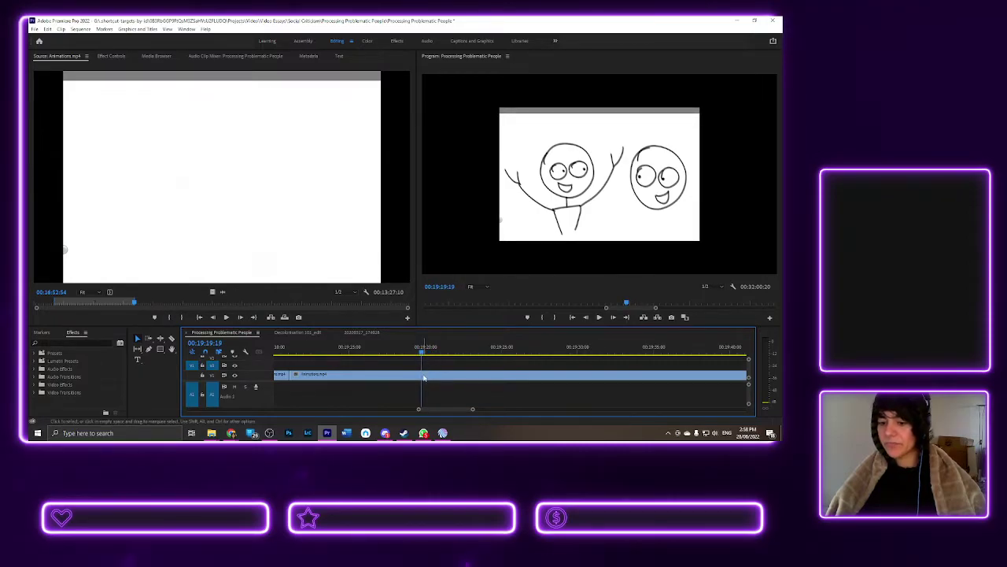
{"action": "left_click", "coordinate": [173, 338]}
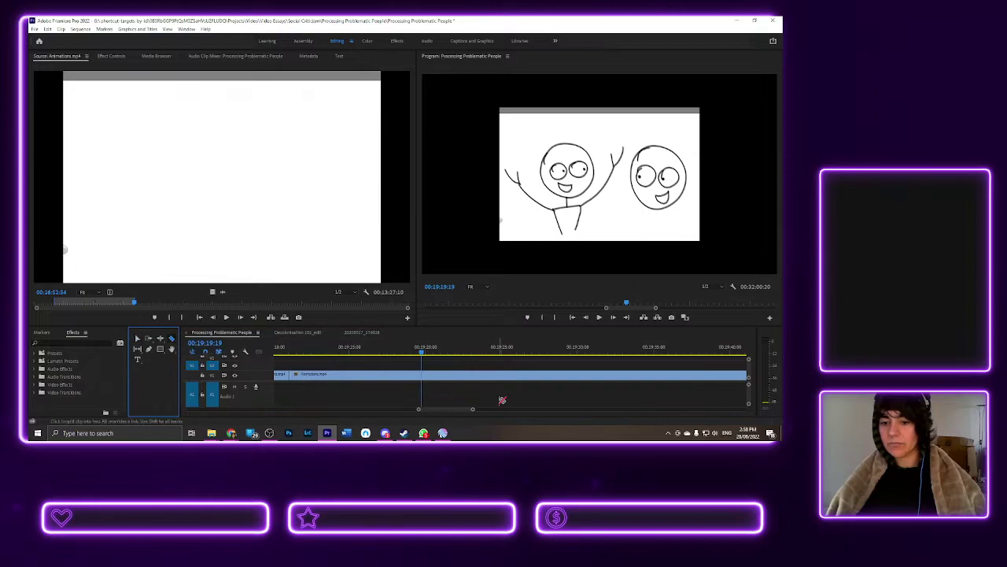
{"action": "left_click", "coordinate": [425, 375]}
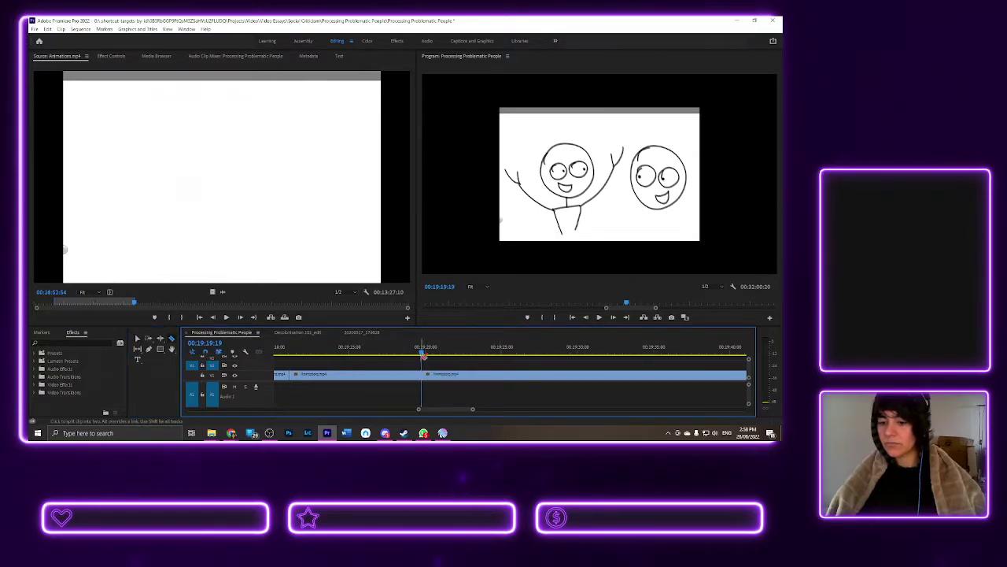
{"action": "left_click_drag", "start_coordinate": [421, 356], "coordinate": [710, 364]}
{"action": "key", "text": "c"}
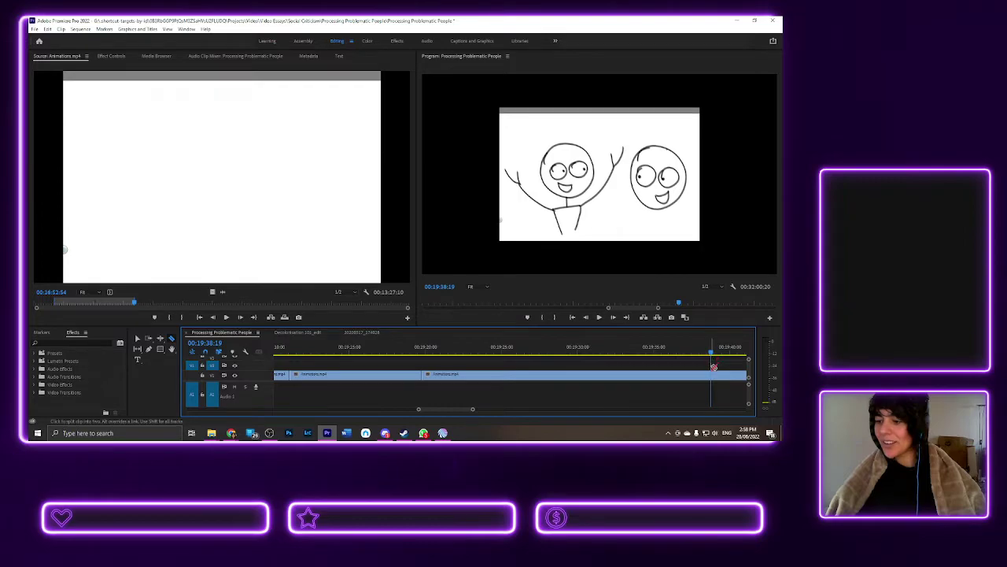
{"action": "left_click", "coordinate": [713, 373]}
- Delete the idle segment between 00:19:19:19 and 00:19:38:19 and ripple delete the gap it leaves
{"action": "left_click", "coordinate": [137, 339]}
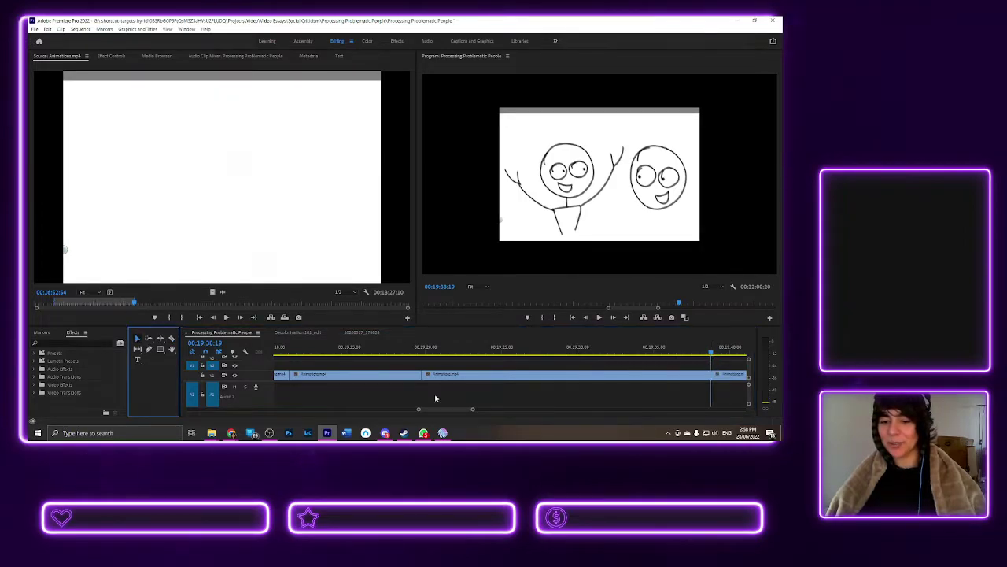
{"action": "left_click", "coordinate": [569, 378]}
{"action": "key", "text": "Delete"}
{"action": "right_click", "coordinate": [569, 377]}
{"action": "left_click", "coordinate": [595, 379]}
- Play on until the second figure's hair is drawn and razor the clip at 00:19:24:03
{"action": "left_click_drag", "start_coordinate": [413, 352], "coordinate": [402, 355]}
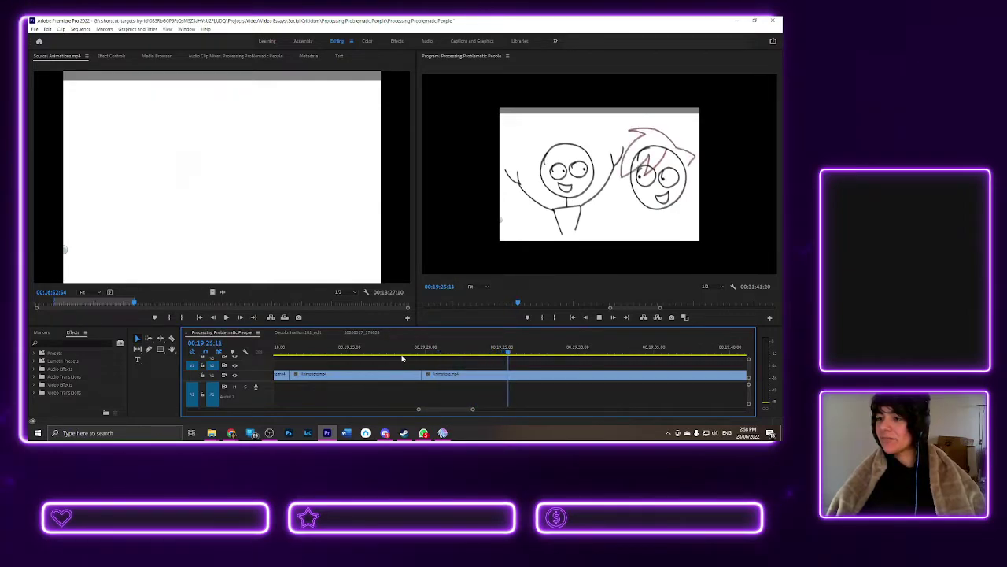
{"action": "left_click", "coordinate": [499, 351]}
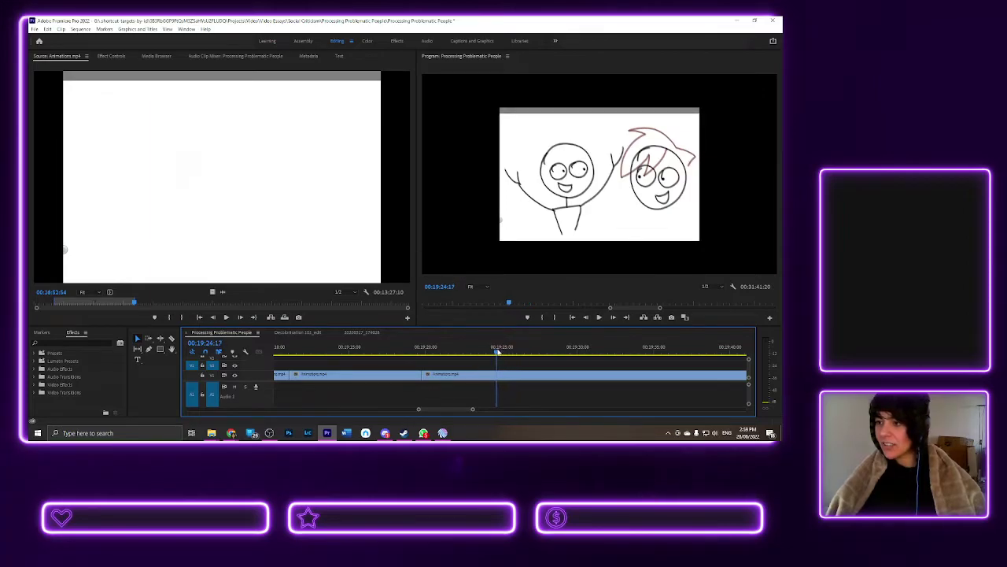
{"action": "left_click_drag", "start_coordinate": [505, 354], "coordinate": [489, 358]}
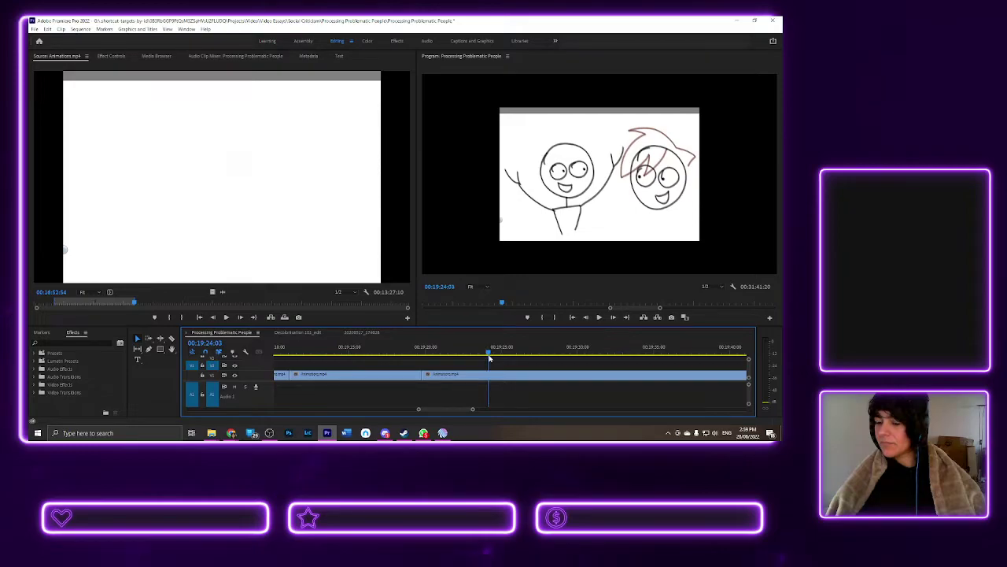
{"action": "left_click", "coordinate": [170, 340]}
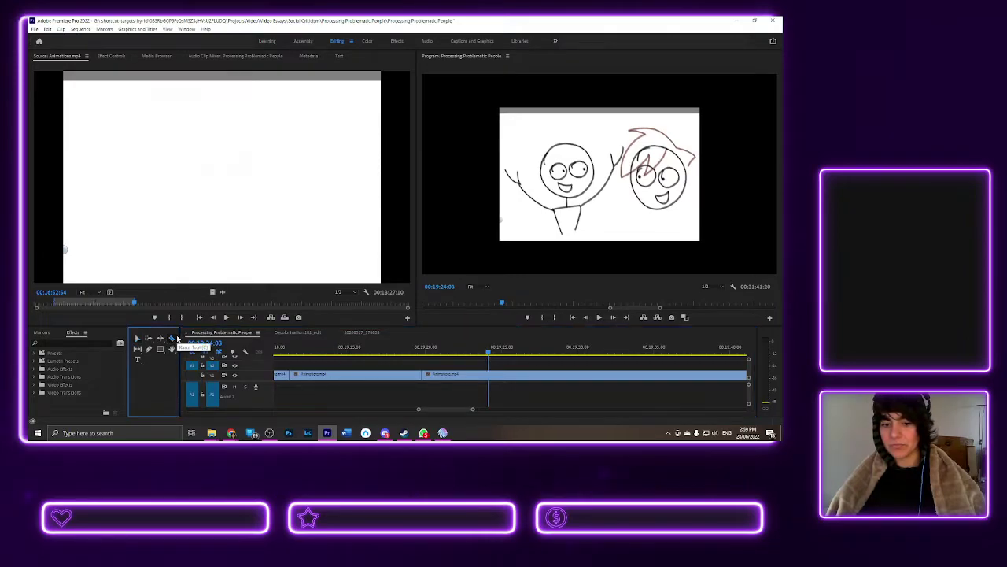
{"action": "left_click", "coordinate": [491, 373]}
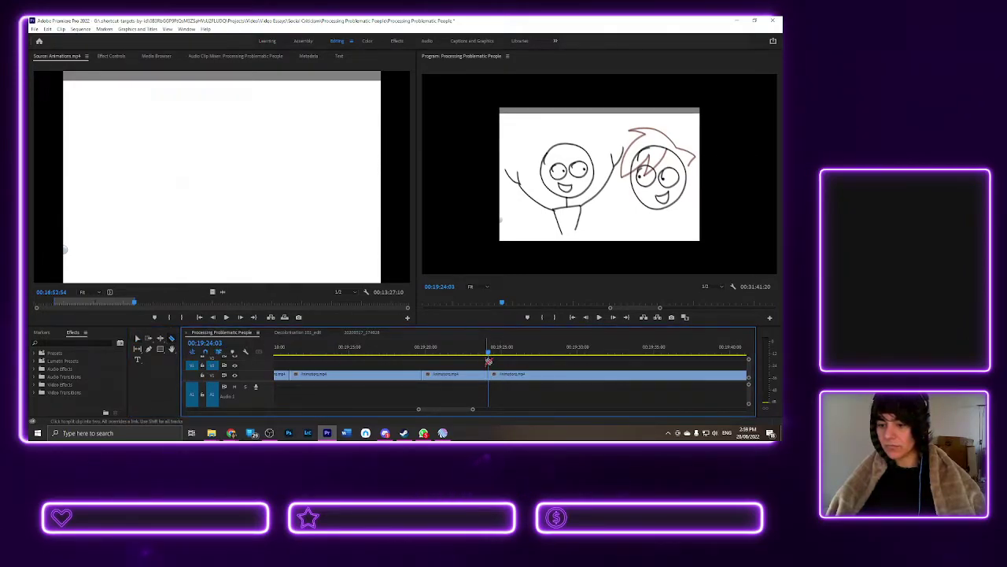
- Find where drawing resumes after the hair and razor the Animations.mp4 clip at 00:19:30:16
{"action": "left_click", "coordinate": [535, 356]}
{"action": "left_click_drag", "start_coordinate": [535, 355], "coordinate": [588, 356]}
{"action": "left_click", "coordinate": [590, 374]}
- Delete the idle segment between 00:19:24:03 and 00:19:30:16 and close the gap
{"action": "left_click", "coordinate": [137, 337]}
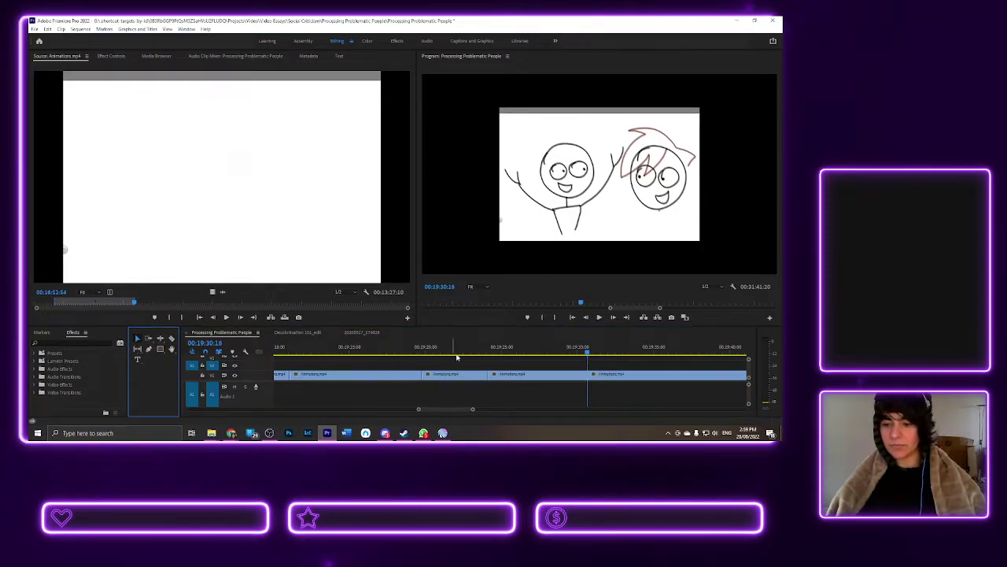
{"action": "left_click", "coordinate": [509, 375]}
{"action": "key", "text": "Delete"}
{"action": "left_click", "coordinate": [513, 375]}
{"action": "key", "text": "Delete"}
- Play the sequence across the join after the hair to review how the second figure's body is drawn
{"action": "left_click_drag", "start_coordinate": [484, 351], "coordinate": [468, 352]}
{"action": "key", "text": "space"}
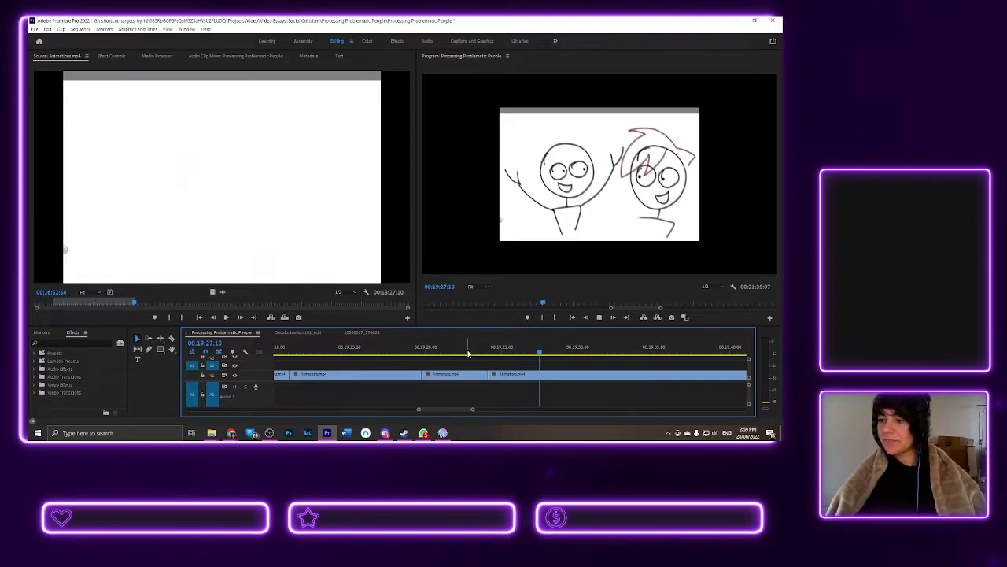
{"action": "key", "text": "space"}
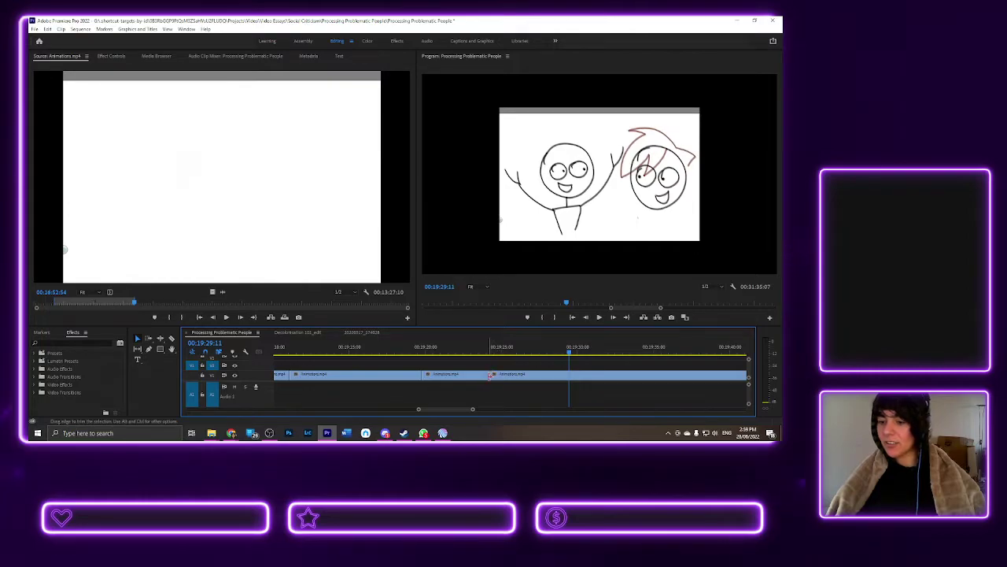
- Trim the start of the last Animations.mp4 clip forward to about 00:19:38:00 and ripple delete the resulting gap
{"action": "left_click_drag", "start_coordinate": [570, 352], "coordinate": [661, 382]}
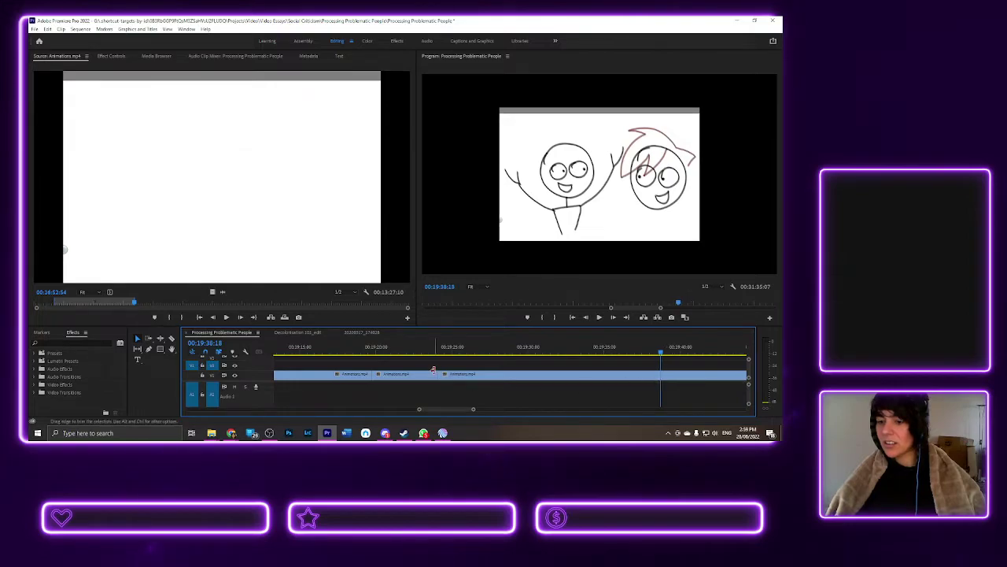
{"action": "left_click_drag", "start_coordinate": [439, 376], "coordinate": [651, 381]}
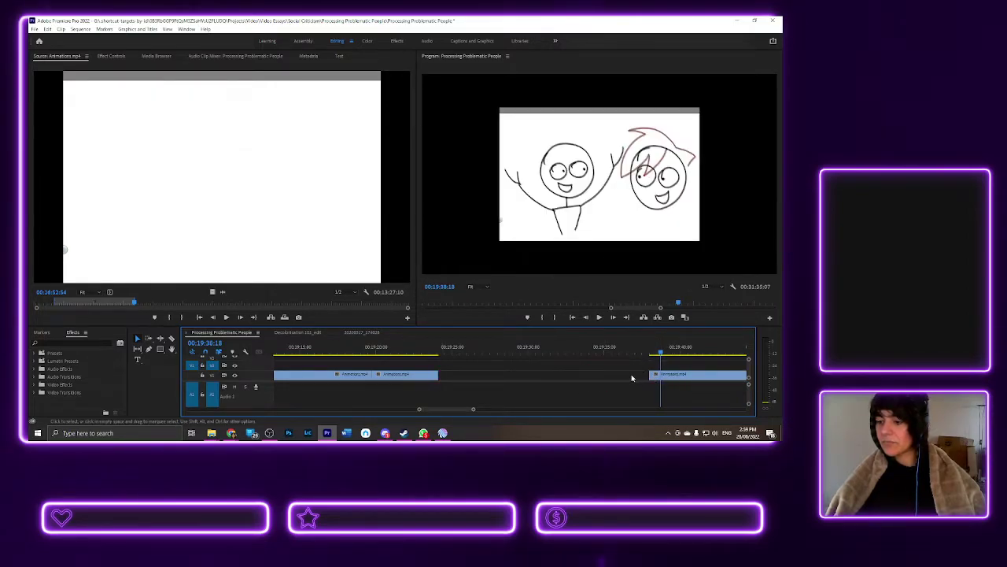
{"action": "left_click", "coordinate": [631, 378]}
{"action": "right_click", "coordinate": [631, 379]}
{"action": "left_click", "coordinate": [657, 380]}
- Trim the start of the last clip further to 00:19:30:17 and close the gap before it
{"action": "left_click_drag", "start_coordinate": [435, 358], "coordinate": [541, 372]}
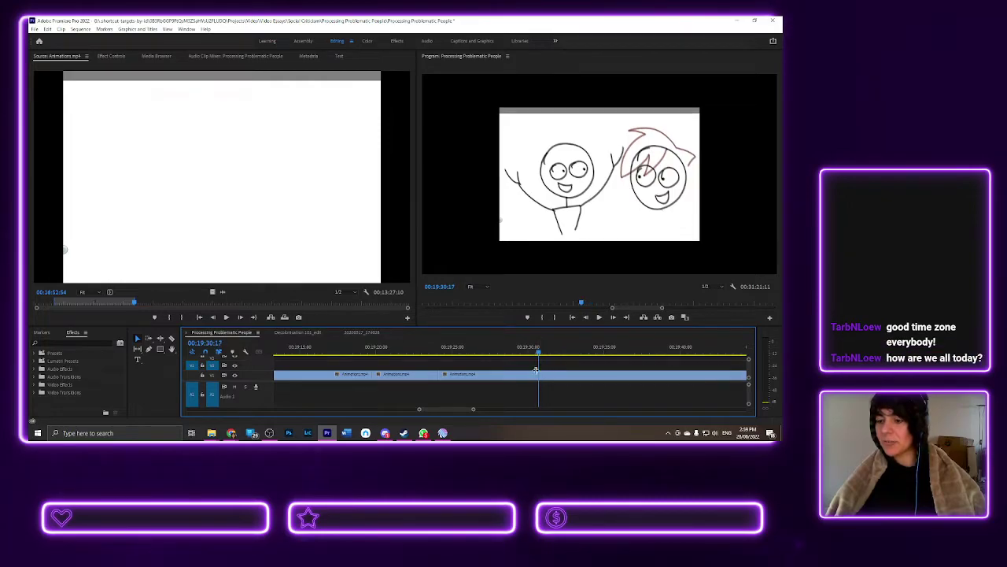
{"action": "left_click_drag", "start_coordinate": [441, 373], "coordinate": [539, 376]}
{"action": "left_click", "coordinate": [520, 377]}
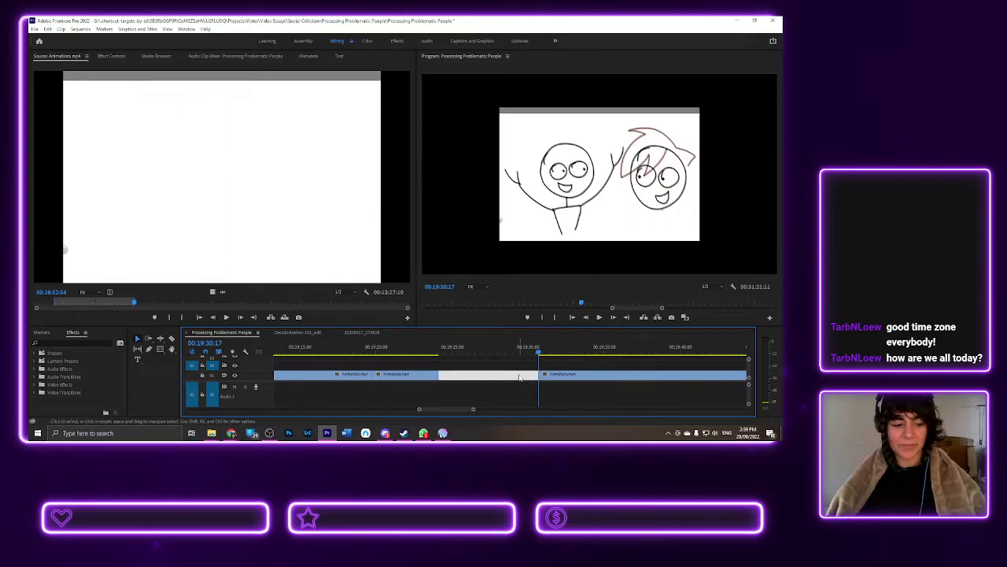
{"action": "key", "text": "Delete"}
- Play on past the second figure's finished body and razor the clip at 00:19:28:16 and 00:19:30:17
{"action": "left_click_drag", "start_coordinate": [443, 354], "coordinate": [425, 353]}
{"action": "key", "text": "space"}
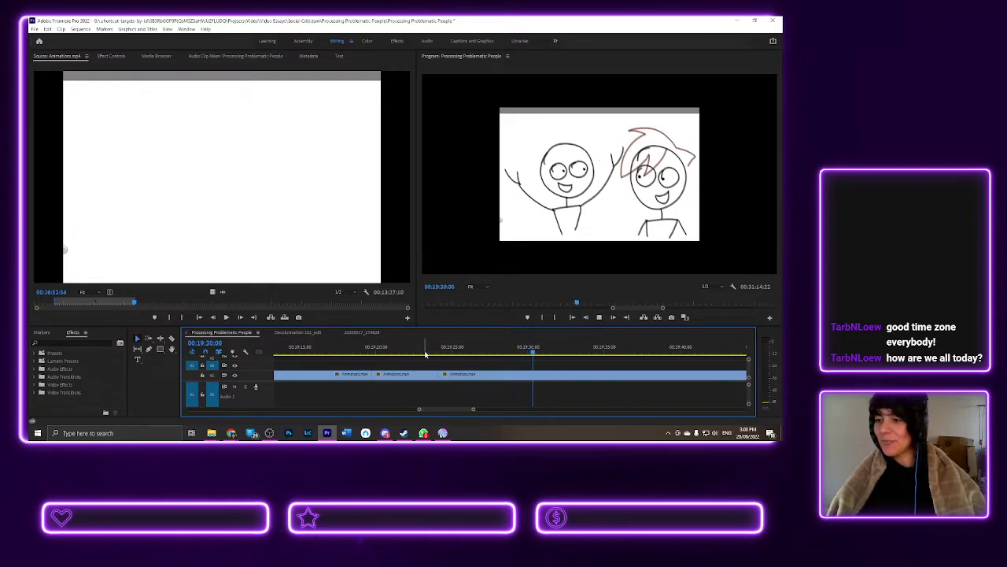
{"action": "left_click", "coordinate": [513, 355]}
{"action": "mouse_move", "coordinate": [513, 354]}
{"action": "left_mouse_down"}
{"action": "mouse_move", "coordinate": [491, 352]}
{"action": "mouse_move", "coordinate": [520, 350]}
{"action": "mouse_move", "coordinate": [508, 351]}
{"action": "left_mouse_up"}
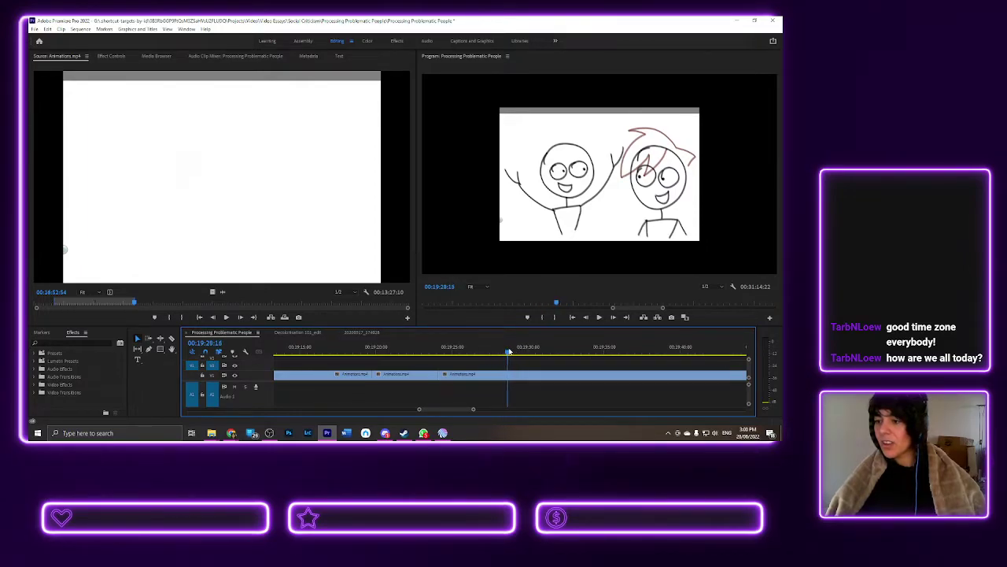
{"action": "left_click", "coordinate": [172, 339]}
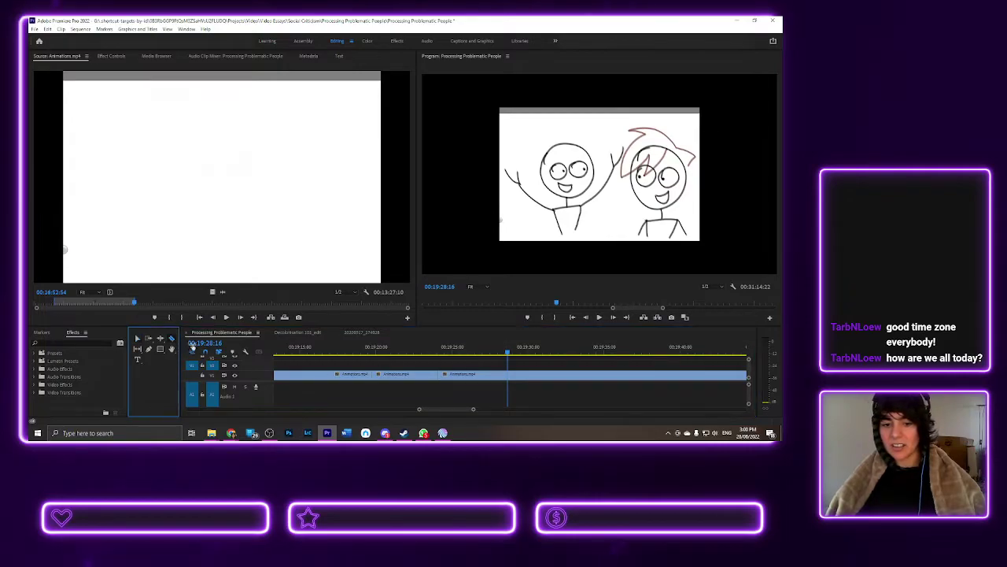
{"action": "left_click", "coordinate": [510, 375]}
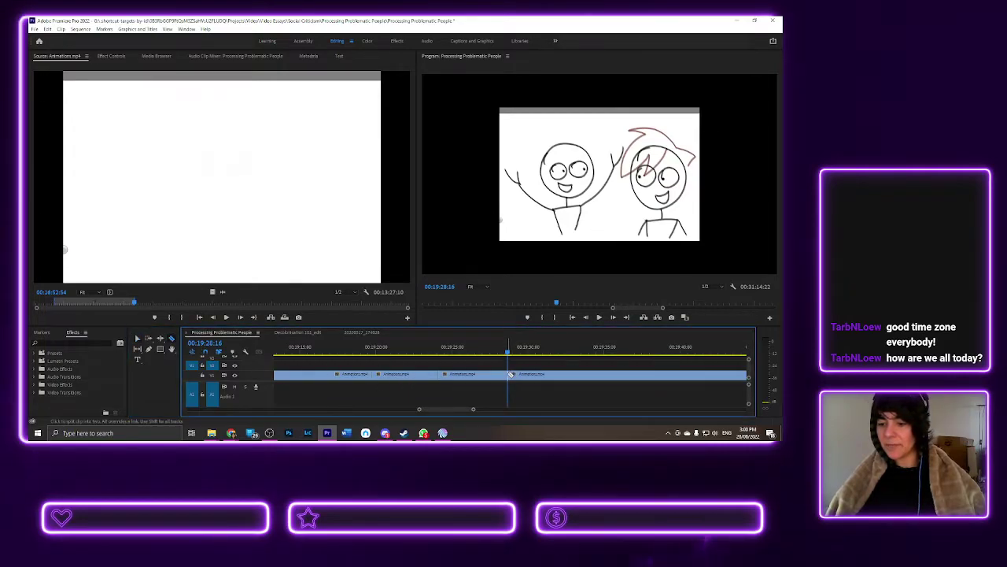
{"action": "key", "text": "space"}
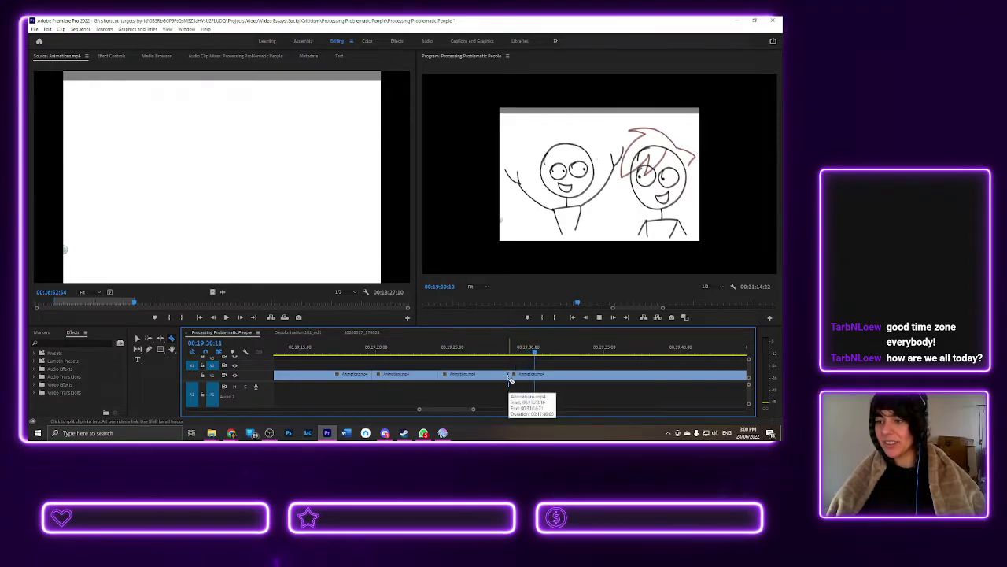
{"action": "left_click", "coordinate": [542, 353]}
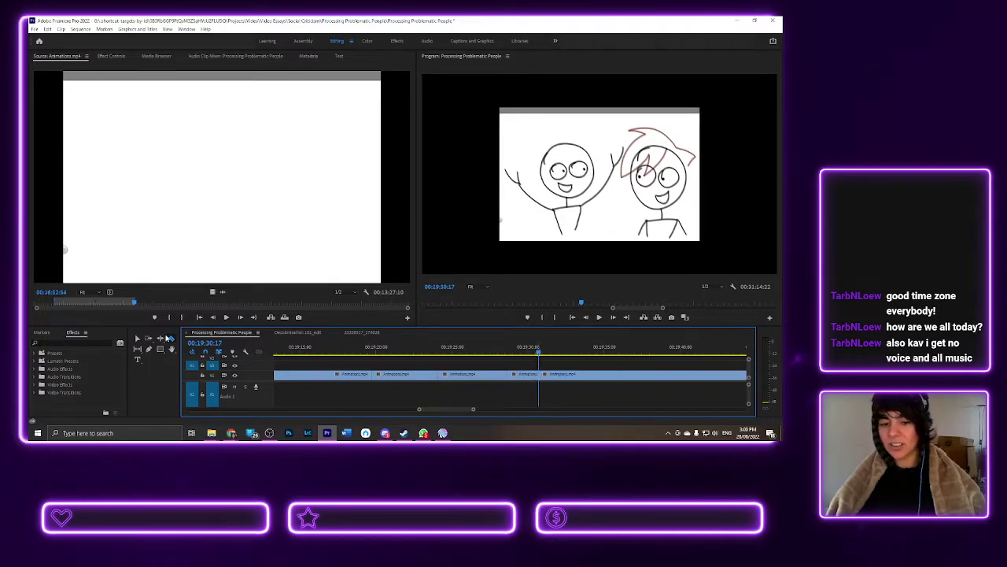
- Delete the short segment between 00:19:28:16 and 00:19:30:17 and close the gap
{"action": "left_click", "coordinate": [138, 339]}
{"action": "left_click", "coordinate": [527, 376]}
{"action": "key", "text": "Delete"}
{"action": "left_click", "coordinate": [526, 376]}
{"action": "key", "text": "Delete"}
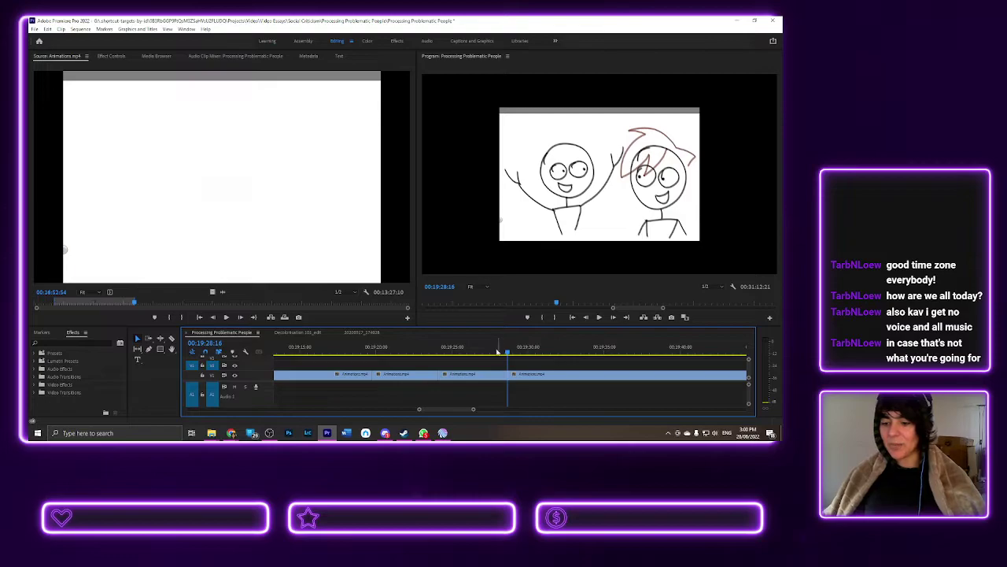
- Play the sequence from 00:19:27:09 to 00:19:42:22 to review the join and the "LET'S DO THIS!" lettering
{"action": "left_click", "coordinate": [489, 354]}
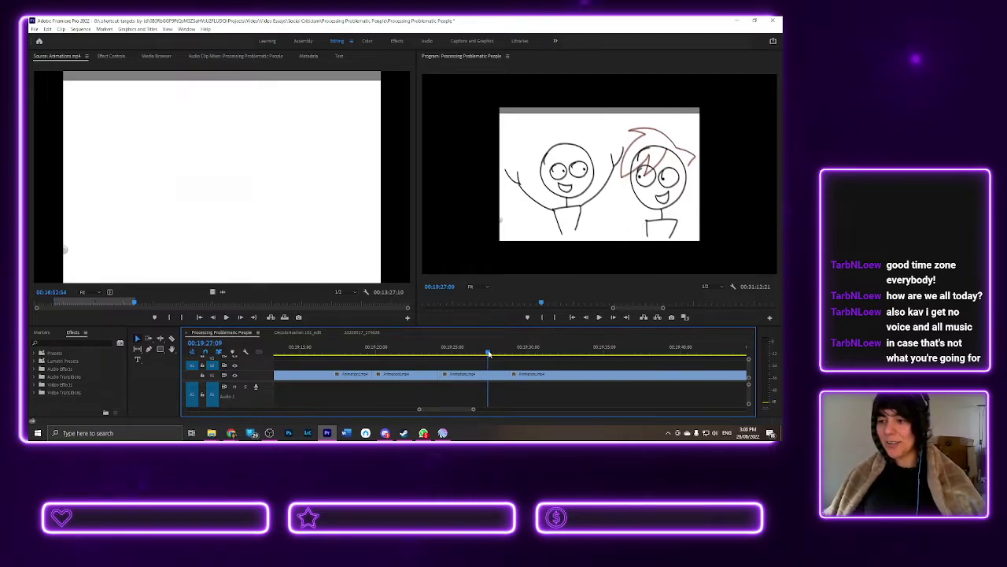
{"action": "key", "text": "space"}
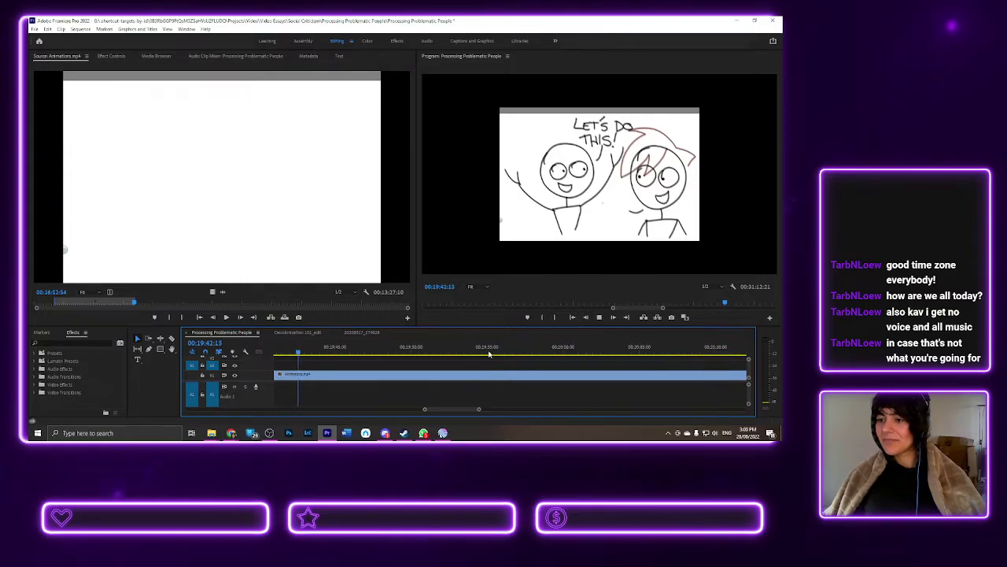
{"action": "left_click", "coordinate": [303, 350]}
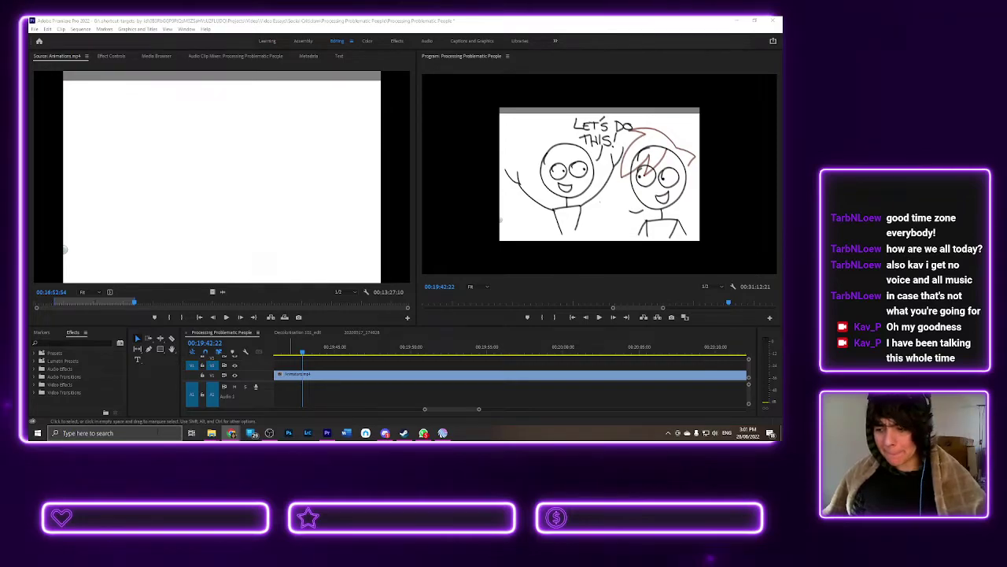
- Check the system speaker volume and open Voicemod
{"action": "left_click", "coordinate": [713, 433]}
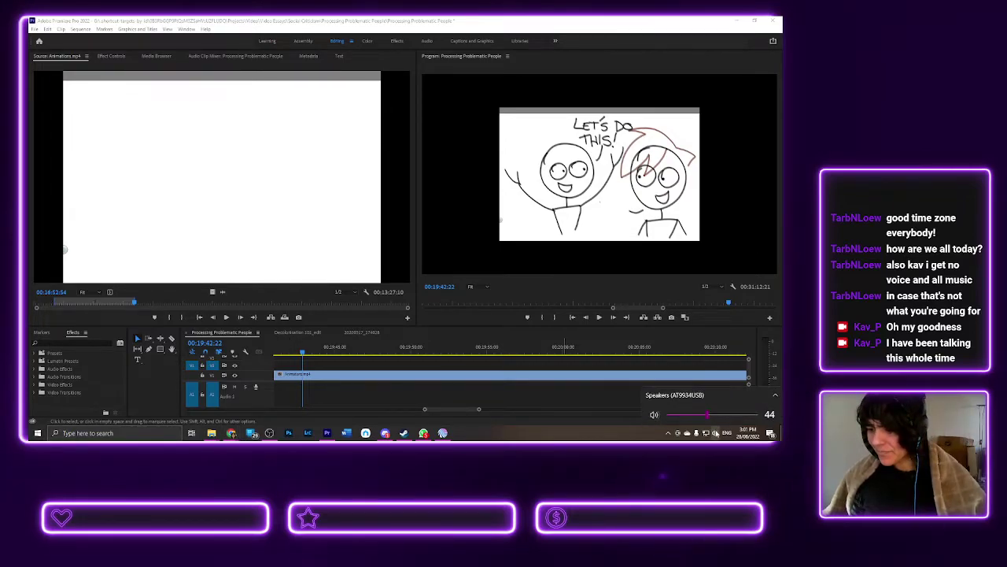
{"action": "left_click", "coordinate": [87, 433]}
{"action": "type", "text": "vol"}
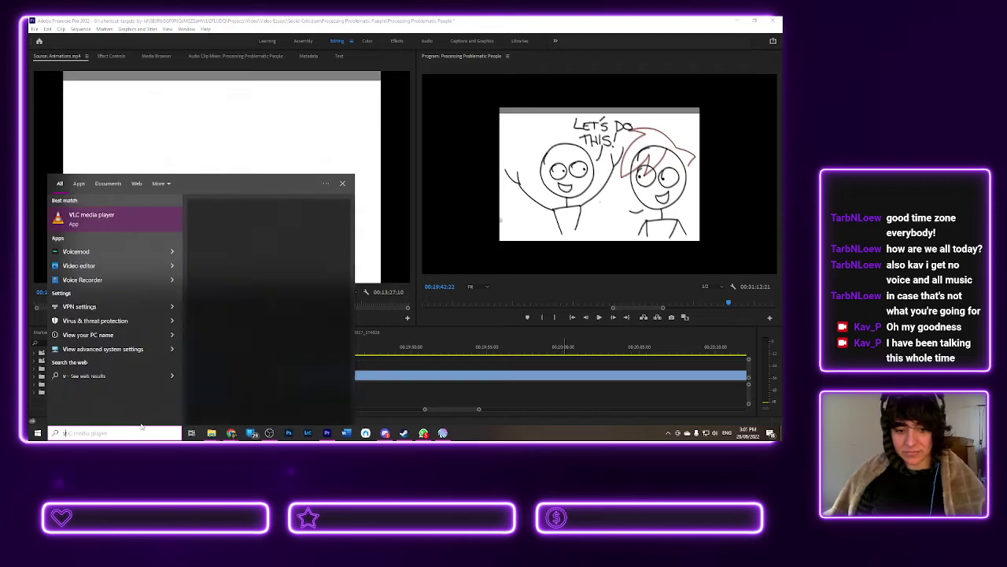
{"action": "left_click", "coordinate": [141, 425]}
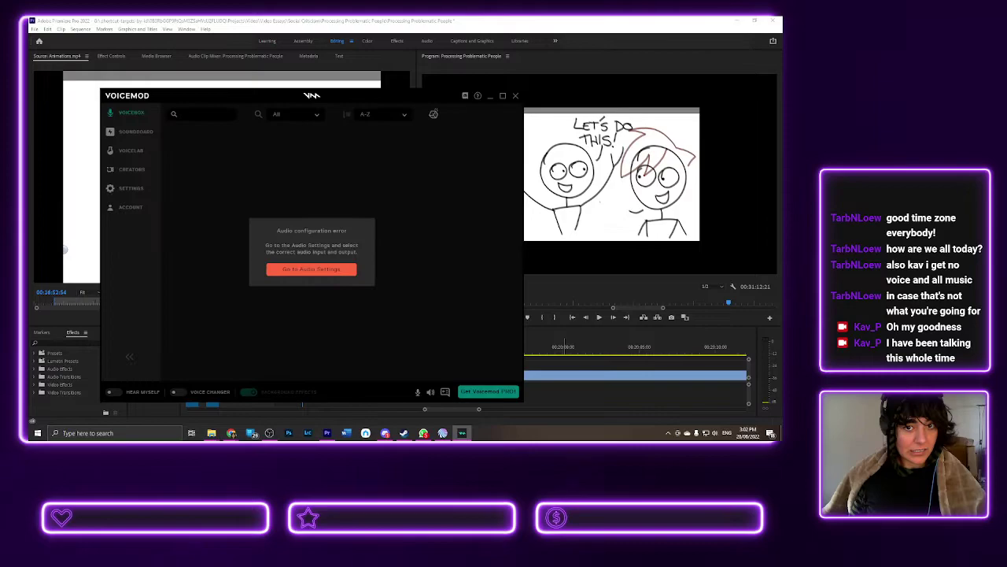
- In Voicemod's audio settings, raise the system input volume to 33 and the system output volume to 36
{"action": "left_click", "coordinate": [312, 269]}
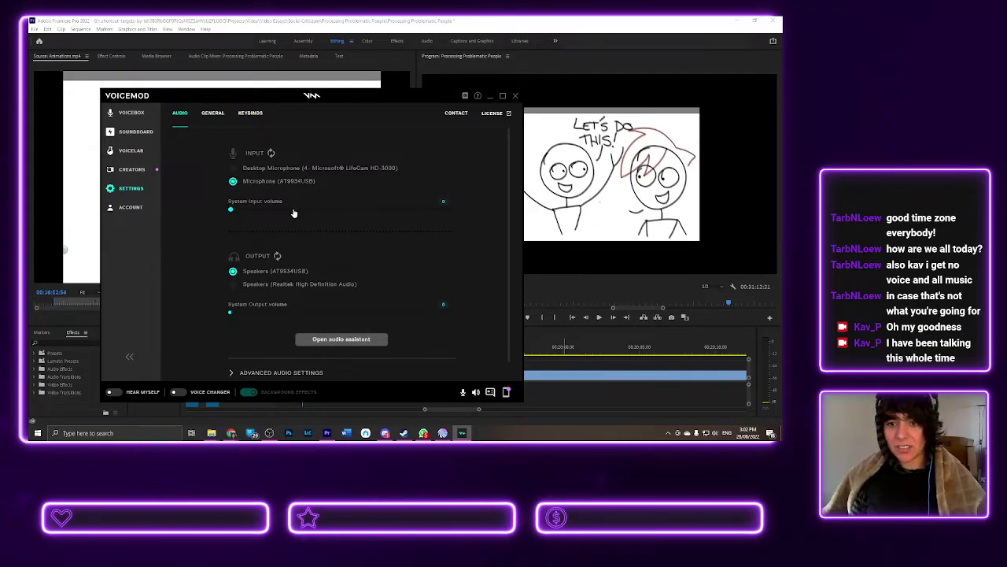
{"action": "left_click_drag", "start_coordinate": [278, 212], "coordinate": [336, 219]}
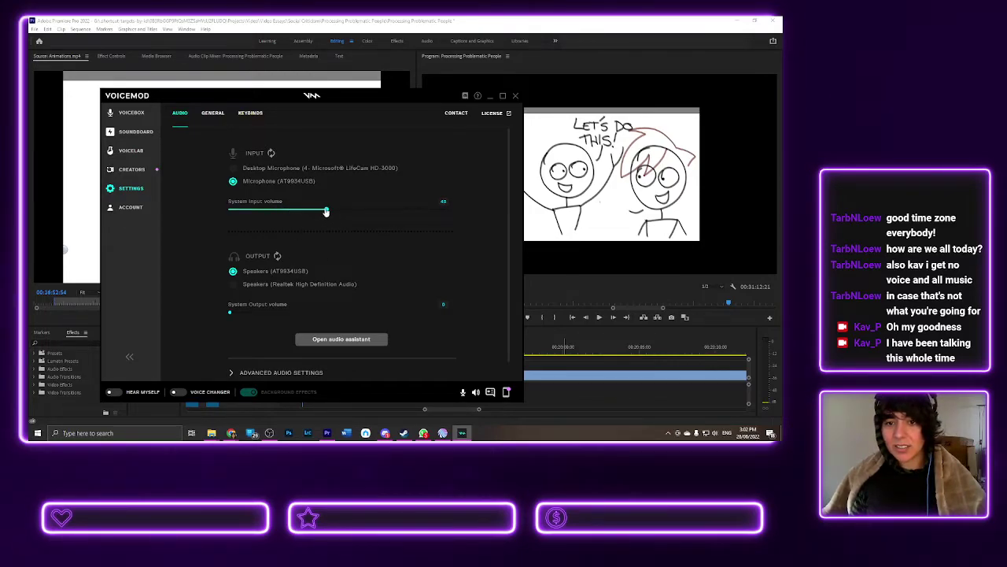
{"action": "left_click", "coordinate": [311, 313]}
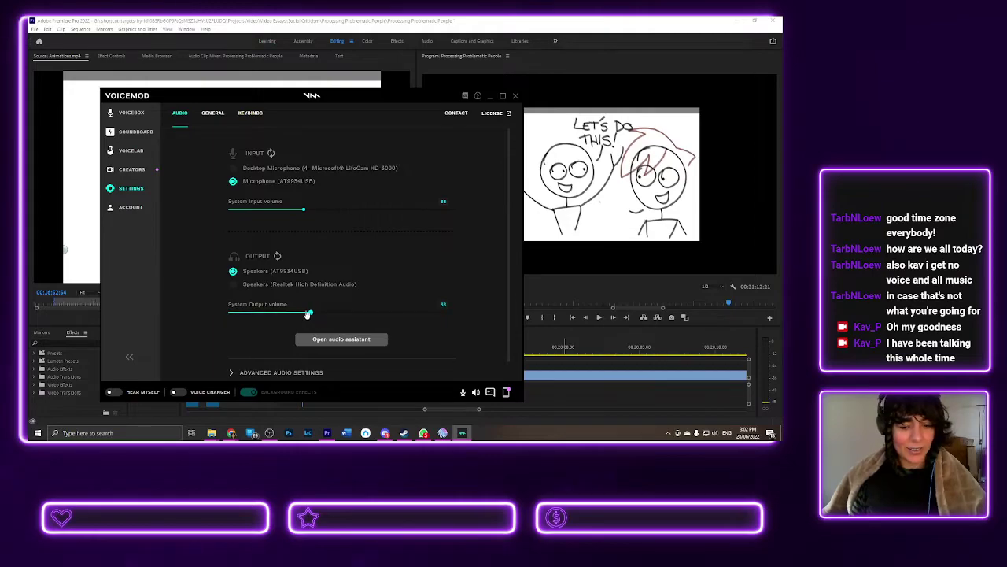
- Expand the advanced audio settings and look over the Eliminate Popping and Mic Exclusive Mode options
{"action": "scroll", "coordinate": [288, 341], "scroll_direction": "down", "scroll_amount": 1}
{"action": "left_click", "coordinate": [234, 353]}
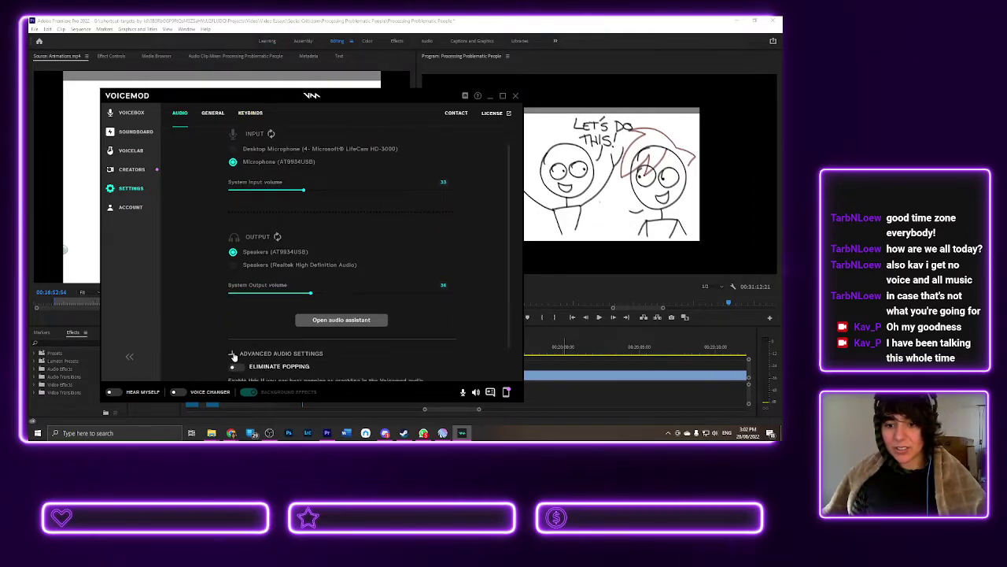
{"action": "scroll", "coordinate": [252, 347], "scroll_direction": "down", "scroll_amount": 2}
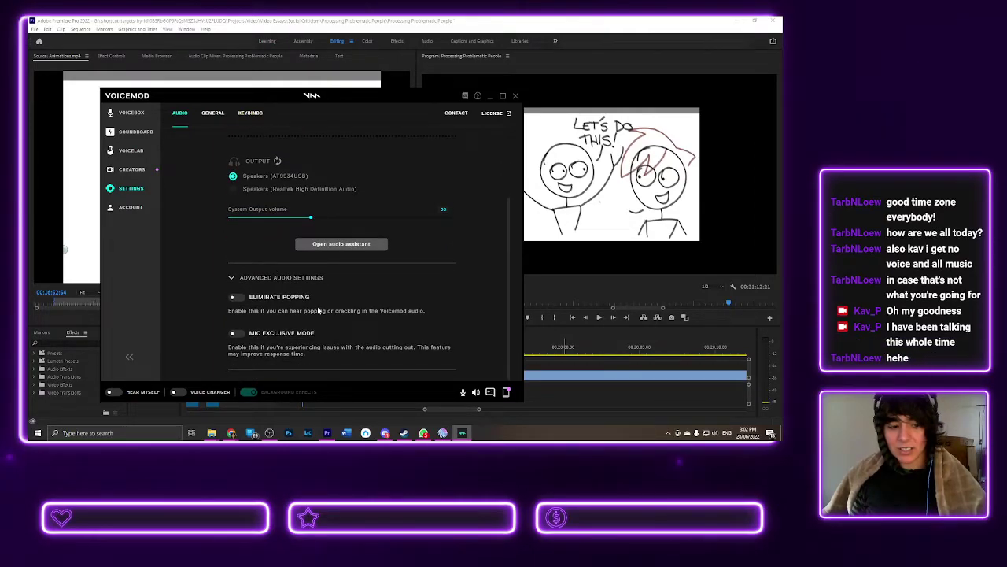
- Close Voicemod and view the media properties of the first Animations.mp4 clip in the Premiere Pro sequence
{"action": "left_click", "coordinate": [515, 96]}
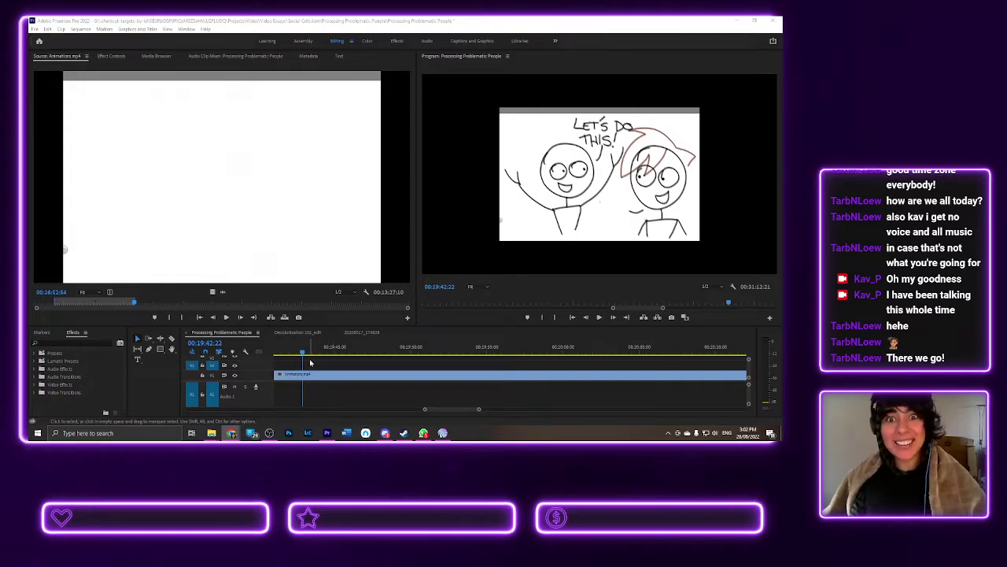
{"action": "left_click_drag", "start_coordinate": [310, 362], "coordinate": [244, 361]}
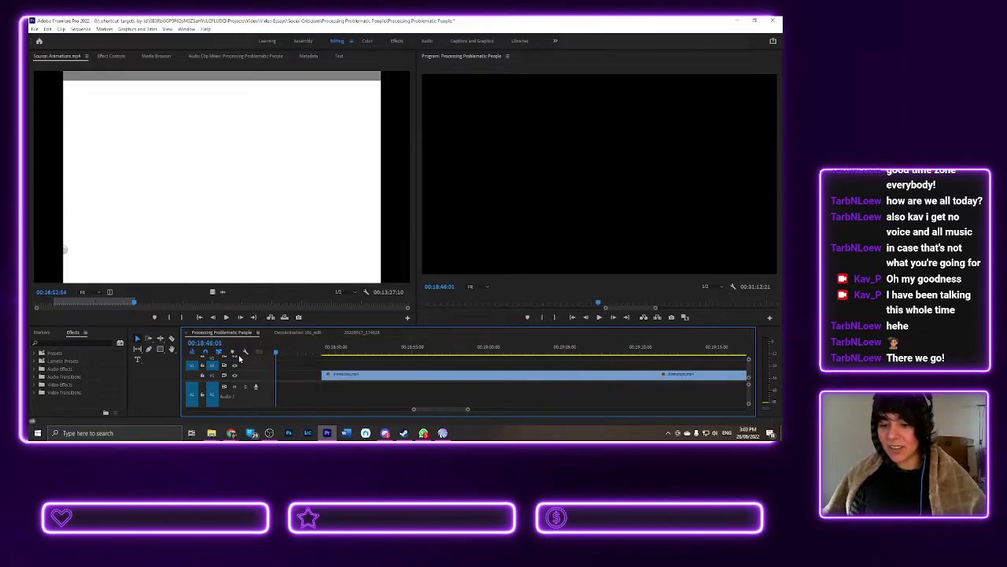
{"action": "left_click", "coordinate": [441, 374]}
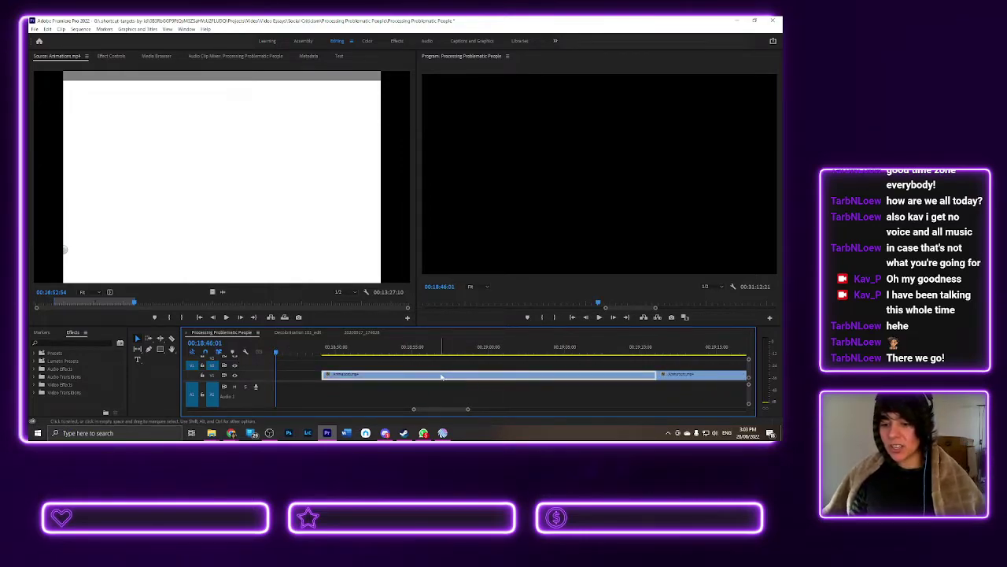
{"action": "right_click", "coordinate": [442, 376]}
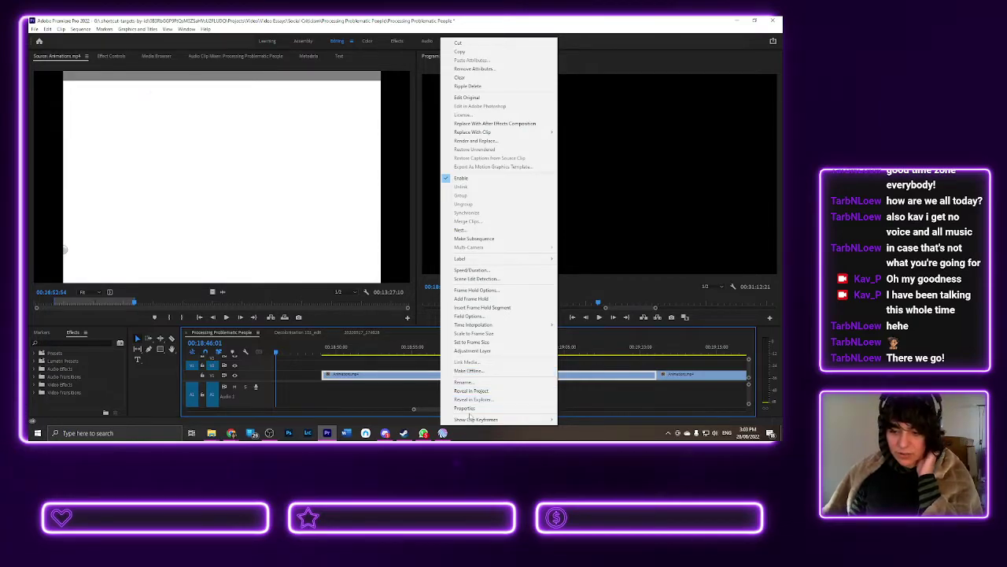
{"action": "left_click", "coordinate": [466, 408]}
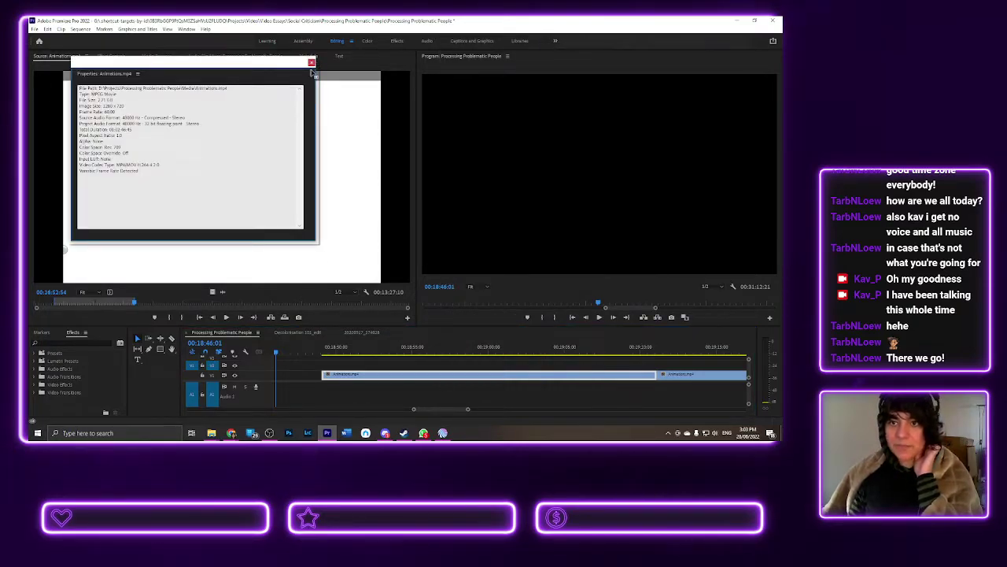
{"action": "left_click", "coordinate": [311, 62]}
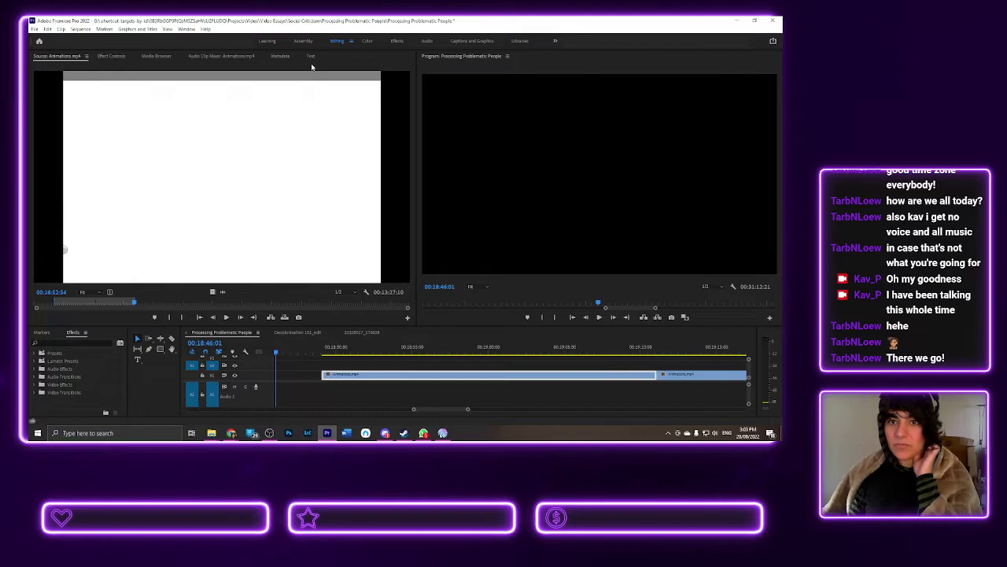
- Fit the first Animations.mp4 clip to the sequence's frame size, checking it at 00:18:50:16
{"action": "left_click", "coordinate": [111, 56]}
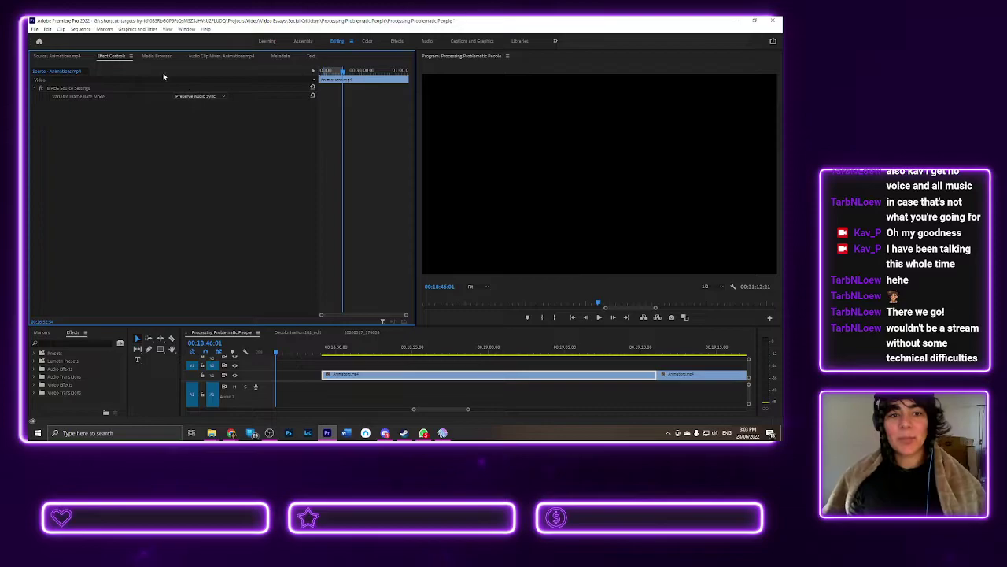
{"action": "left_click", "coordinate": [341, 348]}
{"action": "left_click_drag", "start_coordinate": [341, 348], "coordinate": [346, 348]}
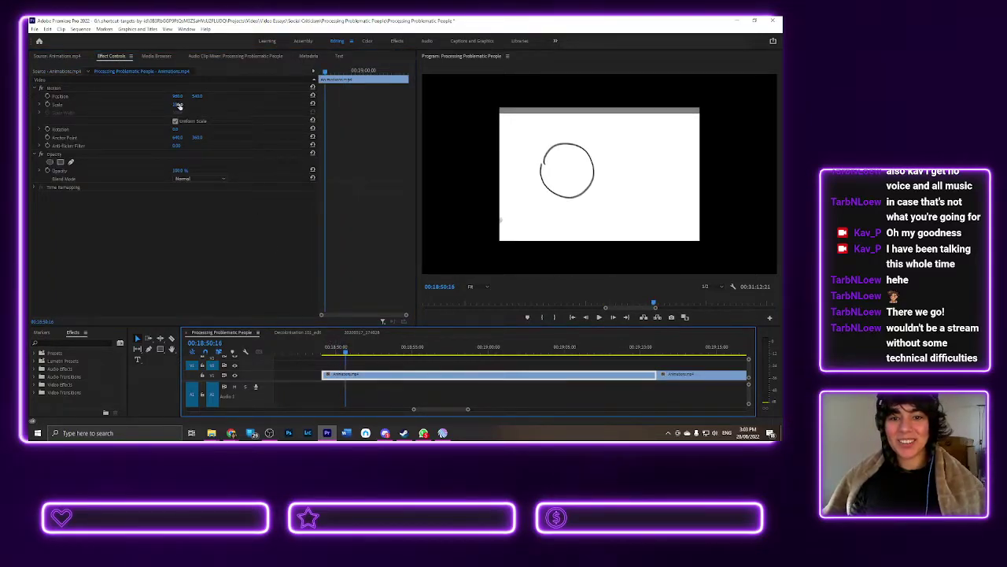
{"action": "right_click", "coordinate": [371, 373]}
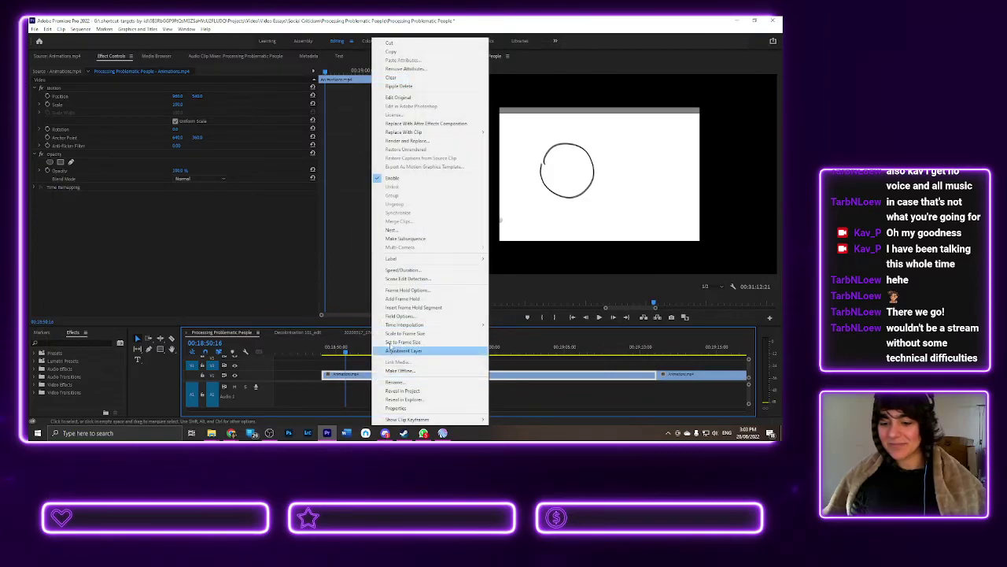
{"action": "left_click", "coordinate": [398, 333]}
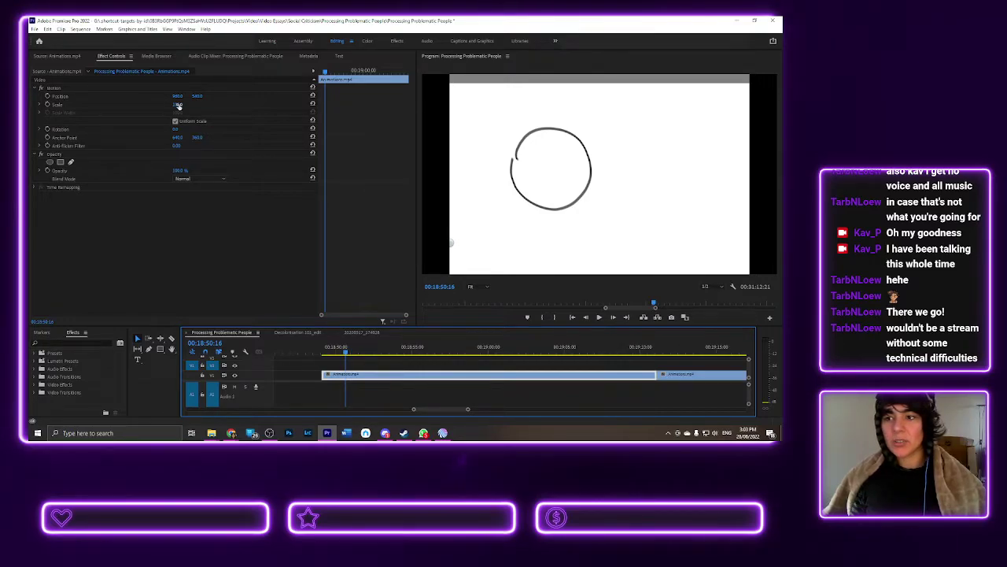
- Draw a thin rectangle over the grey strip along the upper edge of the drawing at 00:18:50:16
{"action": "left_click", "coordinate": [159, 348]}
{"action": "left_click", "coordinate": [197, 348]}
{"action": "left_click", "coordinate": [203, 333]}
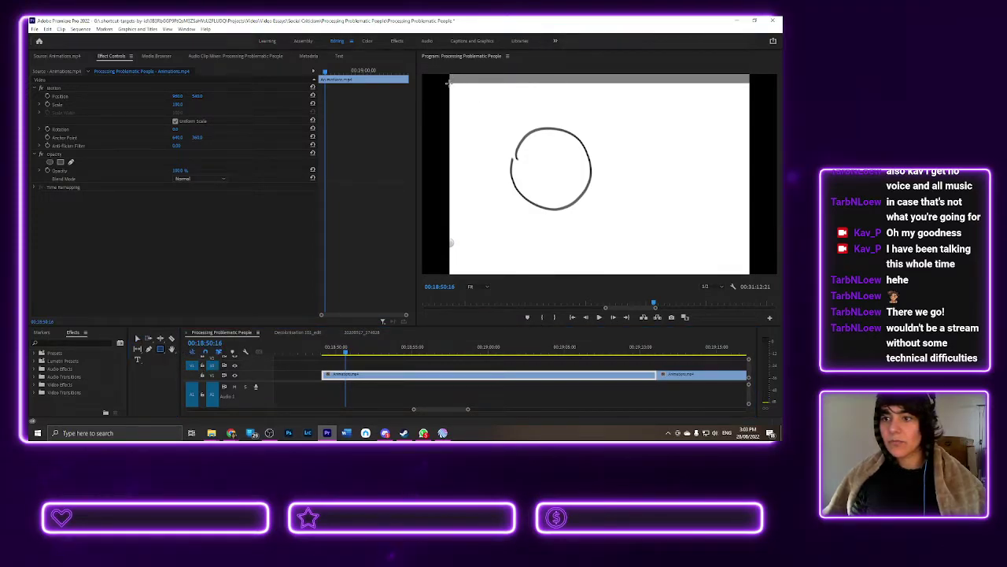
{"action": "left_click_drag", "start_coordinate": [449, 82], "coordinate": [750, 77]}
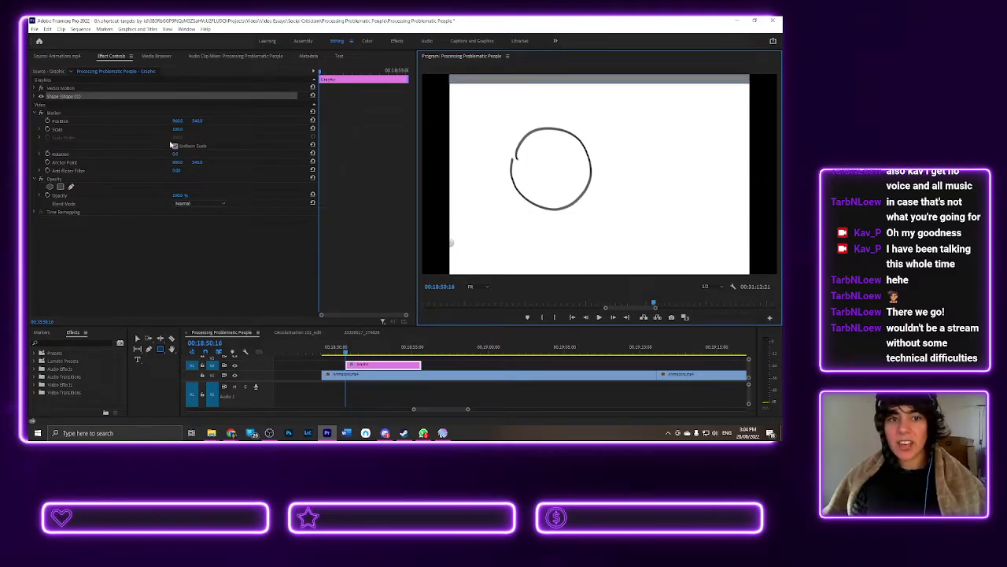
- Fill the rectangle over the grey strip with white and scale it up to span the full frame width
{"action": "left_click", "coordinate": [34, 96]}
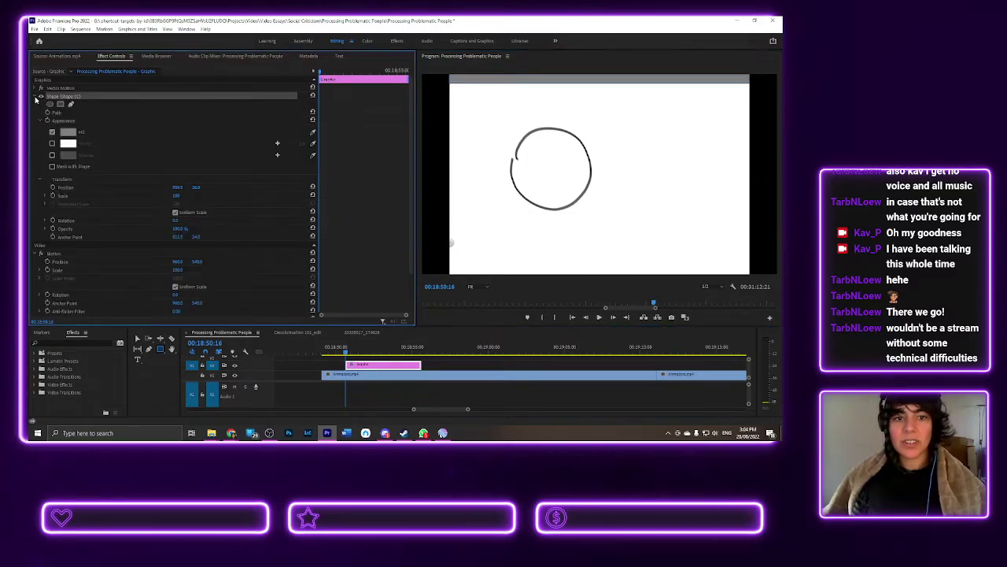
{"action": "left_click", "coordinate": [68, 132]}
{"action": "left_click", "coordinate": [451, 179]}
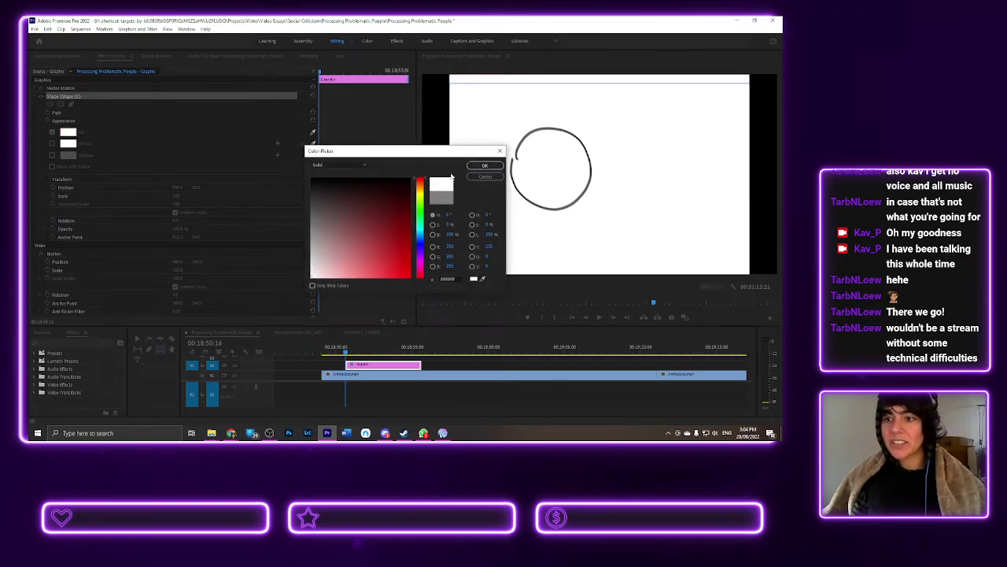
{"action": "left_click", "coordinate": [485, 165]}
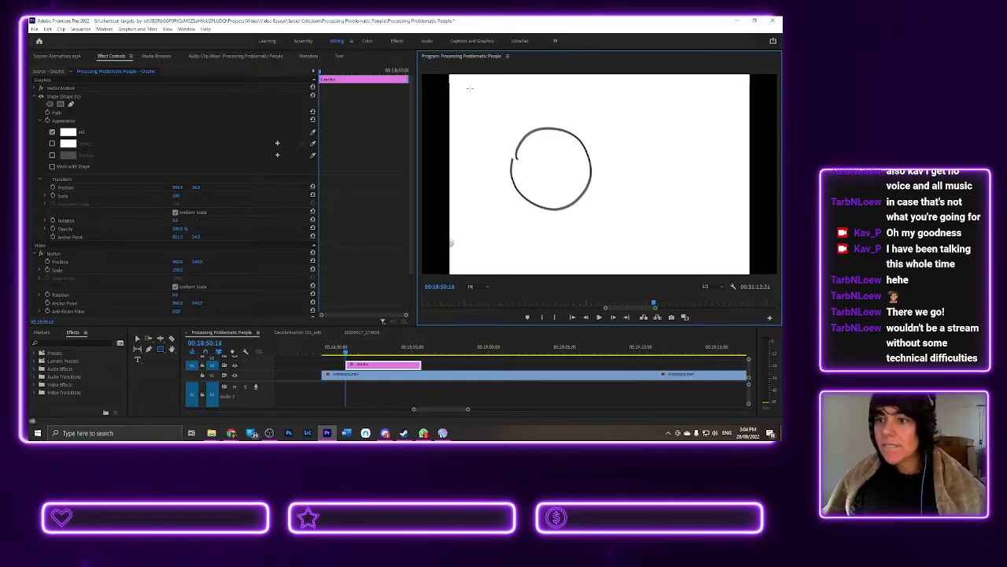
{"action": "left_click_drag", "start_coordinate": [387, 347], "coordinate": [378, 349]}
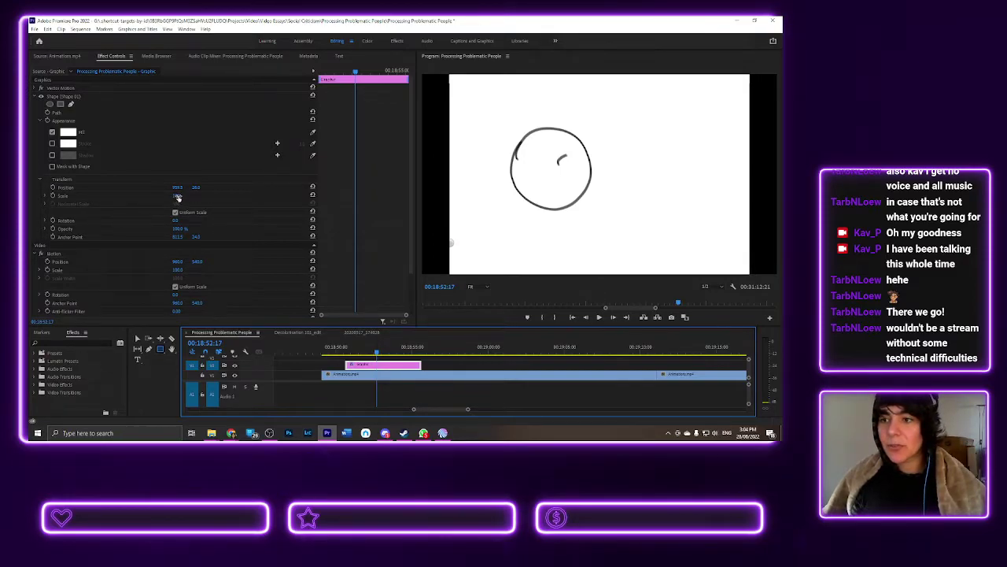
{"action": "mouse_move", "coordinate": [175, 195]}
{"action": "left_mouse_down"}
{"action": "mouse_move", "coordinate": [209, 195]}
{"action": "mouse_move", "coordinate": [191, 196]}
{"action": "left_mouse_up"}
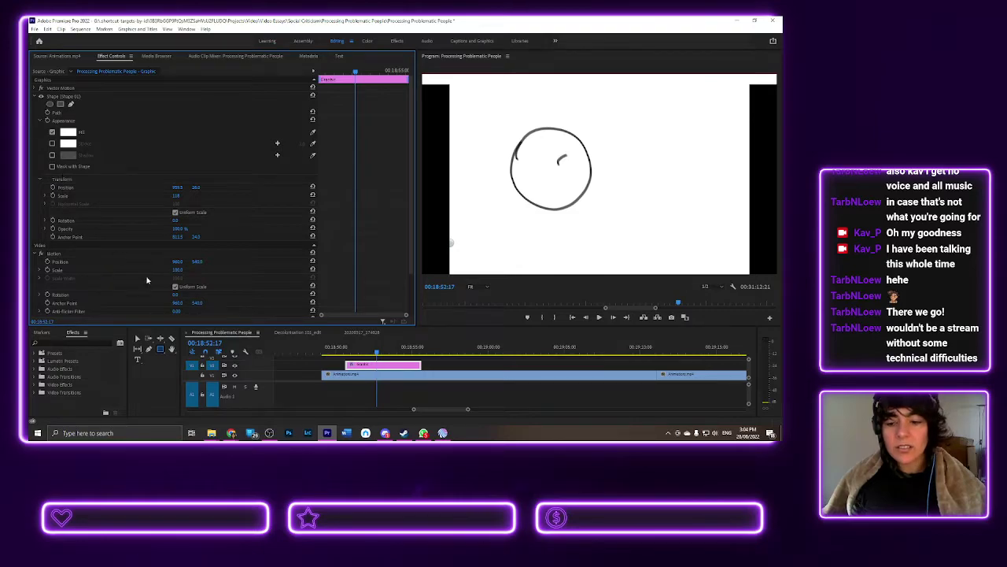
- Enlarge the timeline area and extend the white graphic's start back to the beginning of the first Animations.mp4 clip
{"action": "scroll", "coordinate": [436, 412], "scroll_direction": "up", "scroll_amount": 2}
{"action": "scroll", "coordinate": [435, 413], "scroll_direction": "up", "scroll_amount": 3}
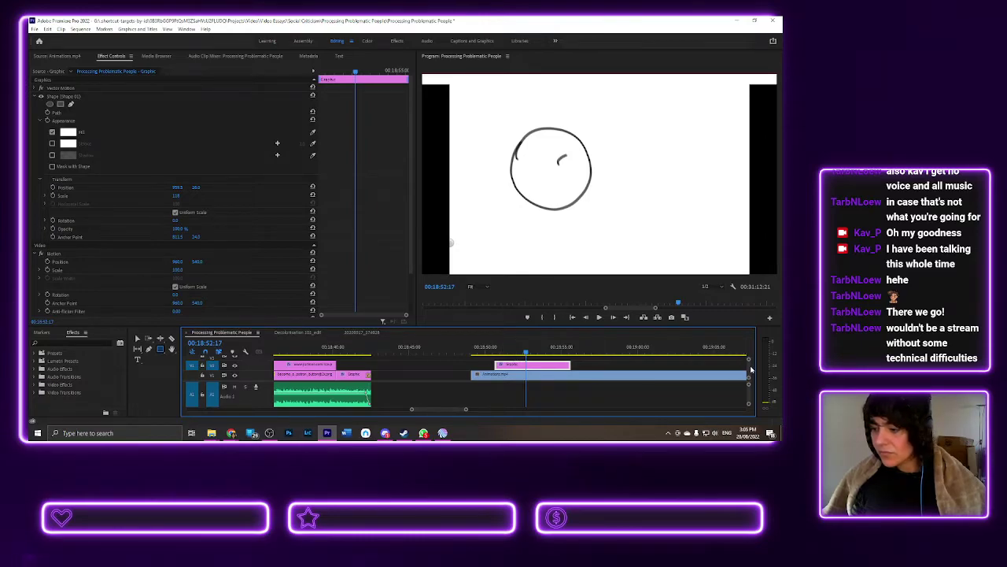
{"action": "scroll", "coordinate": [750, 369], "scroll_direction": "up", "scroll_amount": 2}
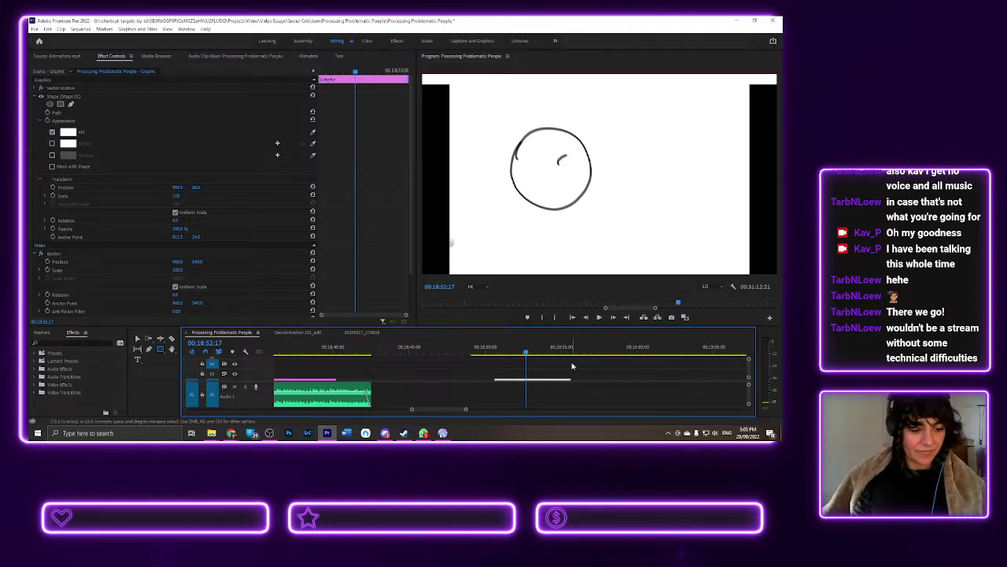
{"action": "left_click_drag", "start_coordinate": [531, 328], "coordinate": [519, 292]}
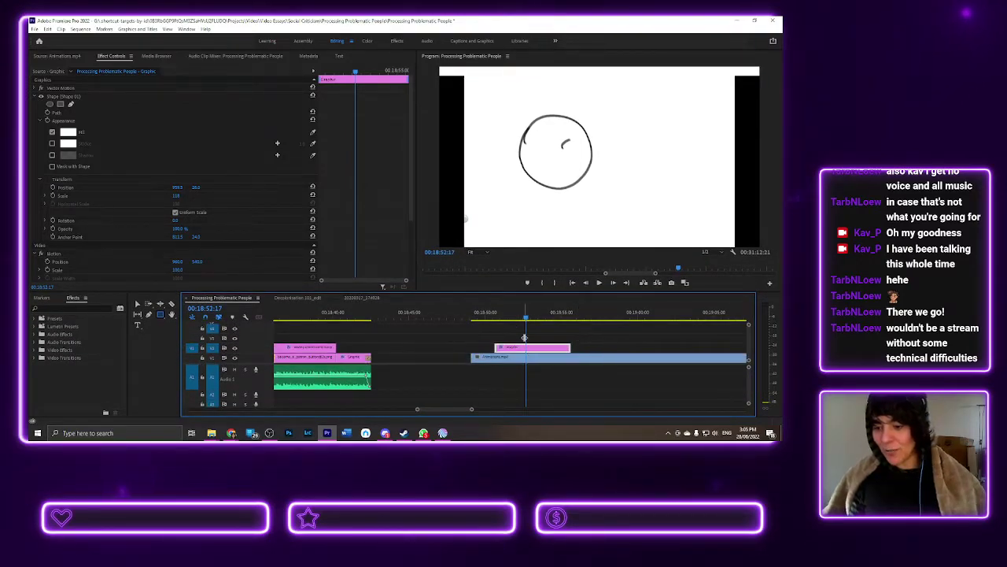
{"action": "left_click_drag", "start_coordinate": [495, 348], "coordinate": [475, 347]}
{"action": "left_click", "coordinate": [475, 313]}
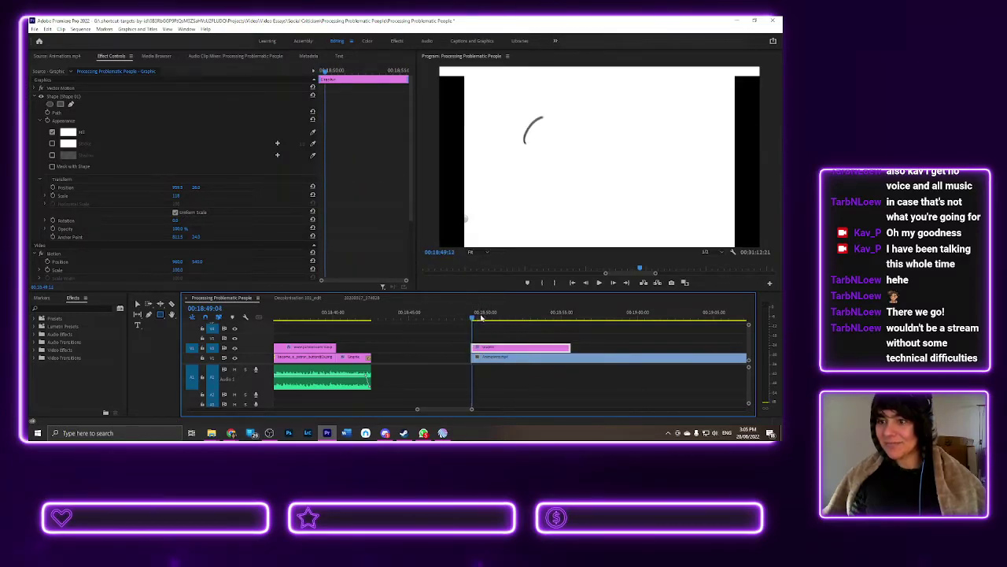
{"action": "left_click", "coordinate": [500, 314]}
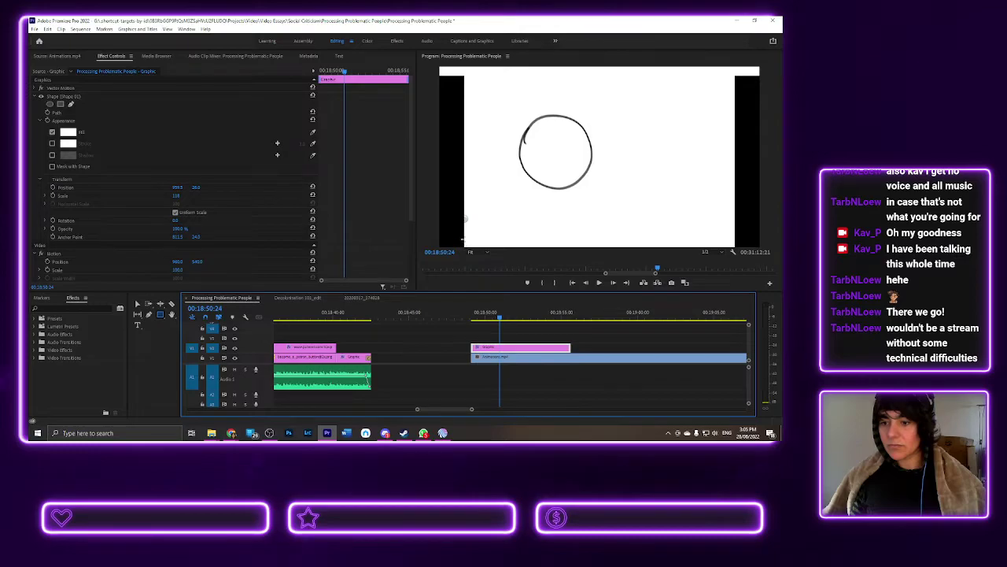
- Draw white rectangles in the same graphic over both black side bars and the small grey mark near the drawing's lower-left edge
{"action": "left_click_drag", "start_coordinate": [435, 69], "coordinate": [464, 248]}
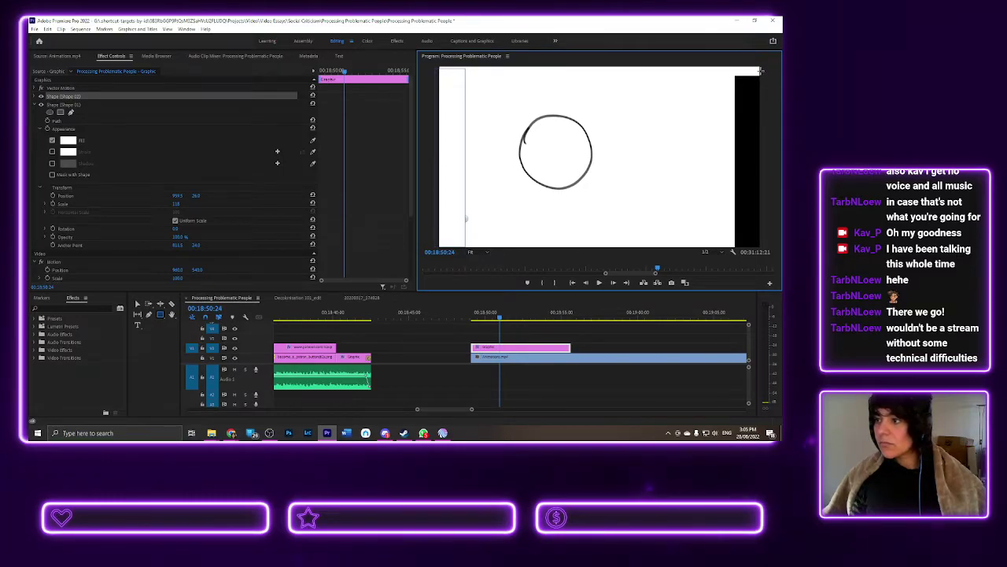
{"action": "left_click_drag", "start_coordinate": [761, 71], "coordinate": [735, 252]}
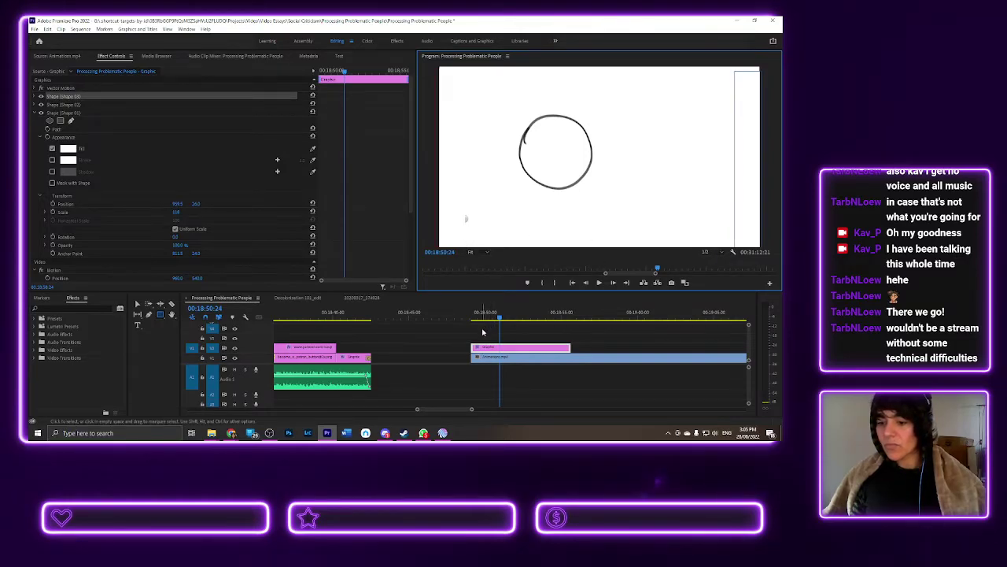
{"action": "left_click", "coordinate": [466, 217]}
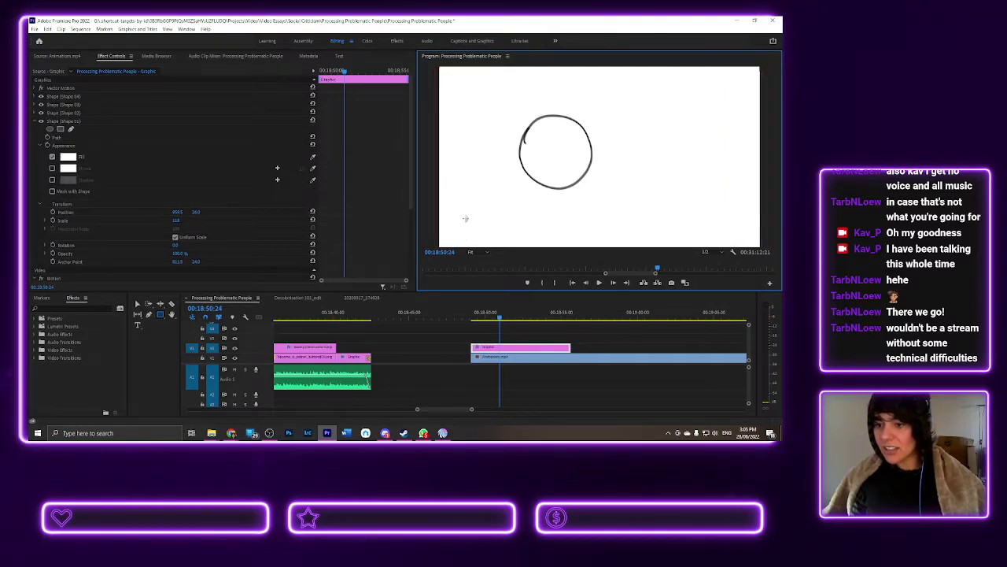
{"action": "left_click", "coordinate": [464, 218]}
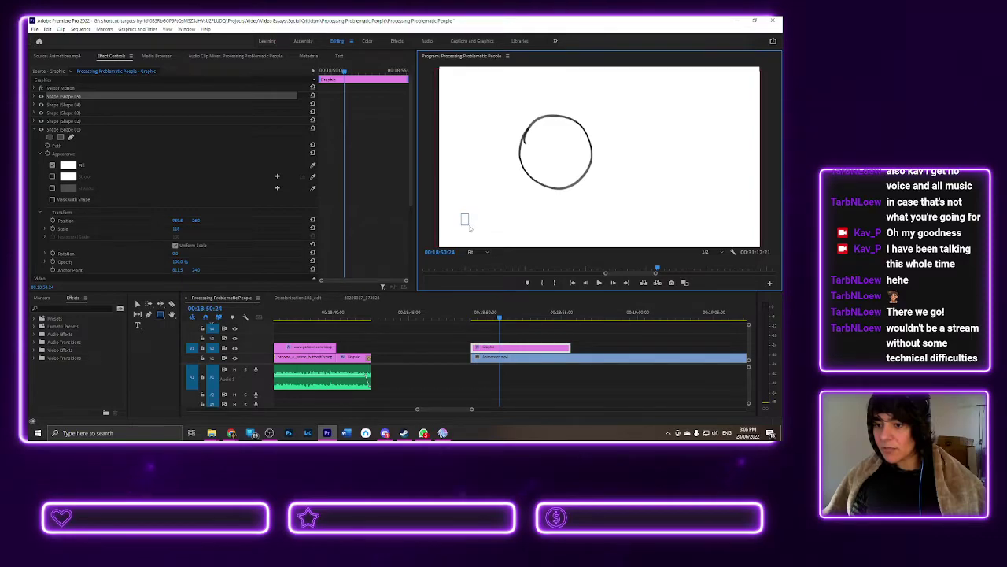
{"action": "left_click", "coordinate": [541, 337]}
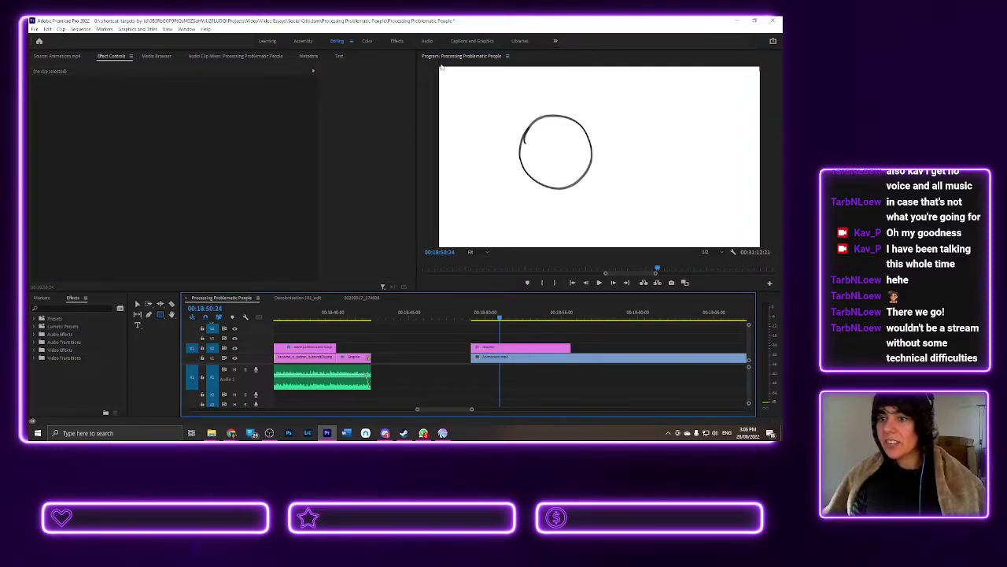
- Increase the scale of the graphic's first strip shape and check the masked drawing up to 00:18:53:16
{"action": "left_click", "coordinate": [488, 346]}
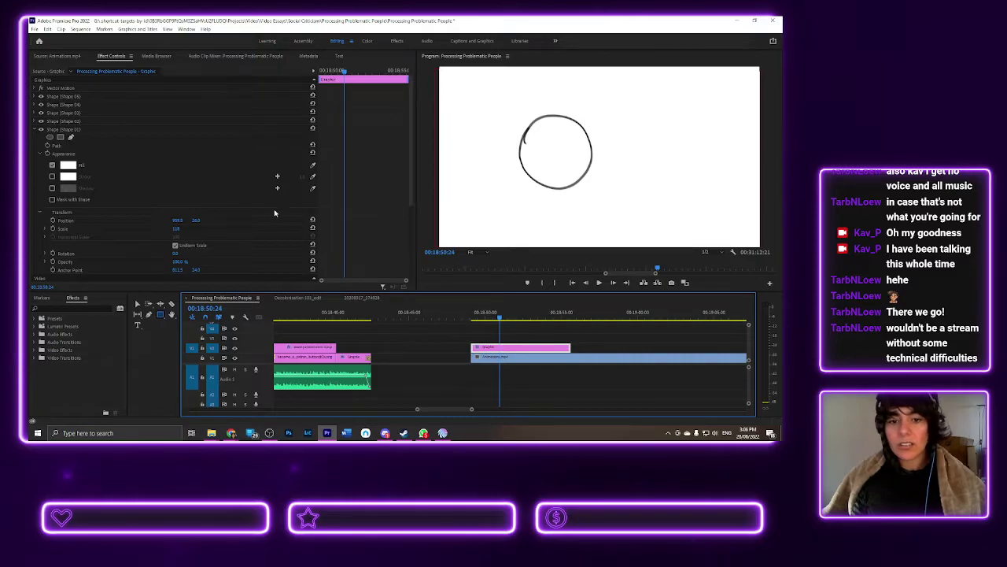
{"action": "left_click_drag", "start_coordinate": [176, 228], "coordinate": [177, 228]}
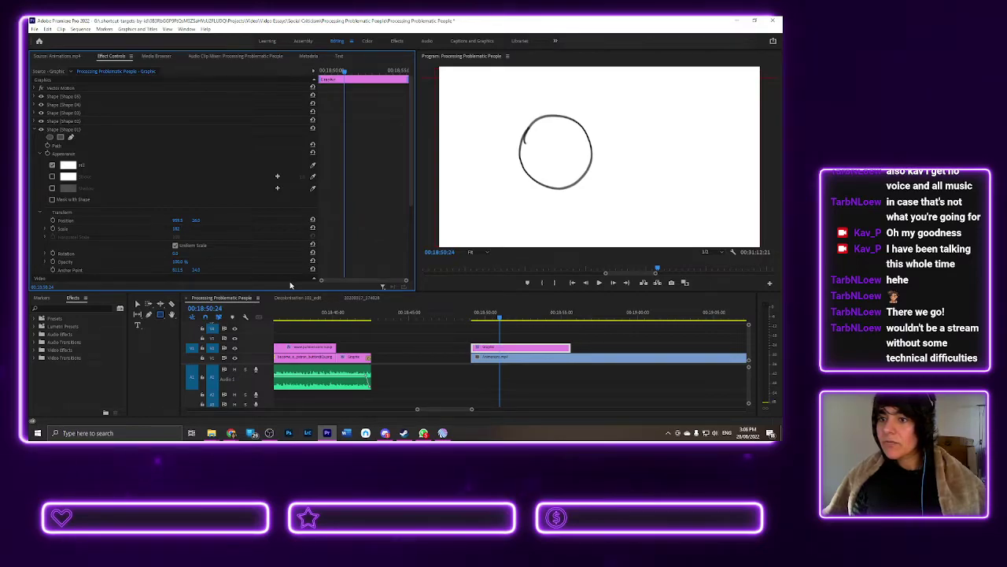
{"action": "left_click", "coordinate": [524, 316]}
{"action": "mouse_move", "coordinate": [539, 316]}
{"action": "left_mouse_down"}
{"action": "mouse_move", "coordinate": [590, 323]}
{"action": "mouse_move", "coordinate": [541, 330]}
{"action": "left_mouse_up"}
- Extend the white masking graphic to the end of the Animations.mp4 footage and check the frame at 00:29:00:17
{"action": "scroll", "coordinate": [485, 418], "scroll_direction": "down", "scroll_amount": 4}
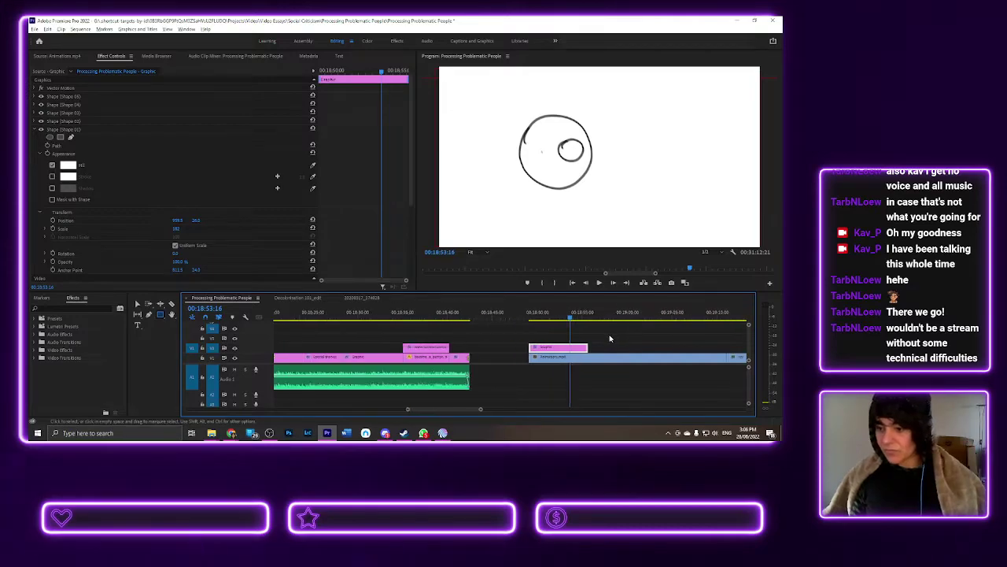
{"action": "left_click_drag", "start_coordinate": [410, 410], "coordinate": [419, 408]}
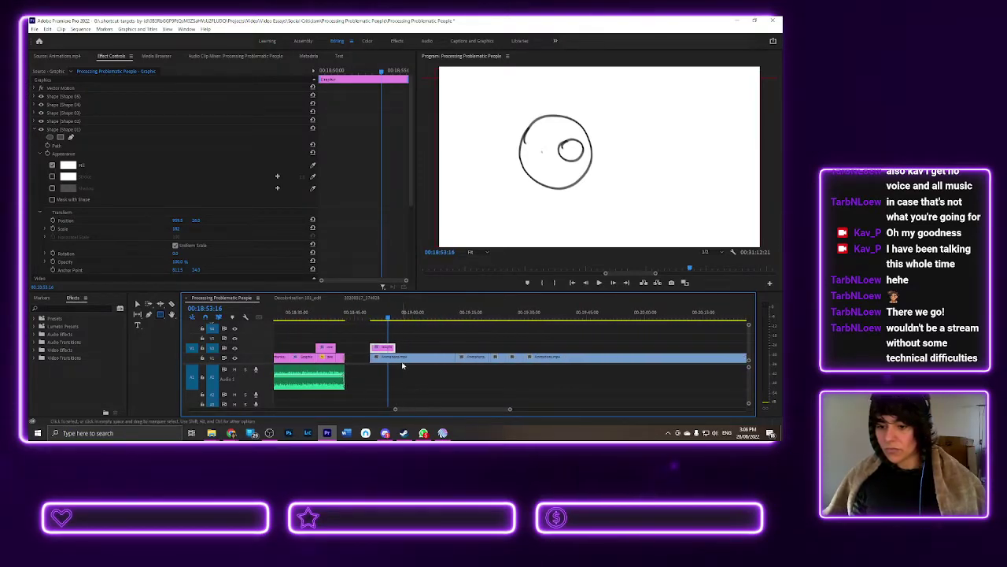
{"action": "left_click_drag", "start_coordinate": [395, 347], "coordinate": [739, 348]}
{"action": "scroll", "coordinate": [642, 363], "scroll_direction": "down", "scroll_amount": 6}
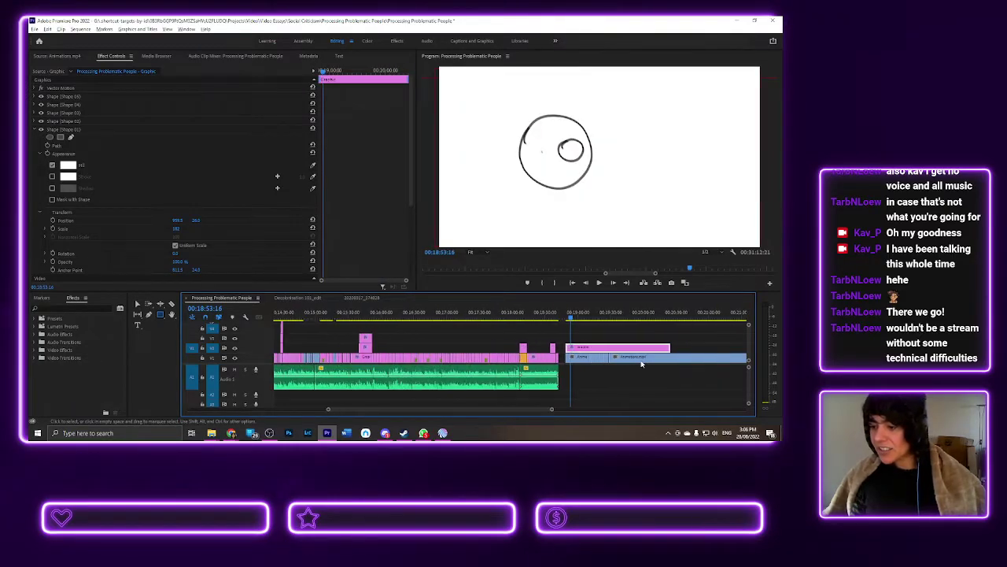
{"action": "scroll", "coordinate": [514, 412], "scroll_direction": "down", "scroll_amount": 5}
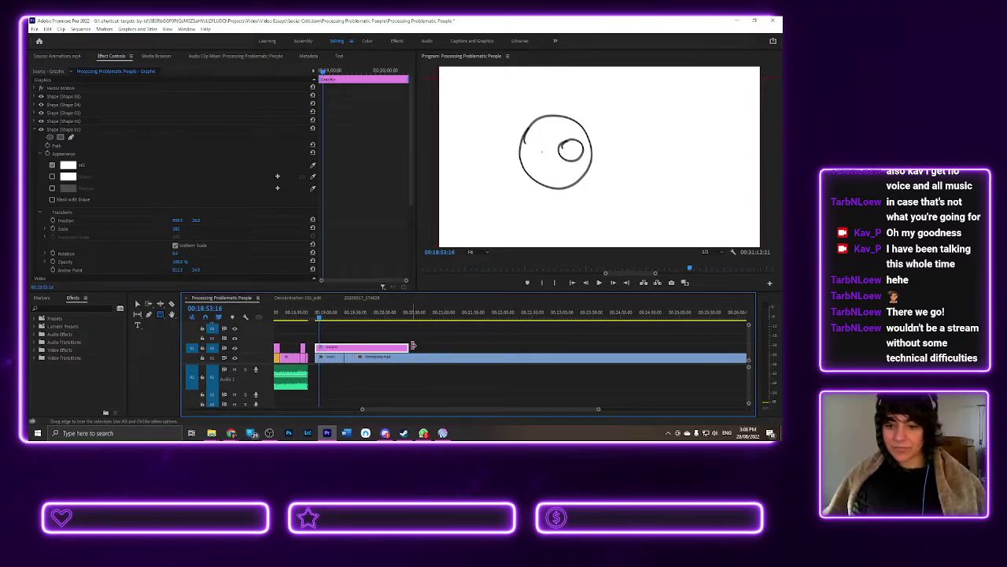
{"action": "left_click_drag", "start_coordinate": [406, 348], "coordinate": [730, 348]}
{"action": "left_click_drag", "start_coordinate": [492, 409], "coordinate": [550, 410]}
{"action": "left_click_drag", "start_coordinate": [370, 348], "coordinate": [688, 347]}
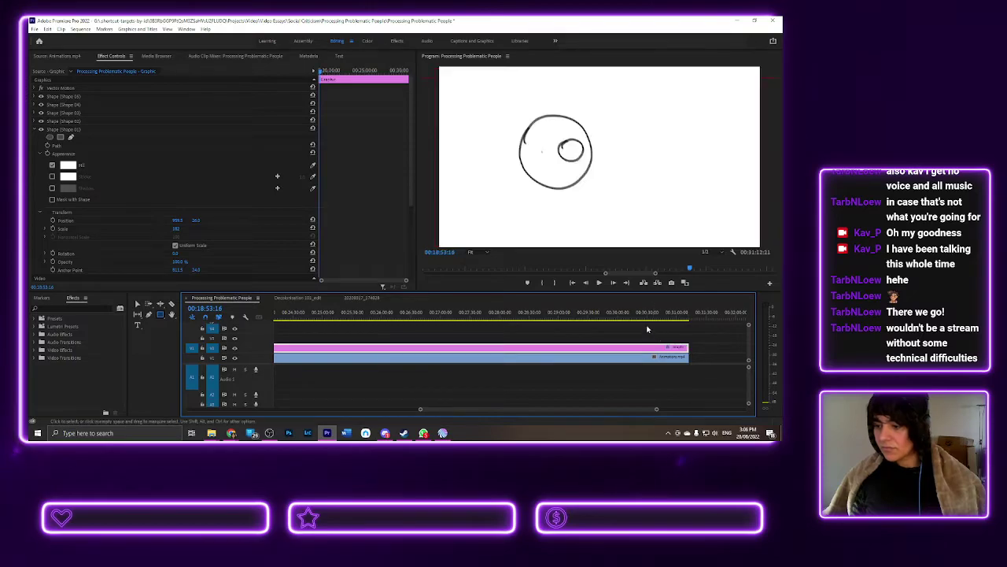
{"action": "left_click_drag", "start_coordinate": [648, 318], "coordinate": [561, 321]}
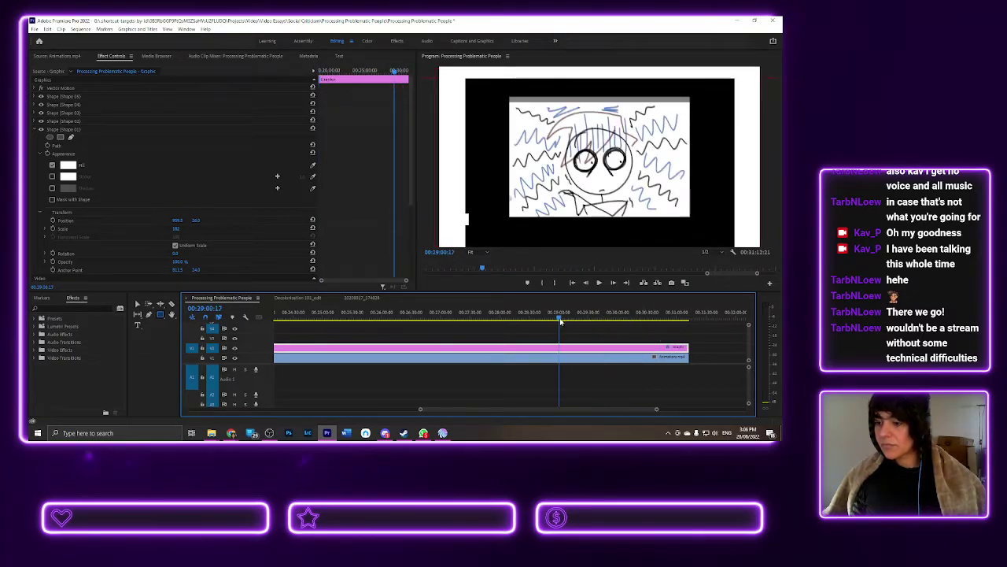
- Scale the long Animations.mp4 clip at 00:29:00:17 so its drawing fills the sequence frame
{"action": "left_click", "coordinate": [588, 361]}
{"action": "right_click", "coordinate": [588, 361]}
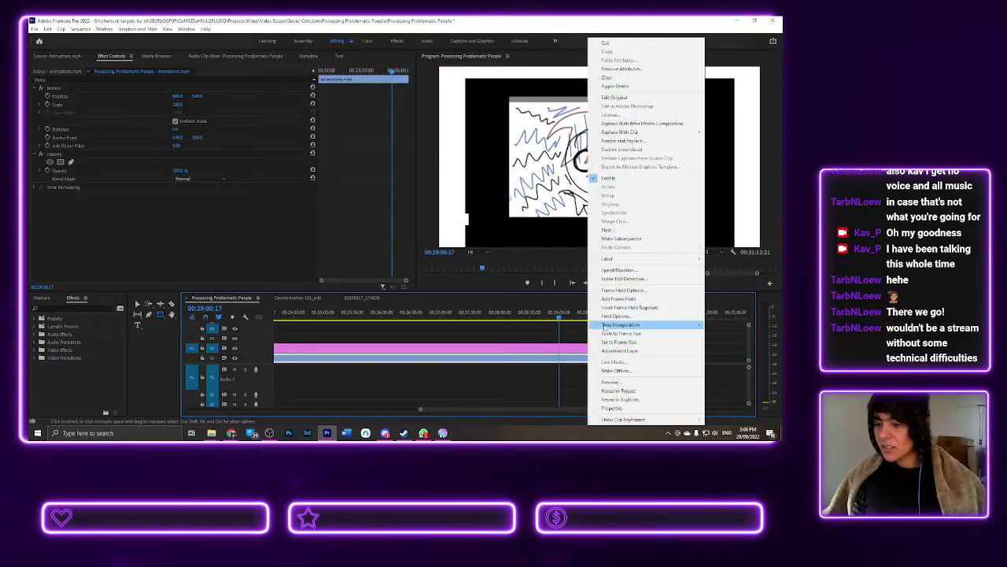
{"action": "left_click", "coordinate": [602, 340]}
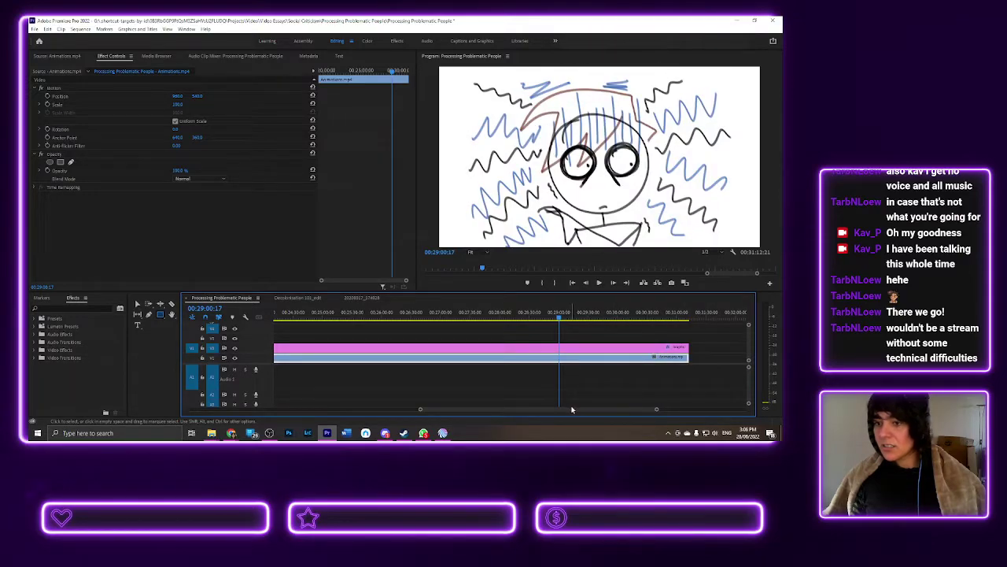
- Fit the short Animations.mp4 clips just before the long one to the sequence frame size
{"action": "scroll", "coordinate": [543, 405], "scroll_direction": "up", "scroll_amount": 5}
{"action": "scroll", "coordinate": [519, 403], "scroll_direction": "up", "scroll_amount": 12}
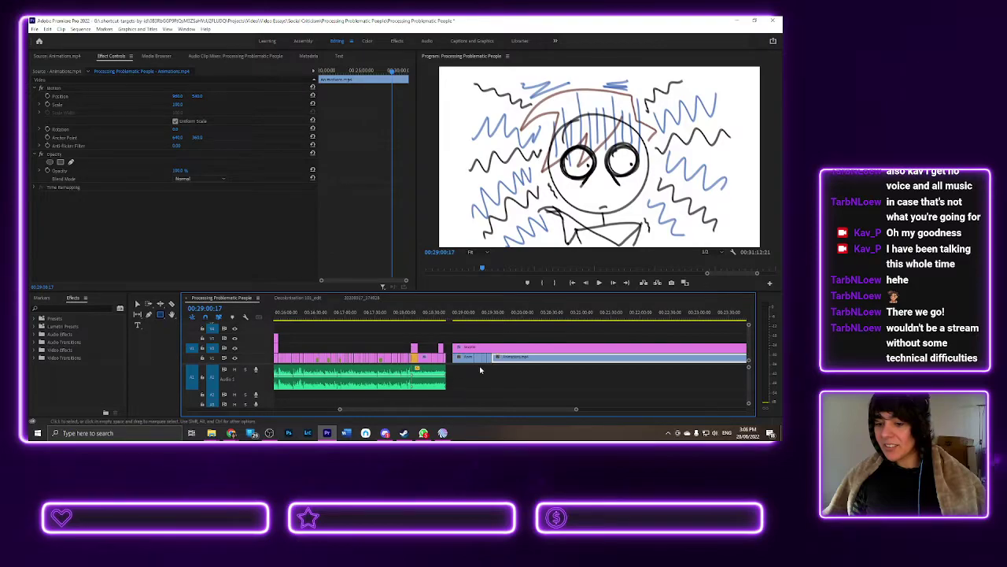
{"action": "left_click", "coordinate": [490, 359]}
{"action": "right_click", "coordinate": [489, 358]}
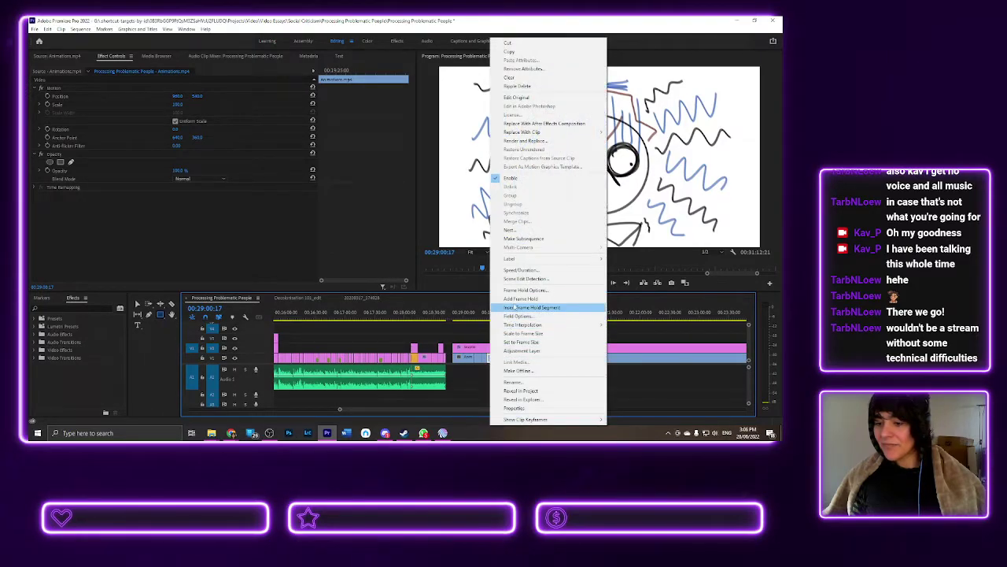
{"action": "left_click", "coordinate": [479, 362]}
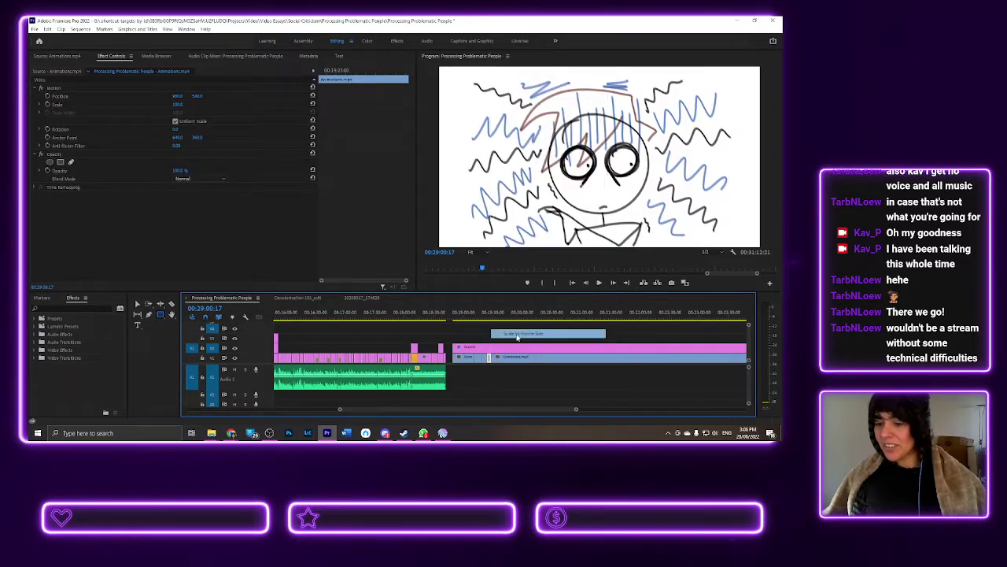
{"action": "right_click", "coordinate": [485, 359]}
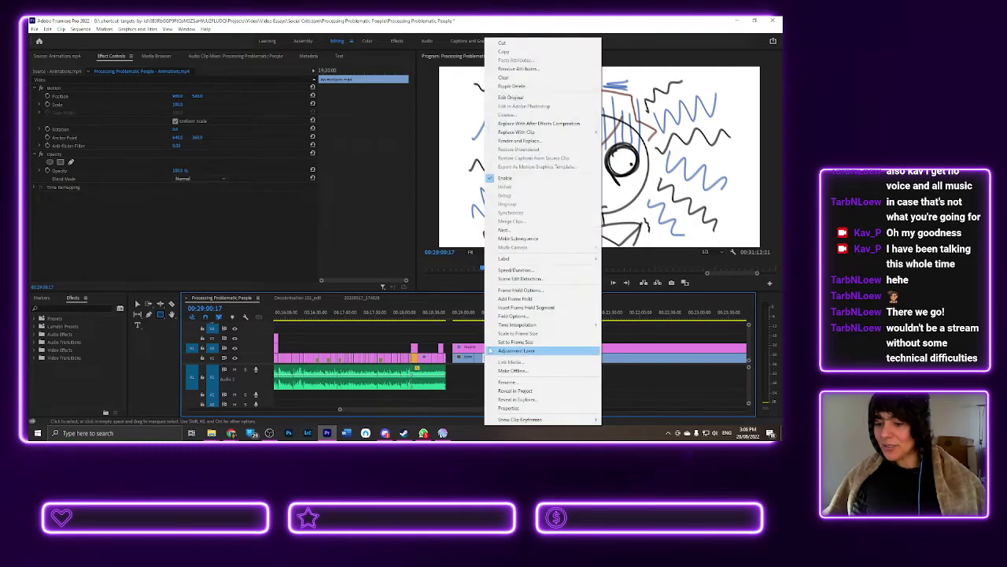
{"action": "left_click", "coordinate": [480, 362]}
{"action": "right_click", "coordinate": [479, 360]}
{"action": "left_click", "coordinate": [476, 324]}
- Play the animation from its start and split the first Animations.mp4 clip at 00:18:50:19, where the head circle is complete
{"action": "left_click_drag", "start_coordinate": [476, 324], "coordinate": [454, 313]}
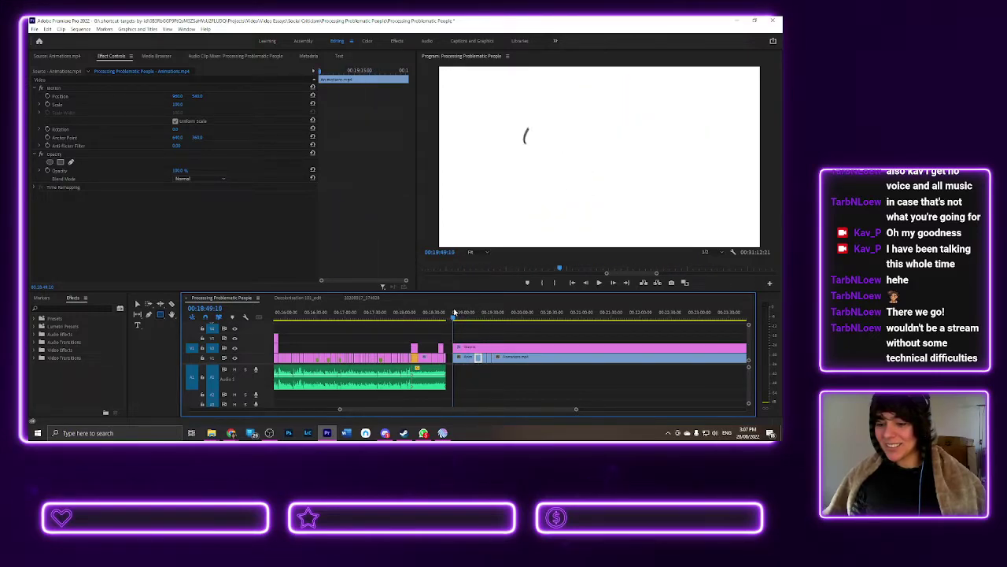
{"action": "scroll", "coordinate": [461, 348], "scroll_direction": "up", "scroll_amount": 5}
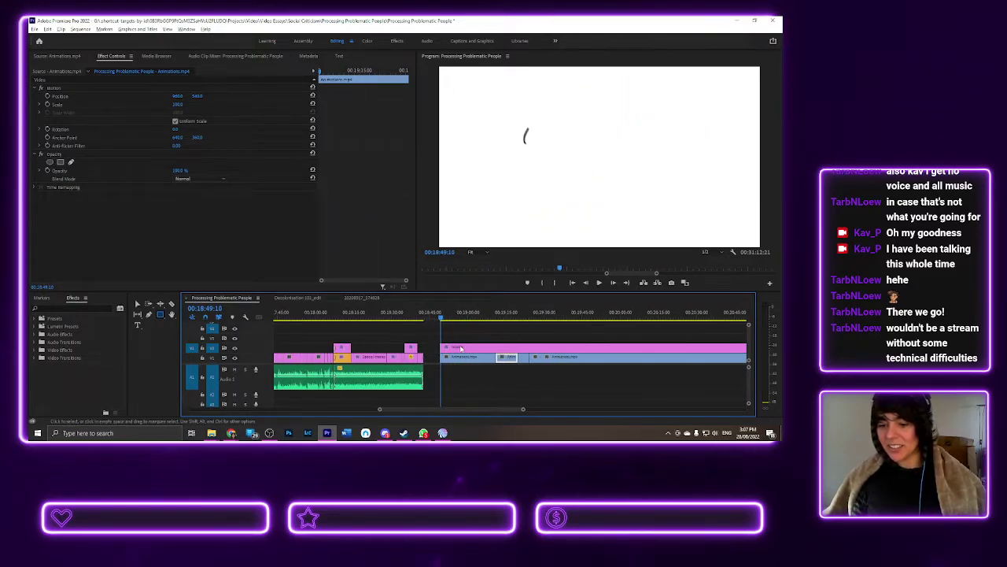
{"action": "key", "text": "space"}
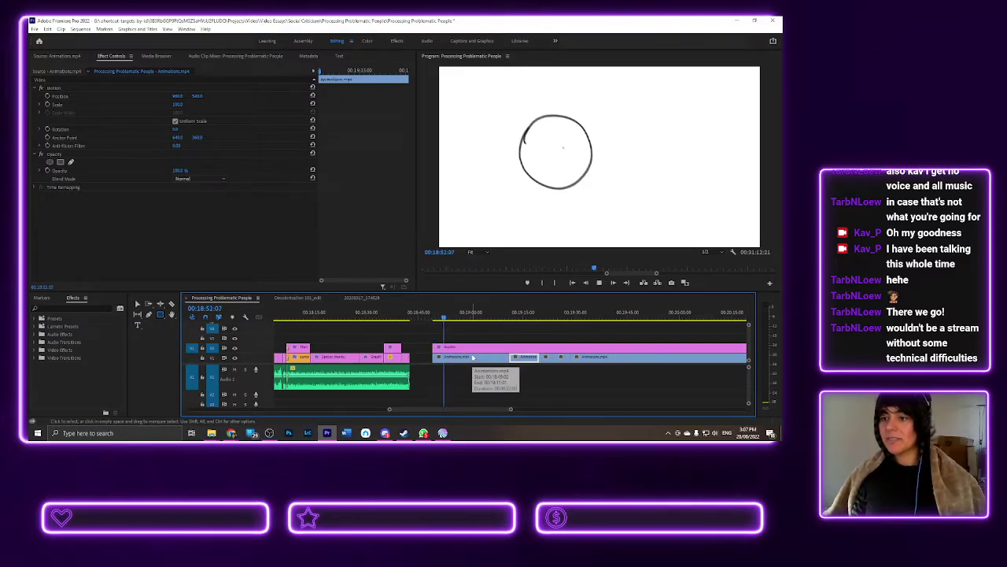
{"action": "key", "text": "space"}
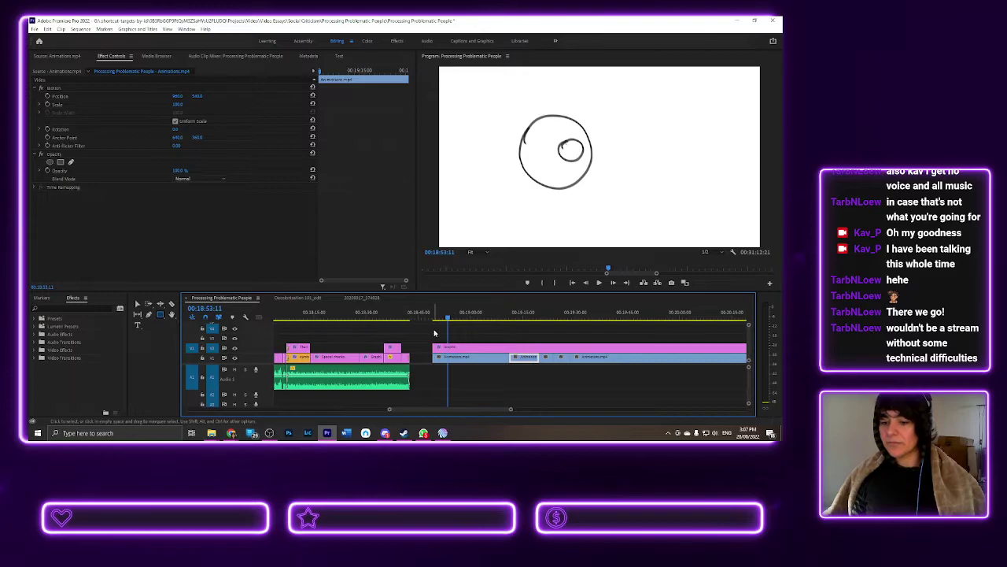
{"action": "scroll", "coordinate": [444, 318], "scroll_direction": "up", "scroll_amount": 5}
{"action": "left_click", "coordinate": [437, 318]}
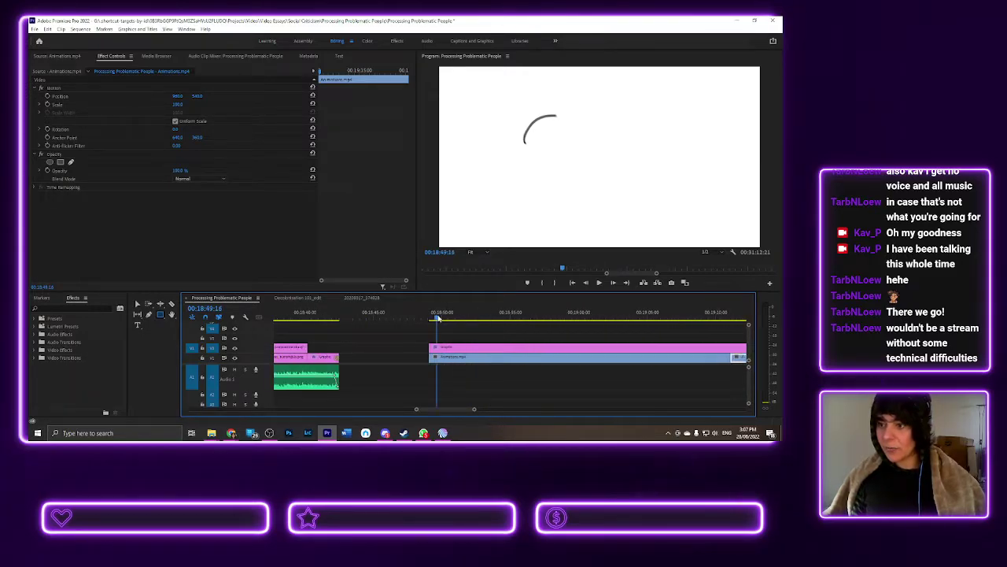
{"action": "left_click_drag", "start_coordinate": [438, 317], "coordinate": [454, 315]}
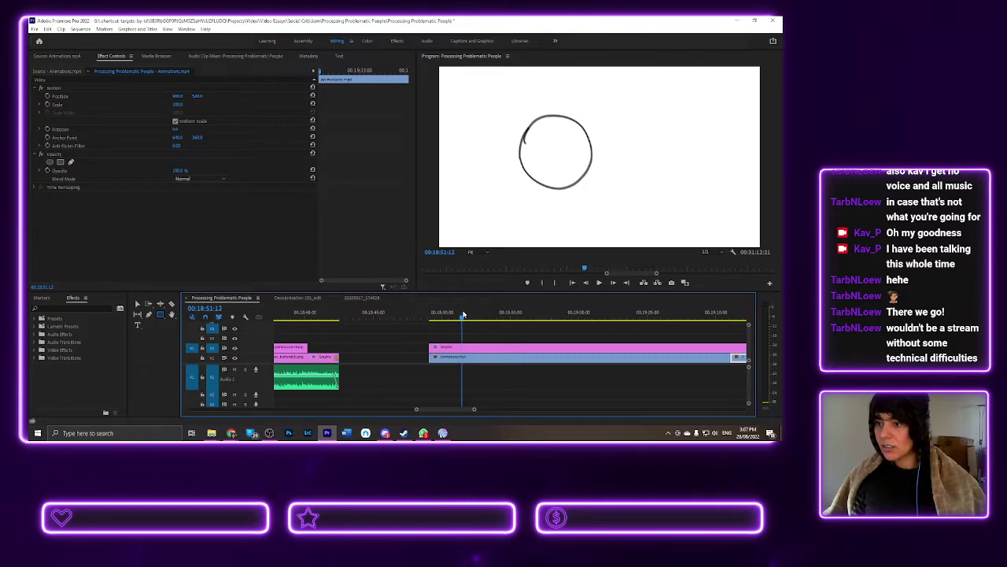
{"action": "left_click_drag", "start_coordinate": [458, 315], "coordinate": [454, 314]}
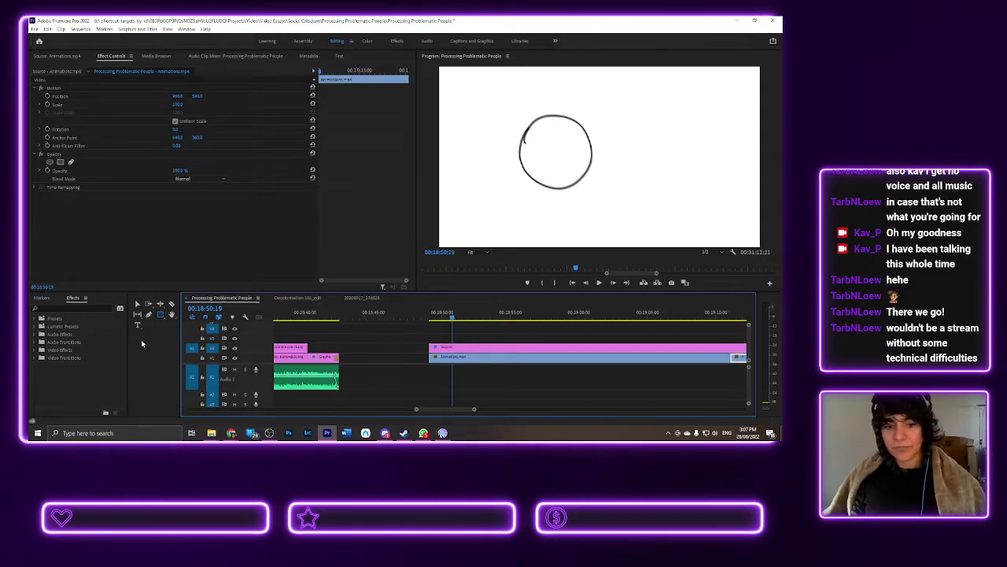
{"action": "left_click", "coordinate": [171, 304]}
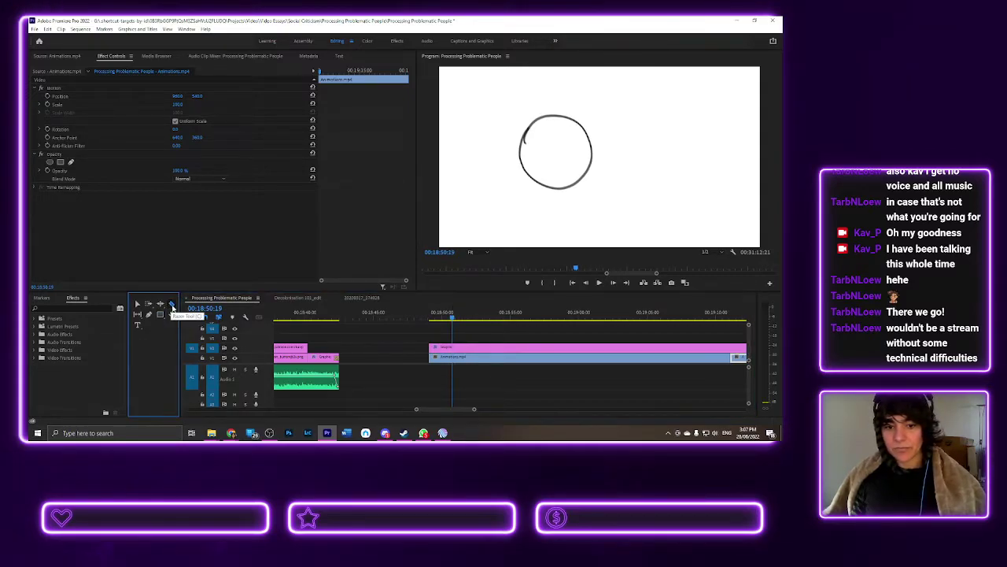
{"action": "left_click", "coordinate": [454, 358]}
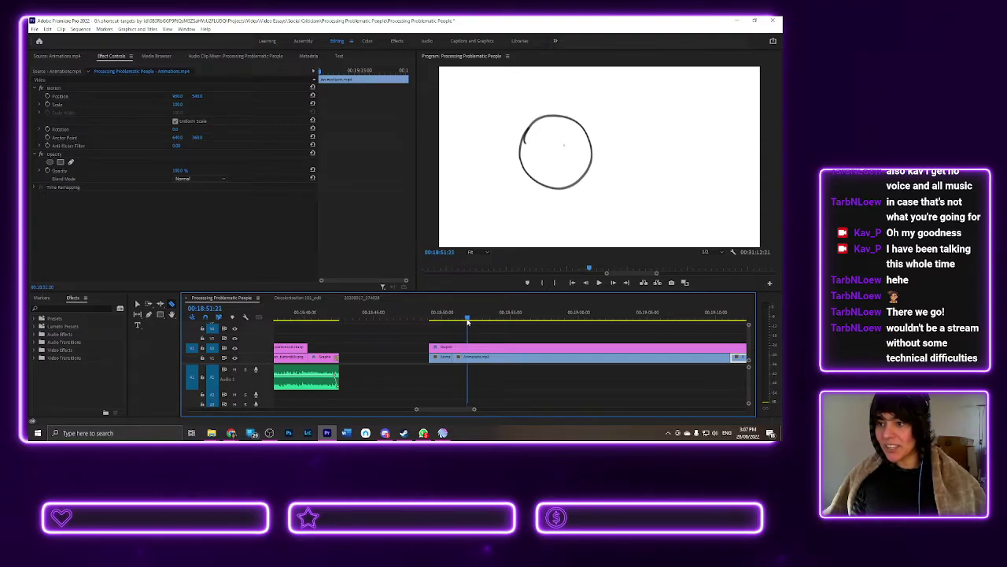
- Split the clip again at 00:18:52:11, delete the pause between the two cuts and close the gap
{"action": "left_click", "coordinate": [476, 320]}
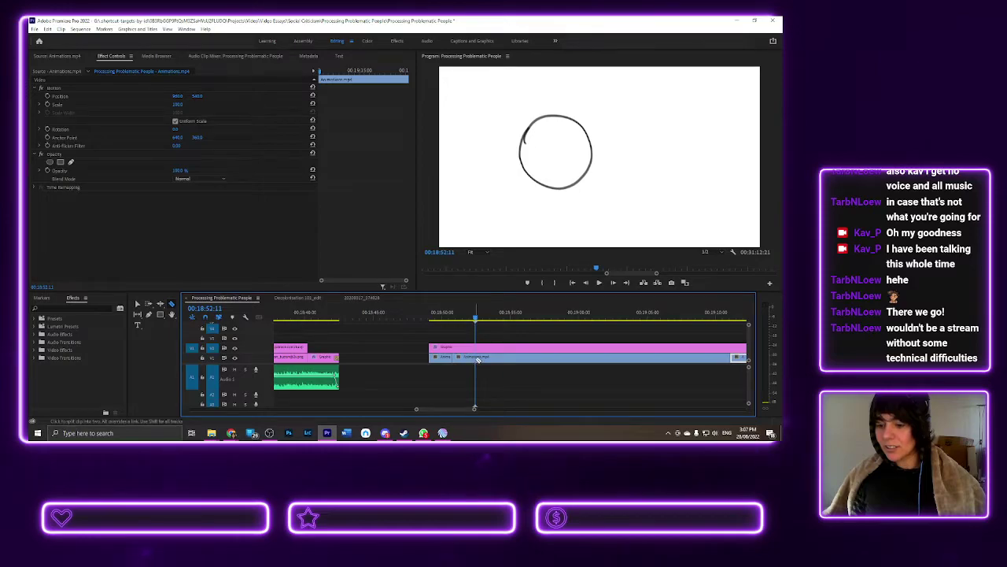
{"action": "left_click", "coordinate": [137, 302]}
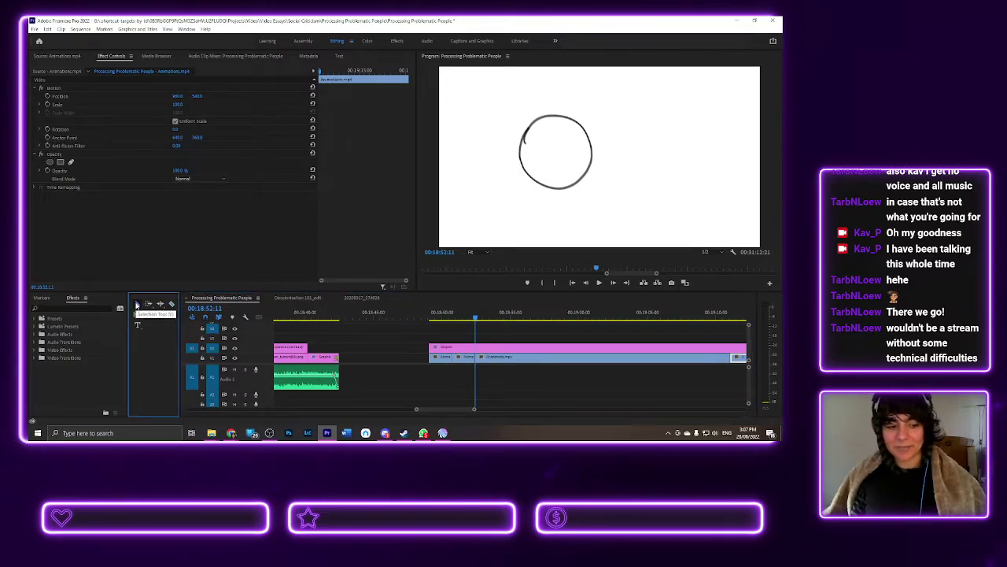
{"action": "left_click", "coordinate": [467, 358]}
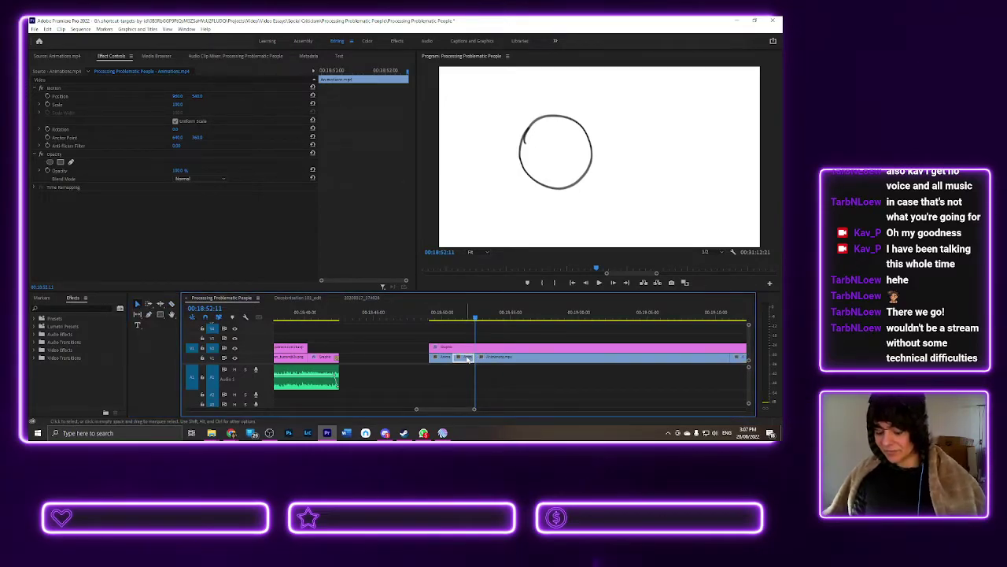
{"action": "key", "text": "Delete"}
{"action": "right_click", "coordinate": [469, 358]}
{"action": "left_click", "coordinate": [476, 361]}
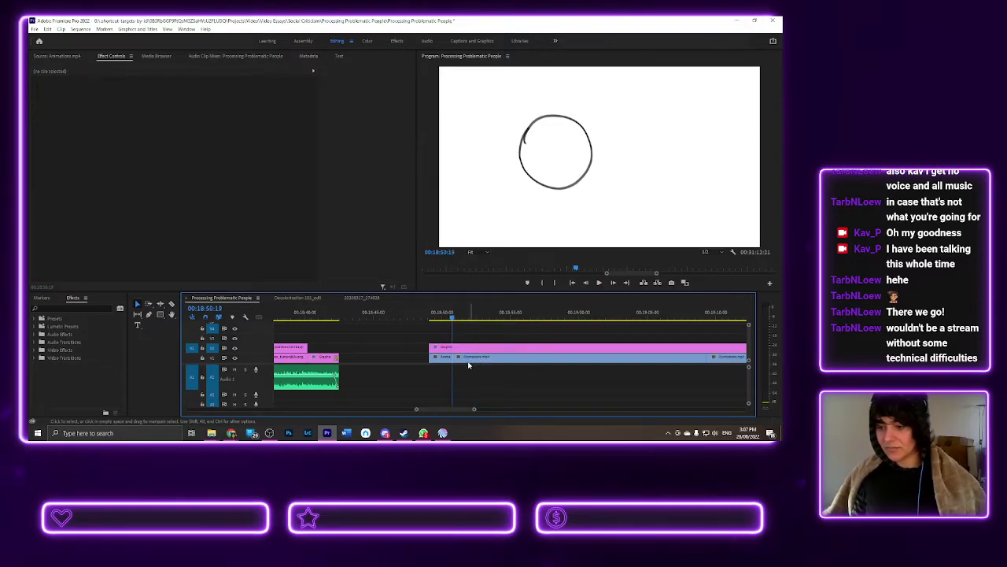
- Replay the animation through the finished face and split the Animations.mp4 clip at 00:18:58:24
{"action": "left_click", "coordinate": [425, 314]}
{"action": "left_click_drag", "start_coordinate": [425, 314], "coordinate": [427, 316]}
{"action": "key", "text": "space"}
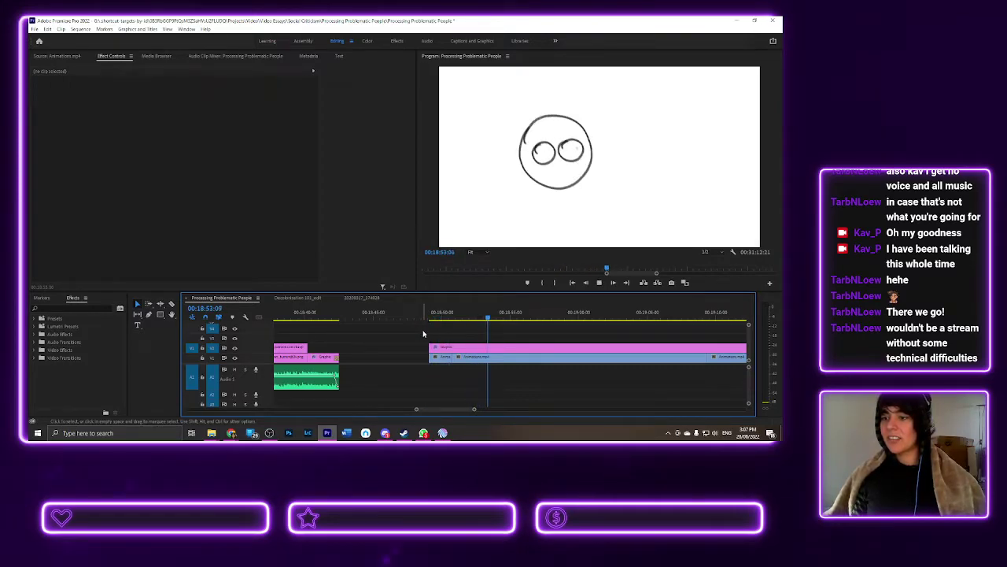
{"action": "key", "text": "space"}
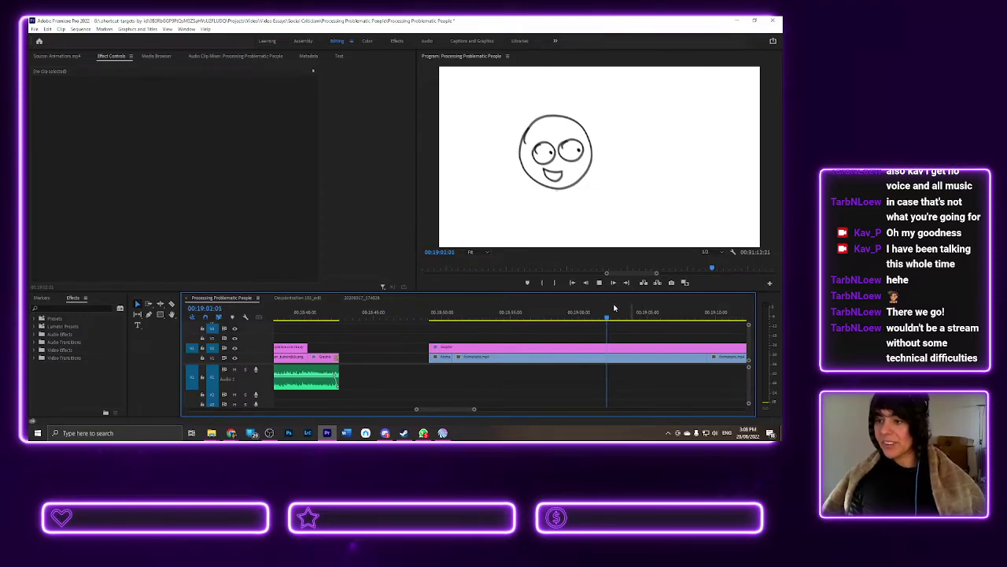
{"action": "left_click_drag", "start_coordinate": [608, 315], "coordinate": [565, 328]}
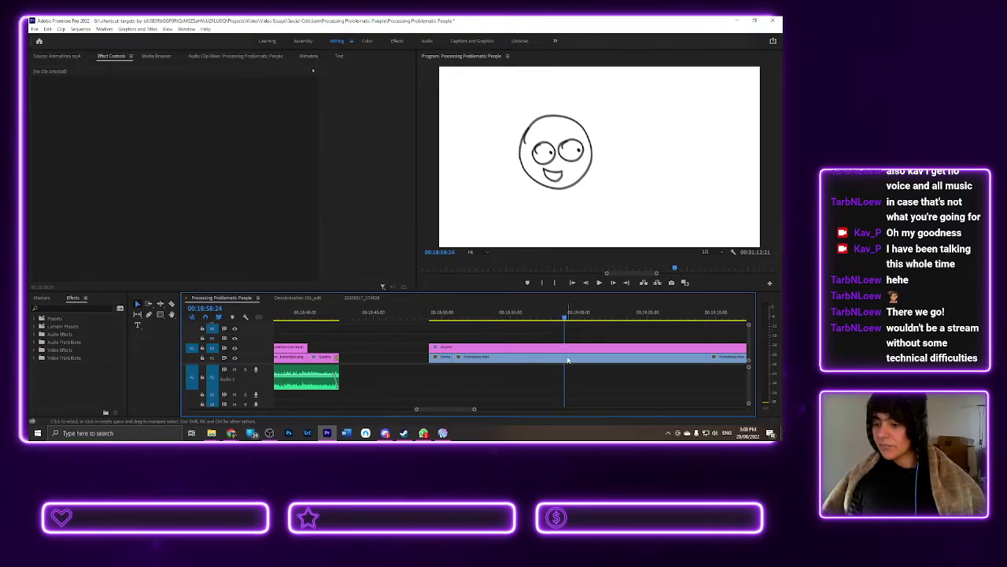
{"action": "left_click", "coordinate": [171, 305]}
{"action": "left_click", "coordinate": [564, 357]}
- Make a second cut at 00:19:02:05, remove the idle segment after the finished face and ripple-delete its gap
{"action": "left_click_drag", "start_coordinate": [568, 319], "coordinate": [607, 318]}
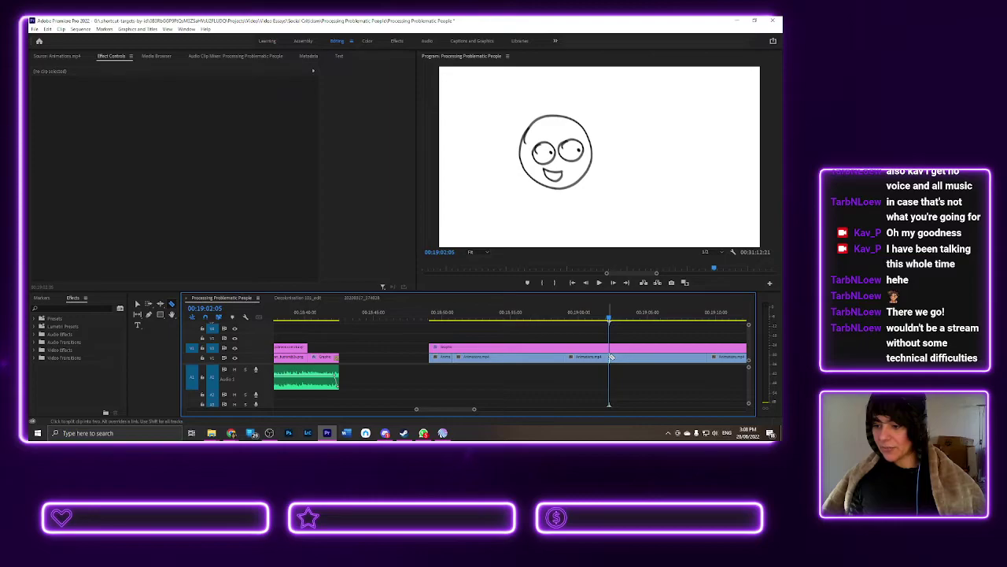
{"action": "left_click", "coordinate": [137, 305]}
{"action": "left_click", "coordinate": [586, 357]}
{"action": "key", "text": "Delete"}
{"action": "left_click", "coordinate": [578, 361]}
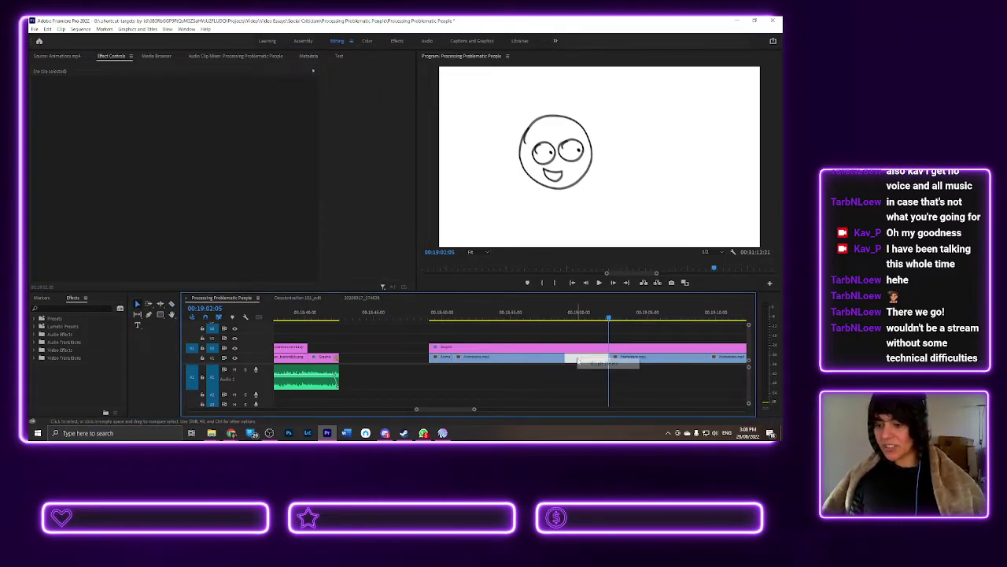
{"action": "key", "text": "Delete"}
- Play on past the "LET'S DO THIS!" drawing and split the Animations.mp4 clip at 00:19:34:15
{"action": "left_click", "coordinate": [544, 318]}
{"action": "key", "text": "space"}
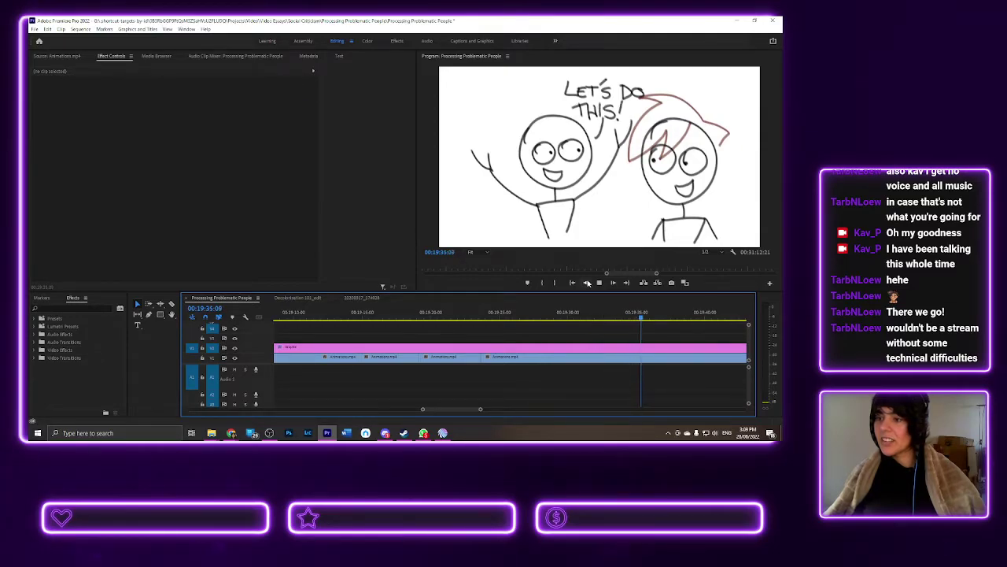
{"action": "key", "text": "space"}
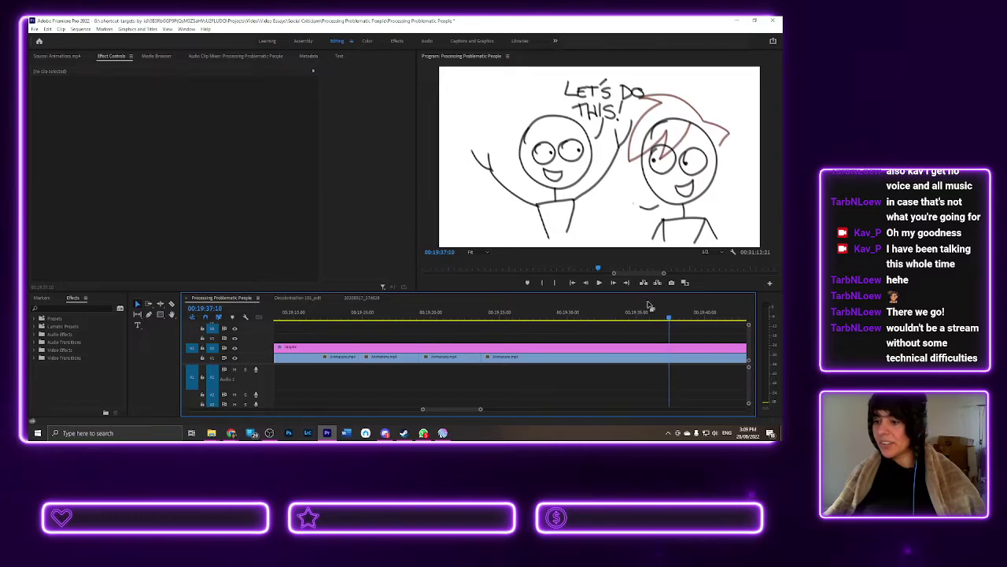
{"action": "left_click_drag", "start_coordinate": [662, 319], "coordinate": [632, 318]}
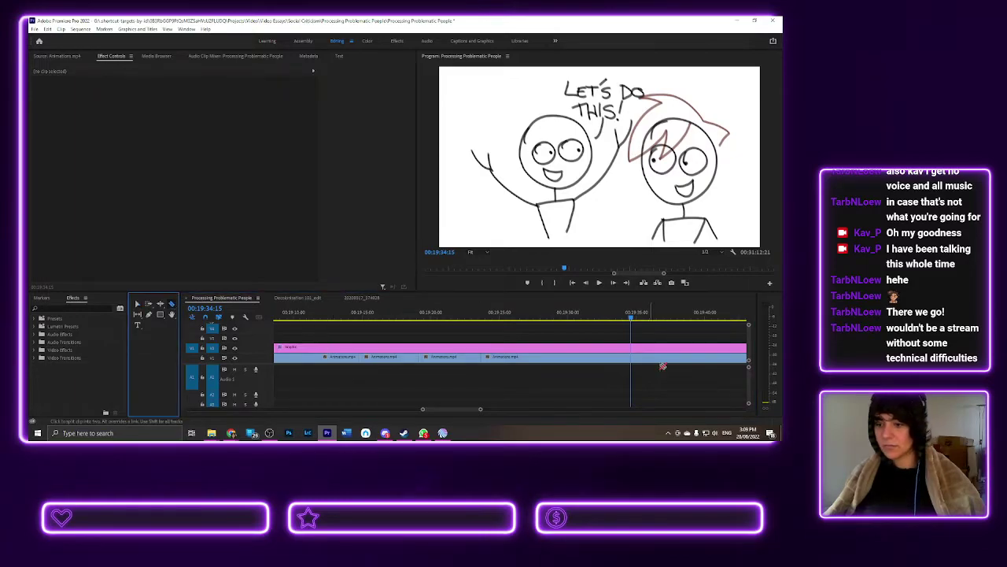
{"action": "left_click", "coordinate": [633, 358]}
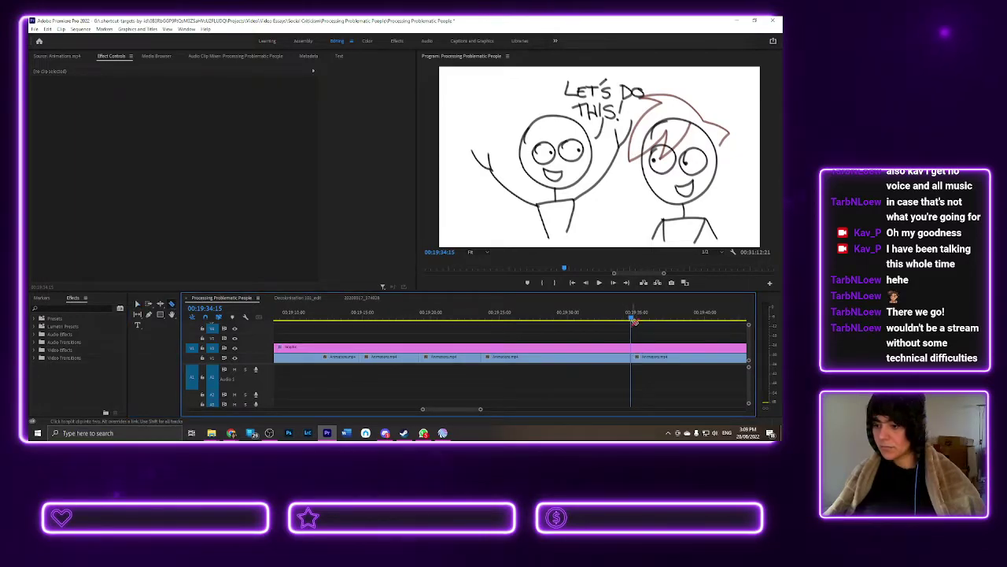
- Split the clip at 00:19:37:00, delete the segment back to the previous cut and close the gap
{"action": "left_click_drag", "start_coordinate": [635, 319], "coordinate": [666, 329]}
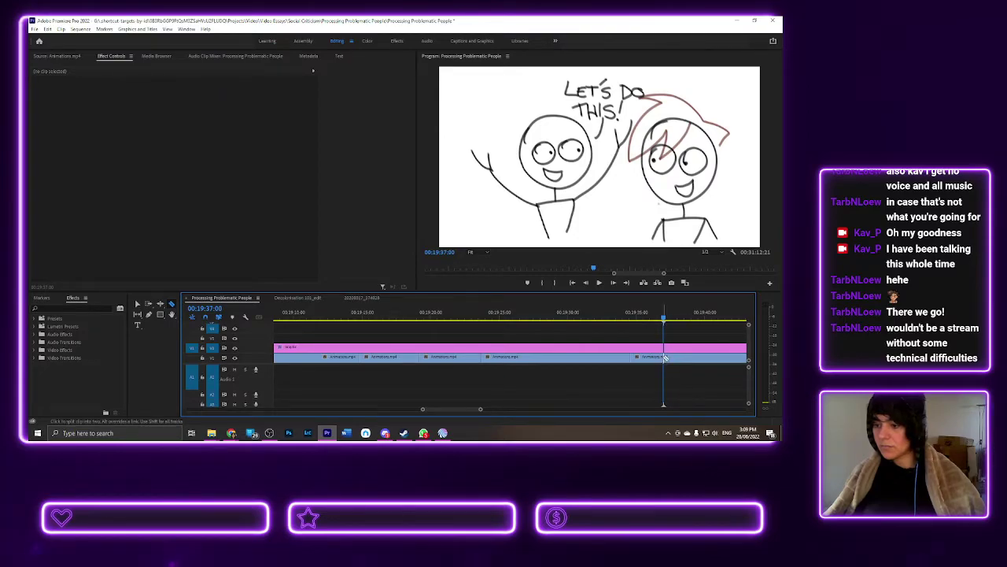
{"action": "left_click", "coordinate": [137, 303]}
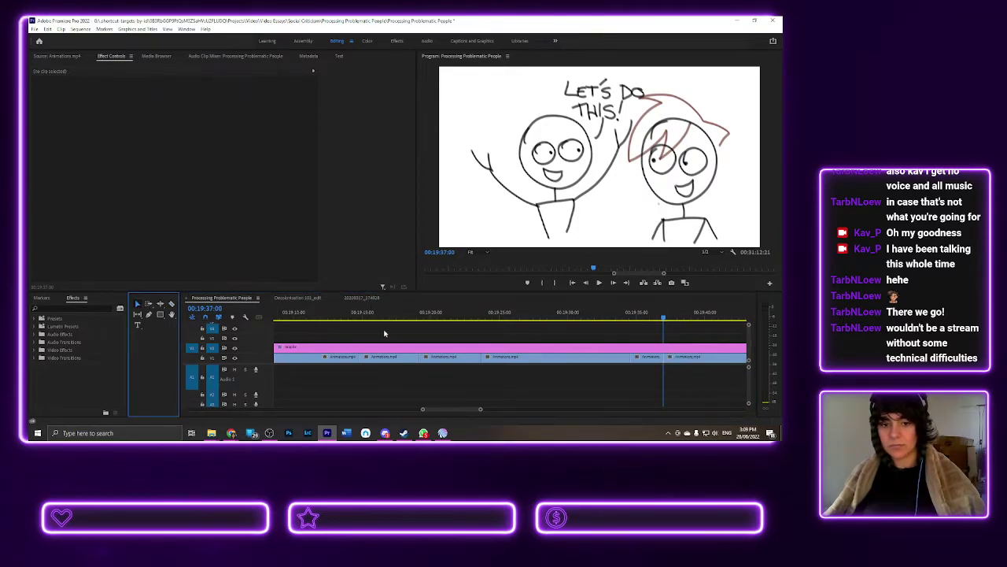
{"action": "left_click", "coordinate": [657, 358]}
{"action": "key", "text": "Delete"}
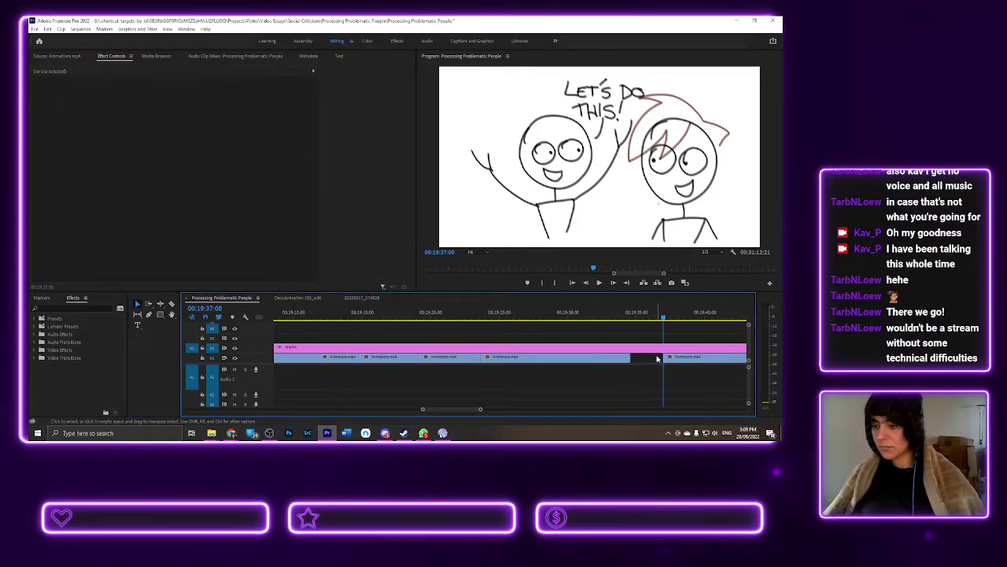
{"action": "right_click", "coordinate": [658, 359]}
{"action": "left_click", "coordinate": [674, 363]}
- Play on through the "SURE!" drawing and split the Animations.mp4 clip at 00:19:40:09
{"action": "left_click", "coordinate": [620, 319]}
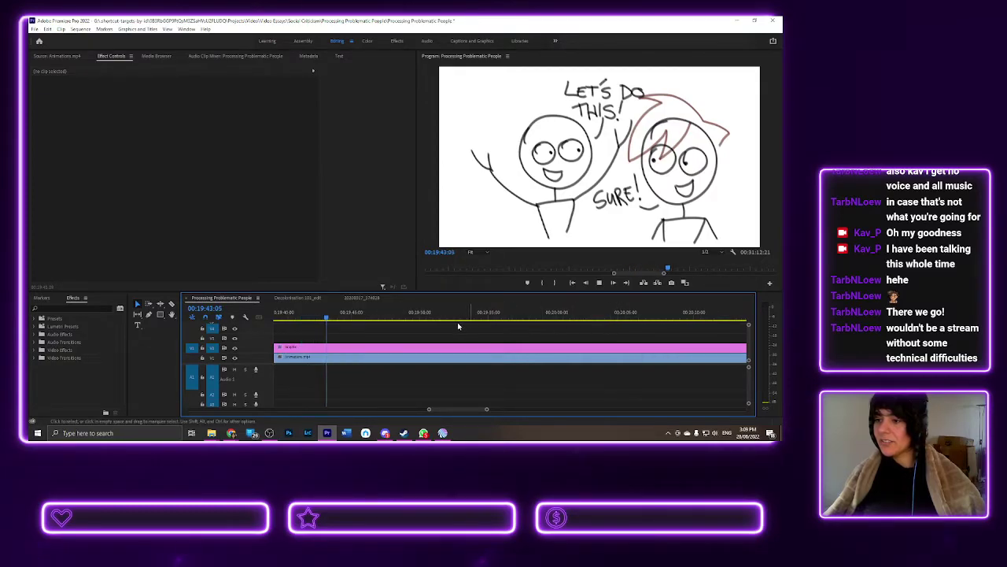
{"action": "key", "text": "space"}
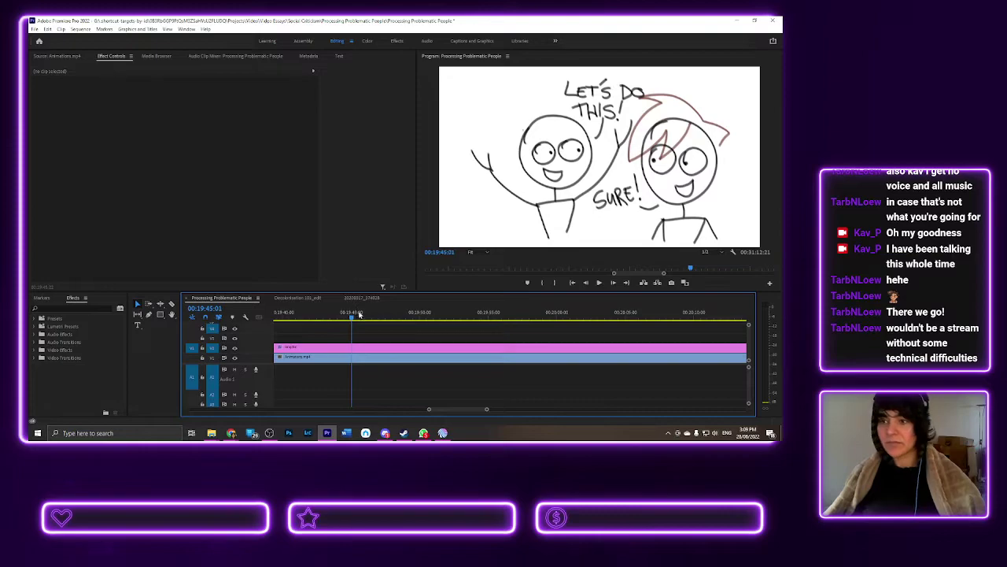
{"action": "left_click_drag", "start_coordinate": [355, 318], "coordinate": [387, 321]}
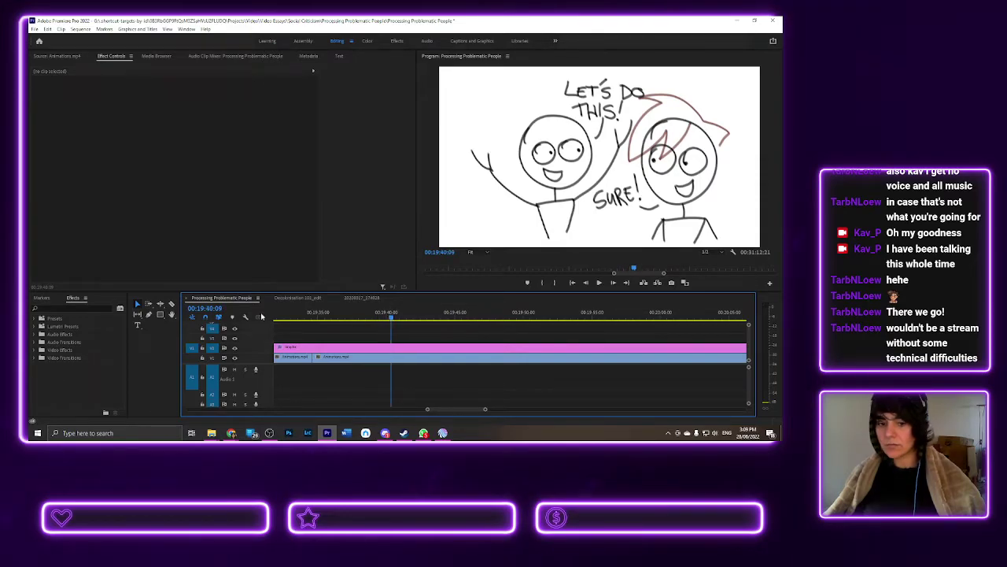
{"action": "left_click", "coordinate": [171, 305]}
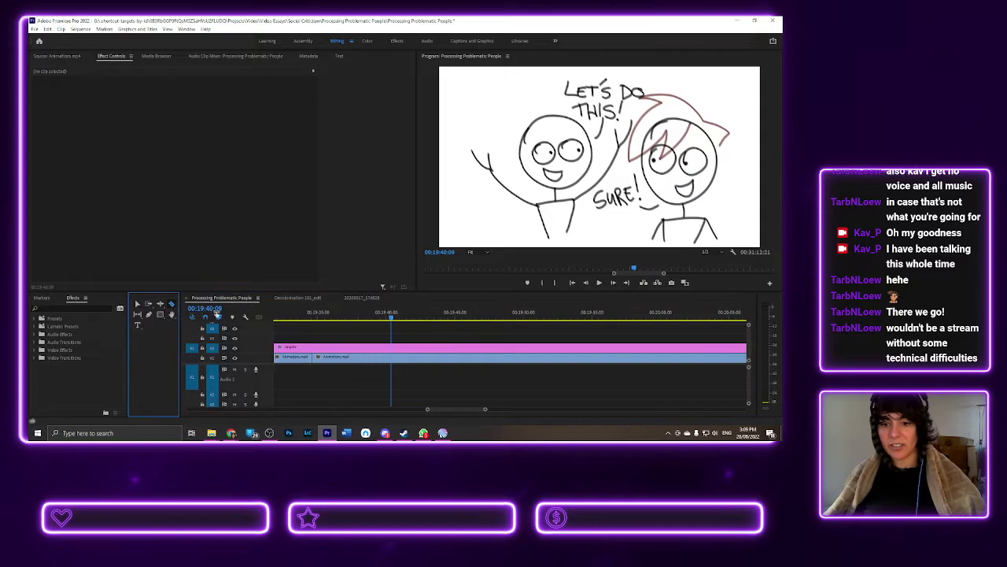
{"action": "left_click", "coordinate": [394, 358]}
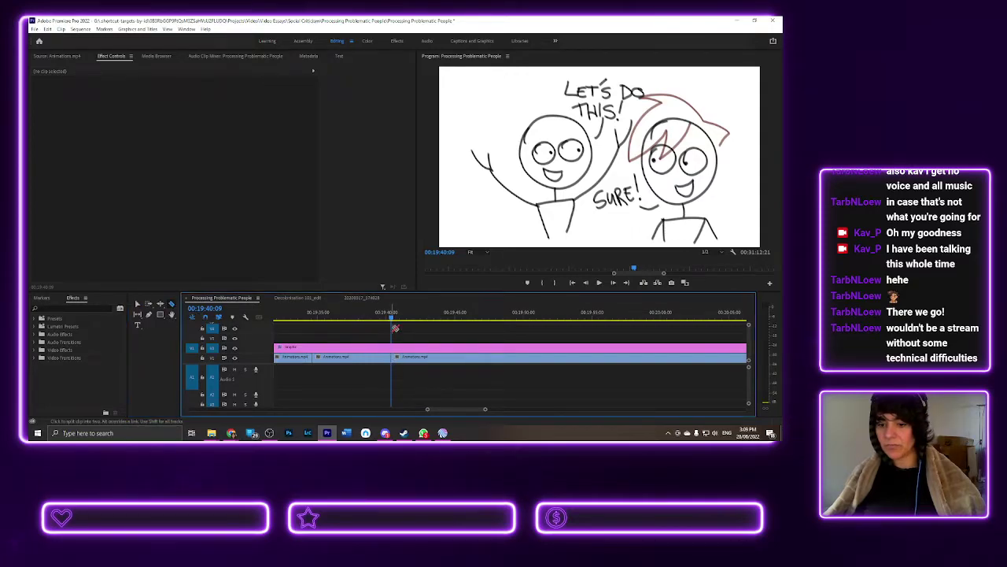
- Split the clip at 00:20:21:21, delete the long pause back to the 00:19:40:09 cut and close the gap
{"action": "mouse_move", "coordinate": [393, 319]}
{"action": "left_mouse_down"}
{"action": "mouse_move", "coordinate": [743, 336]}
{"action": "mouse_move", "coordinate": [656, 338]}
{"action": "mouse_move", "coordinate": [745, 349]}
{"action": "left_mouse_up"}
{"action": "key", "text": "space"}
{"action": "scroll", "coordinate": [457, 411], "scroll_direction": "down", "scroll_amount": 5}
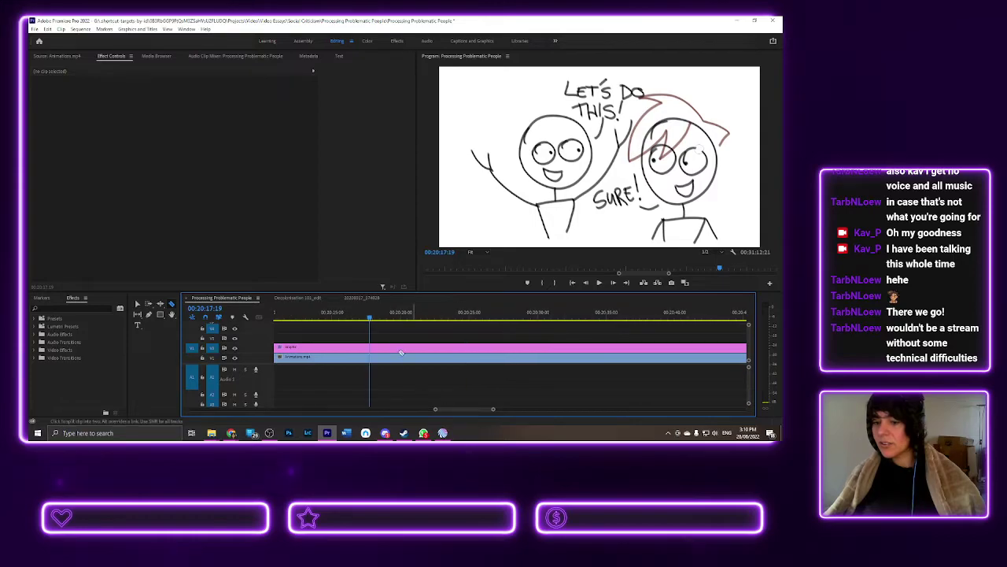
{"action": "left_click", "coordinate": [380, 320]}
{"action": "left_click_drag", "start_coordinate": [385, 322], "coordinate": [427, 342]}
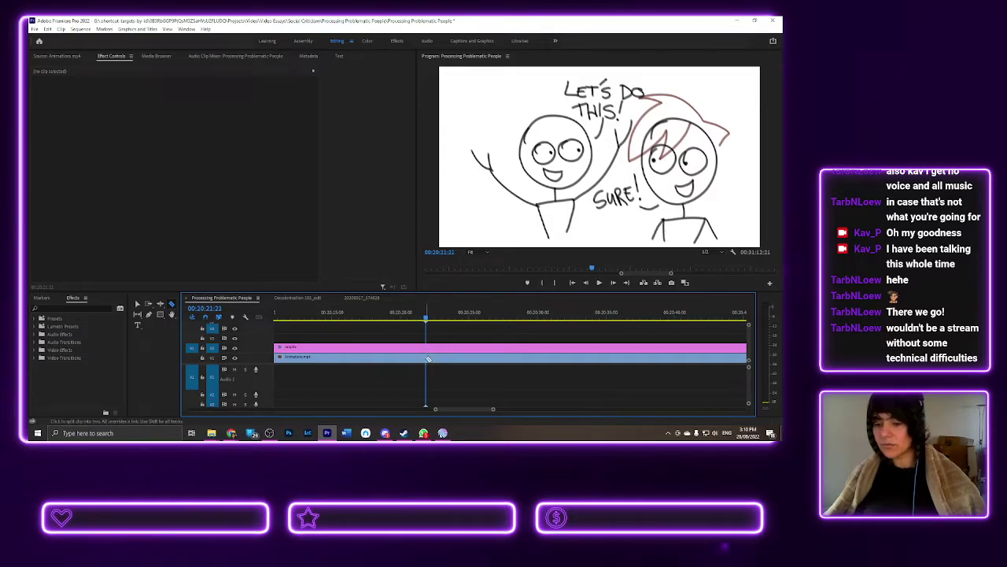
{"action": "left_click", "coordinate": [137, 304]}
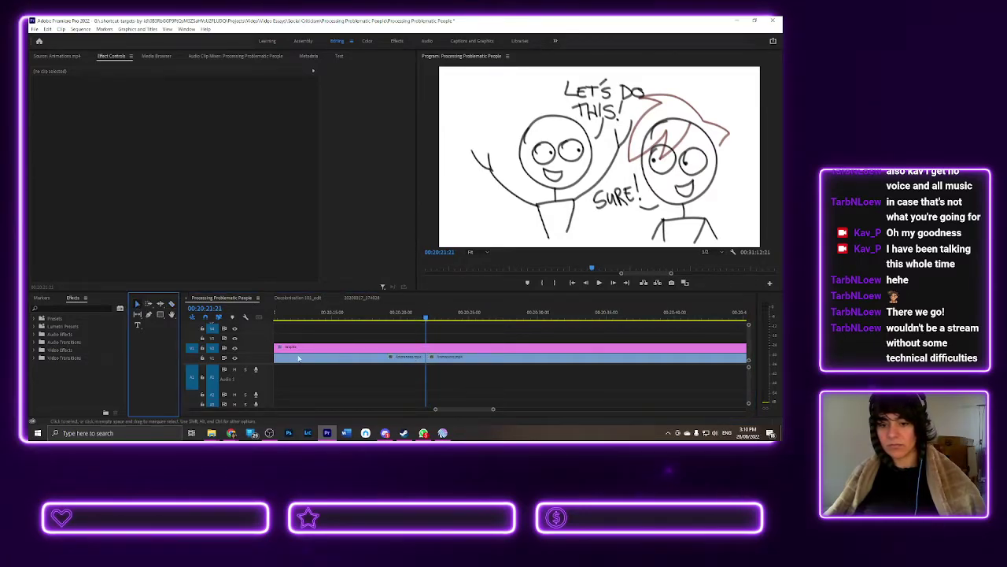
{"action": "left_click", "coordinate": [322, 358]}
{"action": "key", "text": "Delete"}
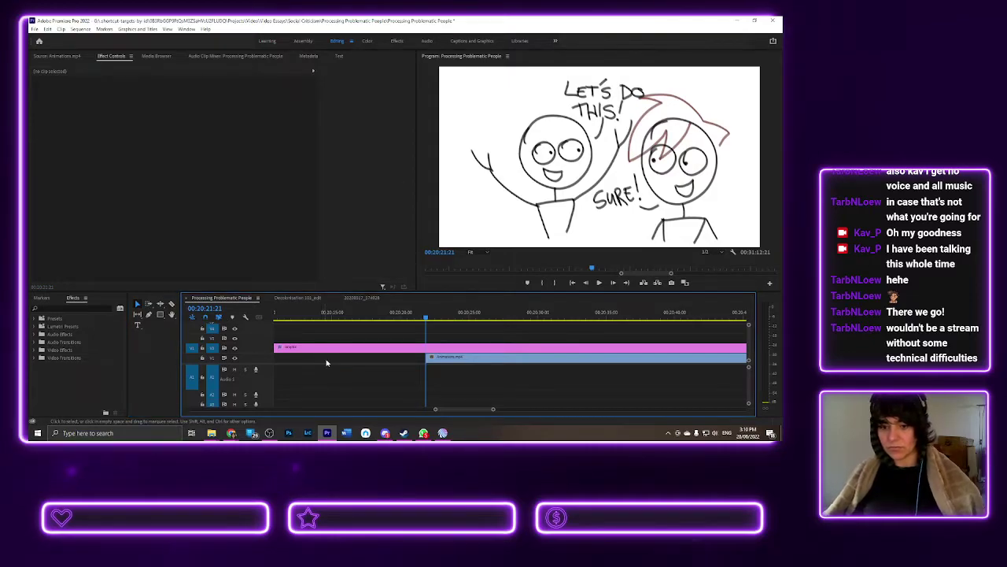
{"action": "key", "text": "Up"}
{"action": "key", "text": "Up"}
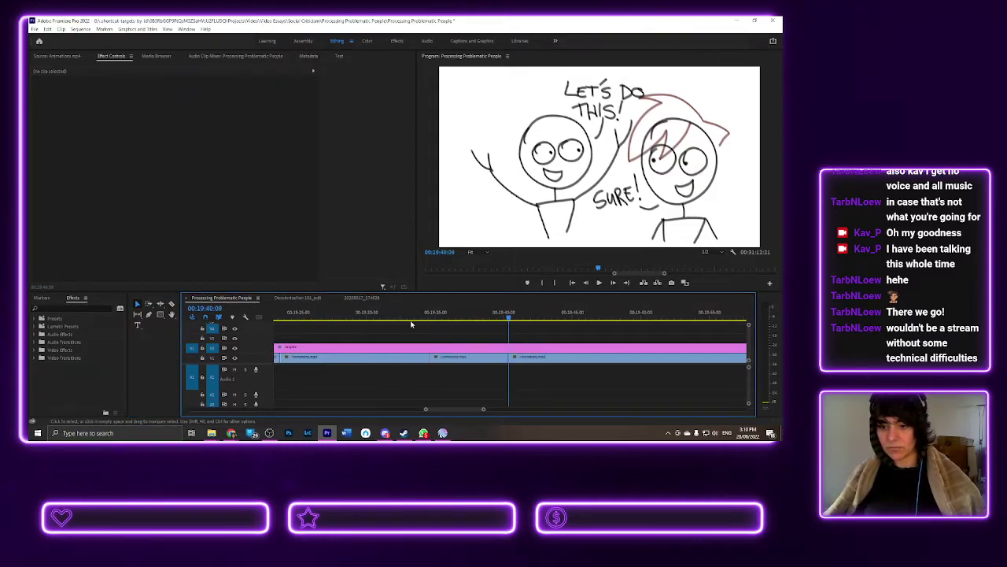
- Replay the animation across the new join after "SURE!" until the "LET'S DO THIS!" text is erased
{"action": "left_click", "coordinate": [472, 314]}
{"action": "key", "text": "space"}
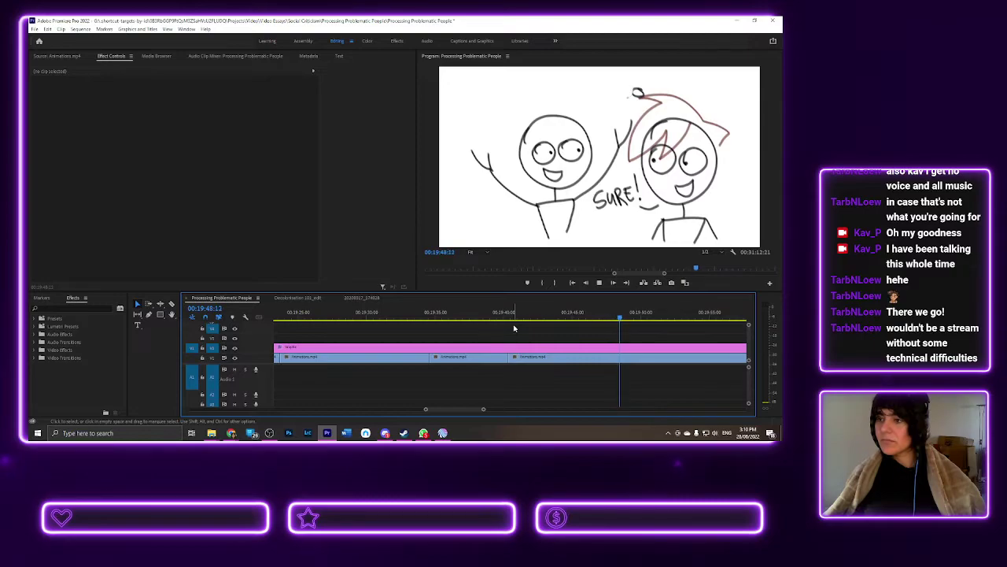
{"action": "key", "text": "space"}
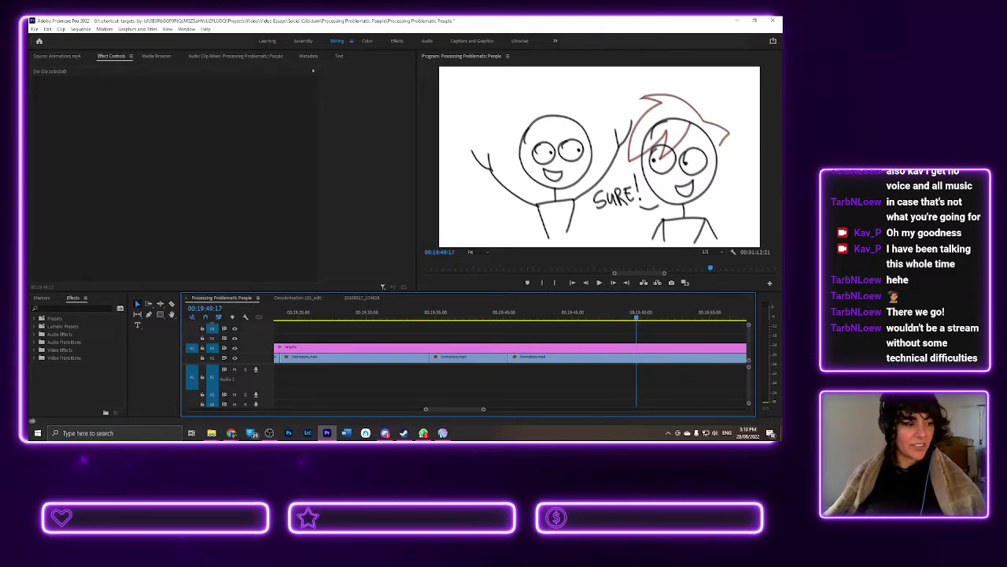
{"action": "left_click", "coordinate": [232, 432]}
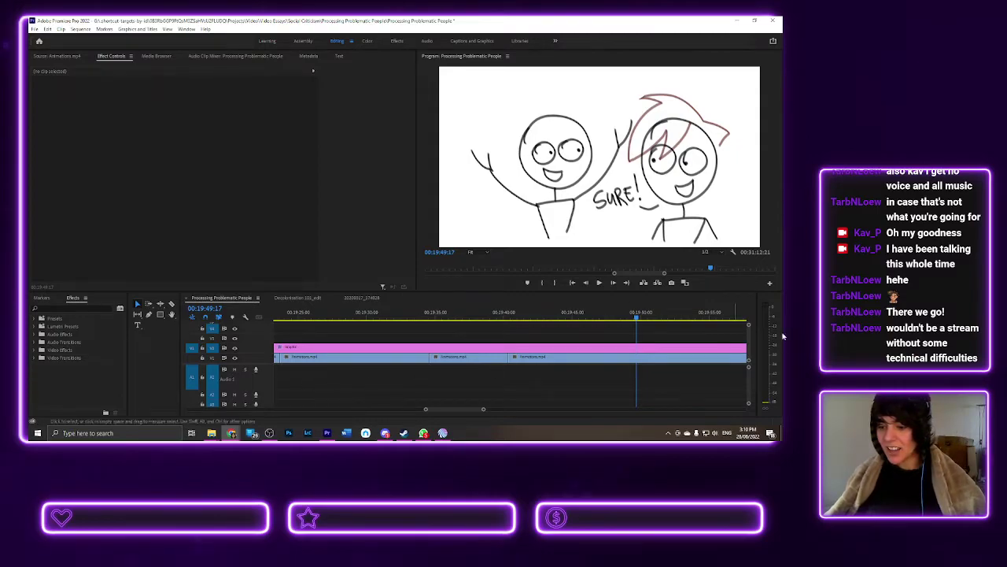
{"action": "scroll", "coordinate": [519, 394], "scroll_direction": "down", "scroll_amount": 2}
{"action": "left_click_drag", "start_coordinate": [476, 412], "coordinate": [599, 416]}
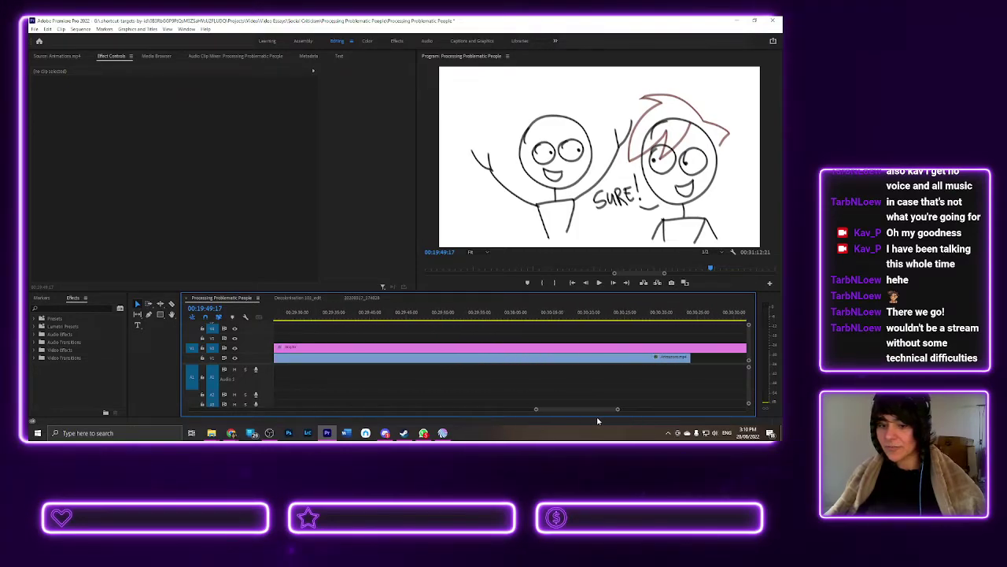
{"action": "left_click", "coordinate": [582, 358]}
{"action": "right_click", "coordinate": [581, 358]}
{"action": "left_click", "coordinate": [604, 270]}
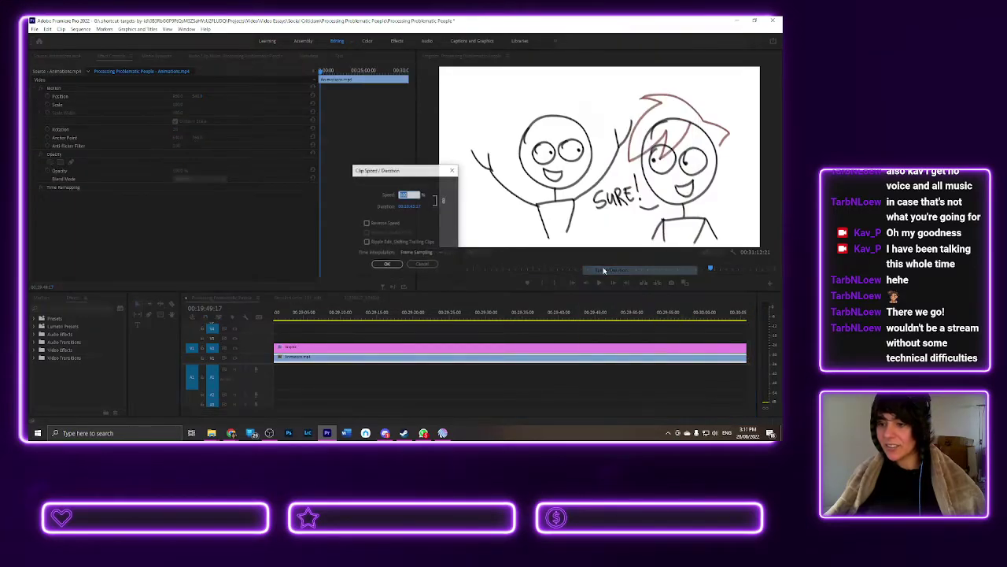
{"action": "left_click", "coordinate": [421, 264]}
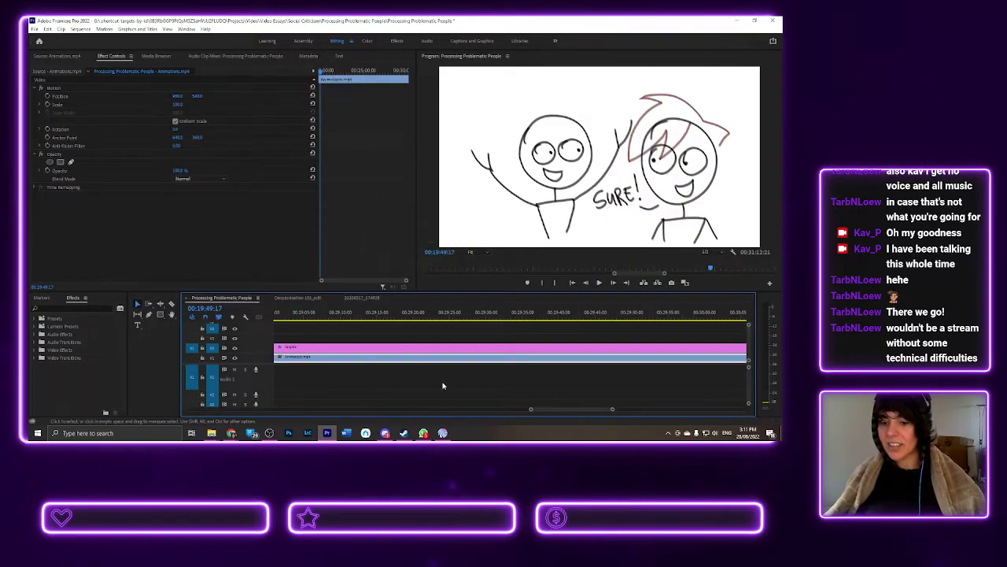
{"action": "left_click_drag", "start_coordinate": [547, 411], "coordinate": [429, 426]}
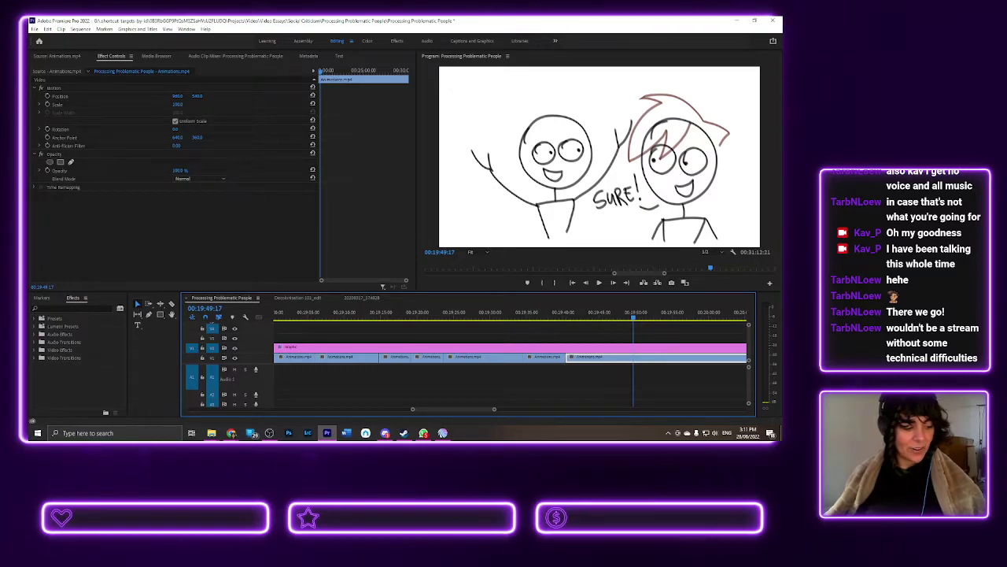
{"action": "key", "text": "alt+Tab"}
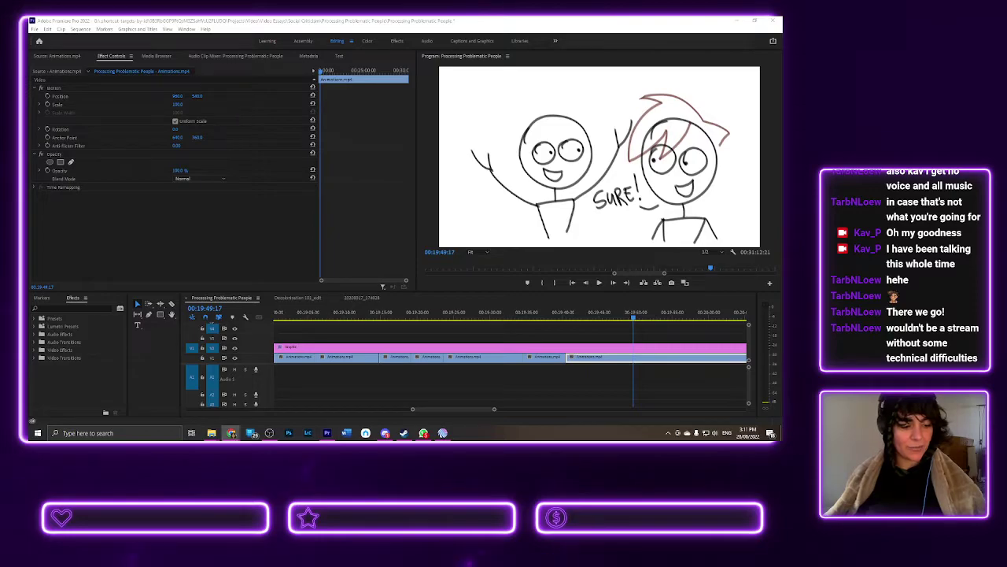
- Review the erasing of the text, arms and mouth, then split the Animations.mp4 clip at 00:20:08:22
{"action": "left_click", "coordinate": [562, 314]}
{"action": "left_click", "coordinate": [580, 316]}
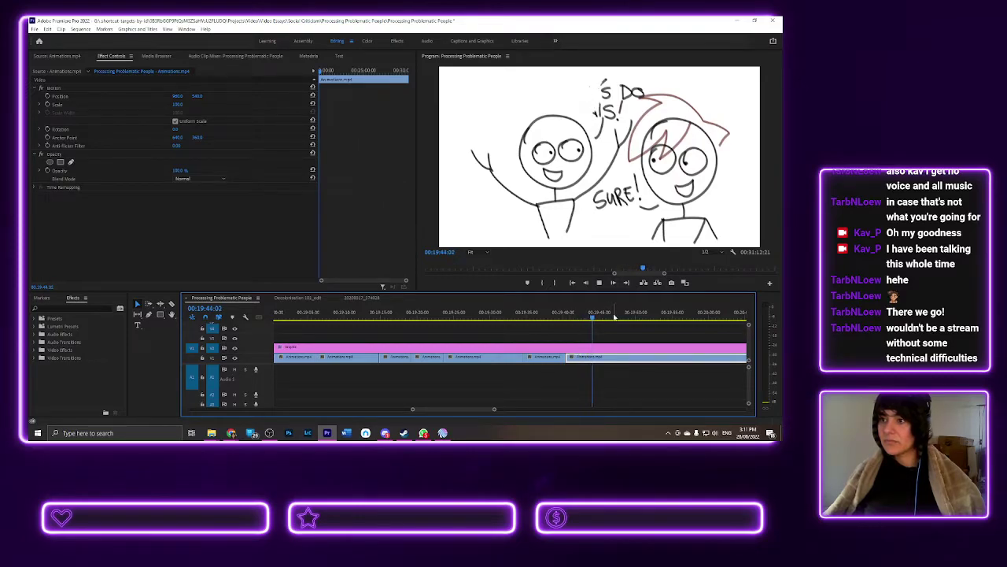
{"action": "left_click", "coordinate": [604, 314]}
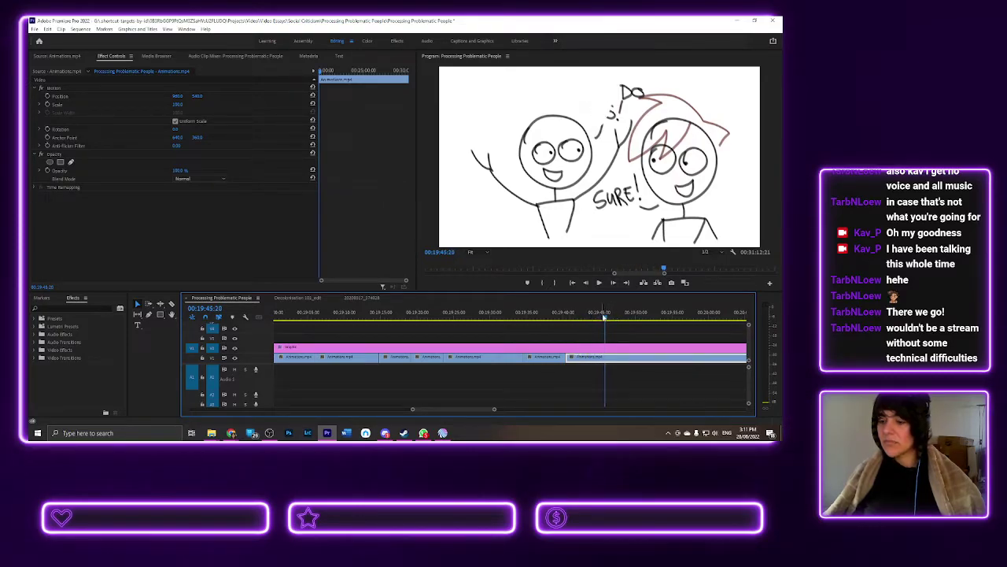
{"action": "left_click_drag", "start_coordinate": [606, 318], "coordinate": [695, 371]}
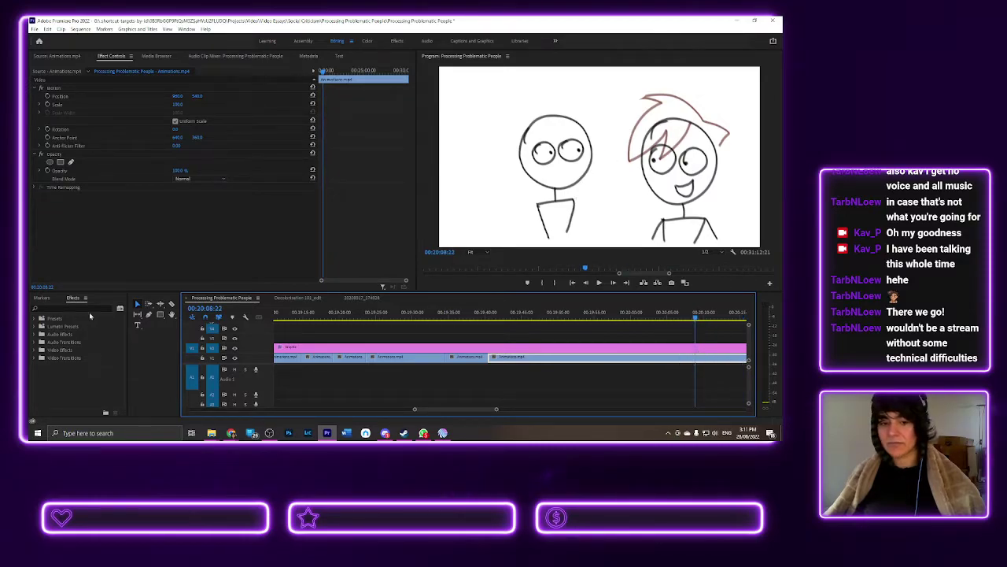
{"action": "left_click", "coordinate": [172, 306]}
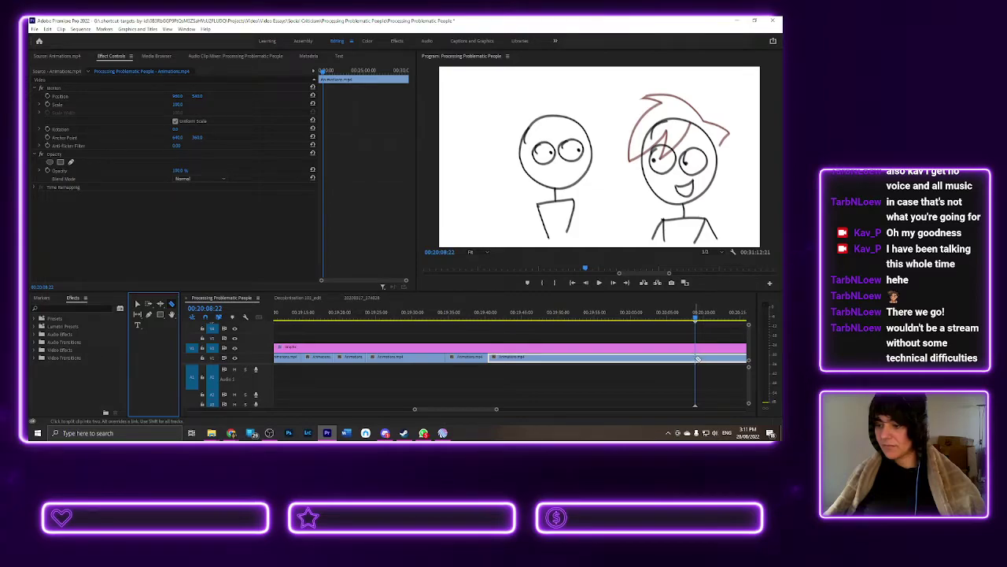
{"action": "left_click", "coordinate": [698, 359]}
- Split the clip at 00:20:14:22, delete the segment back to the 00:20:08:22 cut and close the gap
{"action": "left_click_drag", "start_coordinate": [697, 354], "coordinate": [715, 332]}
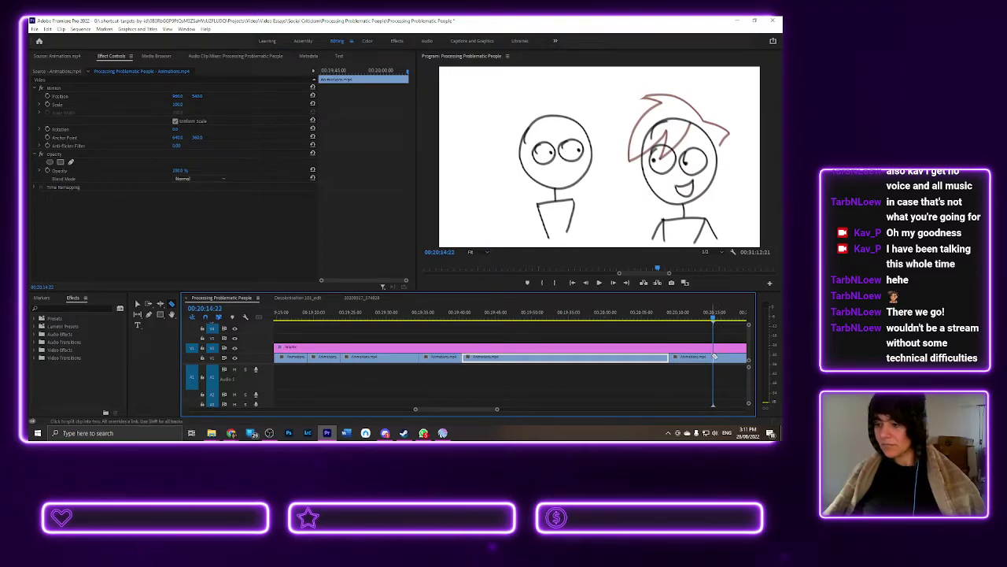
{"action": "left_click", "coordinate": [138, 304]}
{"action": "left_click", "coordinate": [693, 357]}
{"action": "key", "text": "Delete"}
{"action": "left_click", "coordinate": [694, 359]}
{"action": "key", "text": "Delete"}
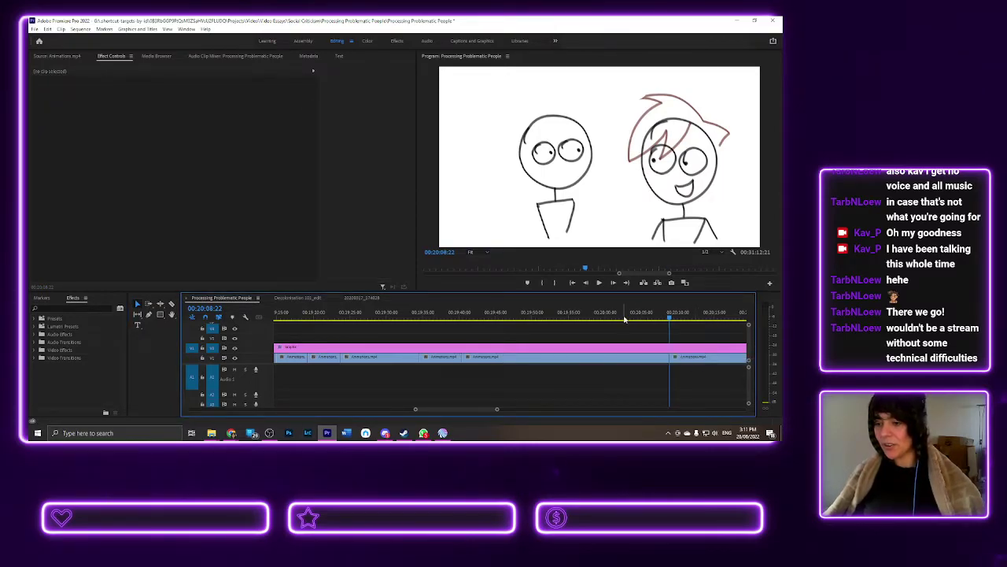
- Play on past the "I NEVER SAID THAT." drawing and split the Animations.mp4 clip at 00:20:31:03
{"action": "left_click", "coordinate": [627, 319]}
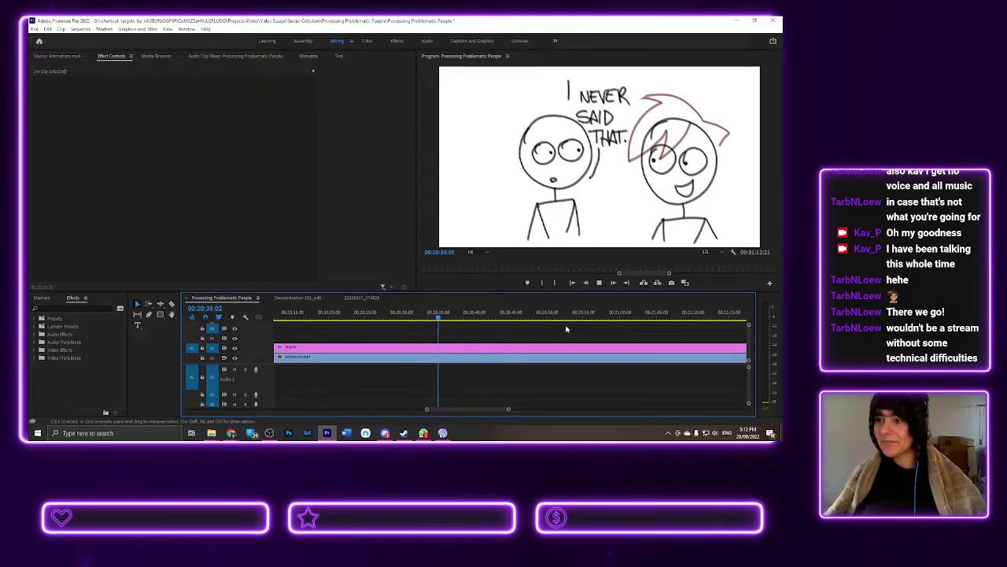
{"action": "left_click", "coordinate": [427, 317]}
{"action": "left_click_drag", "start_coordinate": [427, 318], "coordinate": [396, 320]}
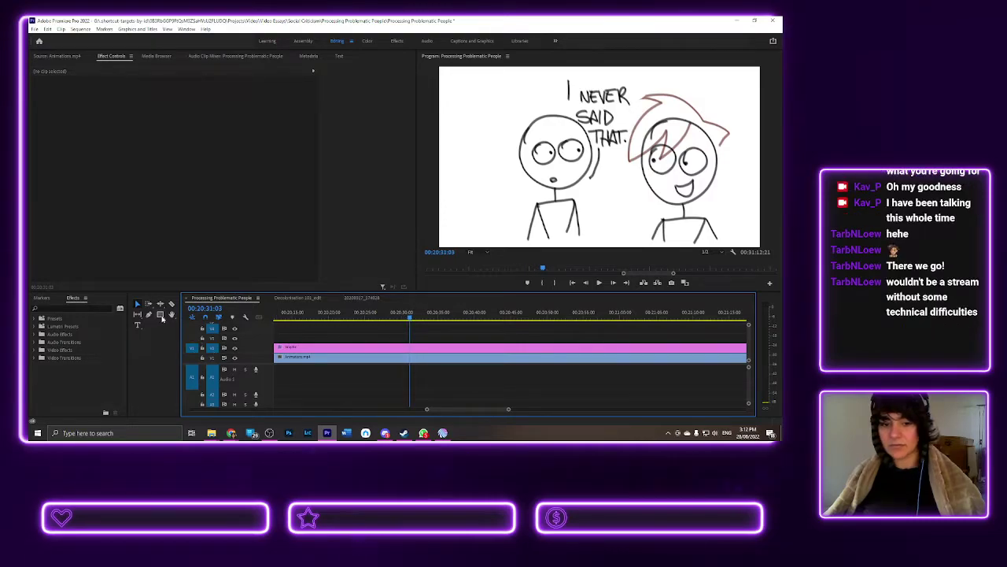
{"action": "left_click", "coordinate": [171, 305]}
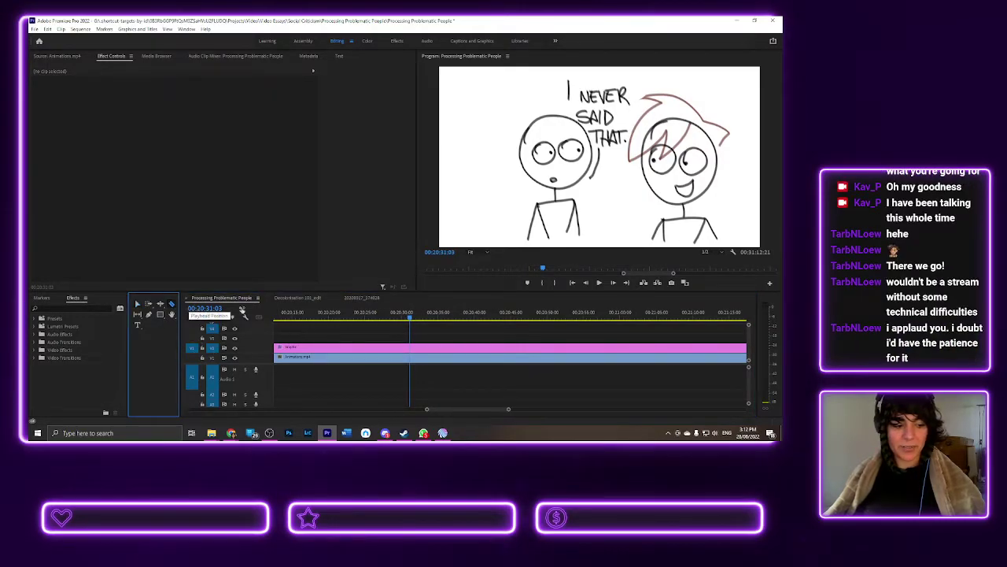
{"action": "left_click", "coordinate": [410, 358]}
- Make a second cut at 00:20:37:15, delete the idle segment after "I NEVER SAID THAT." and ripple-delete its gap
{"action": "left_click_drag", "start_coordinate": [410, 320], "coordinate": [461, 334]}
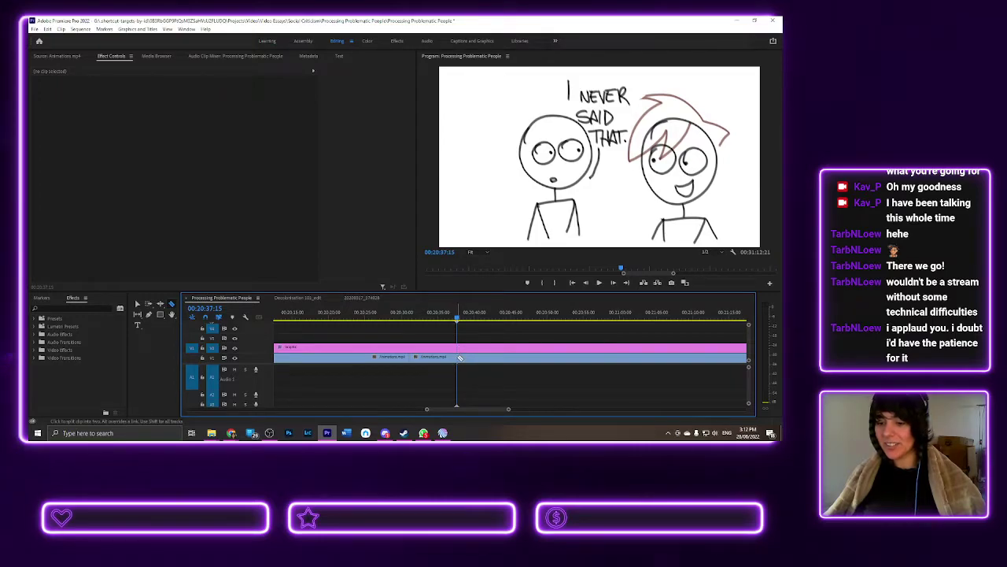
{"action": "left_click", "coordinate": [138, 305]}
{"action": "left_click", "coordinate": [428, 359]}
{"action": "key", "text": "Delete"}
{"action": "right_click", "coordinate": [429, 360]}
{"action": "left_click", "coordinate": [438, 363]}
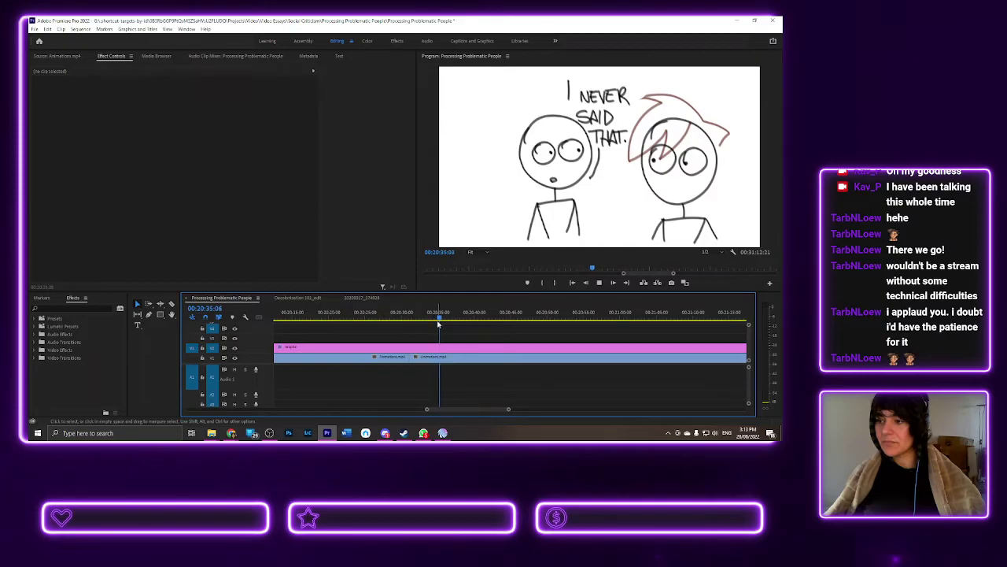
- Split the clip at 00:20:34:11 and 00:20:43:16 after the second figure's mouth is erased, delete the part between and close the gap
{"action": "left_click_drag", "start_coordinate": [452, 324], "coordinate": [433, 320]}
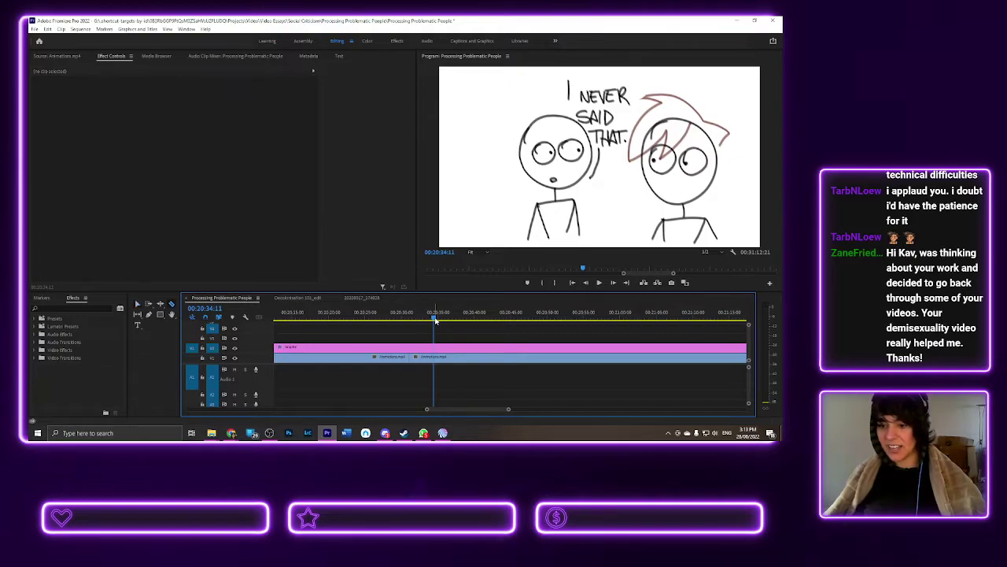
{"action": "left_click", "coordinate": [436, 357]}
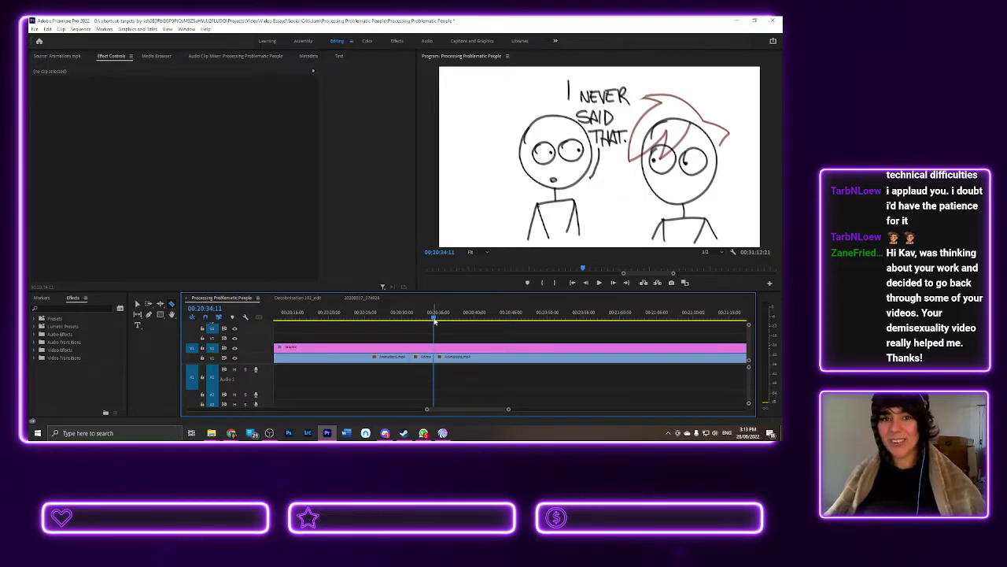
{"action": "left_click_drag", "start_coordinate": [436, 320], "coordinate": [505, 332]}
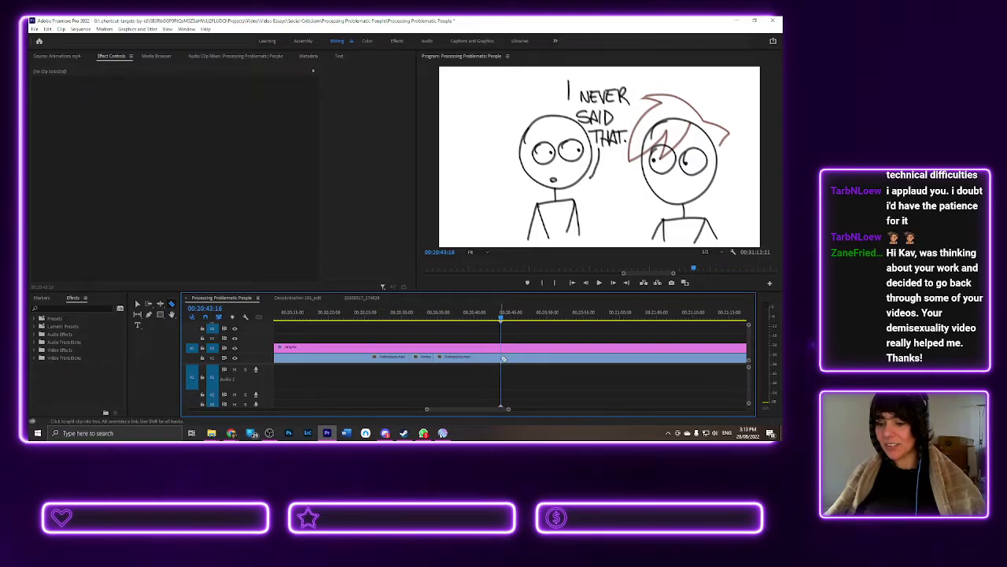
{"action": "key", "text": "v"}
{"action": "left_click", "coordinate": [477, 358]}
{"action": "key", "text": "Delete"}
{"action": "left_click", "coordinate": [474, 364]}
{"action": "key", "text": "Delete"}
- Split the clip at 00:20:38:21, ripple-delete the remaining pause back to the 00:20:34:11 cut and replay the join
{"action": "left_click", "coordinate": [429, 317]}
{"action": "left_click", "coordinate": [422, 317]}
{"action": "left_click_drag", "start_coordinate": [422, 318], "coordinate": [467, 362]}
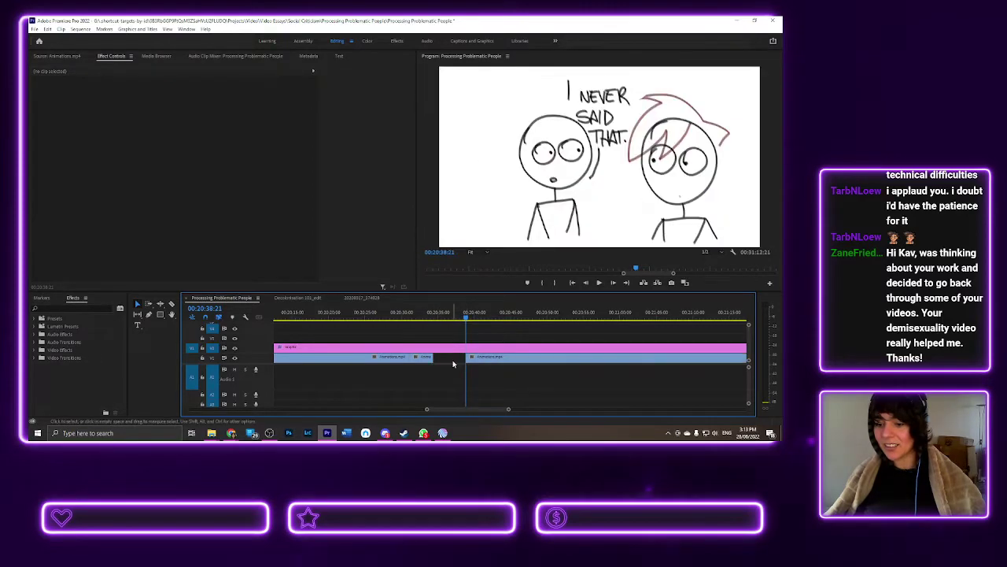
{"action": "right_click", "coordinate": [453, 363]}
{"action": "left_click", "coordinate": [472, 366]}
{"action": "left_click_drag", "start_coordinate": [433, 319], "coordinate": [423, 319]}
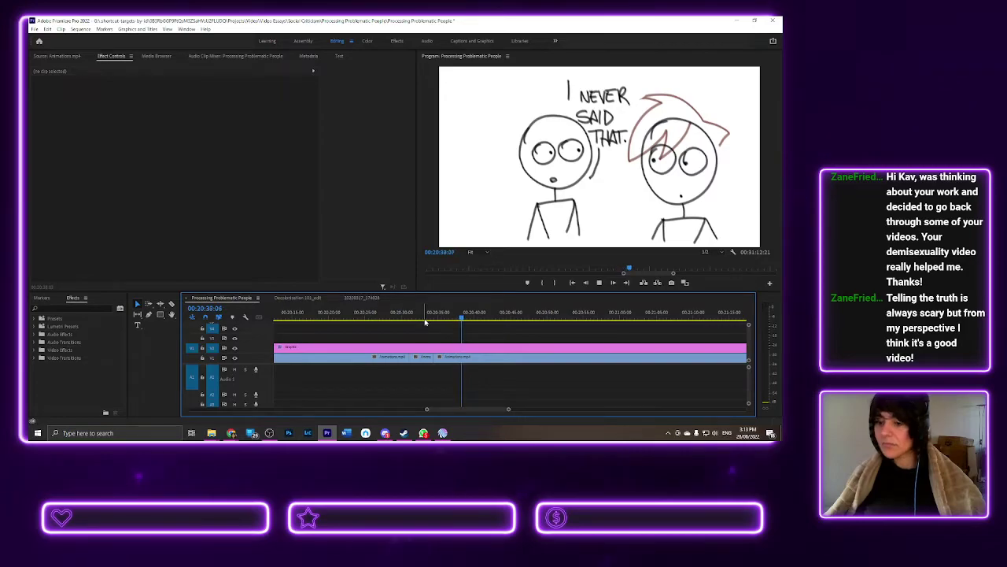
{"action": "key", "text": "space"}
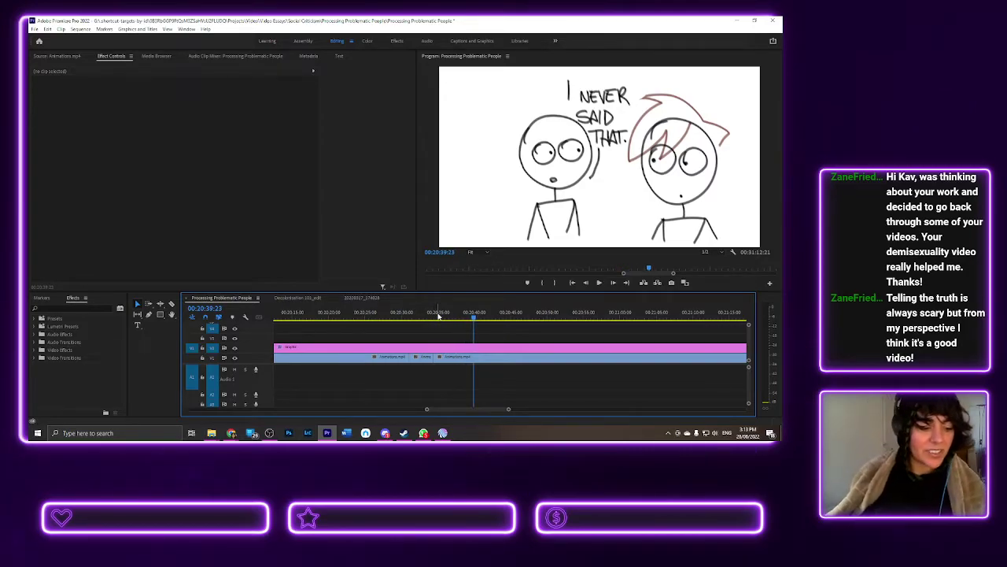
- Split the Animations.mp4 clip at 00:20:35:19 and 00:20:46:17, around the pause before "I NEVER SAID THAT." is erased
{"action": "mouse_move", "coordinate": [435, 315]}
{"action": "left_mouse_down"}
{"action": "mouse_move", "coordinate": [461, 317]}
{"action": "mouse_move", "coordinate": [429, 315]}
{"action": "mouse_move", "coordinate": [442, 315]}
{"action": "left_mouse_up"}
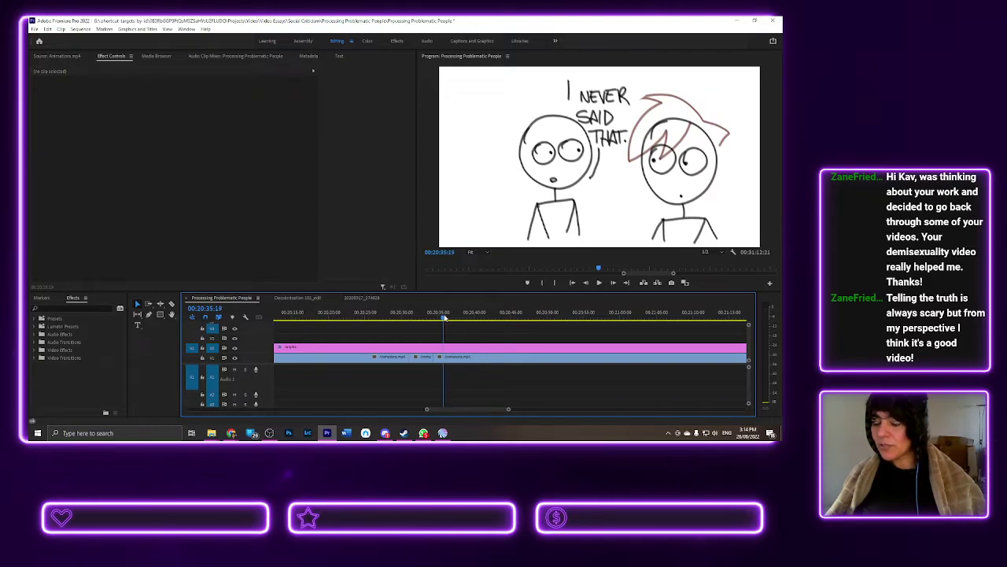
{"action": "key", "text": "c"}
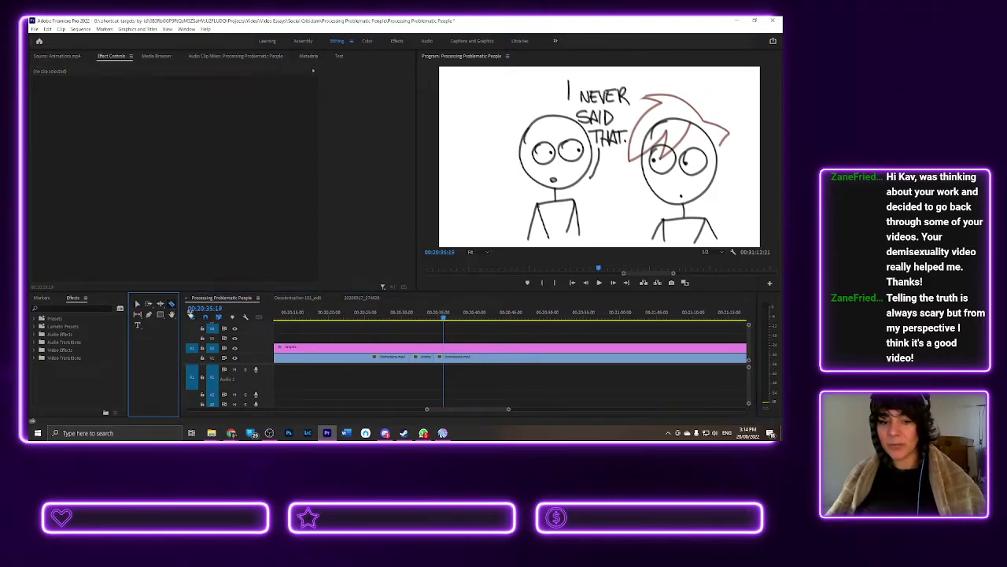
{"action": "left_click", "coordinate": [445, 357]}
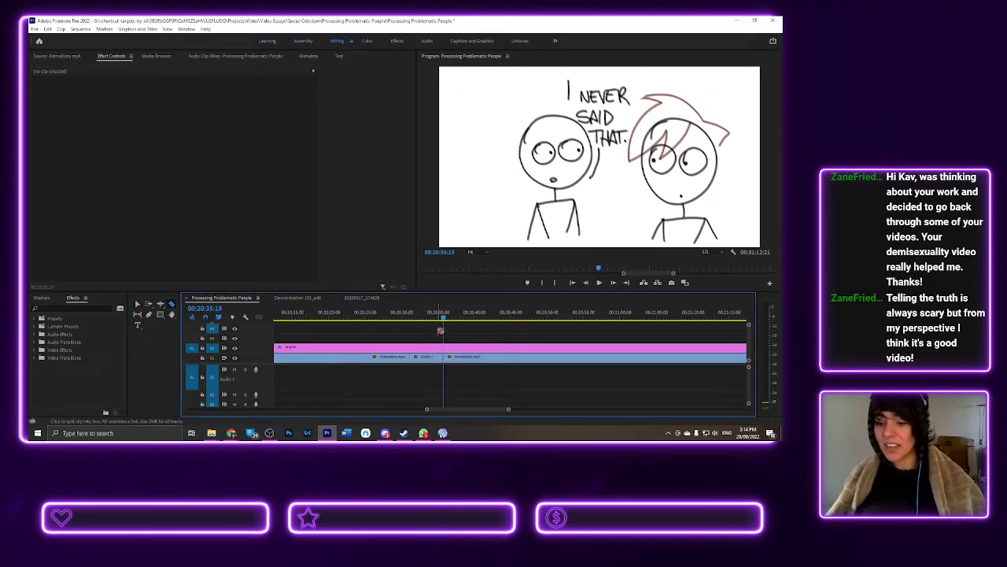
{"action": "mouse_move", "coordinate": [447, 316]}
{"action": "left_mouse_down"}
{"action": "mouse_move", "coordinate": [488, 331]}
{"action": "mouse_move", "coordinate": [553, 331]}
{"action": "mouse_move", "coordinate": [504, 323]}
{"action": "mouse_move", "coordinate": [523, 327]}
{"action": "left_mouse_up"}
{"action": "key", "text": "c"}
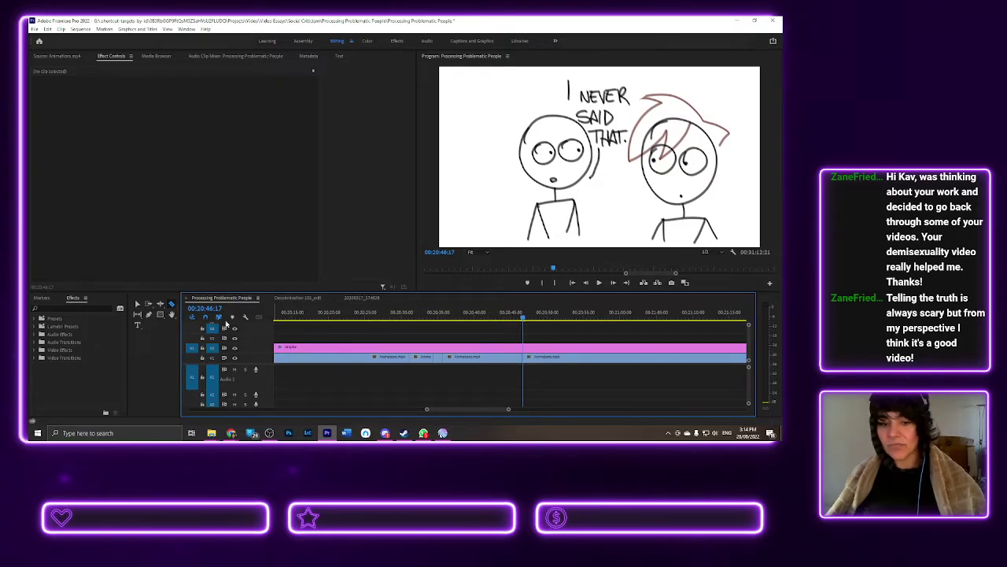
- Delete the segment between the 00:20:35:19 and 00:20:46:17 cuts, close its gap and replay the join from 00:20:31:22
{"action": "left_click", "coordinate": [470, 359]}
{"action": "key", "text": "Delete"}
{"action": "left_click", "coordinate": [470, 359]}
{"action": "key", "text": "Delete"}
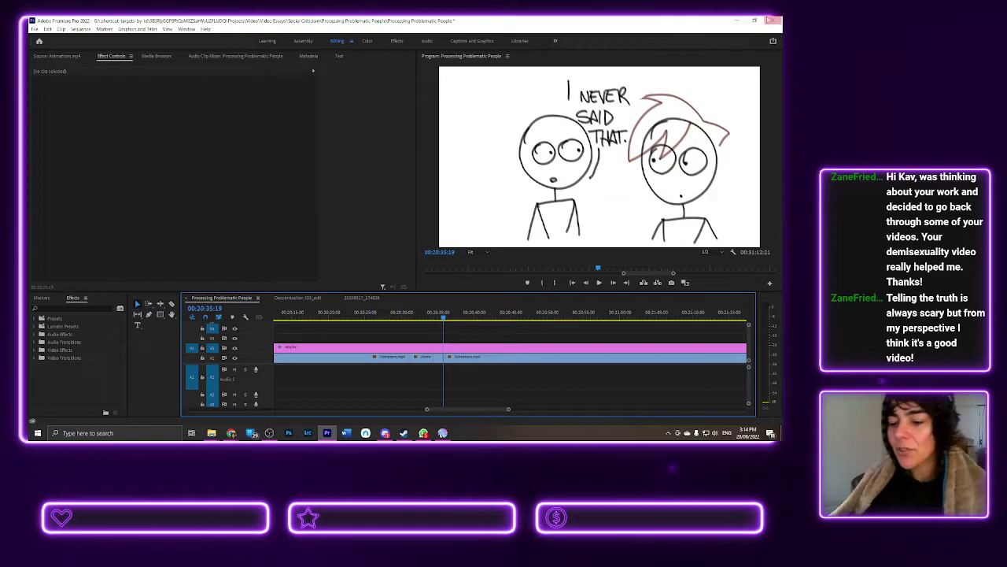
{"action": "left_click", "coordinate": [416, 314]}
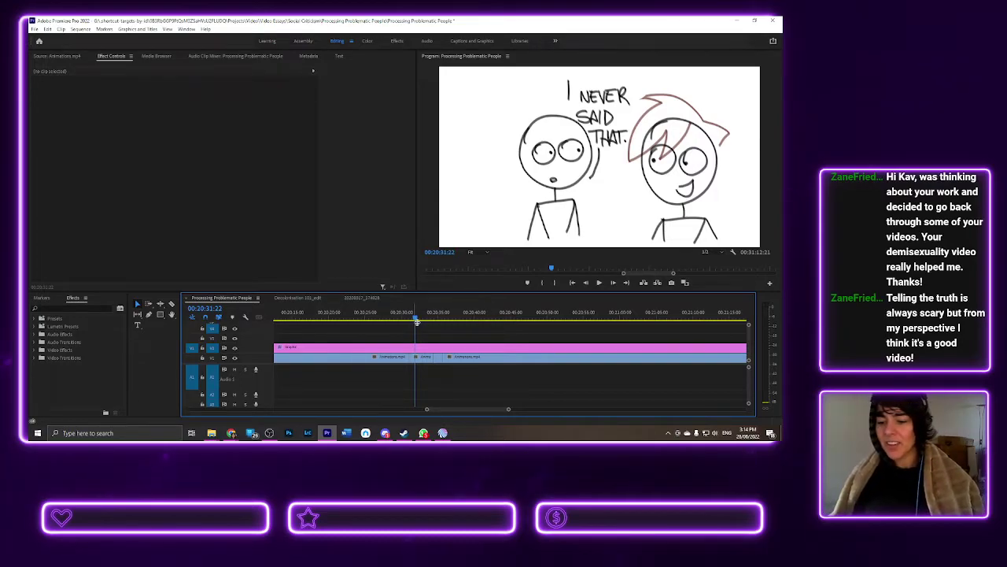
{"action": "key", "text": "space"}
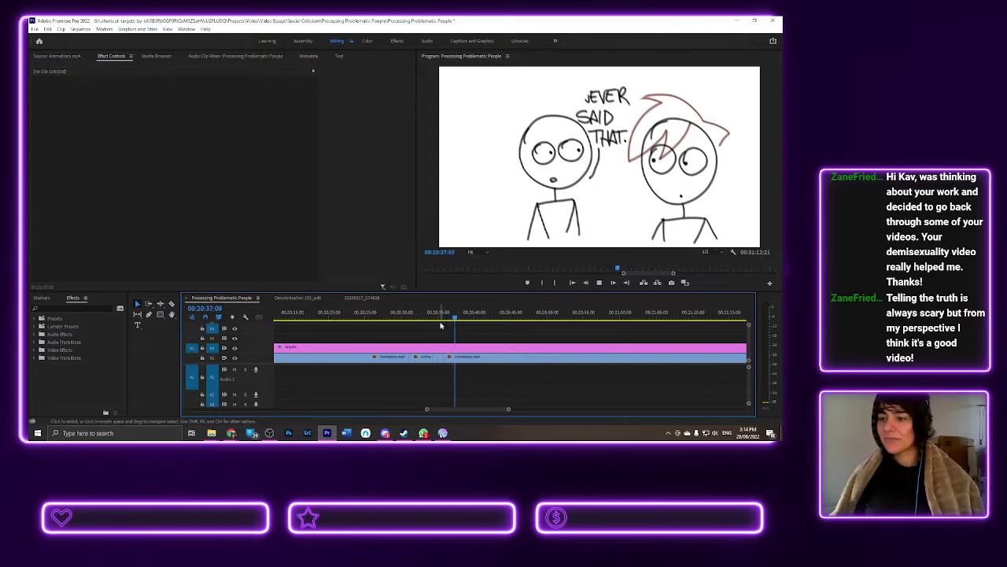
{"action": "key", "text": "space"}
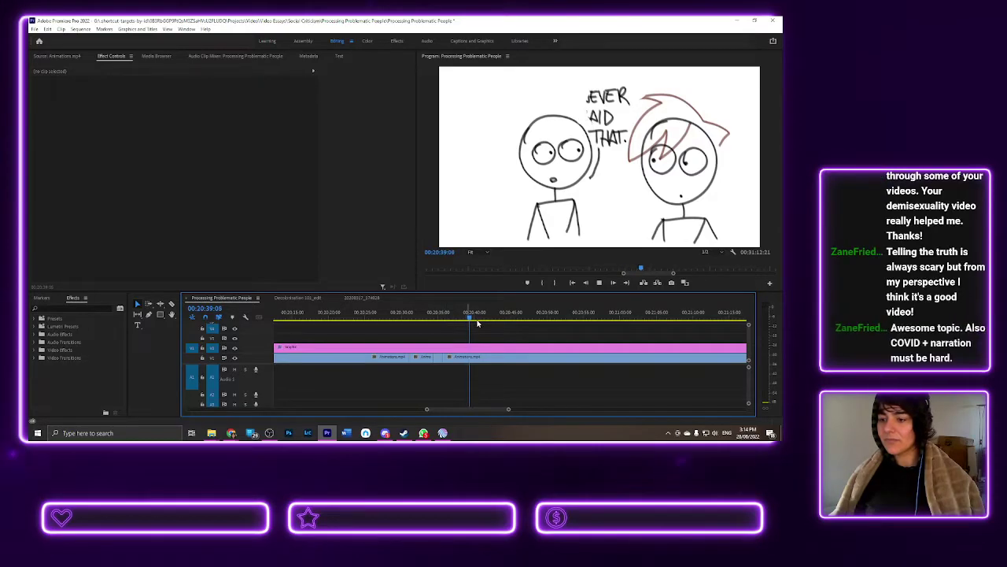
- Split the clip at 00:20:49:11 and 00:21:00:11 after the speech text is erased, then ripple-delete the idle part between
{"action": "left_click_drag", "start_coordinate": [473, 317], "coordinate": [543, 333]}
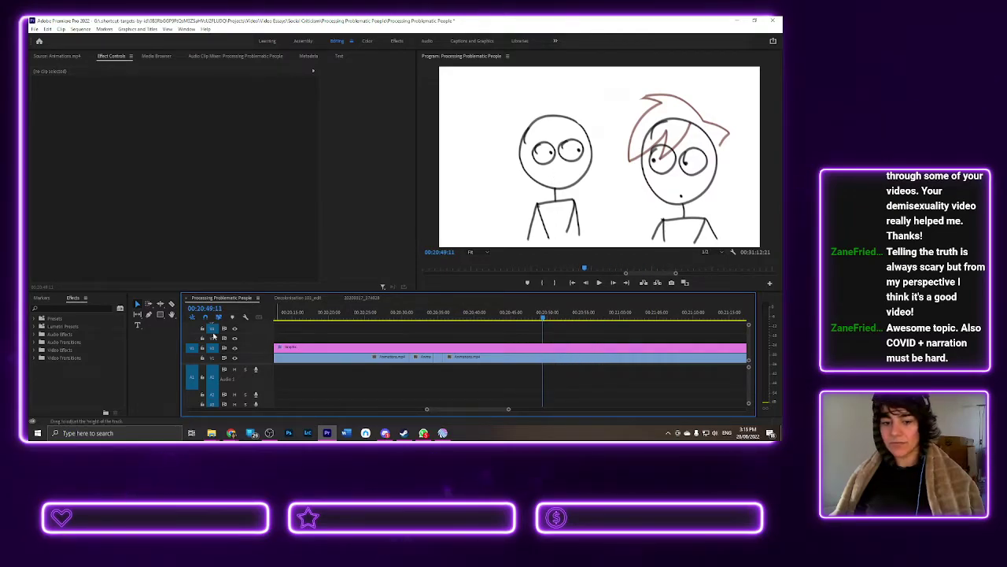
{"action": "key", "text": "c"}
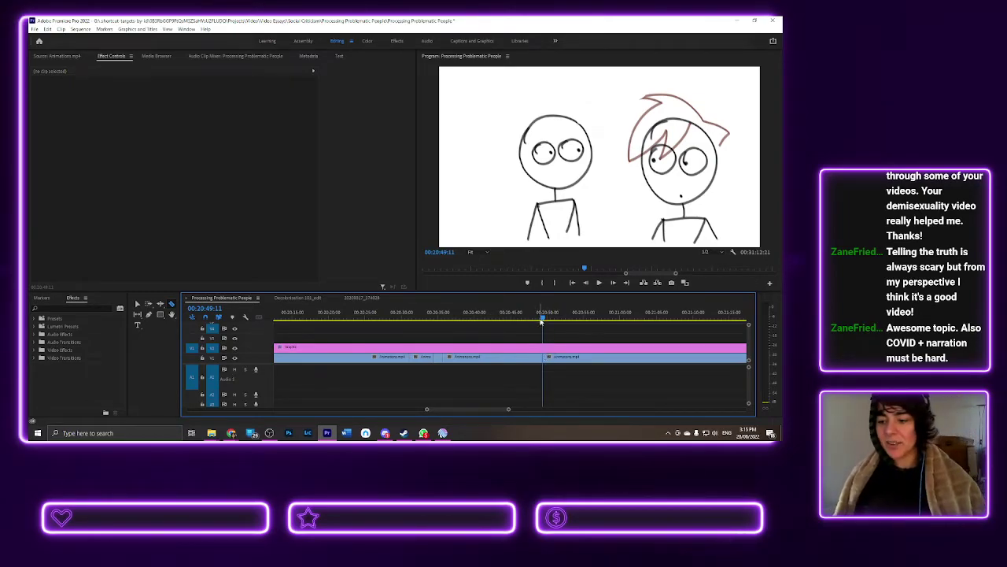
{"action": "left_click_drag", "start_coordinate": [543, 321], "coordinate": [623, 343]}
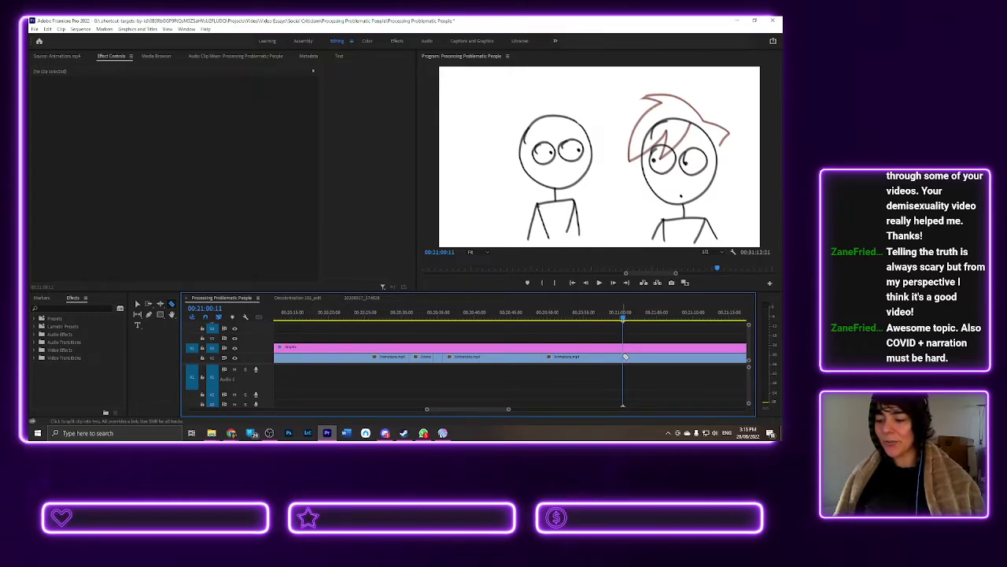
{"action": "left_click", "coordinate": [626, 358]}
{"action": "key", "text": "v"}
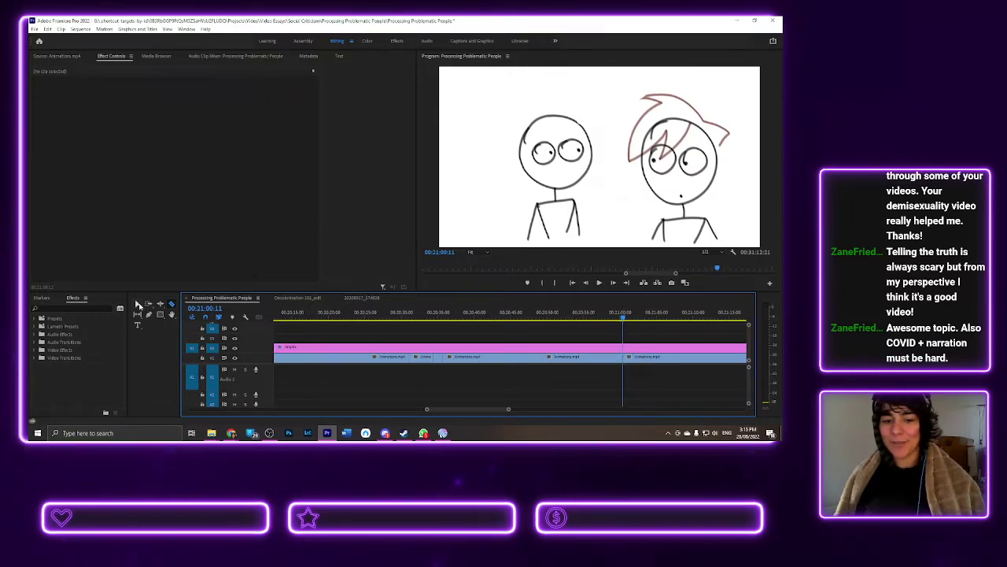
{"action": "left_click", "coordinate": [587, 358]}
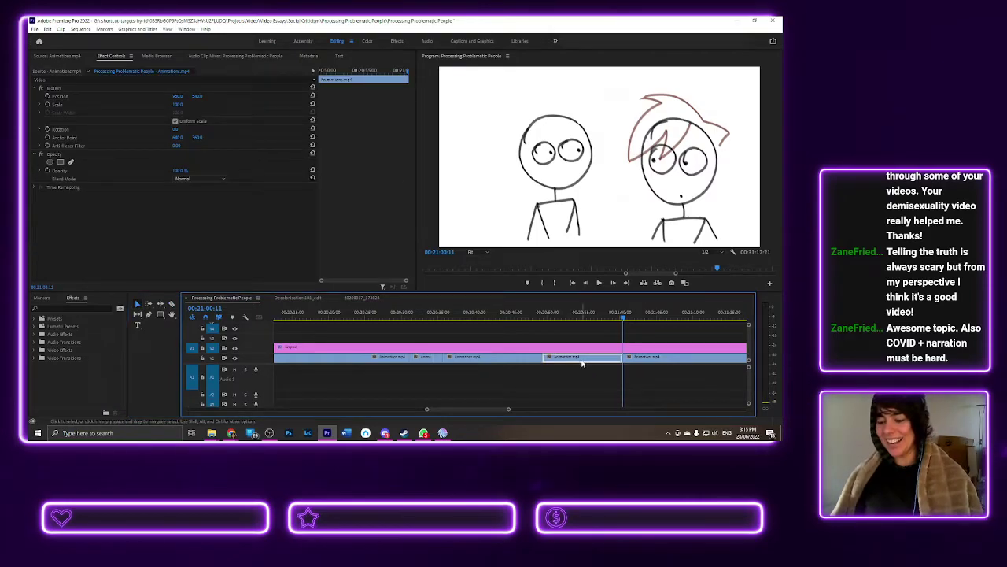
{"action": "key", "text": "Delete"}
{"action": "right_click", "coordinate": [584, 359]}
{"action": "left_click", "coordinate": [606, 366]}
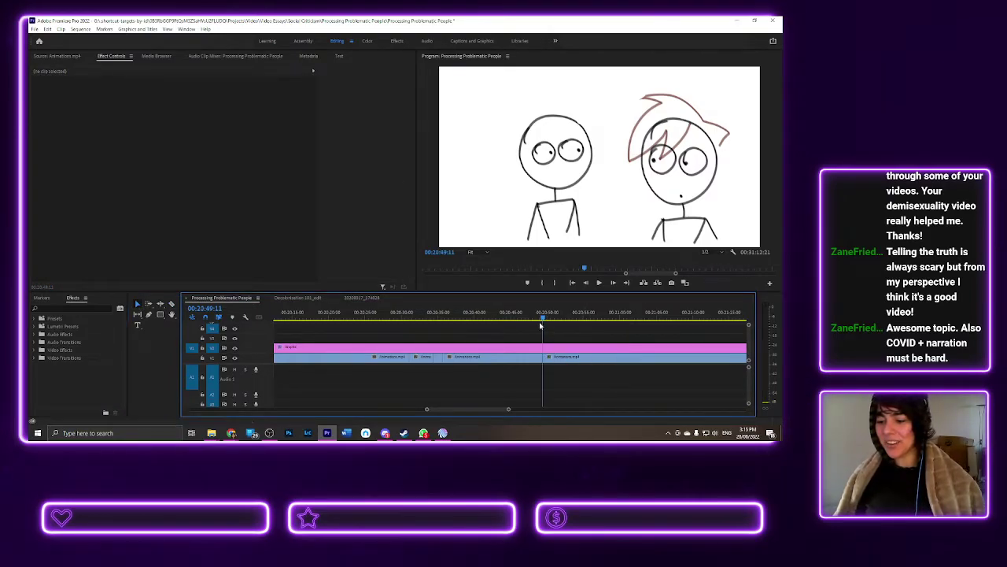
- Cut the clip at 00:21:19:19 and 00:21:31:18 after "WHY DID YOU PRESSURE ME?", delete the pause and ripple-delete its gap
{"action": "left_click_drag", "start_coordinate": [531, 317], "coordinate": [713, 358]}
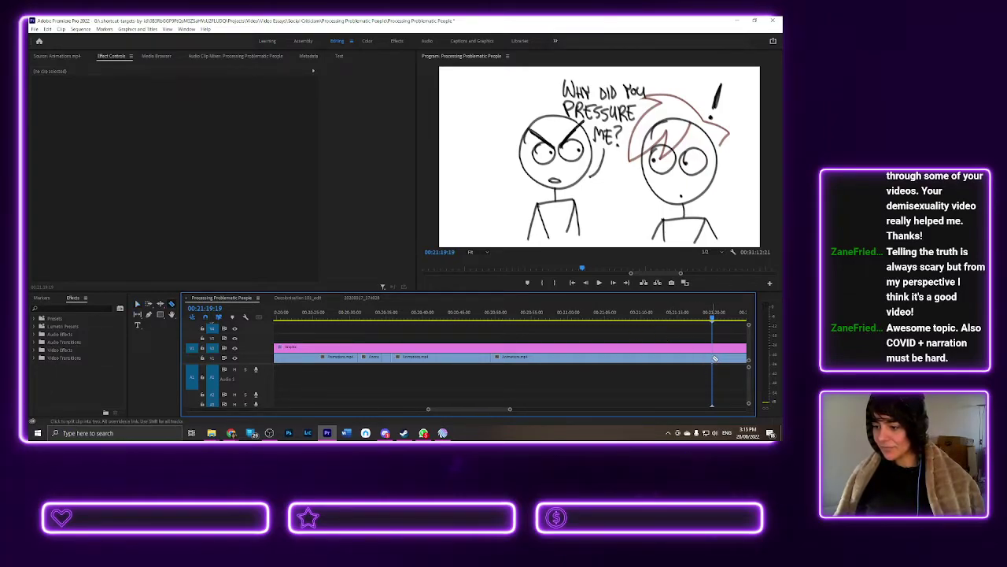
{"action": "mouse_move", "coordinate": [710, 328]}
{"action": "left_mouse_down"}
{"action": "mouse_move", "coordinate": [757, 329]}
{"action": "mouse_move", "coordinate": [681, 319]}
{"action": "mouse_move", "coordinate": [698, 316]}
{"action": "left_mouse_up"}
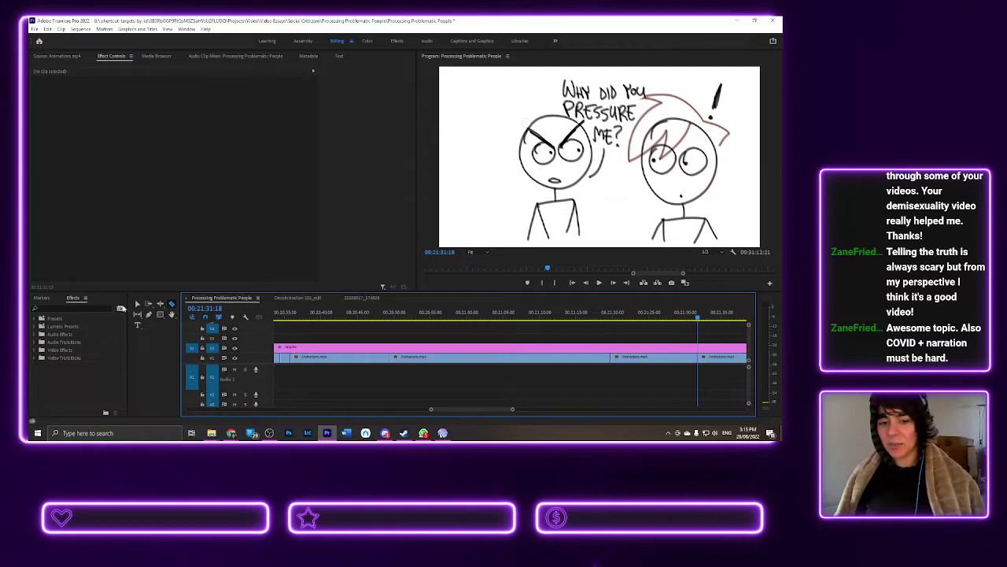
{"action": "left_click", "coordinate": [138, 304]}
{"action": "left_click", "coordinate": [634, 363]}
{"action": "key", "text": "Delete"}
{"action": "left_click", "coordinate": [634, 363]}
{"action": "right_click", "coordinate": [634, 362]}
{"action": "left_click", "coordinate": [645, 366]}
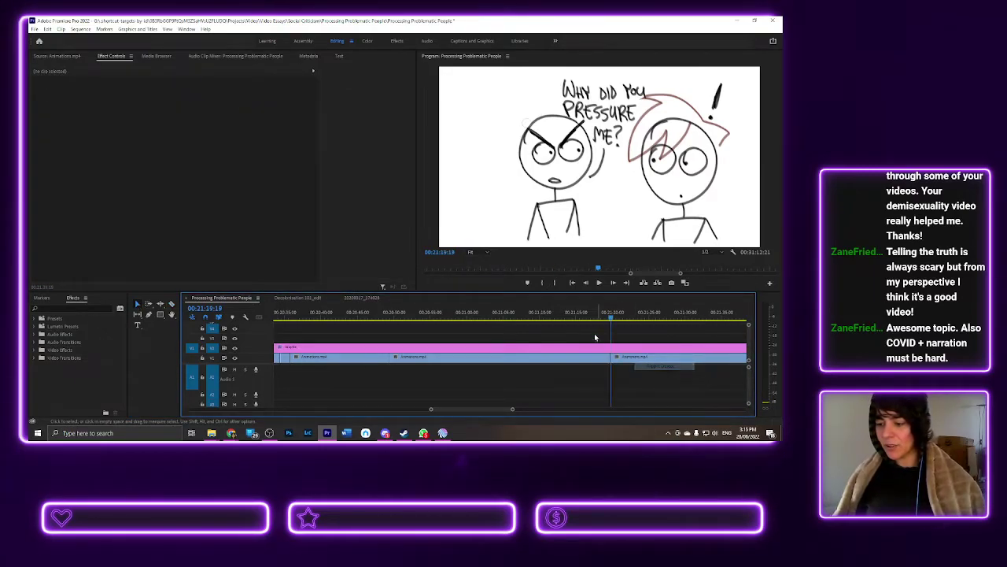
- Trim the remaining pause before the 00:21:19:19 cut back to 00:21:17:03 with no gap, and replay the join from 00:21:12:00
{"action": "left_click", "coordinate": [586, 317]}
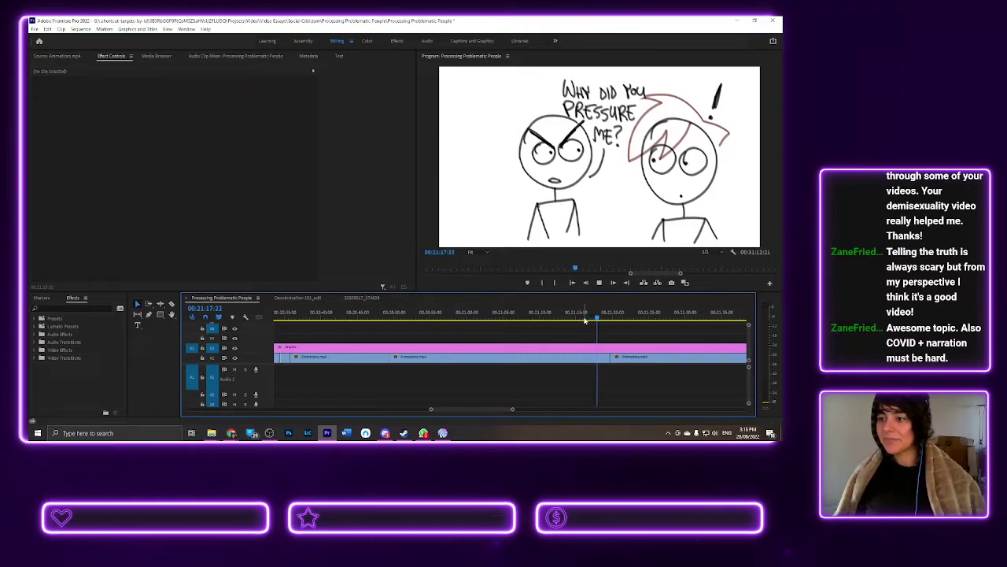
{"action": "mouse_move", "coordinate": [584, 315]}
{"action": "left_mouse_down"}
{"action": "mouse_move", "coordinate": [569, 315]}
{"action": "mouse_move", "coordinate": [589, 314]}
{"action": "left_mouse_up"}
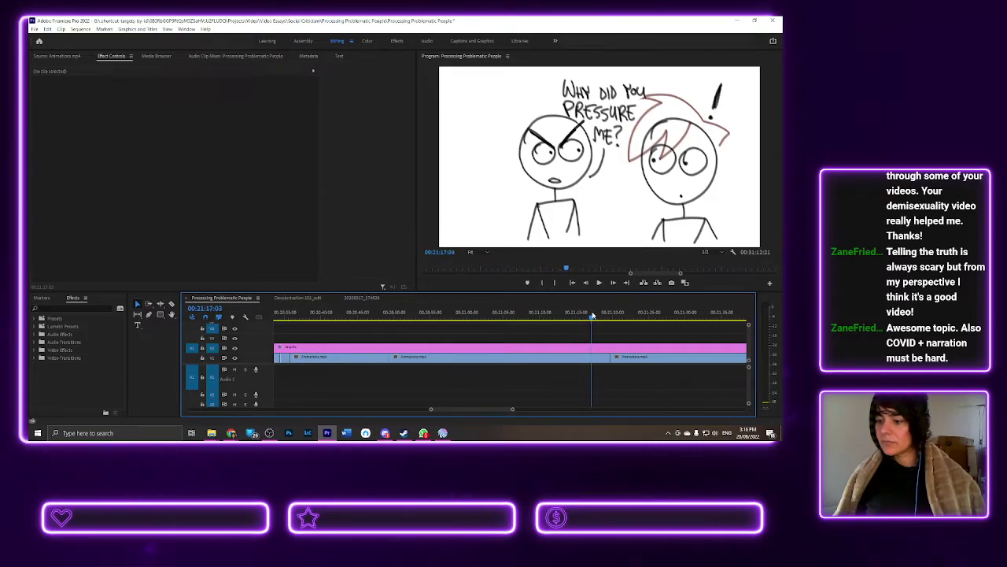
{"action": "left_click_drag", "start_coordinate": [607, 357], "coordinate": [592, 358]}
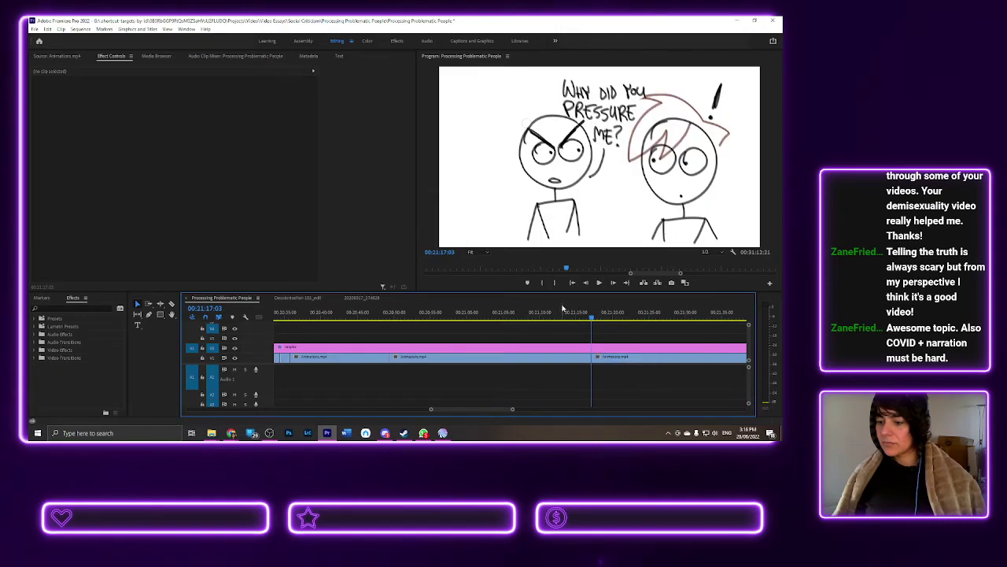
{"action": "left_click", "coordinate": [555, 313]}
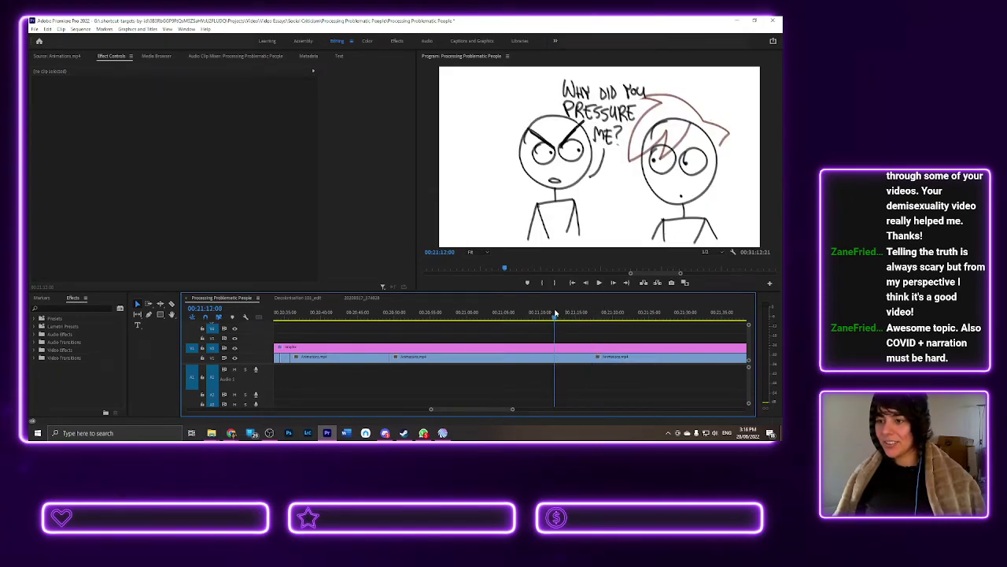
{"action": "key", "text": "space"}
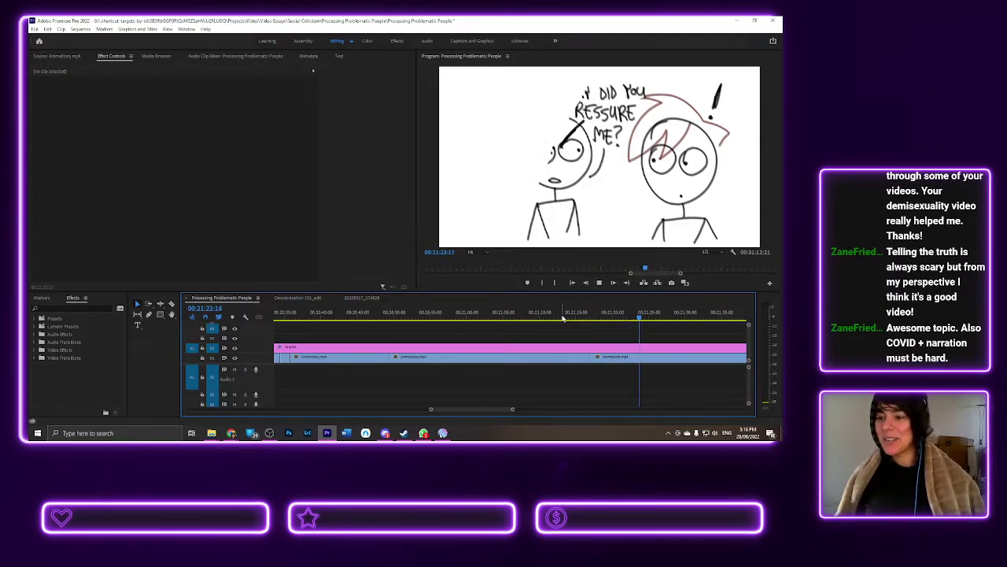
- Split the clip at 00:21:54:23, once the drawing is fully erased, and at 00:22:09:07, at the end of the blank pause
{"action": "left_click_drag", "start_coordinate": [641, 323], "coordinate": [725, 319]}
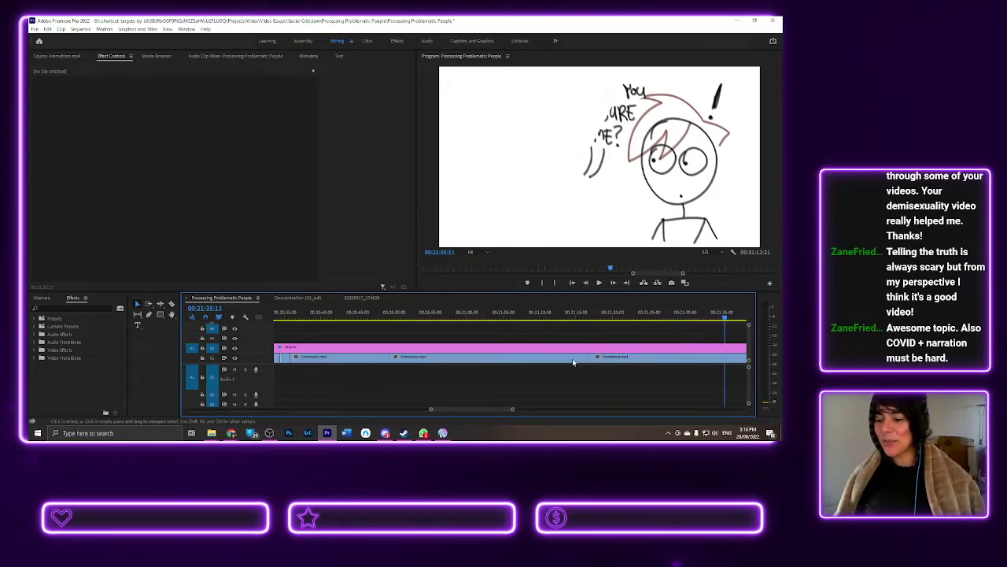
{"action": "scroll", "coordinate": [497, 411], "scroll_direction": "down", "scroll_amount": 5}
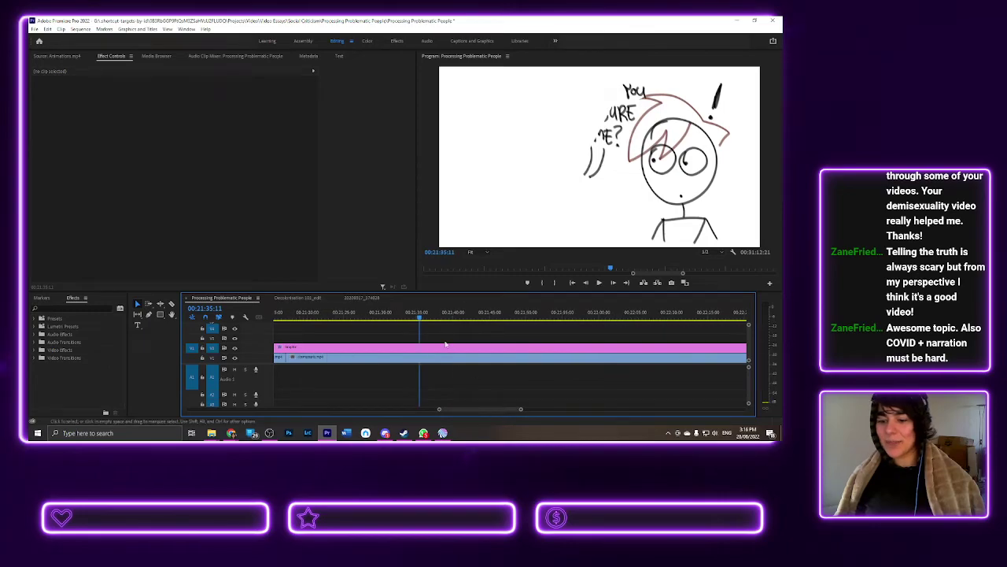
{"action": "mouse_move", "coordinate": [419, 318]}
{"action": "left_mouse_down"}
{"action": "mouse_move", "coordinate": [565, 337]}
{"action": "mouse_move", "coordinate": [685, 333]}
{"action": "mouse_move", "coordinate": [535, 329]}
{"action": "mouse_move", "coordinate": [561, 332]}
{"action": "left_mouse_up"}
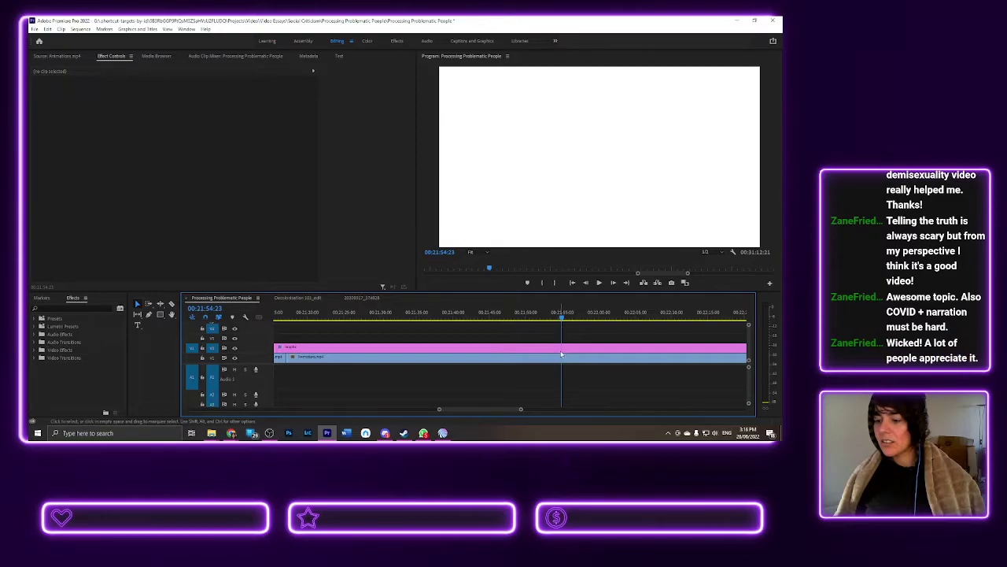
{"action": "key", "text": "c"}
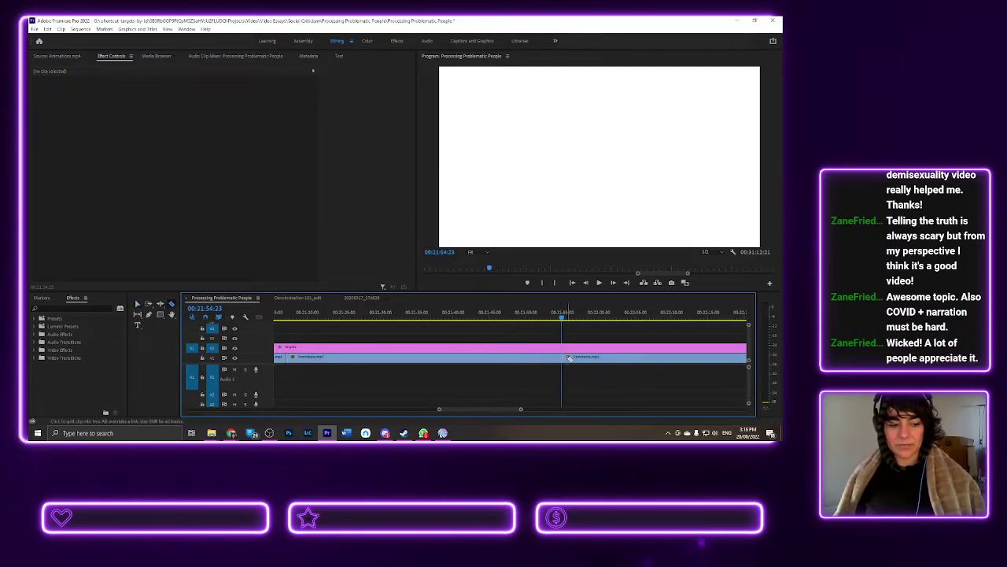
{"action": "mouse_move", "coordinate": [565, 320]}
{"action": "left_mouse_down"}
{"action": "mouse_move", "coordinate": [681, 333]}
{"action": "mouse_move", "coordinate": [671, 335]}
{"action": "left_mouse_up"}
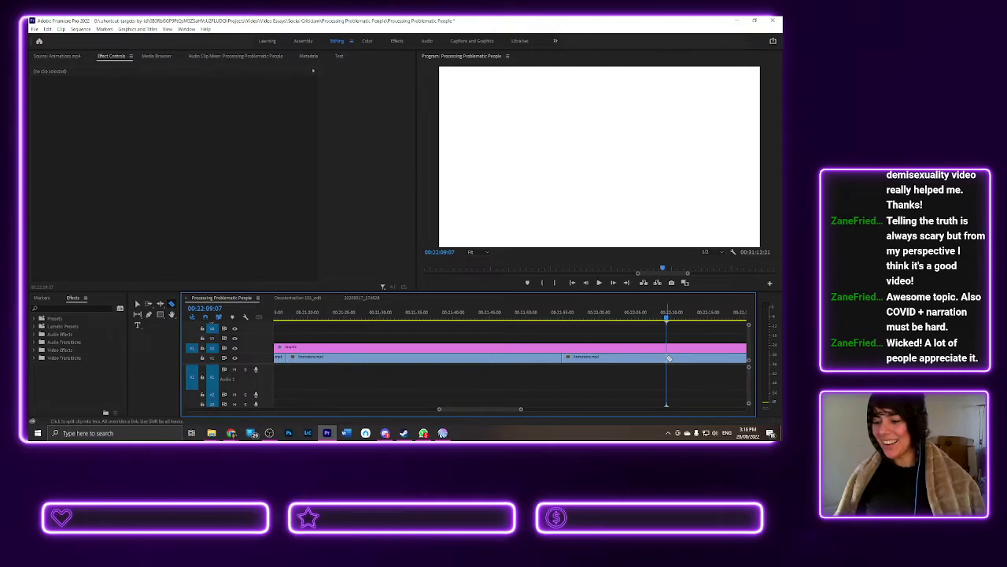
- Delete the blank segment after 00:21:54:23, ripple-delete its gap and play through the join into the calendar drawing
{"action": "key", "text": "v"}
{"action": "left_click", "coordinate": [594, 360]}
{"action": "key", "text": "Delete"}
{"action": "left_click", "coordinate": [595, 360]}
{"action": "right_click", "coordinate": [598, 359]}
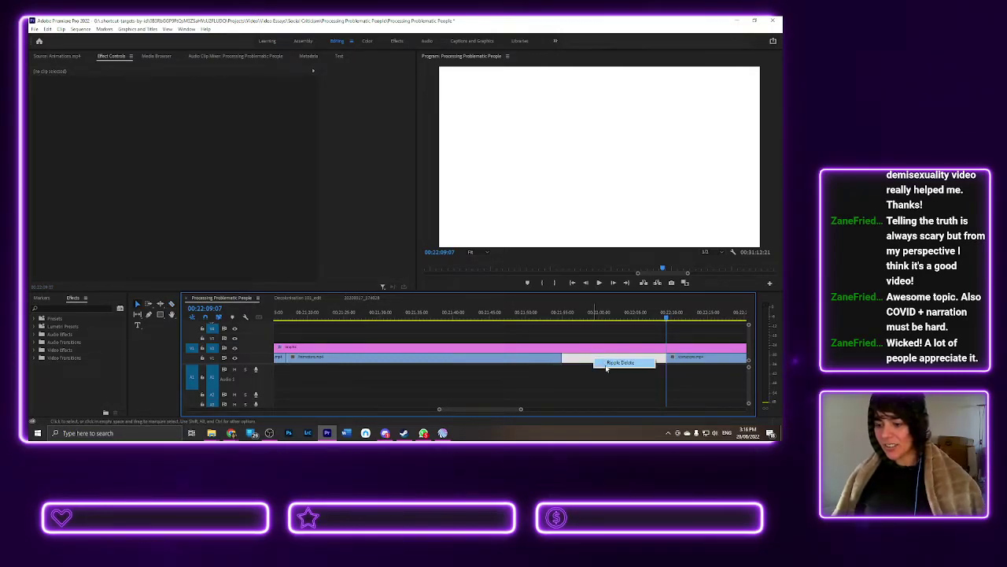
{"action": "left_click", "coordinate": [622, 364]}
{"action": "left_click", "coordinate": [544, 315]}
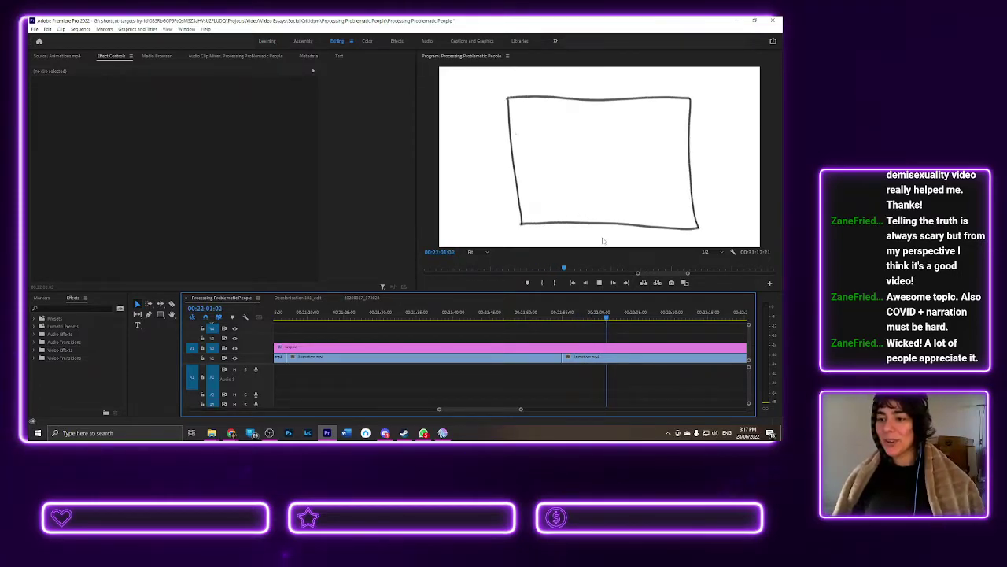
{"action": "left_click", "coordinate": [616, 324]}
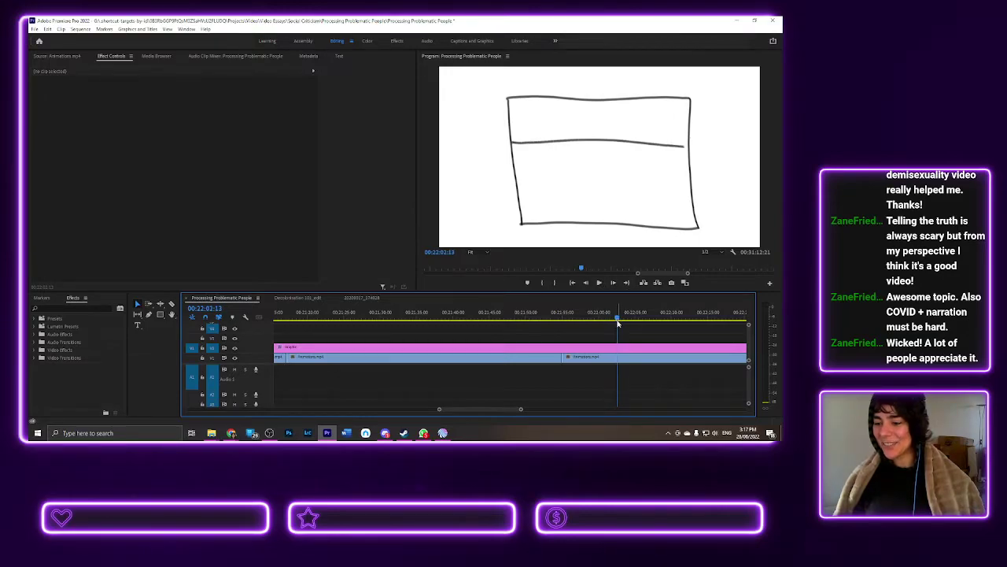
- Split the Animations.mp4 clip at 00:22:16:19, once the calendar grid is drawn, and at 00:22:25:11, just before the red crosses start
{"action": "mouse_move", "coordinate": [618, 319]}
{"action": "left_mouse_down"}
{"action": "mouse_move", "coordinate": [738, 333]}
{"action": "mouse_move", "coordinate": [712, 331]}
{"action": "mouse_move", "coordinate": [721, 331]}
{"action": "left_mouse_up"}
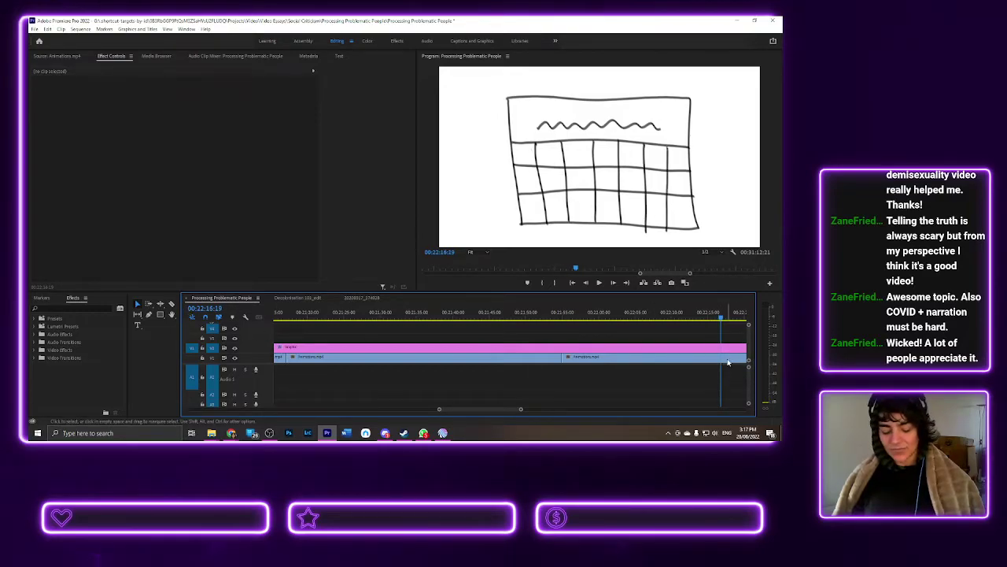
{"action": "key", "text": "c"}
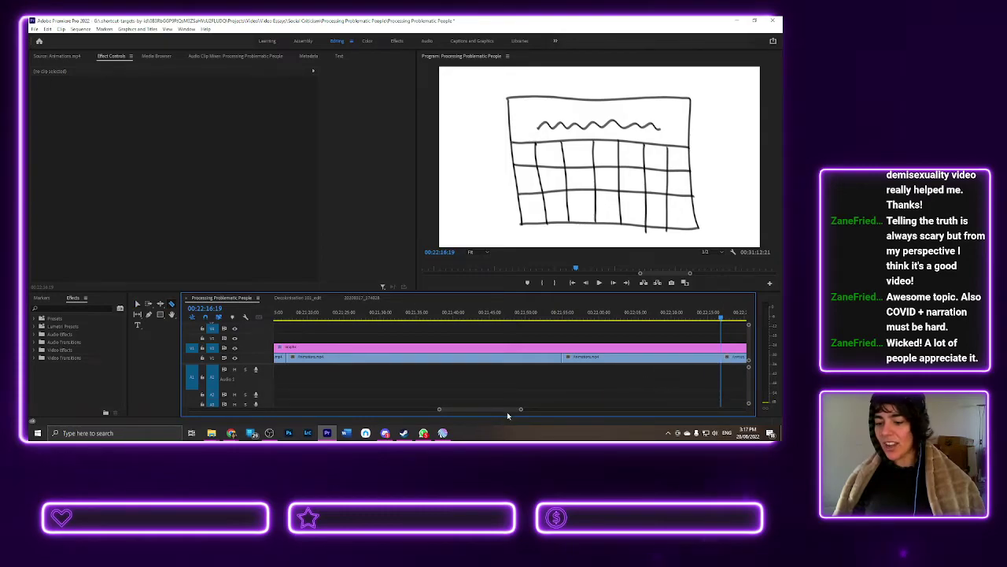
{"action": "left_click_drag", "start_coordinate": [508, 409], "coordinate": [512, 410]}
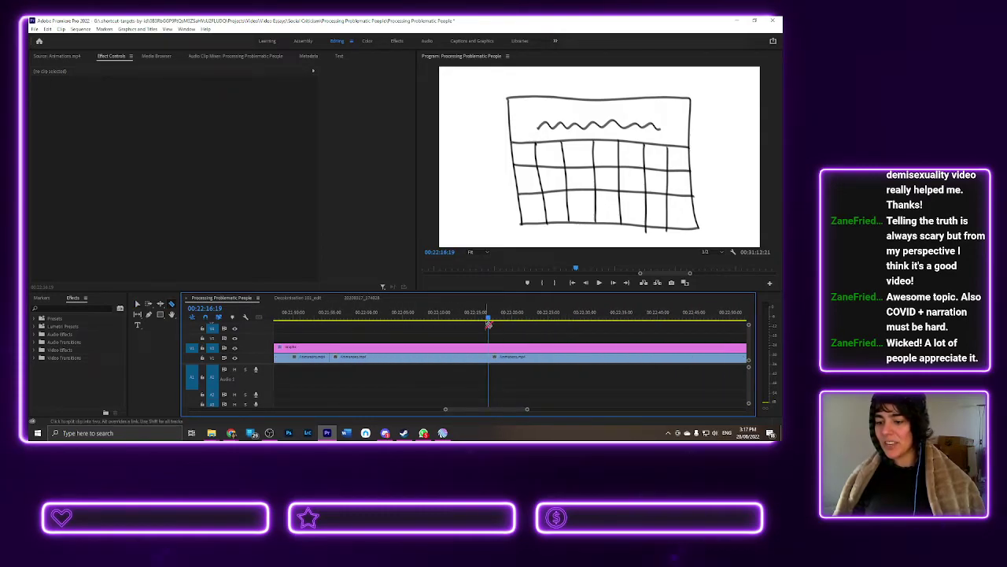
{"action": "left_click_drag", "start_coordinate": [488, 318], "coordinate": [554, 334]}
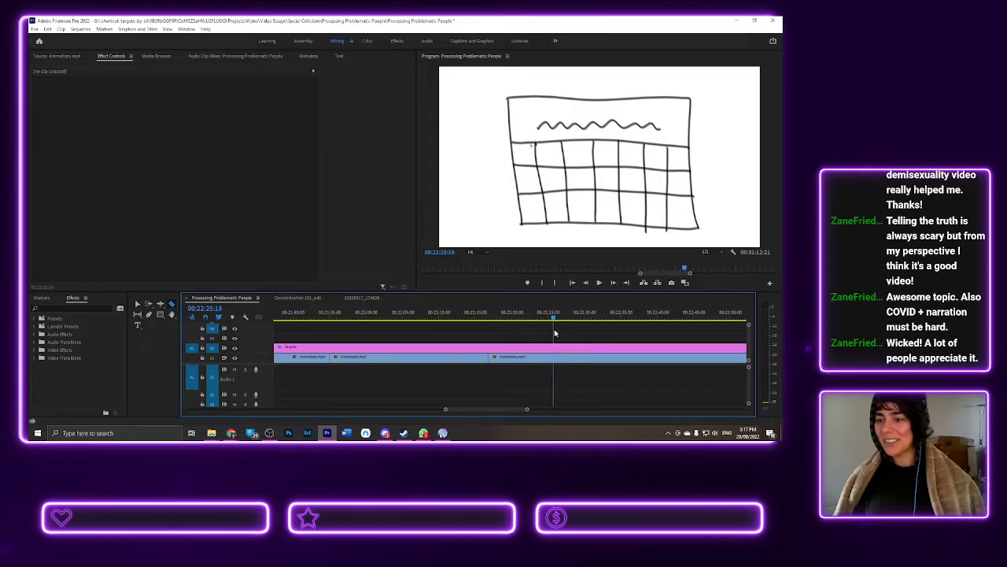
{"action": "key", "text": "c"}
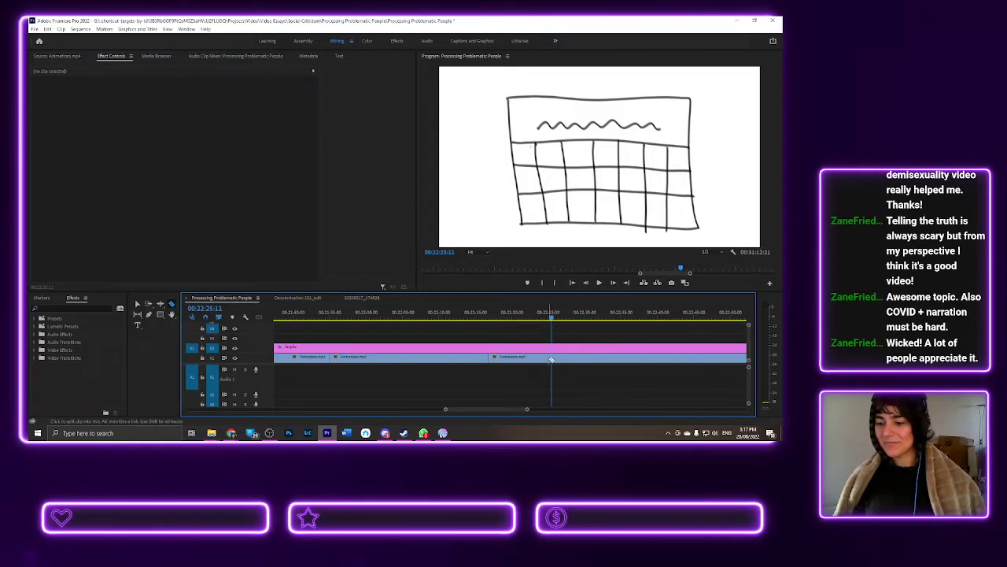
- Delete the pause after 00:22:16:19, ripple-delete its gap and play through the join into the red crosses
{"action": "left_click", "coordinate": [137, 304]}
{"action": "left_click", "coordinate": [519, 358]}
{"action": "key", "text": "Delete"}
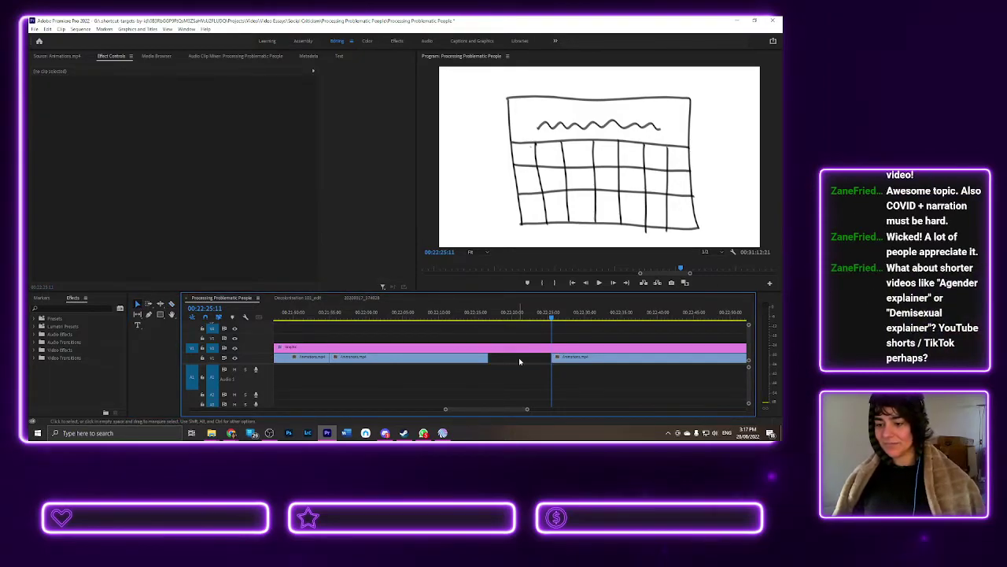
{"action": "right_click", "coordinate": [519, 360]}
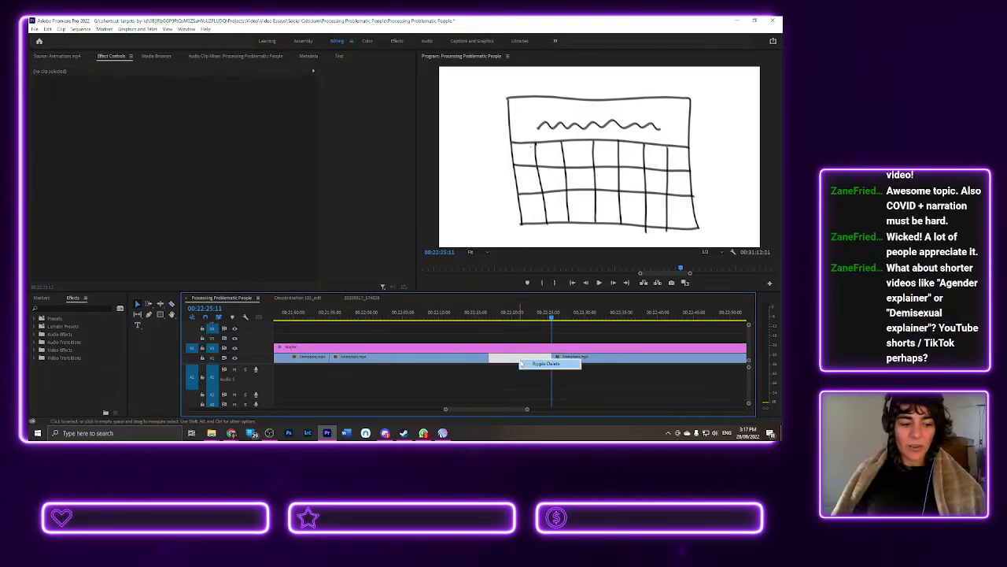
{"action": "left_click", "coordinate": [540, 364]}
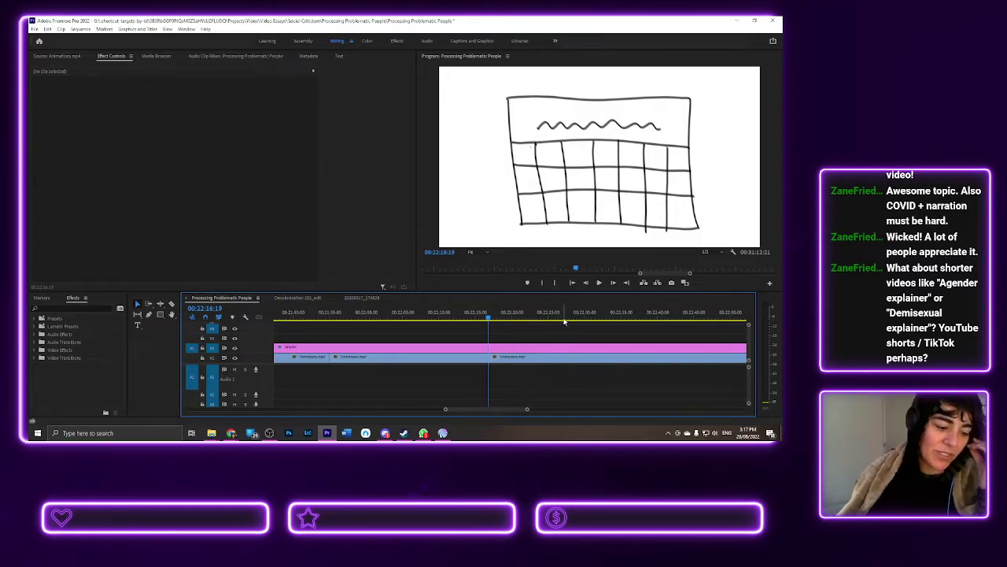
{"action": "left_click", "coordinate": [473, 316]}
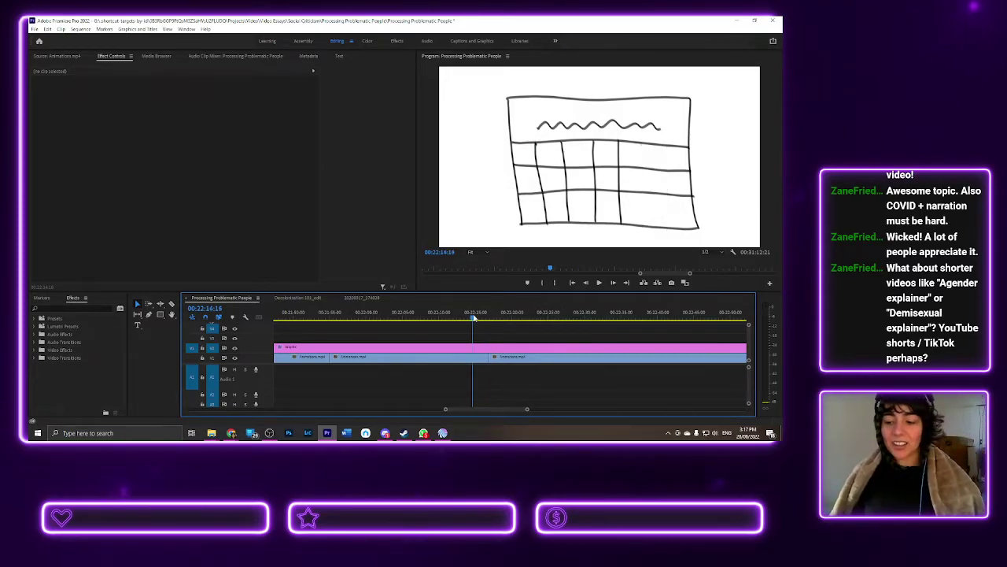
{"action": "key", "text": "space"}
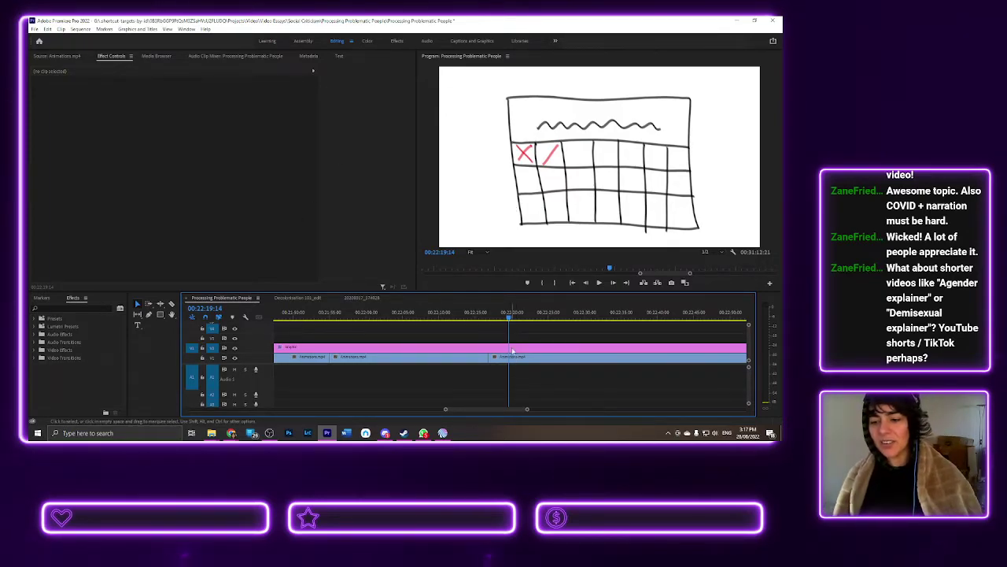
{"action": "left_click", "coordinate": [461, 315]}
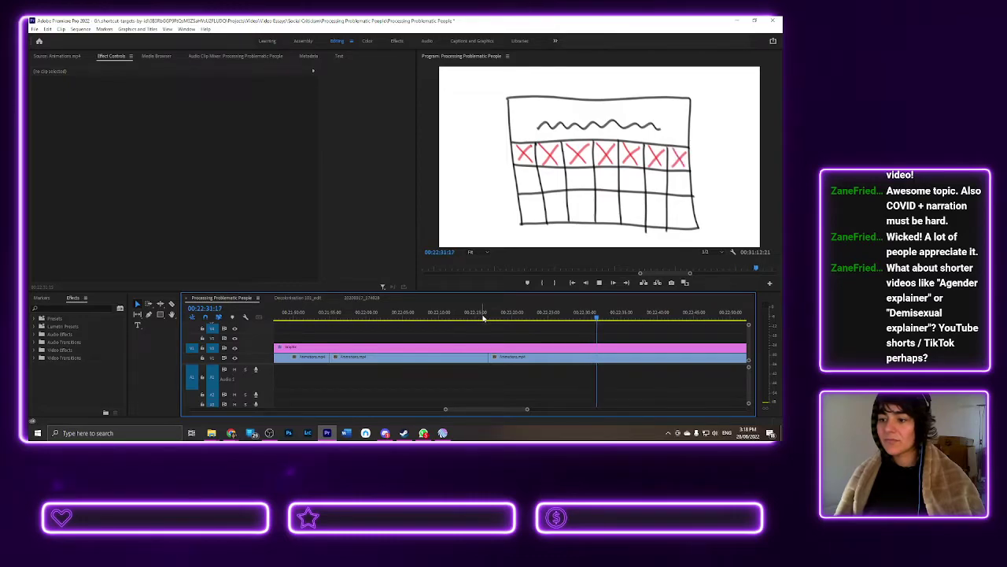
{"action": "key", "text": "space"}
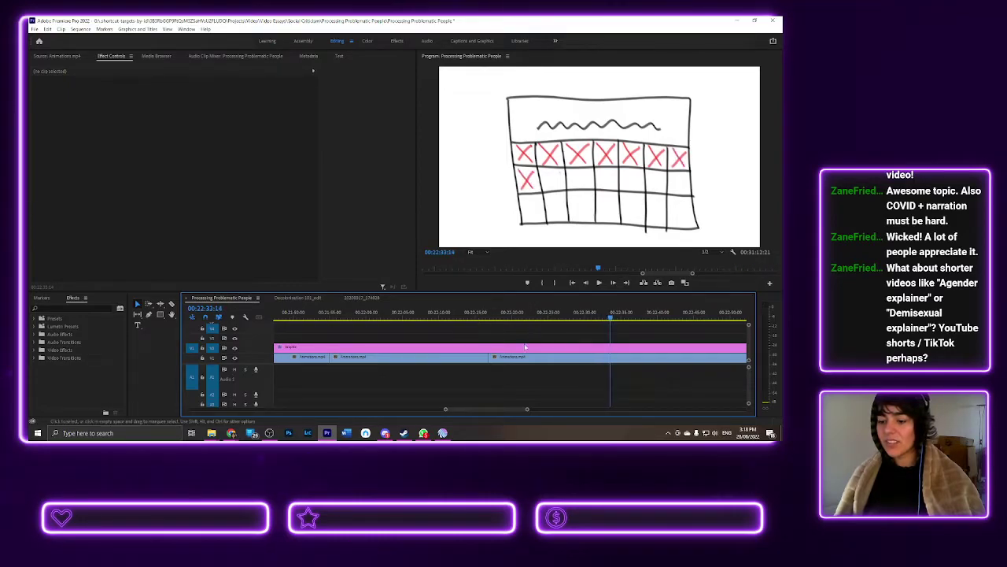
- Split the clip at 00:22:50:17, once every calendar cell is crossed out, and at 00:22:58:00, near the end of the pause
{"action": "scroll", "coordinate": [515, 406], "scroll_direction": "right", "scroll_amount": 5}
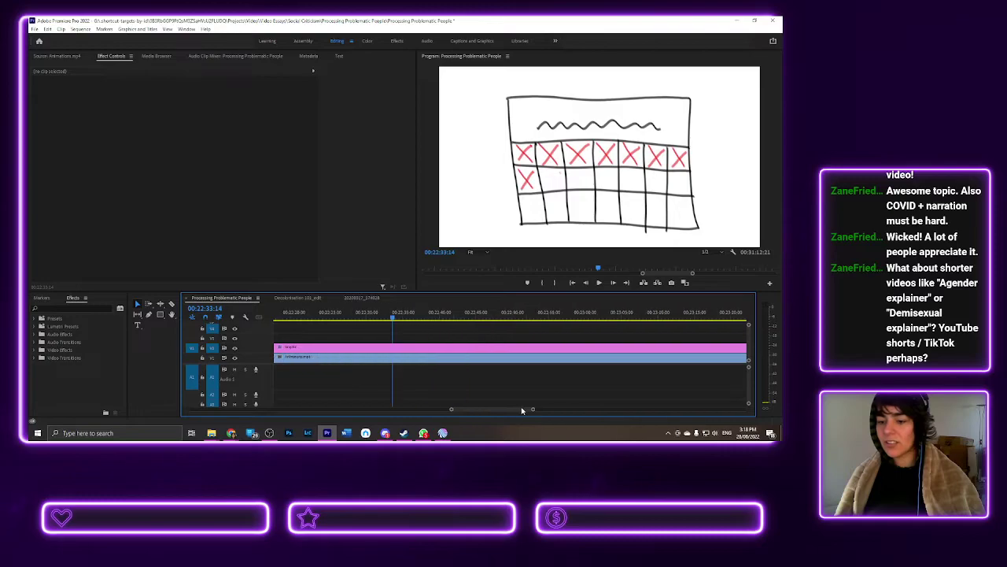
{"action": "mouse_move", "coordinate": [394, 317]}
{"action": "left_mouse_down"}
{"action": "mouse_move", "coordinate": [552, 325]}
{"action": "mouse_move", "coordinate": [508, 331]}
{"action": "mouse_move", "coordinate": [518, 329]}
{"action": "left_mouse_up"}
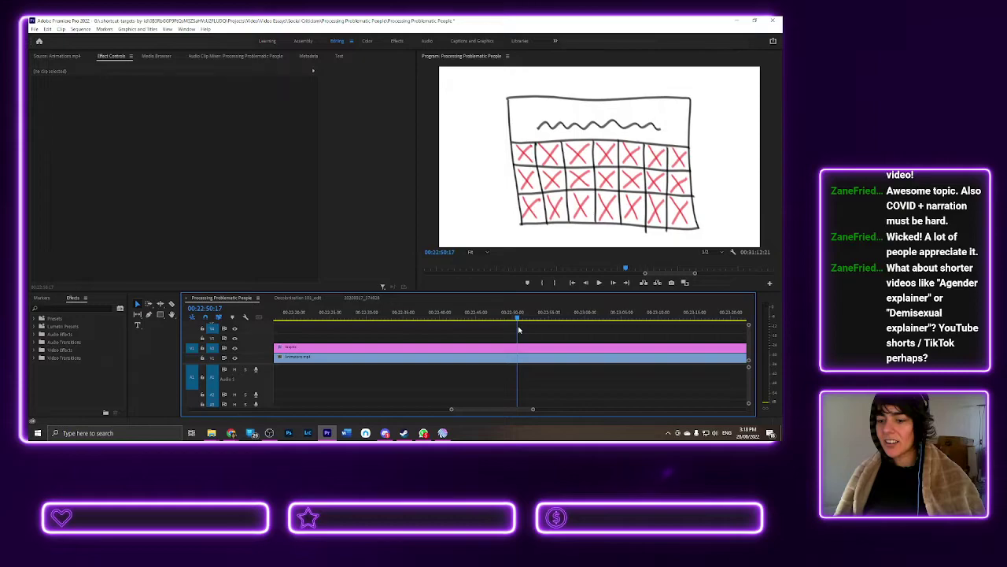
{"action": "key", "text": "c"}
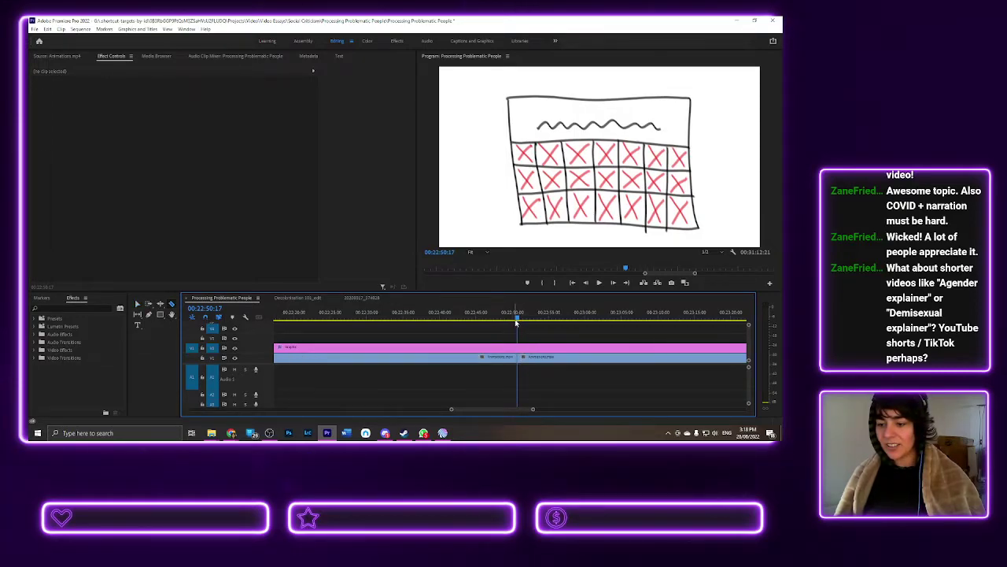
{"action": "left_click_drag", "start_coordinate": [517, 320], "coordinate": [570, 331]}
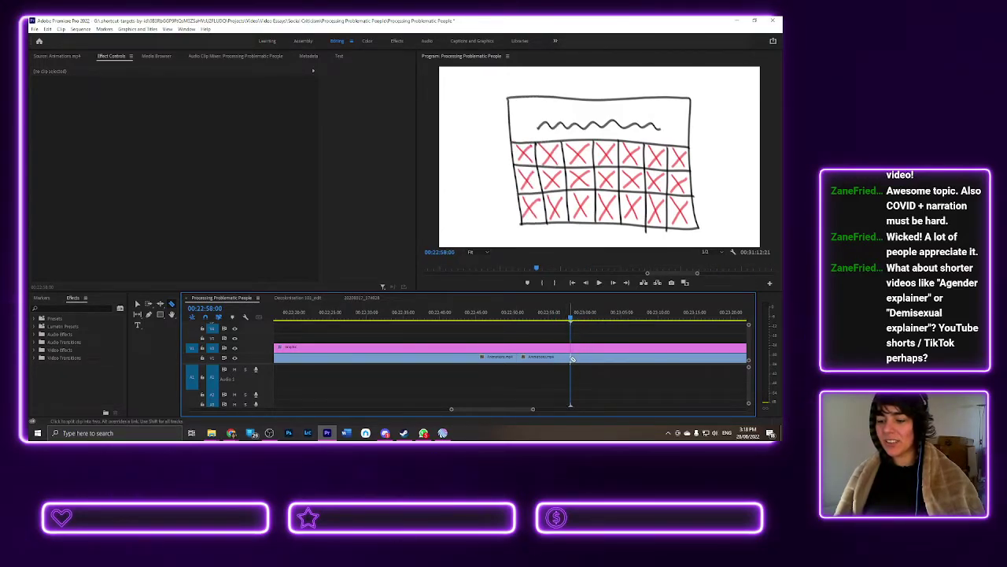
{"action": "left_click", "coordinate": [572, 358]}
- Delete the segment between 00:22:50:17 and 00:22:58:00, ripple-delete its gap and replay the join from 00:22:47:13
{"action": "left_click", "coordinate": [137, 303]}
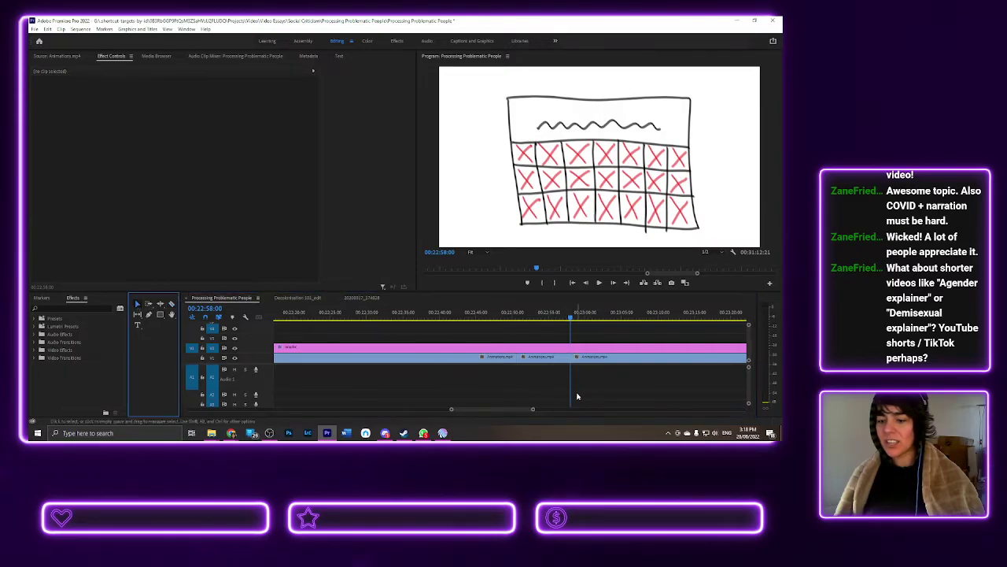
{"action": "left_click", "coordinate": [538, 358]}
{"action": "key", "text": "Delete"}
{"action": "right_click", "coordinate": [533, 358]}
{"action": "left_click", "coordinate": [555, 362]}
{"action": "left_click", "coordinate": [496, 313]}
{"action": "key", "text": "space"}
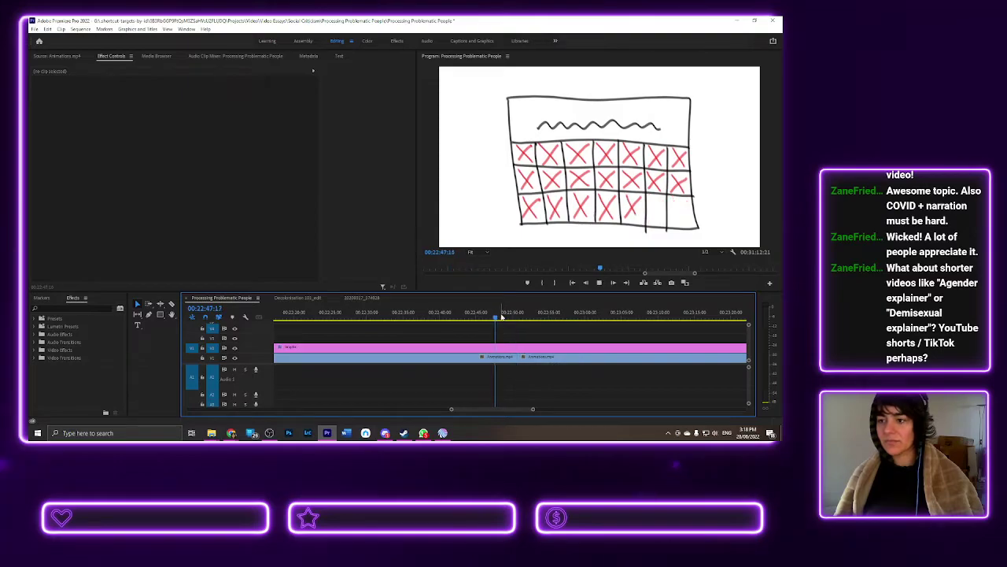
- Split the clip at 00:23:22:08, once the calendar is fully erased, and at 00:23:45:24, where the next drawing begins
{"action": "left_click_drag", "start_coordinate": [502, 315], "coordinate": [696, 372]}
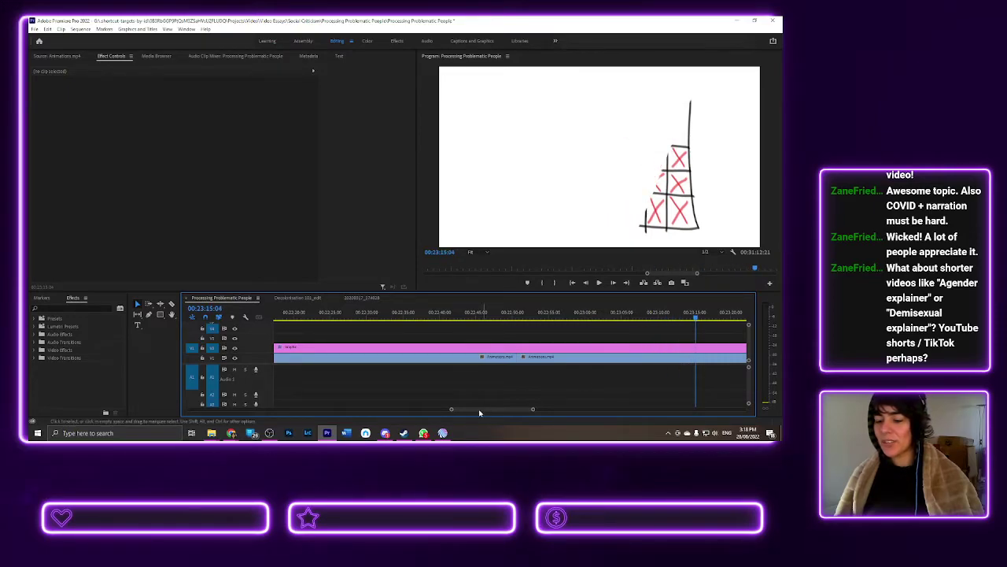
{"action": "left_click_drag", "start_coordinate": [496, 412], "coordinate": [506, 411]}
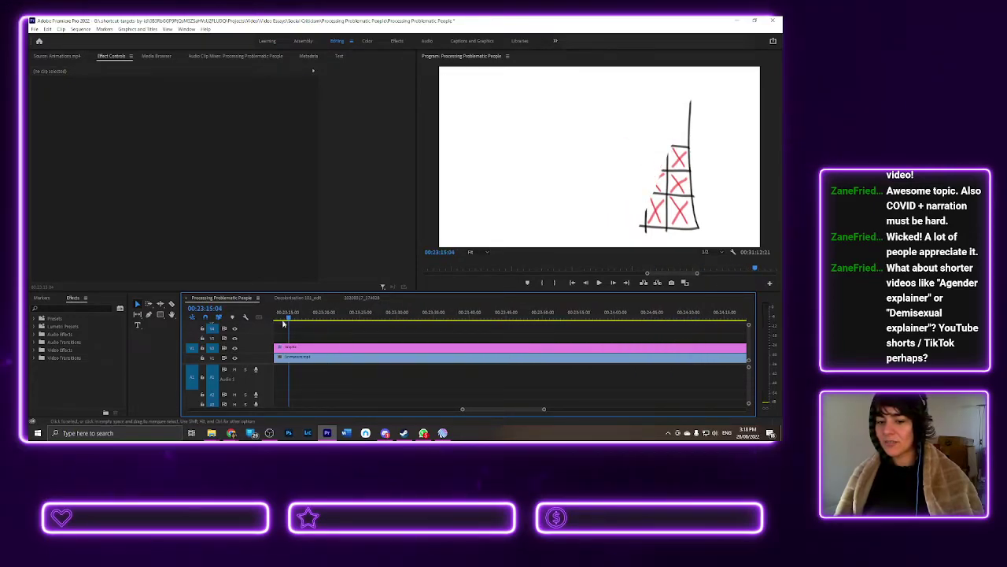
{"action": "mouse_move", "coordinate": [289, 321]}
{"action": "left_mouse_down"}
{"action": "mouse_move", "coordinate": [486, 340]}
{"action": "mouse_move", "coordinate": [320, 337]}
{"action": "mouse_move", "coordinate": [340, 334]}
{"action": "left_mouse_up"}
{"action": "left_click", "coordinate": [171, 303]}
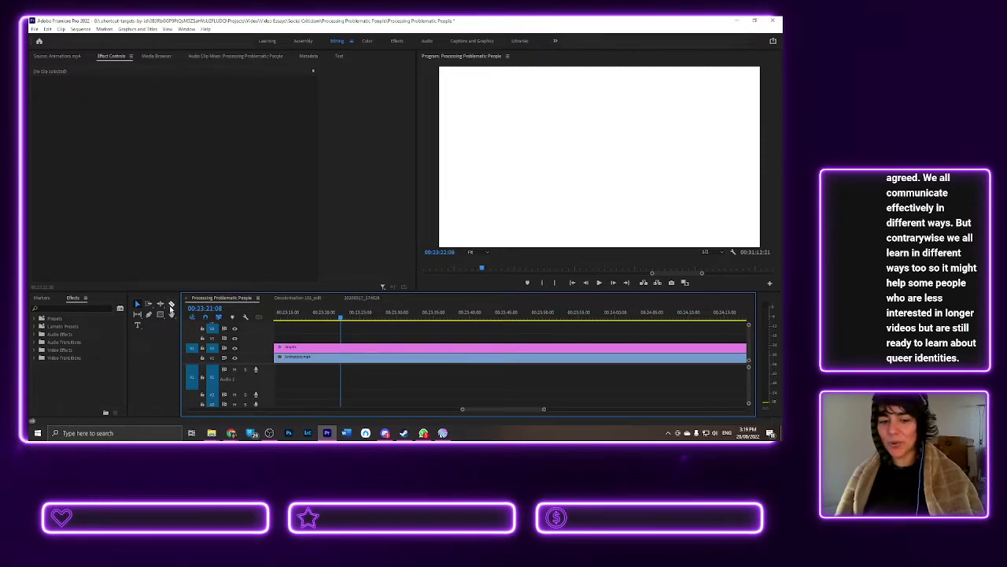
{"action": "left_click", "coordinate": [342, 360]}
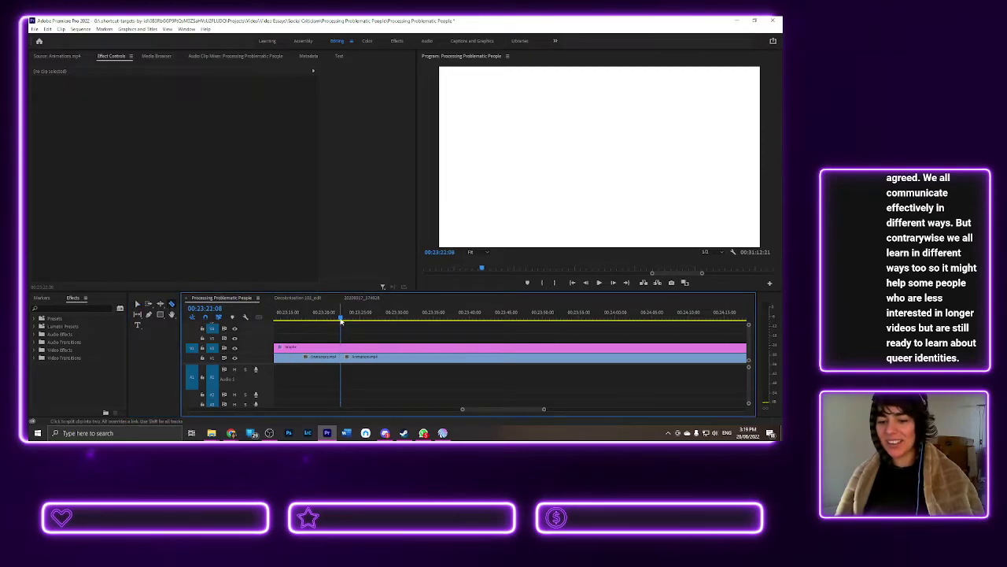
{"action": "left_click_drag", "start_coordinate": [396, 332], "coordinate": [514, 362]}
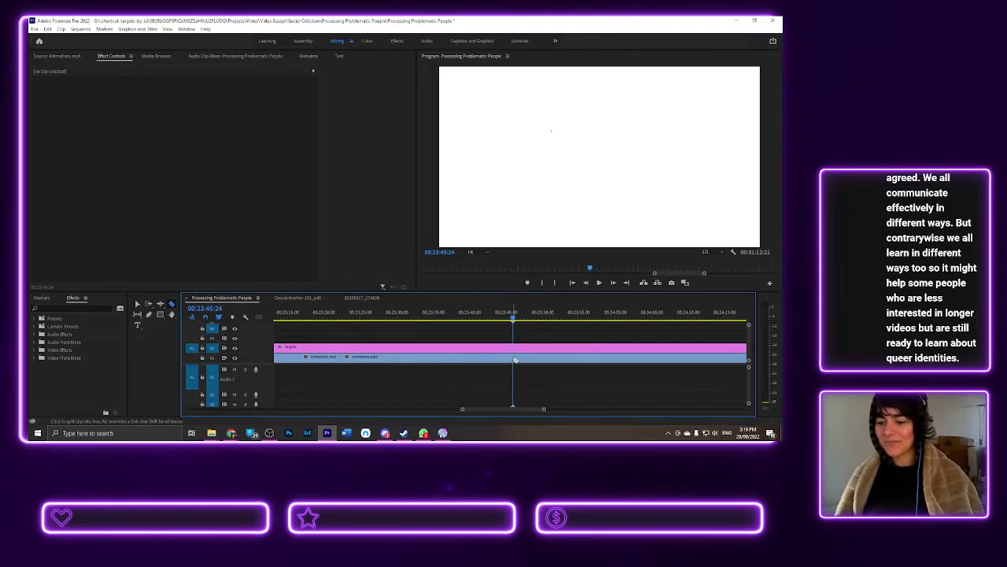
- Delete the blank segment after 00:23:22:08 and ripple-delete its gap
{"action": "left_click", "coordinate": [138, 305]}
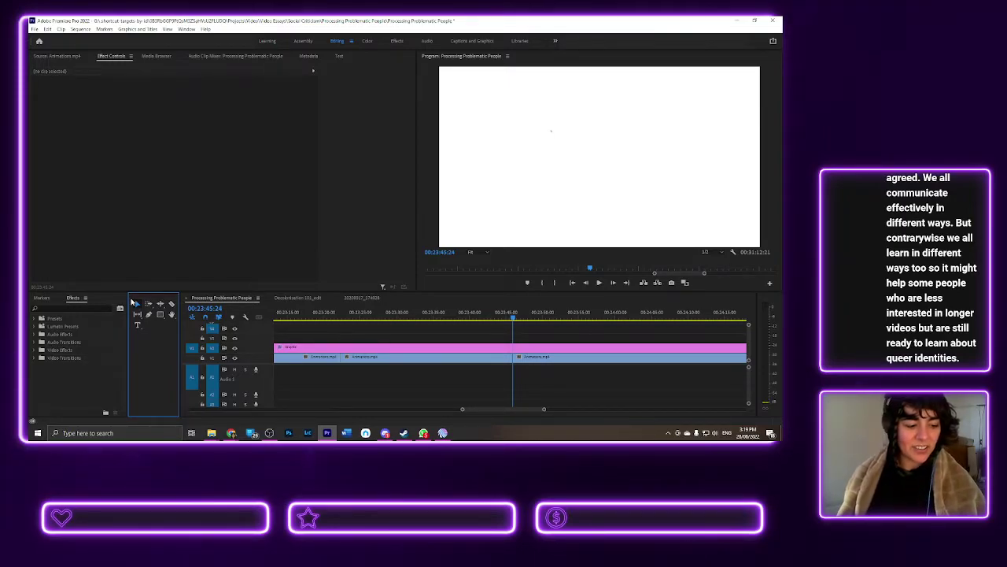
{"action": "left_click", "coordinate": [440, 356]}
{"action": "key", "text": "Delete"}
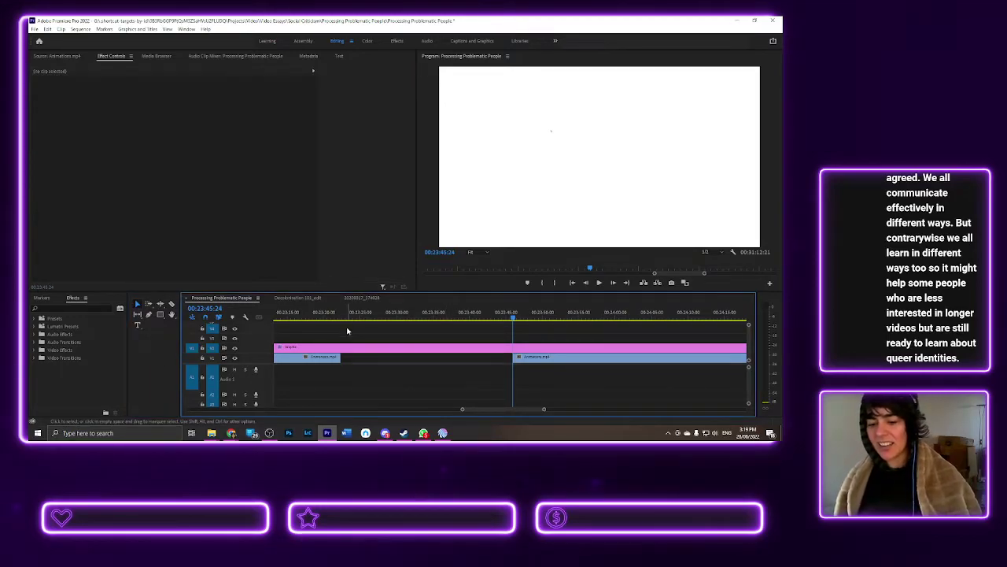
{"action": "left_click", "coordinate": [378, 356]}
{"action": "right_click", "coordinate": [378, 356]}
{"action": "left_click", "coordinate": [405, 362]}
- Split the clip at 00:23:33:15, once the bald face is drawn, and at 00:23:48:13, where the hair starts
{"action": "mouse_move", "coordinate": [340, 314]}
{"action": "left_mouse_down"}
{"action": "mouse_move", "coordinate": [329, 314]}
{"action": "mouse_move", "coordinate": [496, 327]}
{"action": "mouse_move", "coordinate": [426, 328]}
{"action": "left_mouse_up"}
{"action": "key", "text": "space"}
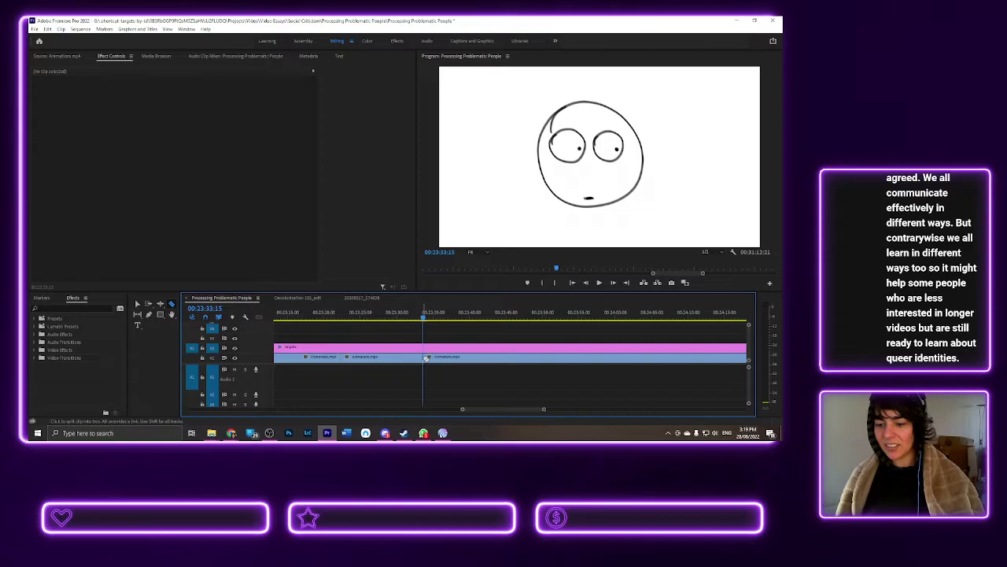
{"action": "left_click_drag", "start_coordinate": [424, 318], "coordinate": [530, 327]}
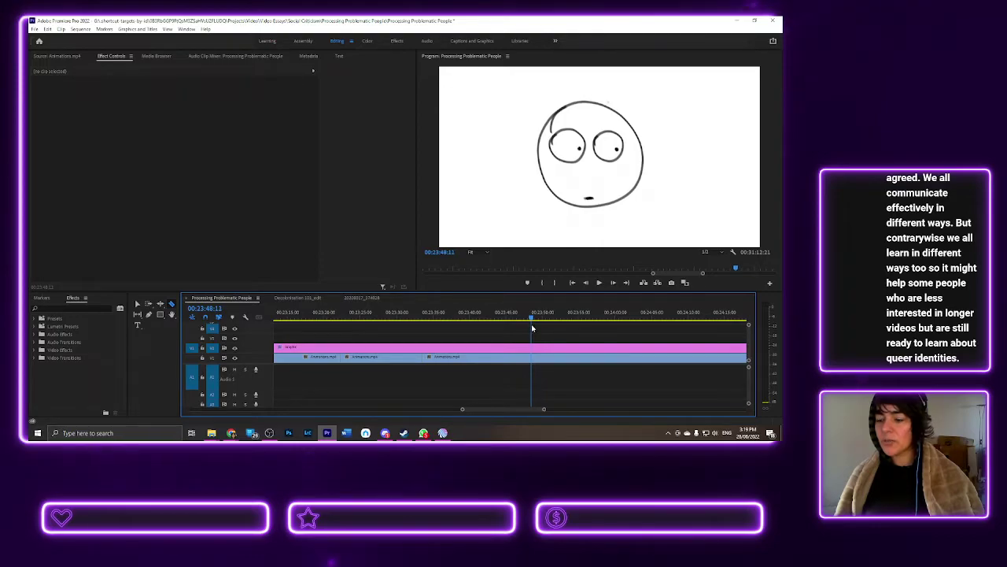
{"action": "left_click_drag", "start_coordinate": [534, 322], "coordinate": [532, 318]}
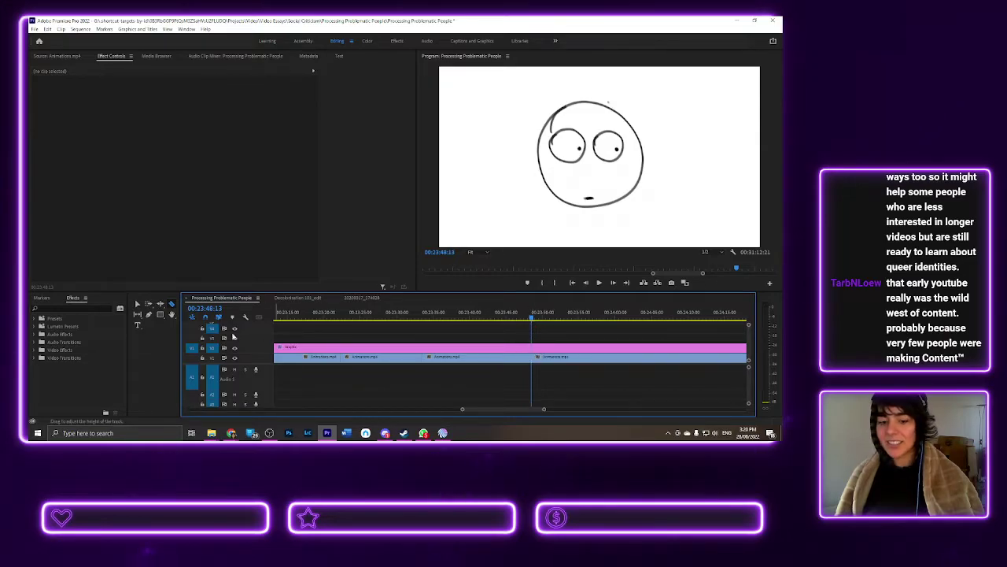
- Delete the pause after 00:23:33:15 in the face drawing, close its gap and replay the join into the hair
{"action": "left_click", "coordinate": [136, 304]}
{"action": "left_click", "coordinate": [464, 358]}
{"action": "key", "text": "Delete"}
{"action": "left_click", "coordinate": [464, 358]}
{"action": "key", "text": "Delete"}
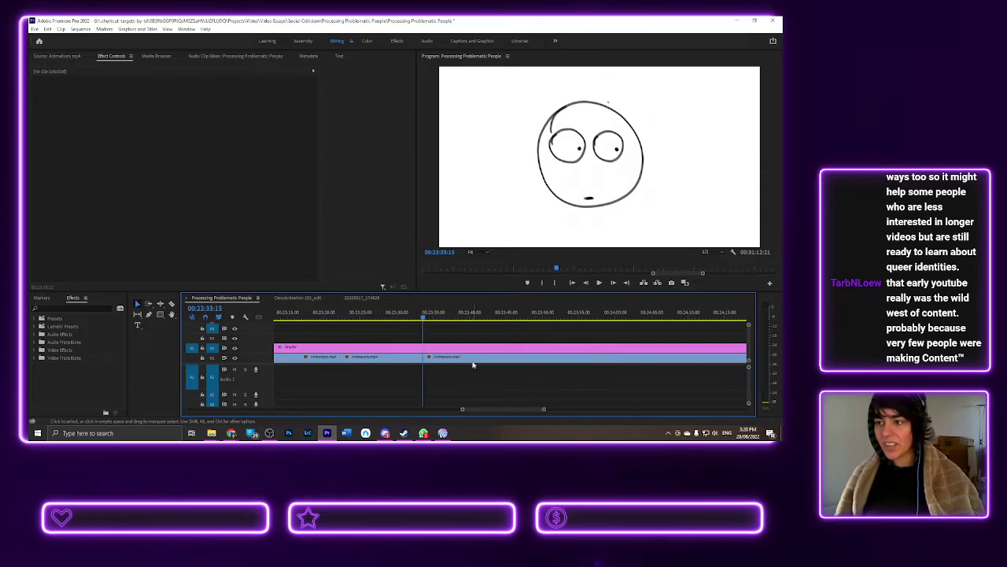
{"action": "left_click", "coordinate": [402, 312]}
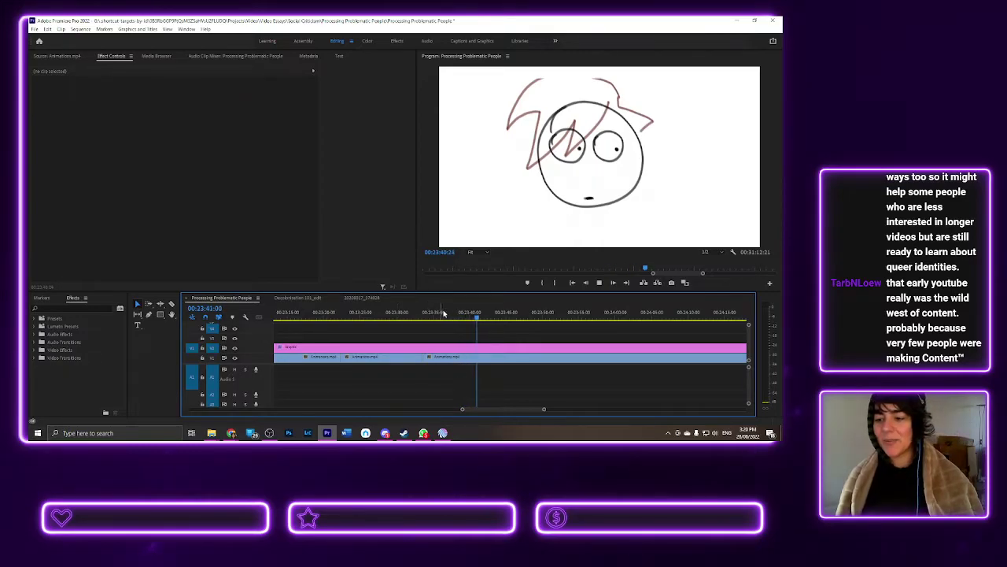
- Split the clip at 00:23:38:04 and ripple-delete the face drawing between 00:23:22:08 and that cut
{"action": "mouse_move", "coordinate": [460, 314]}
{"action": "left_mouse_down"}
{"action": "mouse_move", "coordinate": [442, 314]}
{"action": "mouse_move", "coordinate": [489, 321]}
{"action": "mouse_move", "coordinate": [458, 324]}
{"action": "left_mouse_up"}
{"action": "left_click", "coordinate": [171, 304]}
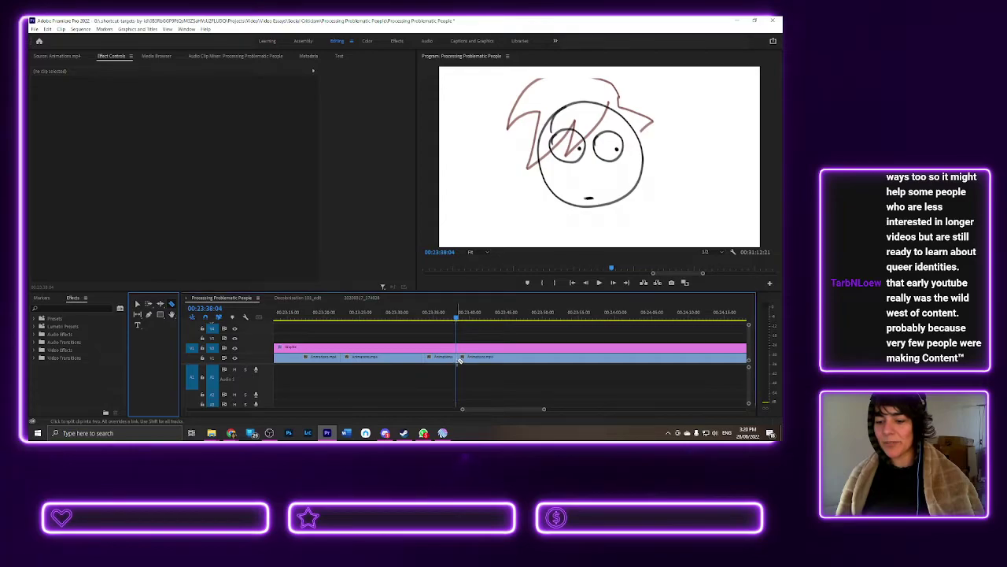
{"action": "mouse_move", "coordinate": [456, 315]}
{"action": "left_mouse_down"}
{"action": "mouse_move", "coordinate": [554, 328]}
{"action": "mouse_move", "coordinate": [512, 331]}
{"action": "mouse_move", "coordinate": [640, 335]}
{"action": "mouse_move", "coordinate": [343, 351]}
{"action": "left_mouse_up"}
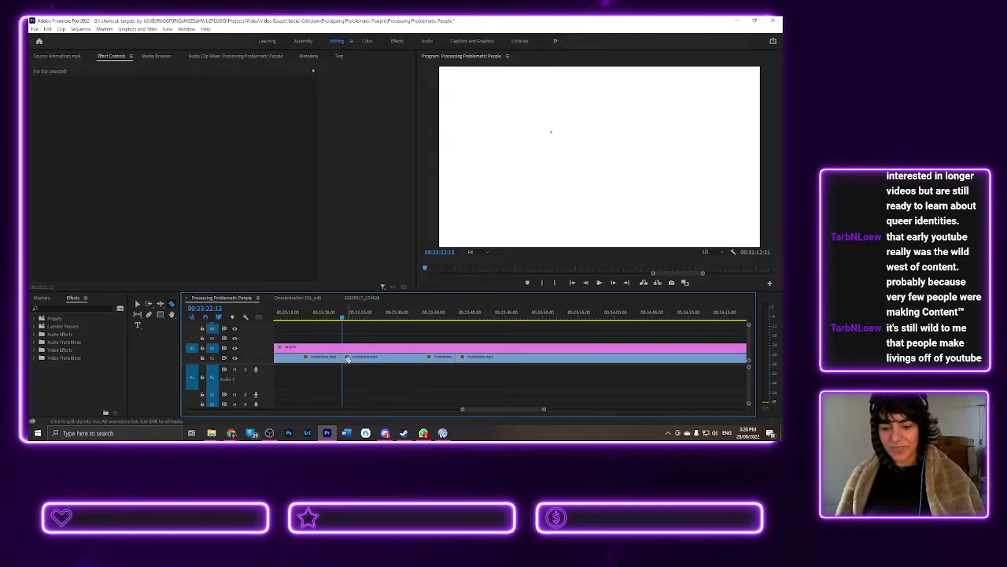
{"action": "left_click", "coordinate": [347, 358]}
{"action": "key", "text": "Delete"}
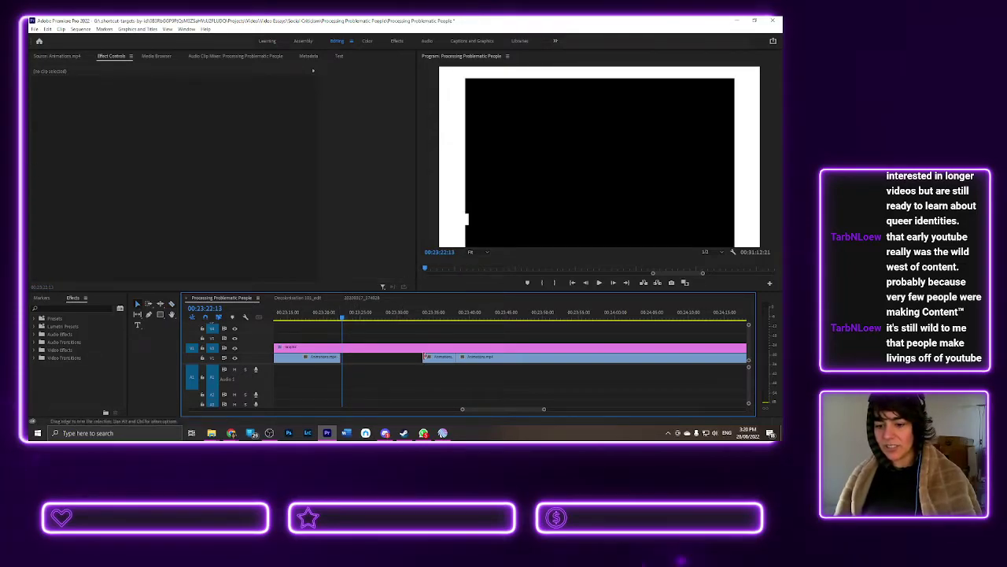
{"action": "left_click", "coordinate": [426, 356]}
{"action": "right_click", "coordinate": [402, 359]}
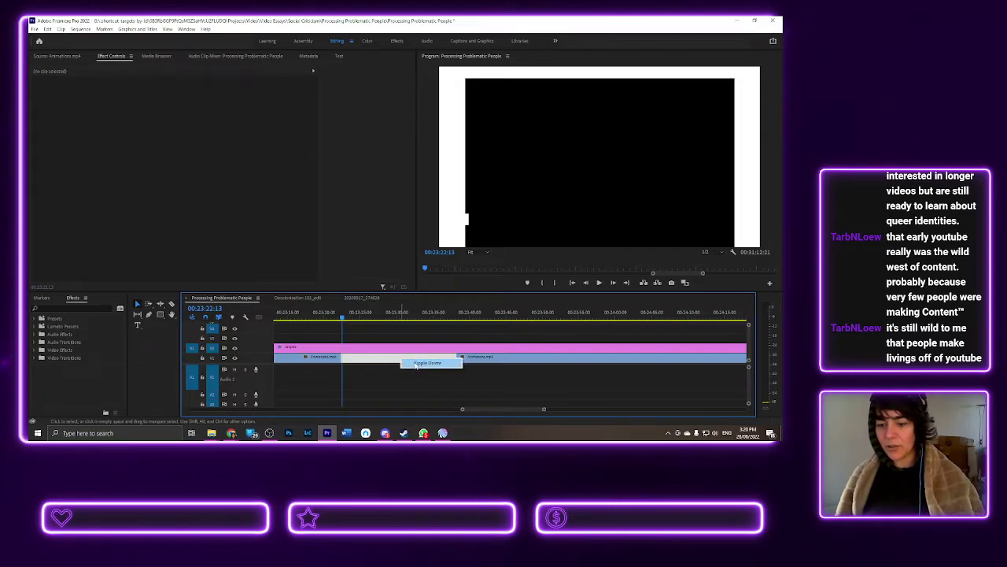
{"action": "left_click", "coordinate": [415, 364]}
- Trim the start of the clip after 00:23:22:08 forward to the first mark of the next drawing and ripple-delete the gap
{"action": "key", "text": "space"}
{"action": "left_click_drag", "start_coordinate": [504, 318], "coordinate": [556, 318]}
{"action": "left_click_drag", "start_coordinate": [614, 329], "coordinate": [625, 332]}
{"action": "left_click_drag", "start_coordinate": [344, 358], "coordinate": [626, 359]}
{"action": "left_click", "coordinate": [605, 359]}
{"action": "right_click", "coordinate": [603, 358]}
{"action": "left_click", "coordinate": [607, 364]}
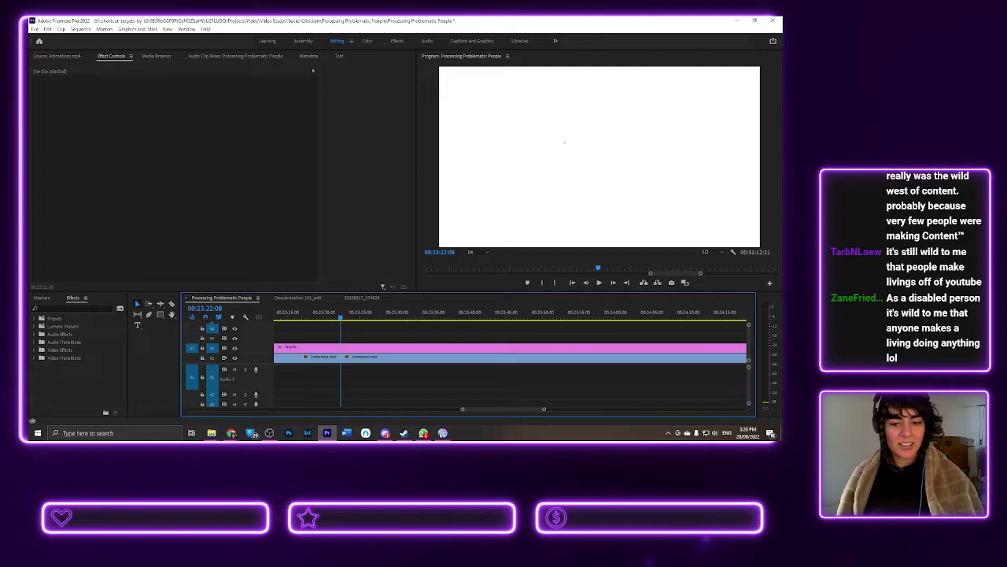
- Look over the whole sequence and check the calendar drawing between 00:22:25:01 and 00:22:43:07
{"action": "scroll", "coordinate": [361, 364], "scroll_direction": "down", "scroll_amount": 5}
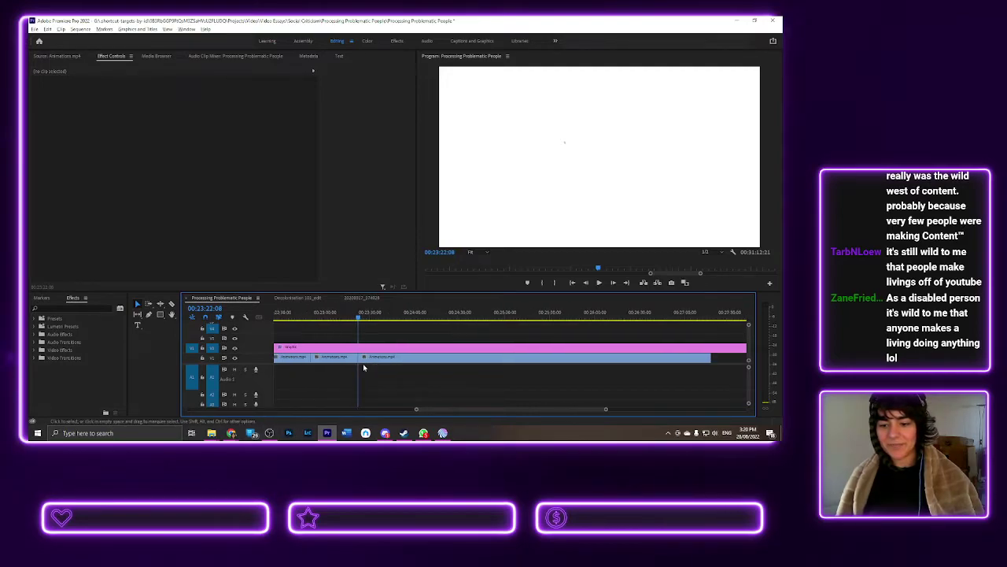
{"action": "scroll", "coordinate": [362, 363], "scroll_direction": "down", "scroll_amount": 3}
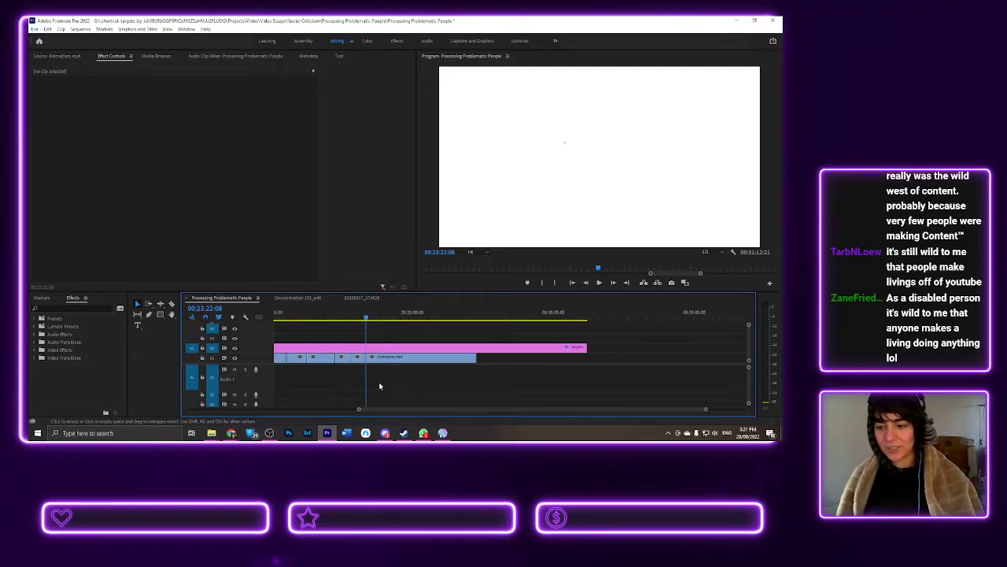
{"action": "left_click_drag", "start_coordinate": [472, 411], "coordinate": [287, 408]}
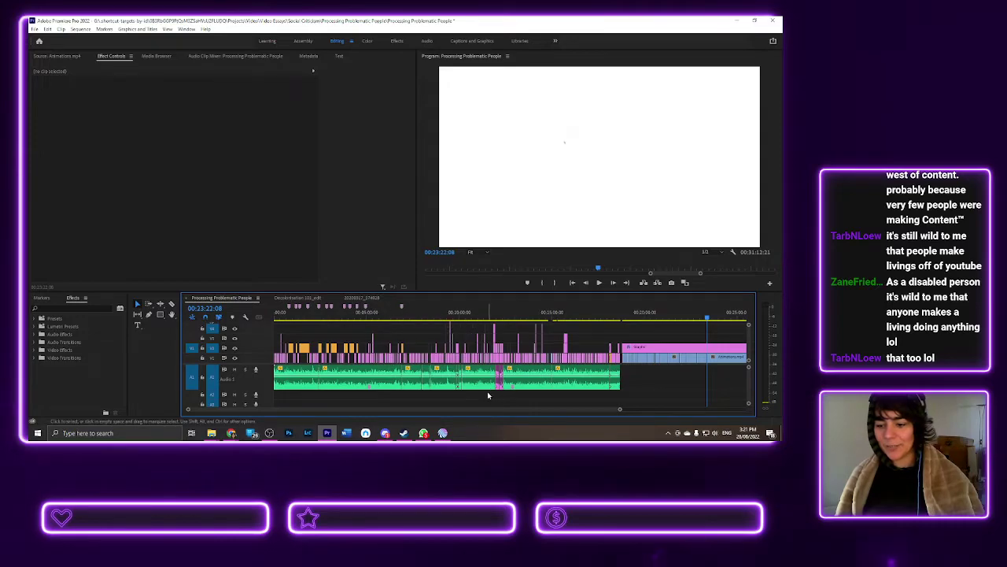
{"action": "left_click_drag", "start_coordinate": [484, 411], "coordinate": [551, 408]}
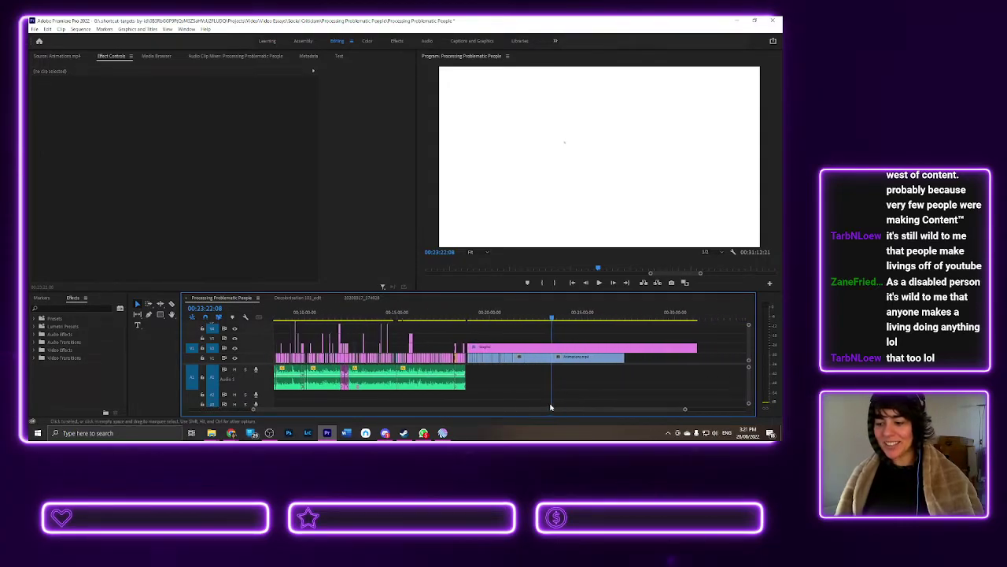
{"action": "scroll", "coordinate": [542, 379], "scroll_direction": "up", "scroll_amount": 4}
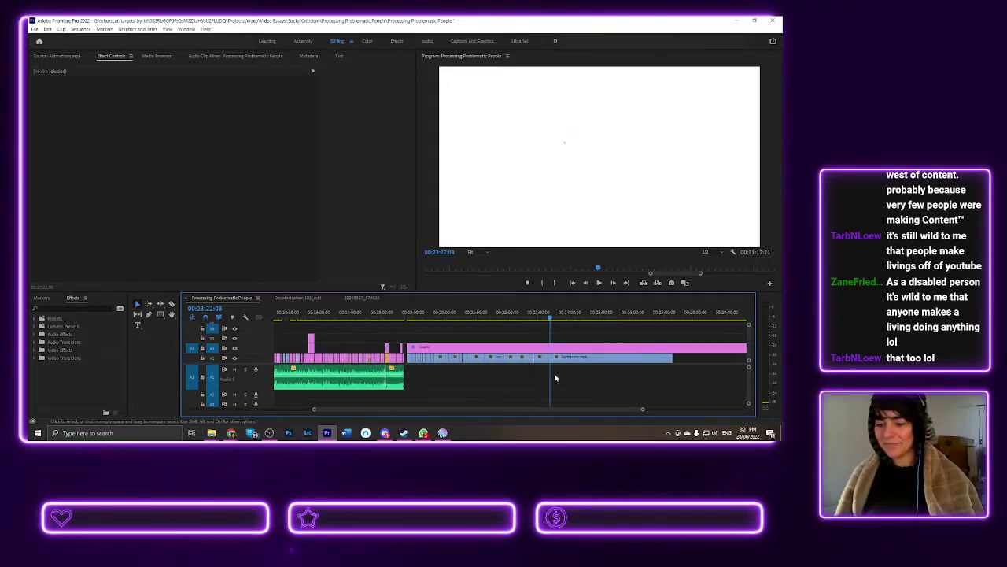
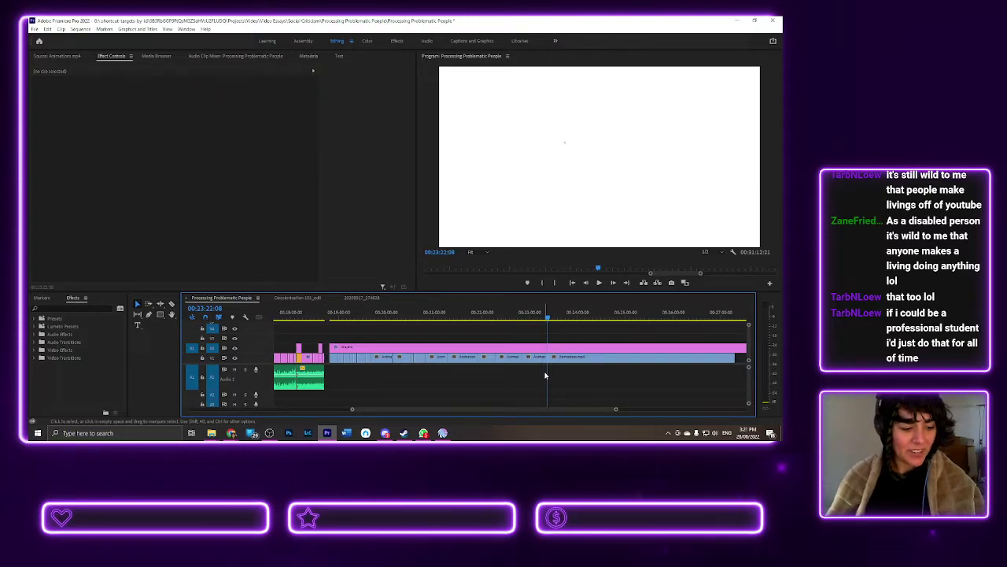
{"action": "left_click", "coordinate": [518, 320]}
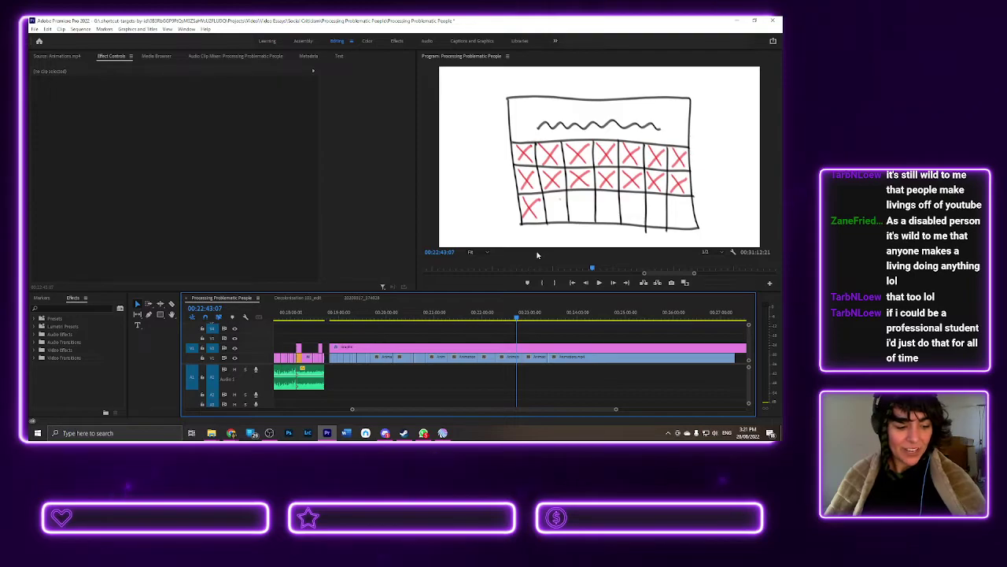
{"action": "left_click", "coordinate": [503, 319]}
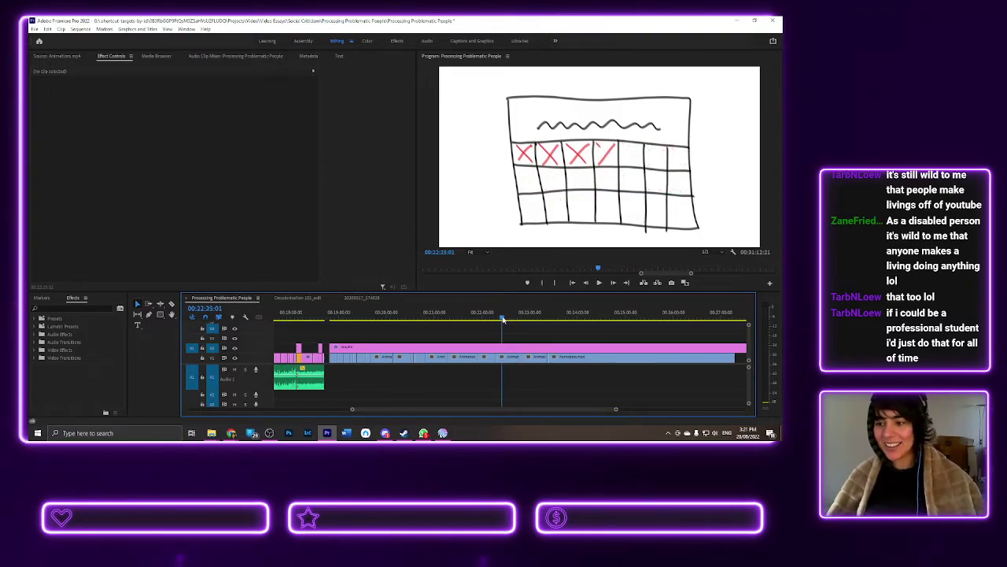
- Split the clip at 00:24:34:04 and 00:24:42:14, ripple-delete the pause between the cuts and replay from 00:24:18:16
{"action": "mouse_move", "coordinate": [539, 316]}
{"action": "left_mouse_down"}
{"action": "mouse_move", "coordinate": [628, 322]}
{"action": "mouse_move", "coordinate": [603, 321]}
{"action": "left_mouse_up"}
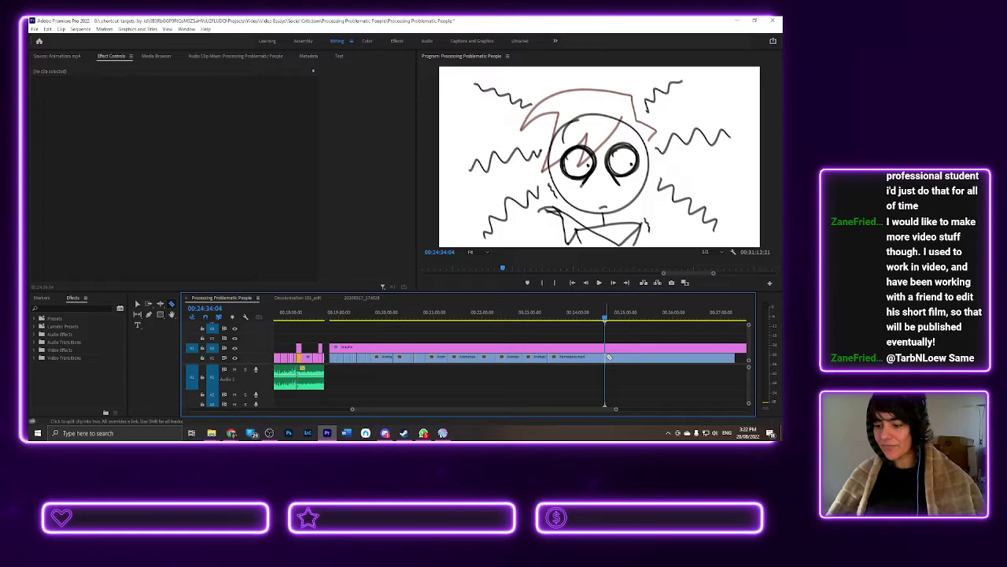
{"action": "left_click", "coordinate": [616, 318]}
{"action": "left_click_drag", "start_coordinate": [616, 317], "coordinate": [612, 316]}
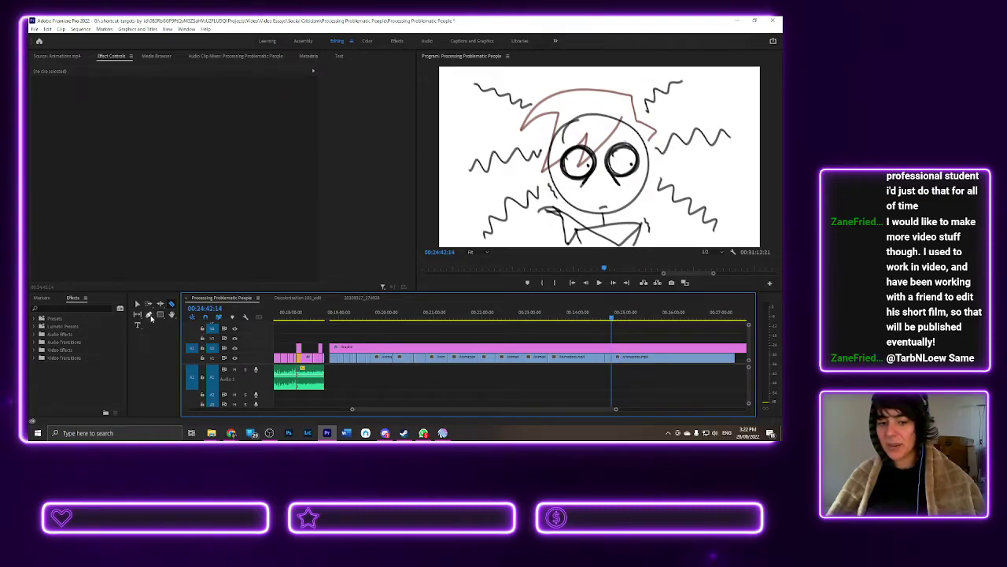
{"action": "left_click", "coordinate": [136, 304]}
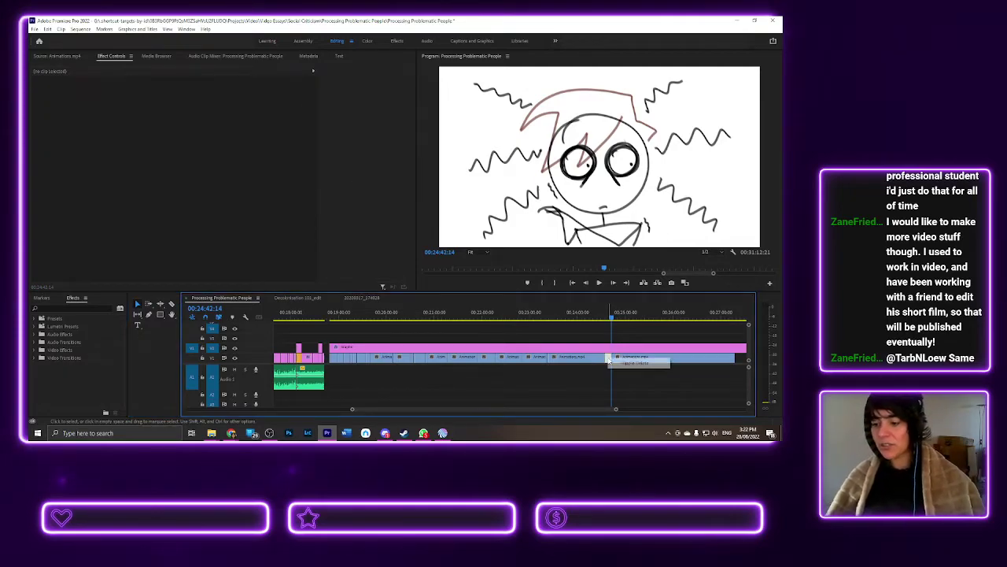
{"action": "left_click", "coordinate": [591, 315]}
{"action": "key", "text": "space"}
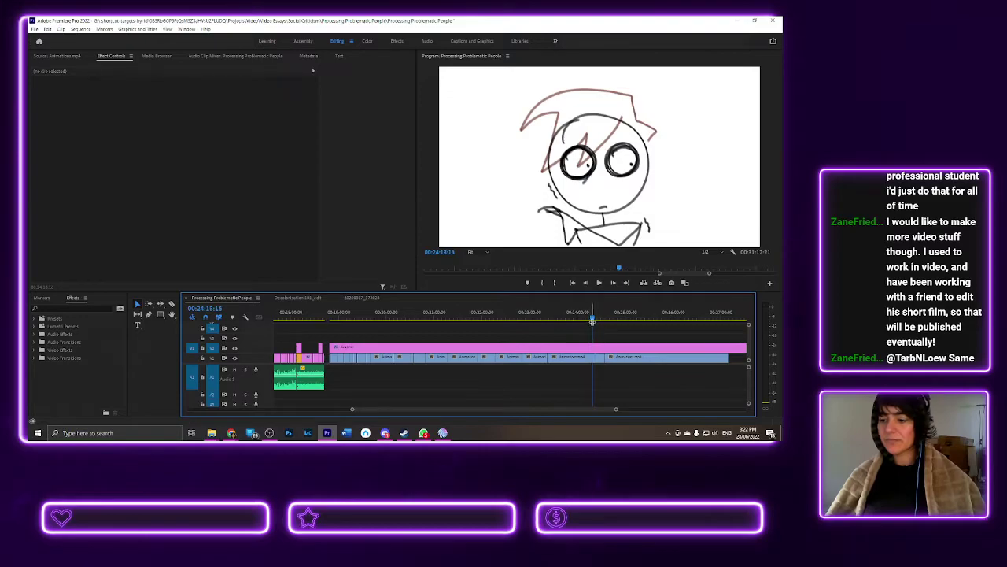
- Find the blank frame at 00:25:55:13, after the last drawing, and trim the end of the final animation clip back to it
{"action": "left_click_drag", "start_coordinate": [594, 318], "coordinate": [635, 323]}
{"action": "mouse_move", "coordinate": [645, 323]}
{"action": "left_mouse_down"}
{"action": "mouse_move", "coordinate": [716, 323]}
{"action": "mouse_move", "coordinate": [669, 323]}
{"action": "left_mouse_up"}
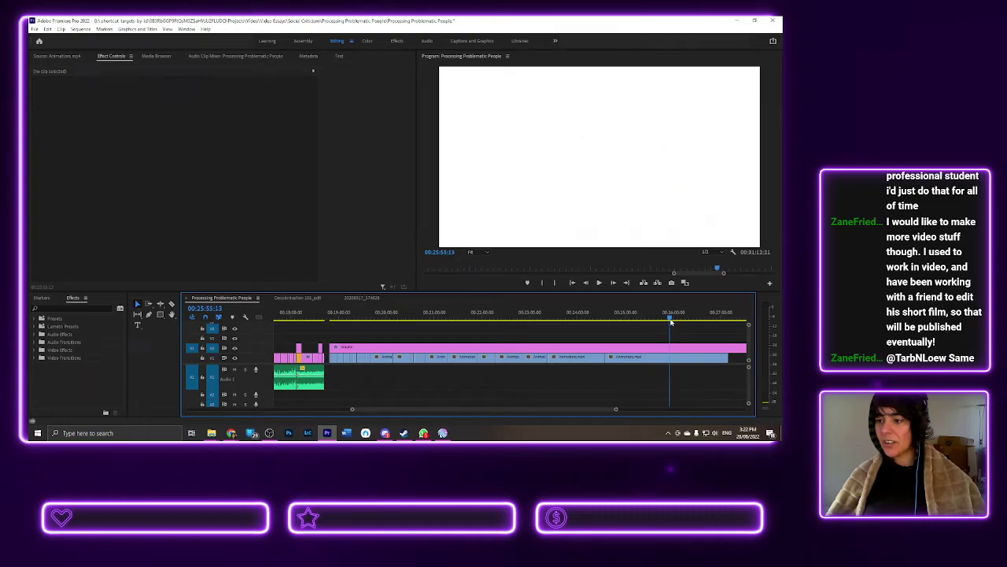
{"action": "left_click_drag", "start_coordinate": [727, 358], "coordinate": [670, 358]}
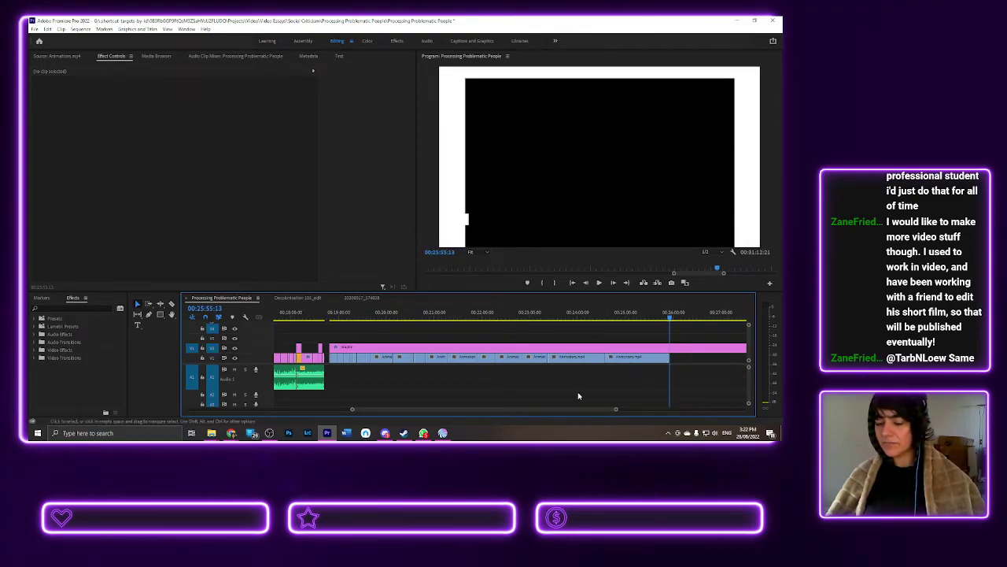
- Select all the animation clips beneath the long graphic clip and set their speed to 300%
{"action": "scroll", "coordinate": [529, 370], "scroll_direction": "down", "scroll_amount": 3, "text": "alt"}
{"action": "left_click", "coordinate": [573, 360]}
{"action": "left_click_drag", "start_coordinate": [580, 371], "coordinate": [447, 353]}
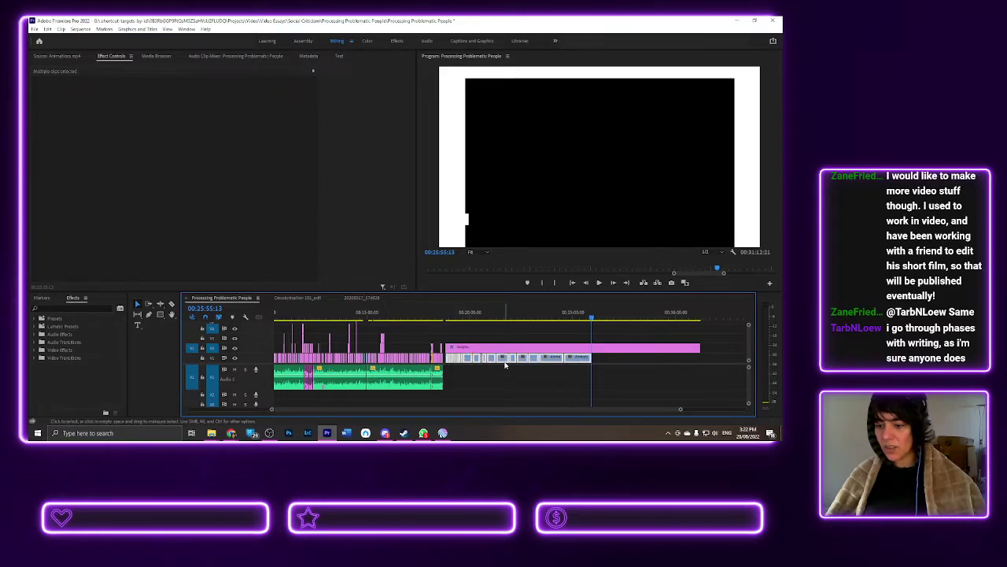
{"action": "right_click", "coordinate": [502, 361]}
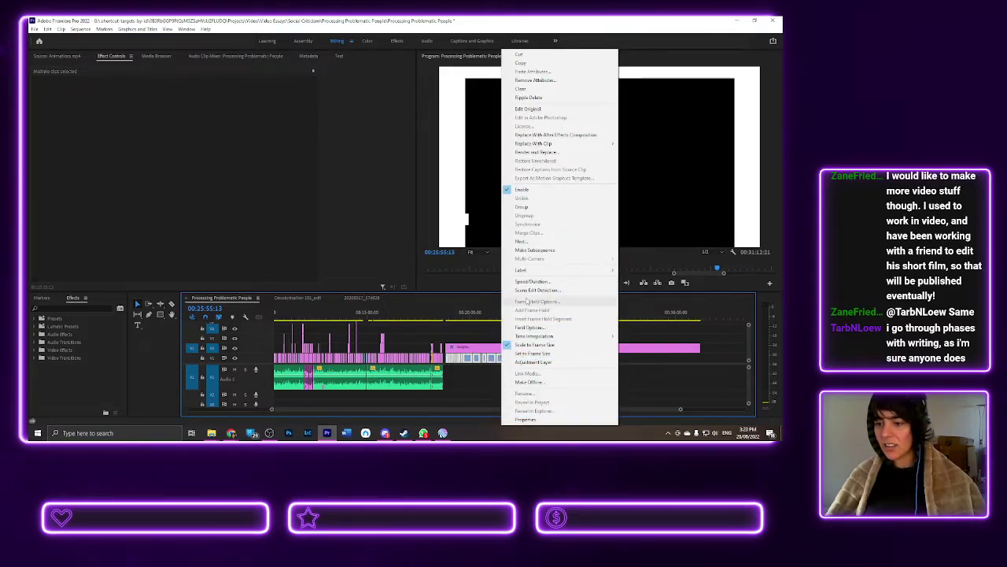
{"action": "left_click", "coordinate": [532, 283]}
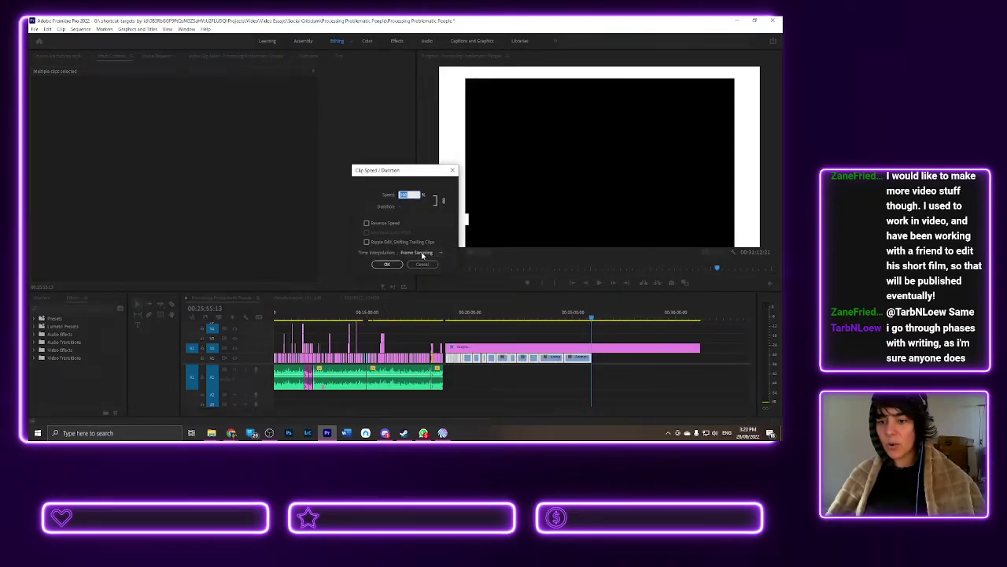
{"action": "type", "text": "300"}
{"action": "key", "text": "Tab"}
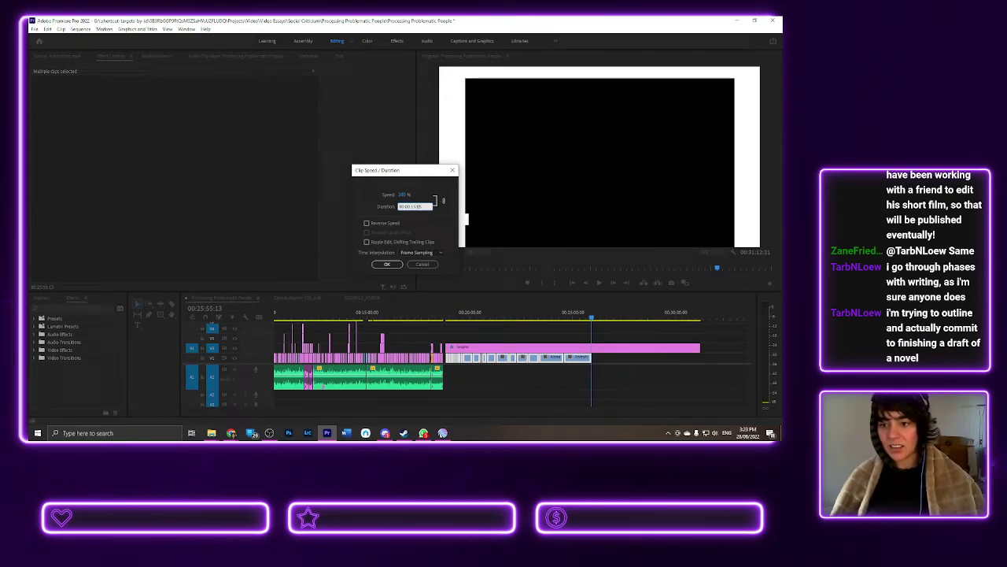
- Try to set the duration of all selected animation clips to 15 seconds, and undo the change
{"action": "key", "text": "Return"}
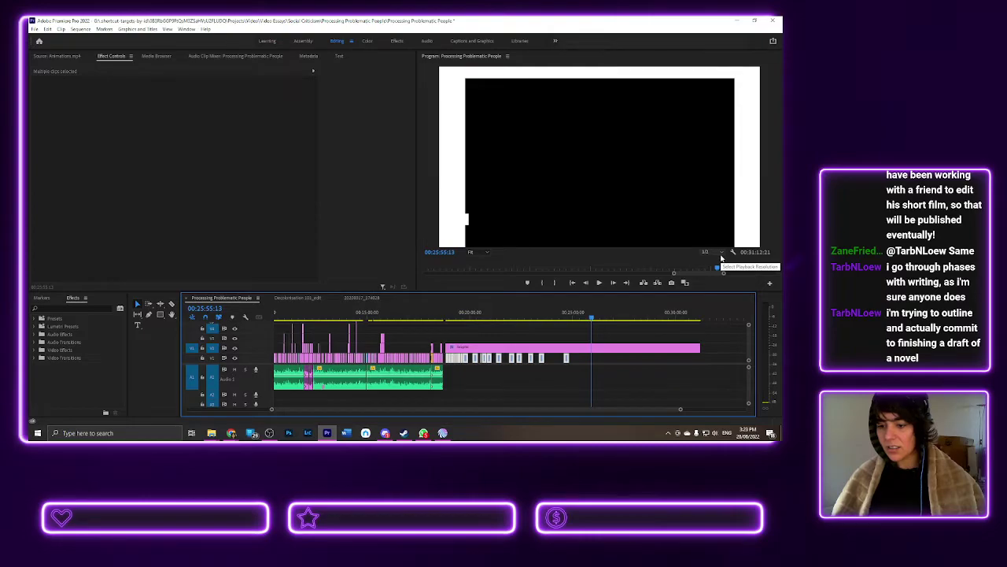
{"action": "left_click", "coordinate": [449, 317]}
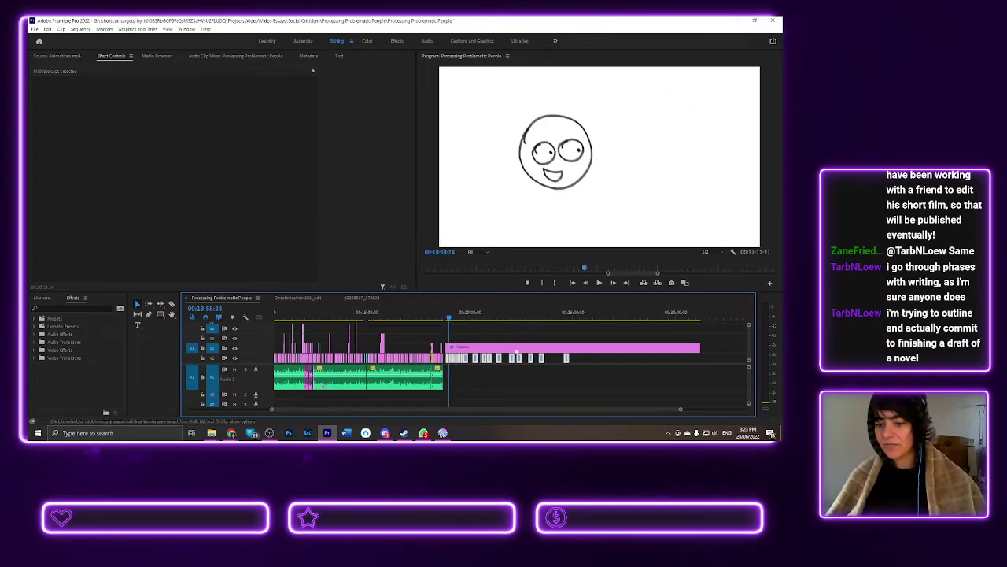
{"action": "left_click_drag", "start_coordinate": [542, 358], "coordinate": [565, 359]}
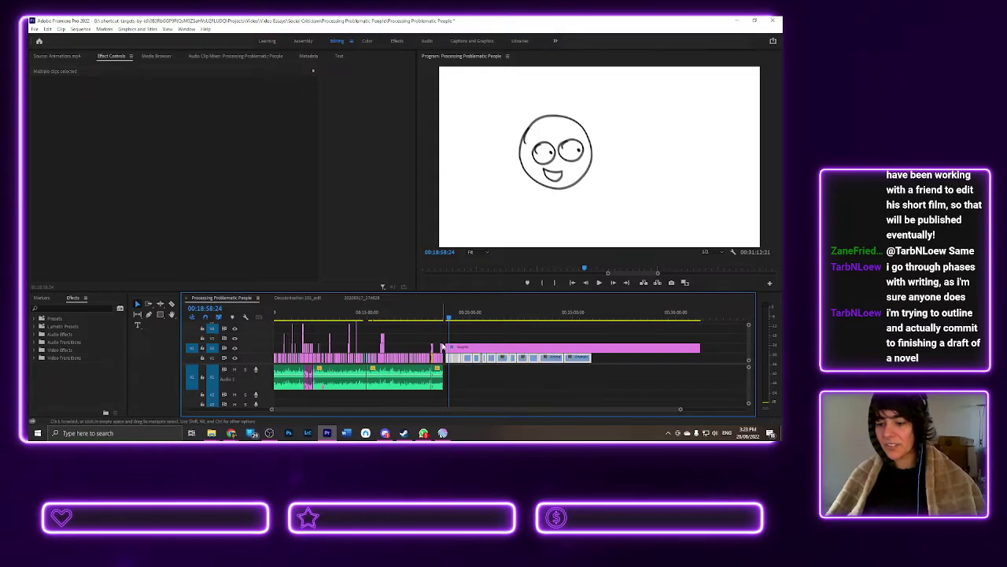
- Group the selected animation clips on the lower video track
{"action": "right_click", "coordinate": [549, 360]}
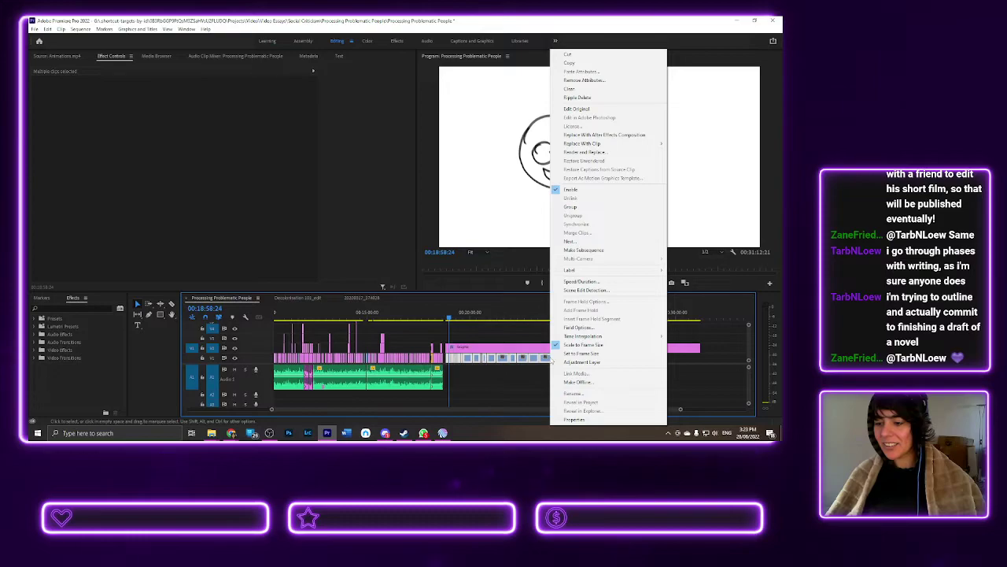
{"action": "left_click", "coordinate": [571, 207]}
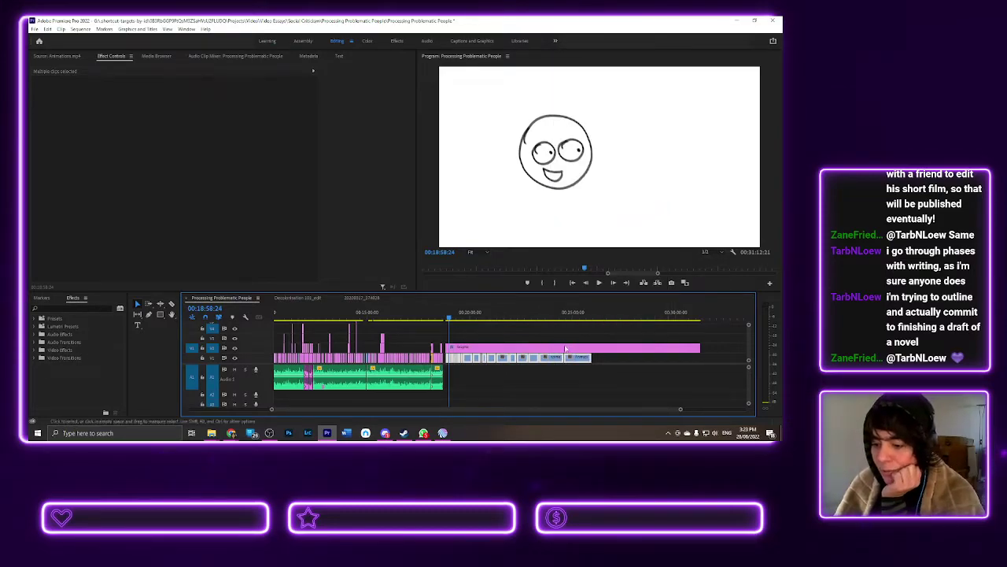
{"action": "right_click", "coordinate": [572, 361]}
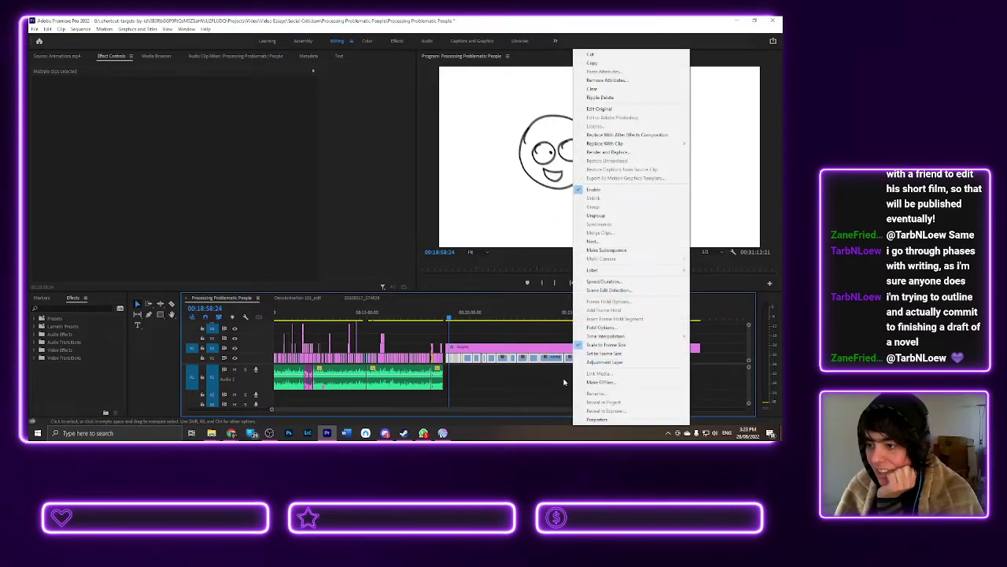
{"action": "left_click", "coordinate": [563, 383]}
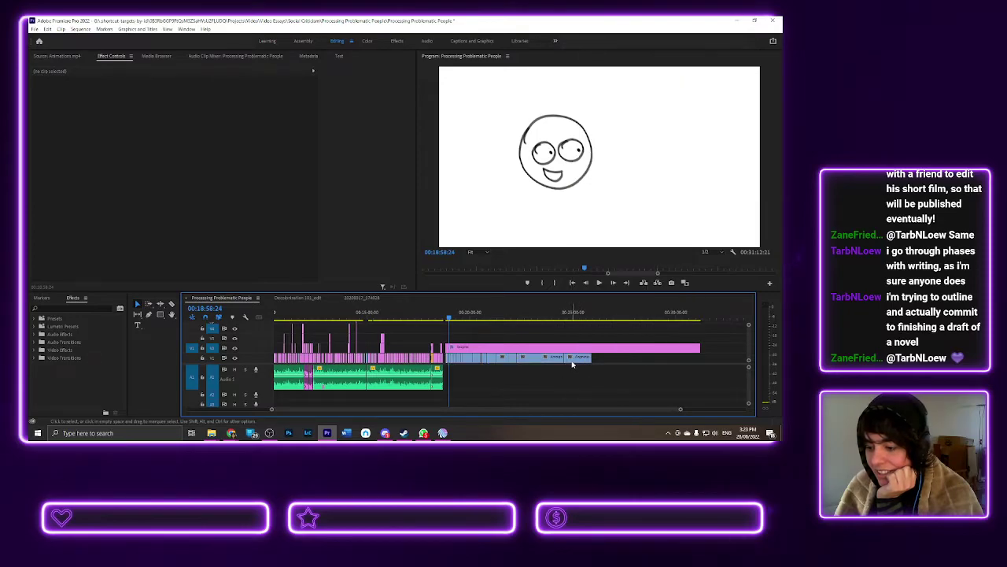
{"action": "right_click", "coordinate": [574, 362]}
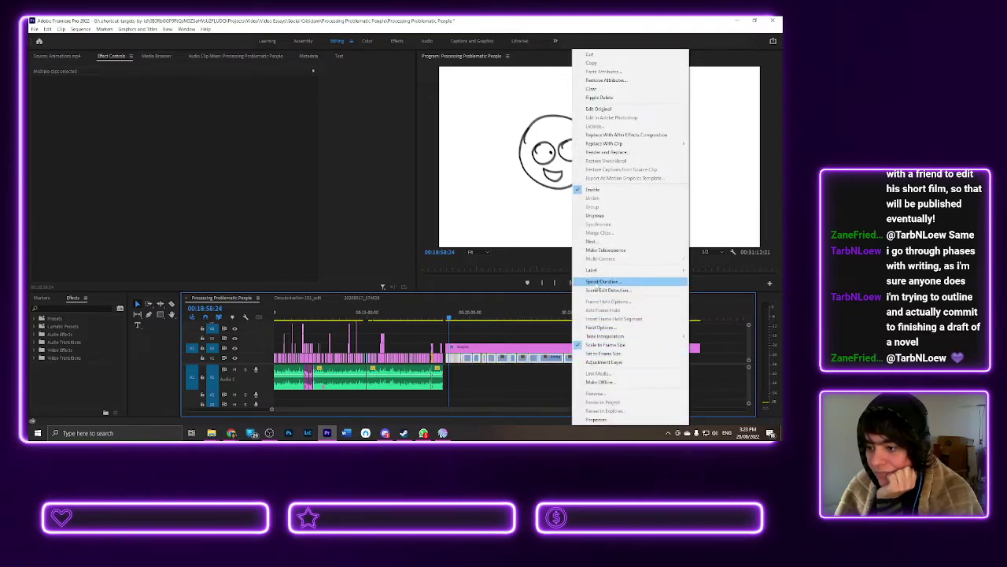
{"action": "left_click", "coordinate": [596, 281]}
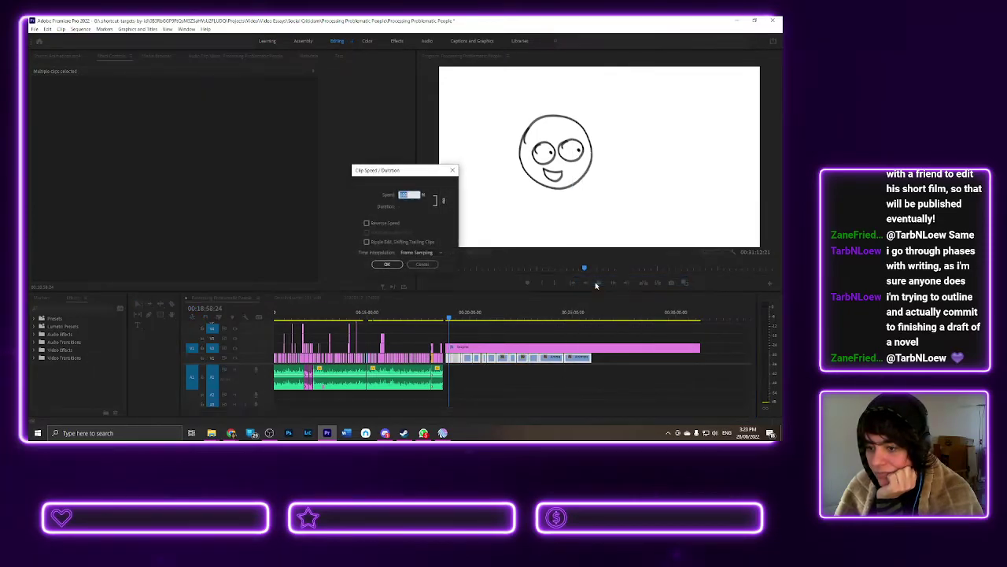
{"action": "left_click", "coordinate": [402, 209]}
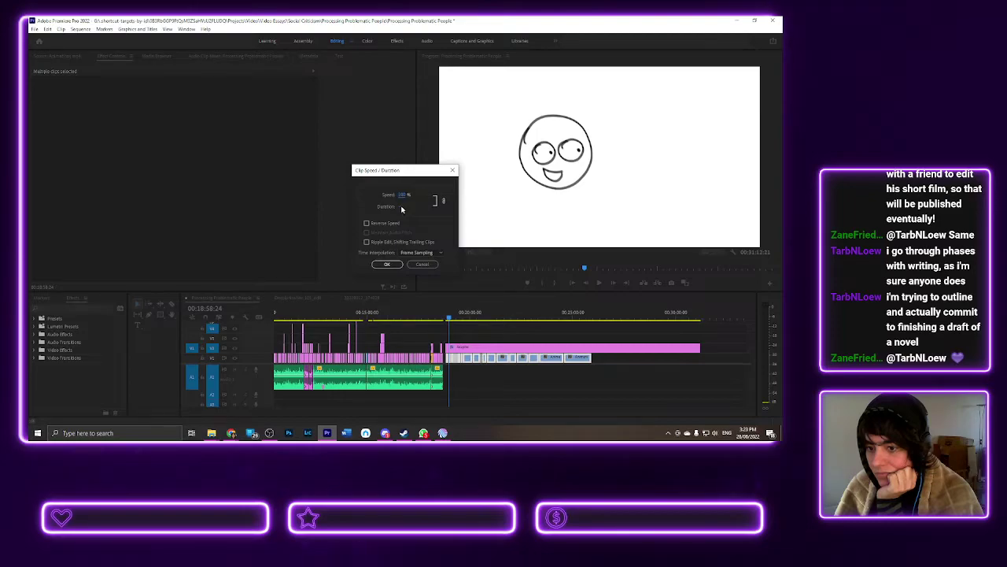
{"action": "left_click", "coordinate": [422, 263]}
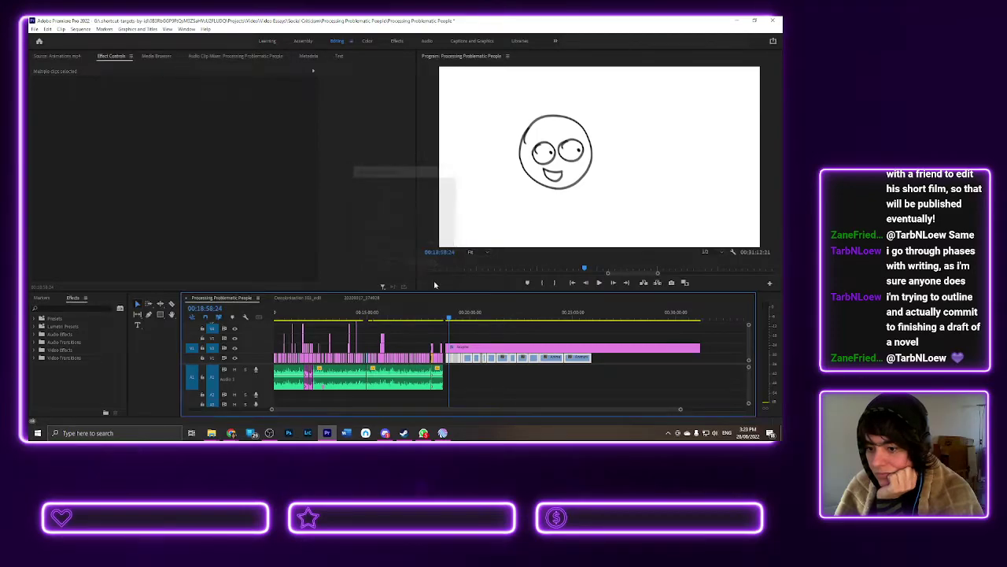
{"action": "right_click", "coordinate": [578, 360]}
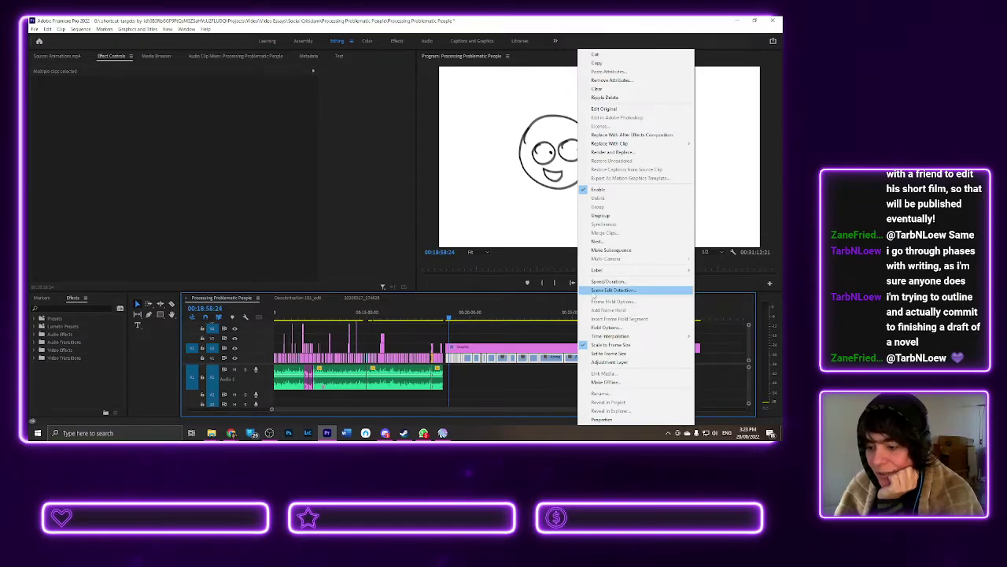
- Shorten the graphic clip above the animation clips so it ends with the last of them
{"action": "left_click", "coordinate": [537, 353]}
{"action": "left_click", "coordinate": [536, 349]}
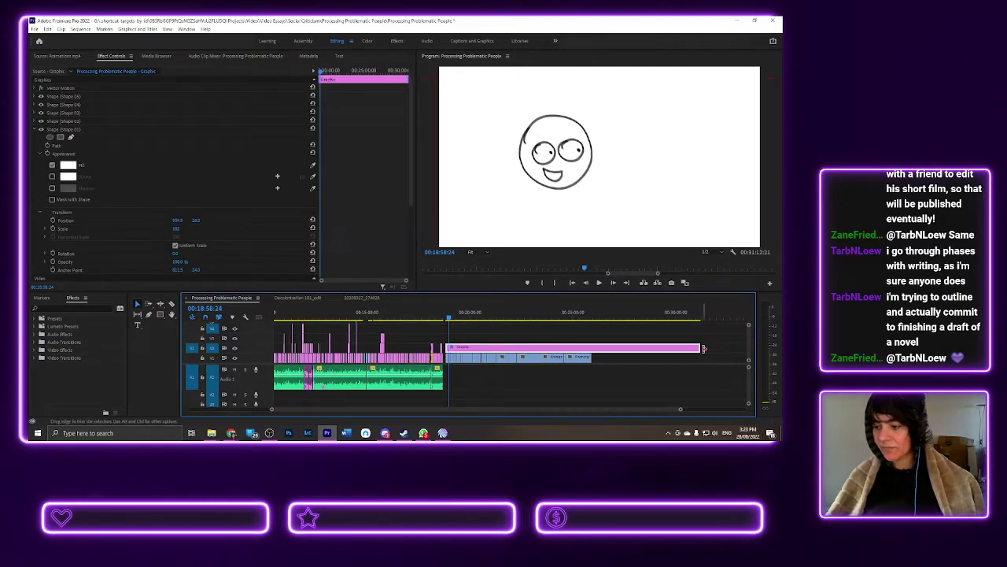
{"action": "left_click_drag", "start_coordinate": [697, 347], "coordinate": [587, 348]}
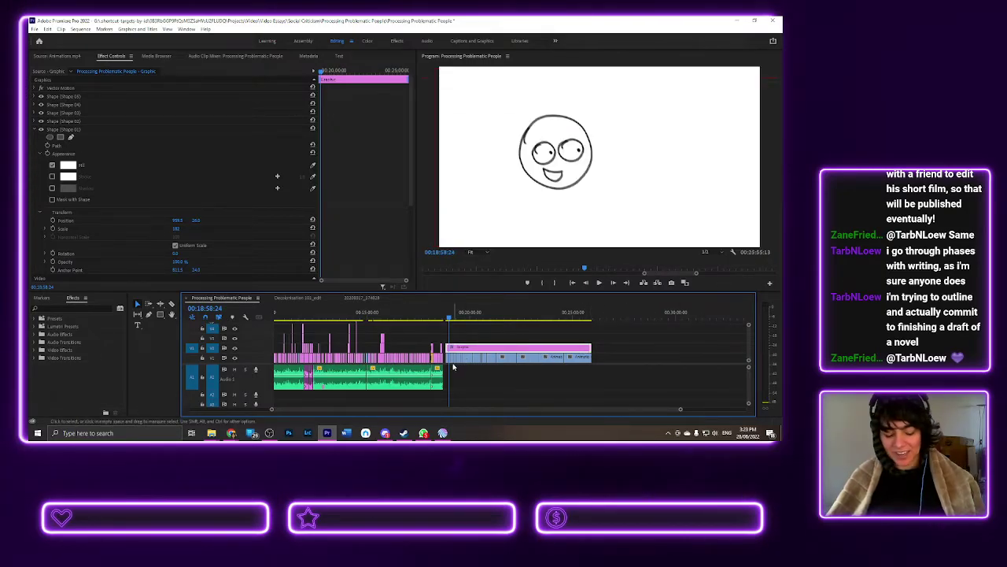
- Make a subsequence from the white graphic clip and the grouped animation clips beneath it
{"action": "scroll", "coordinate": [454, 367], "scroll_direction": "up", "scroll_amount": 4}
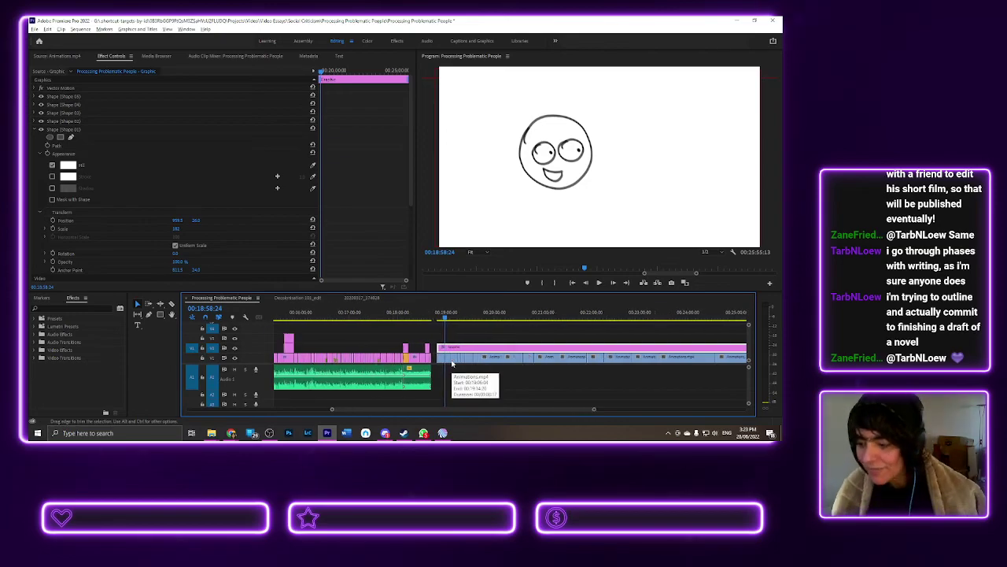
{"action": "scroll", "coordinate": [452, 360], "scroll_direction": "down", "scroll_amount": 3}
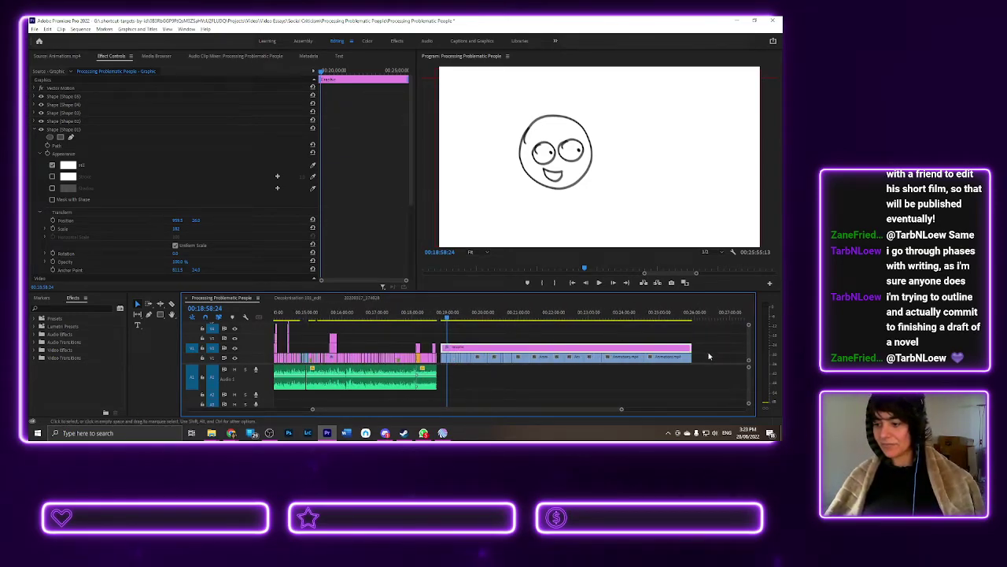
{"action": "left_click_drag", "start_coordinate": [694, 358], "coordinate": [442, 365]}
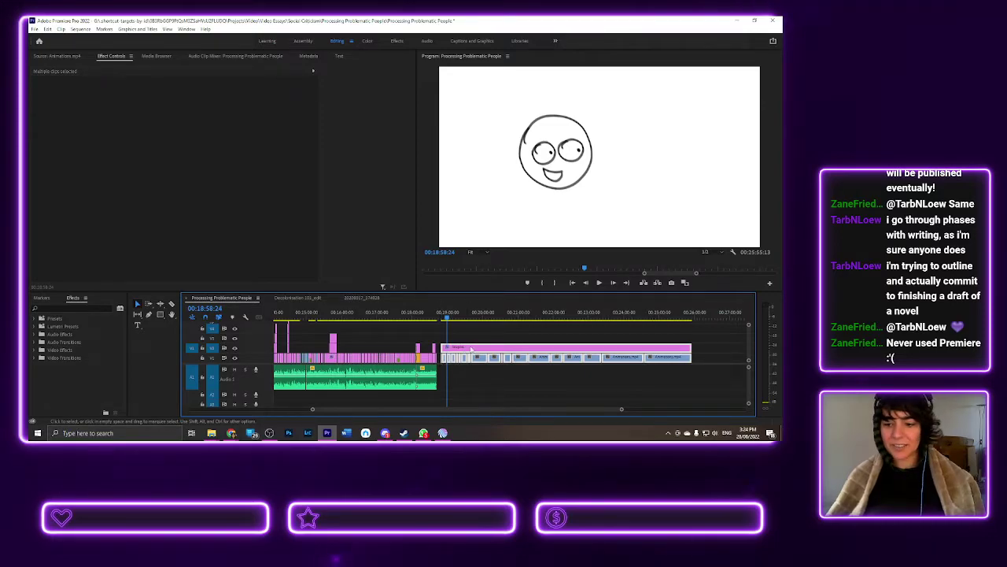
{"action": "right_click", "coordinate": [473, 348]}
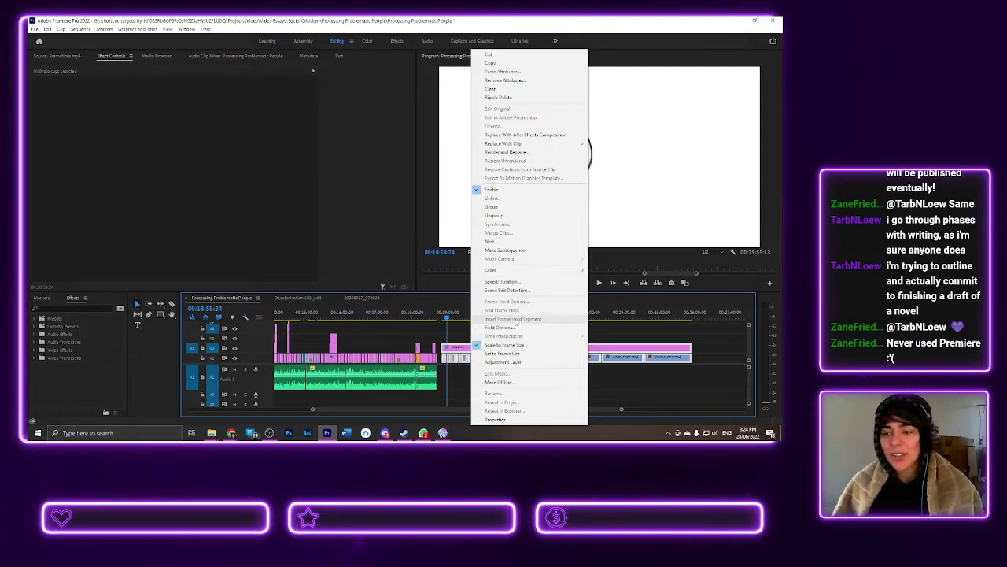
{"action": "left_click", "coordinate": [499, 251]}
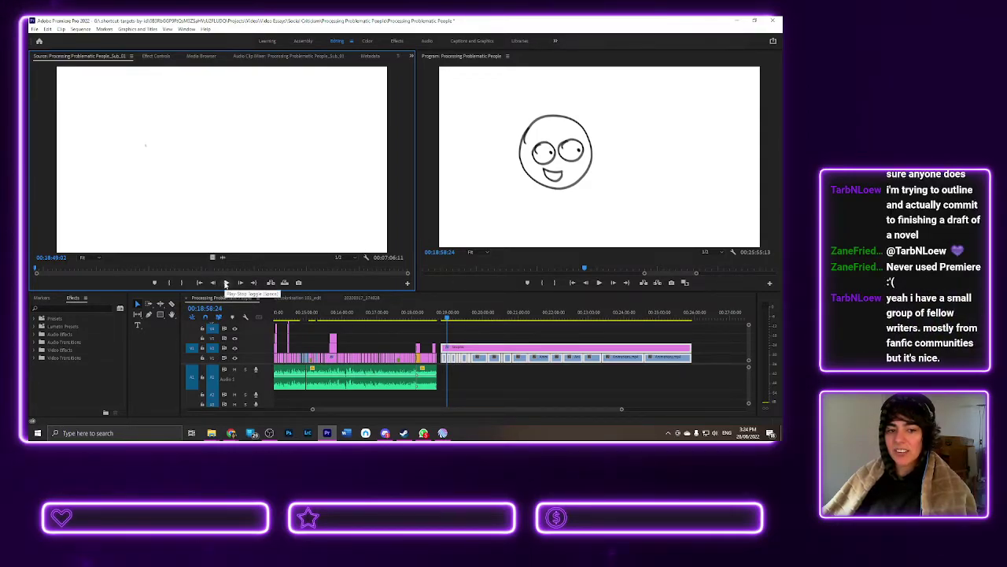
- Preview the start of the subsequence, and place its video on the graphic's track after the existing clips, at about 00:26:42
{"action": "left_click", "coordinate": [226, 283]}
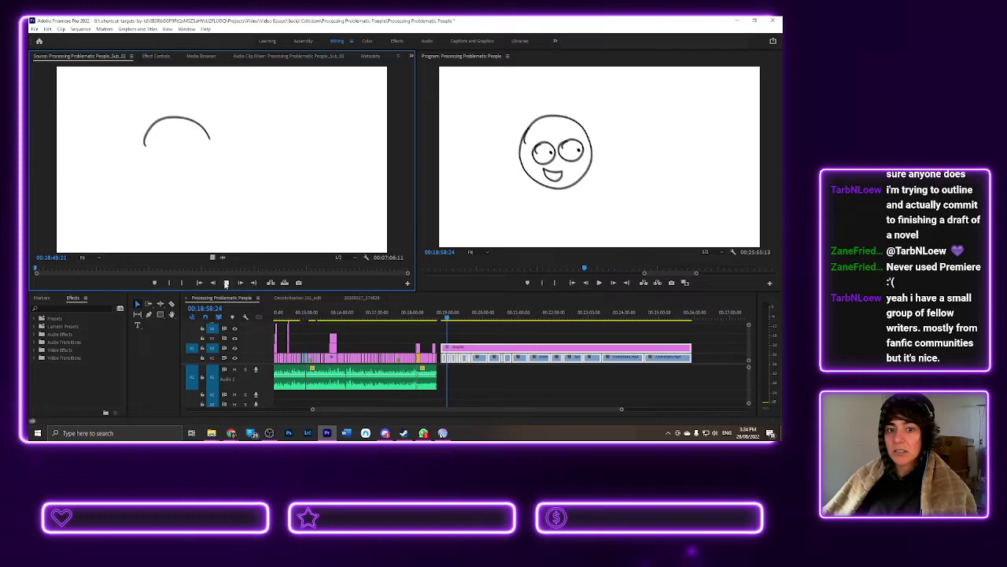
{"action": "left_click", "coordinate": [226, 283]}
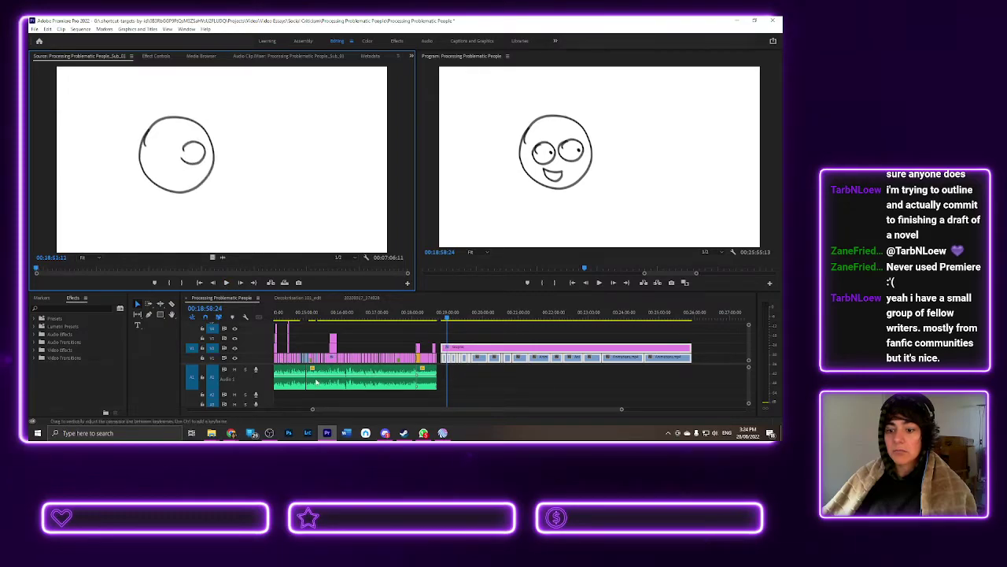
{"action": "scroll", "coordinate": [423, 406], "scroll_direction": "down", "scroll_amount": 5}
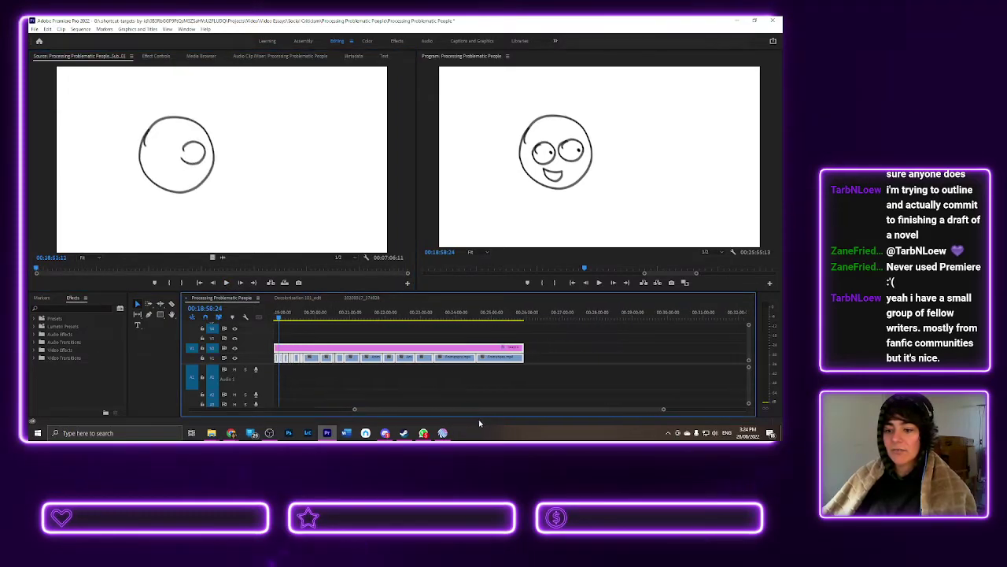
{"action": "left_click_drag", "start_coordinate": [213, 257], "coordinate": [469, 348]}
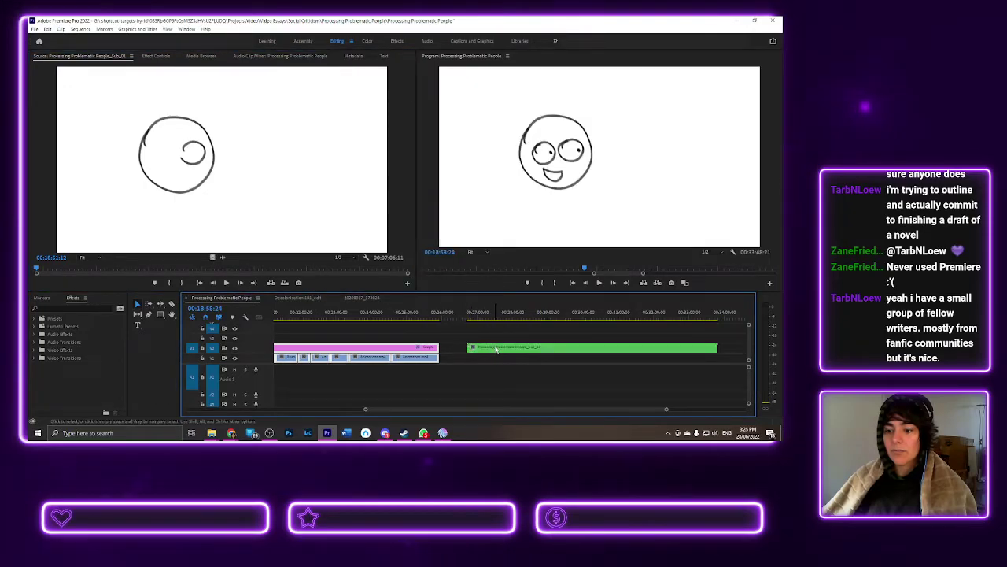
- Set the placed subsequence clip's duration to about 15 seconds
{"action": "right_click", "coordinate": [500, 348]}
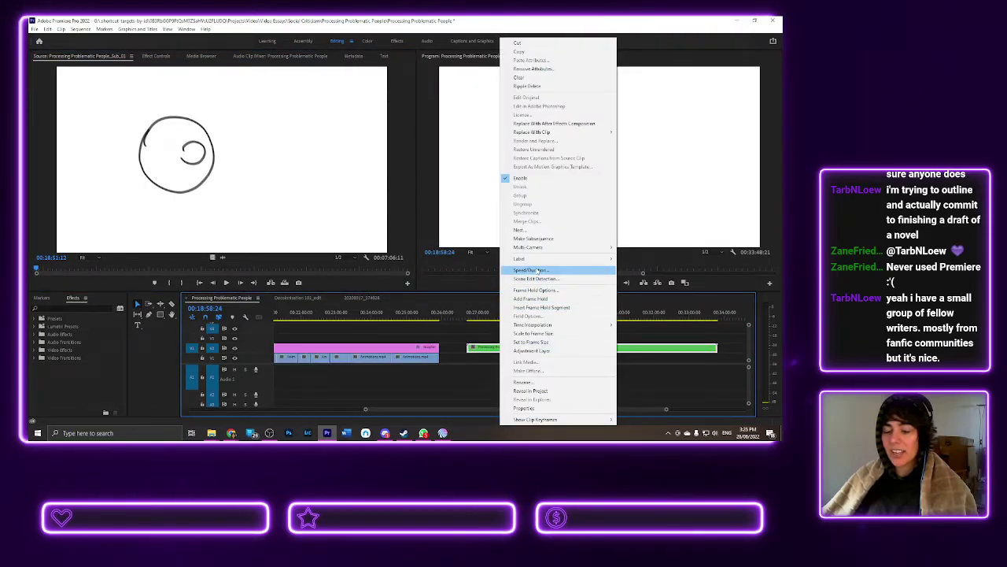
{"action": "left_click", "coordinate": [532, 269]}
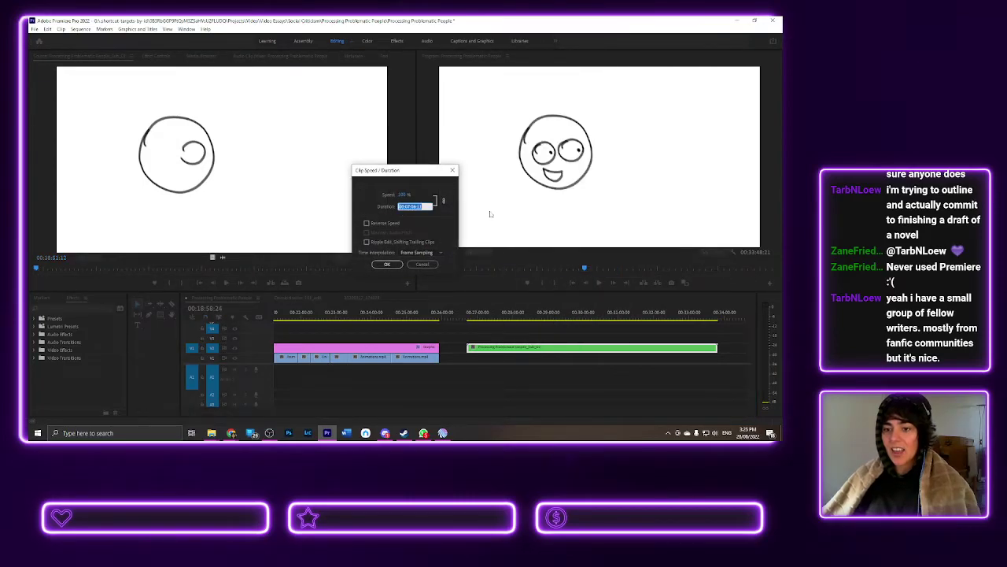
{"action": "key", "text": "Tab"}
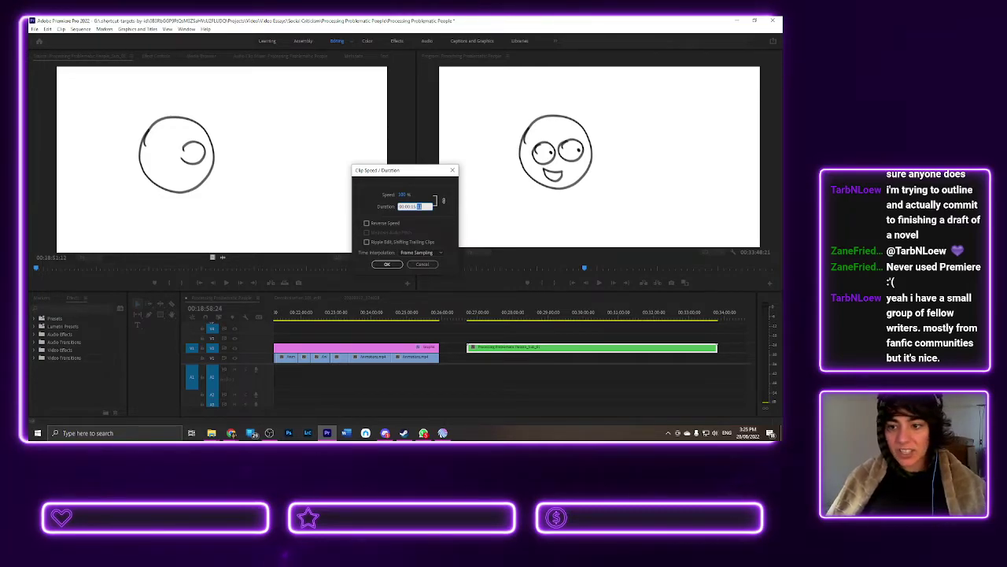
{"action": "key", "text": "Return"}
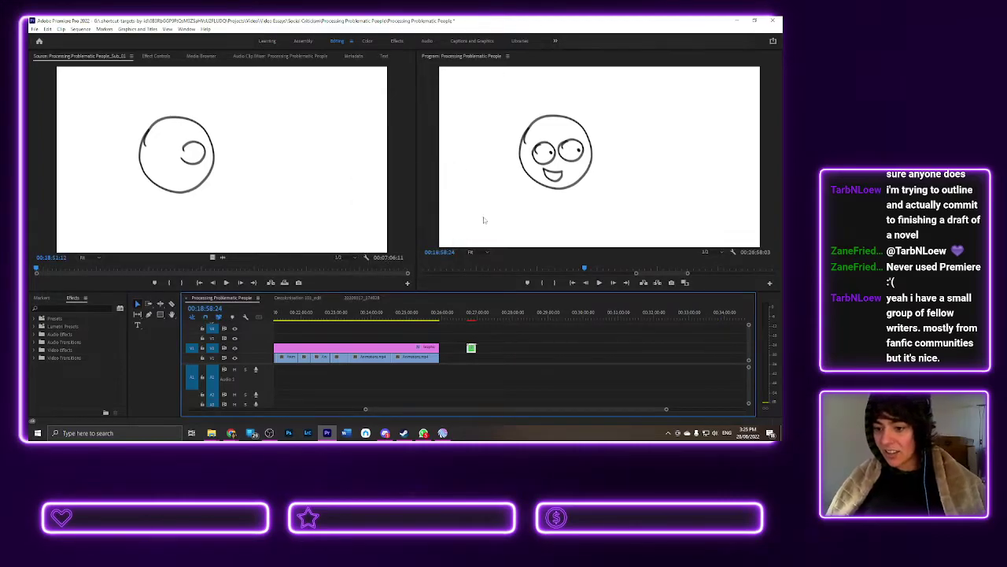
- Play the shortened subsequence clip from its start, and undo its duration change
{"action": "scroll", "coordinate": [470, 323], "scroll_direction": "up", "scroll_amount": 6}
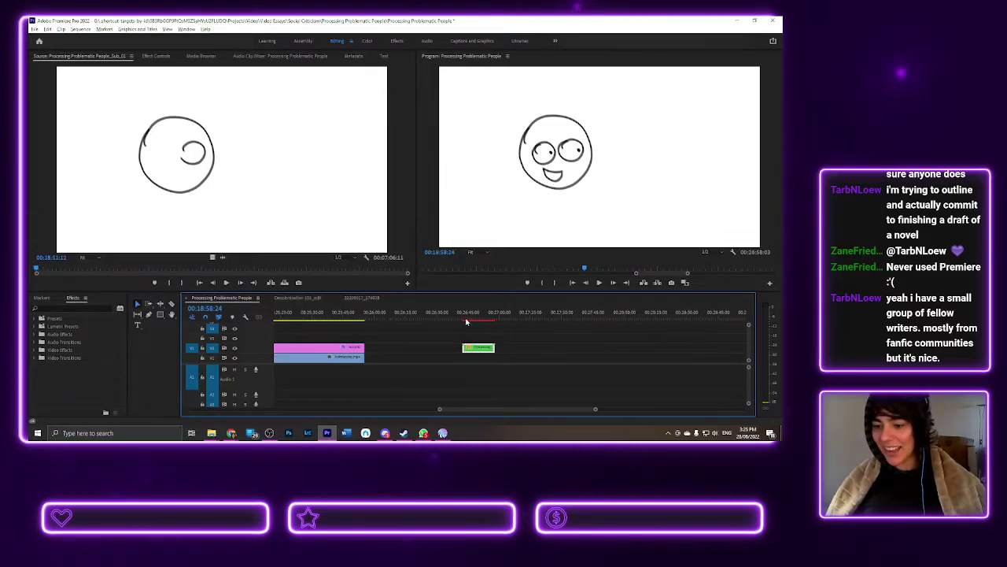
{"action": "left_click", "coordinate": [462, 317]}
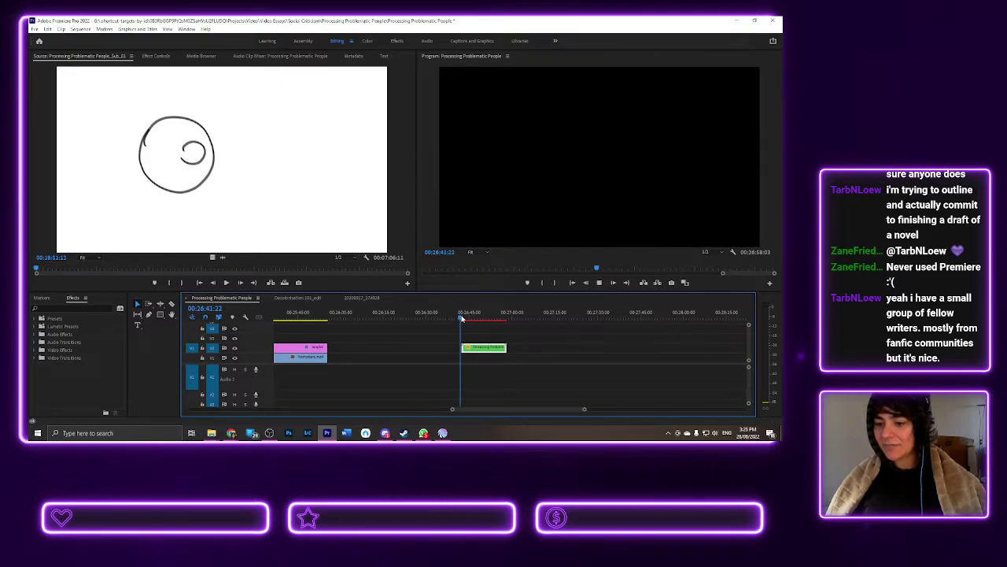
{"action": "key", "text": "space"}
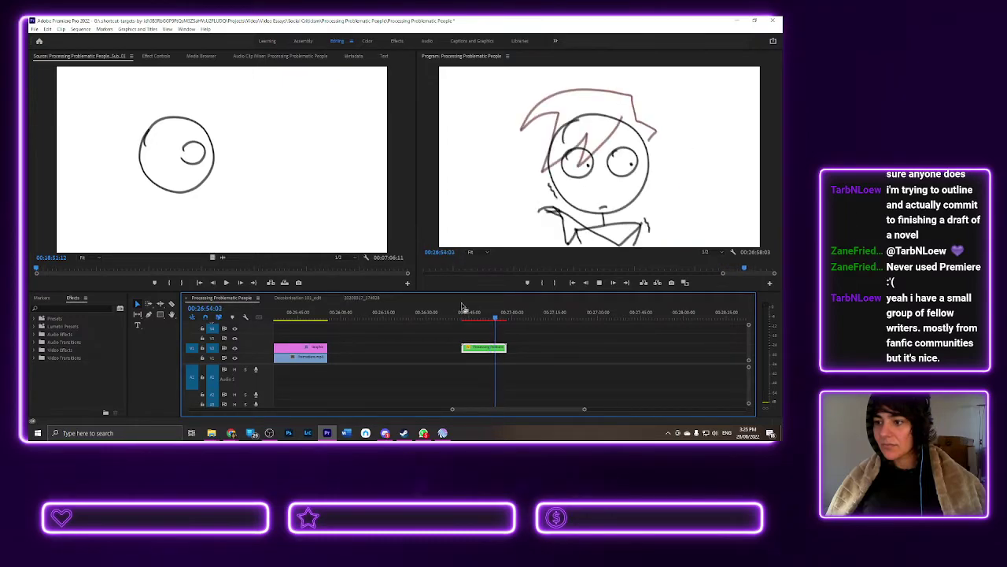
{"action": "key", "text": "space"}
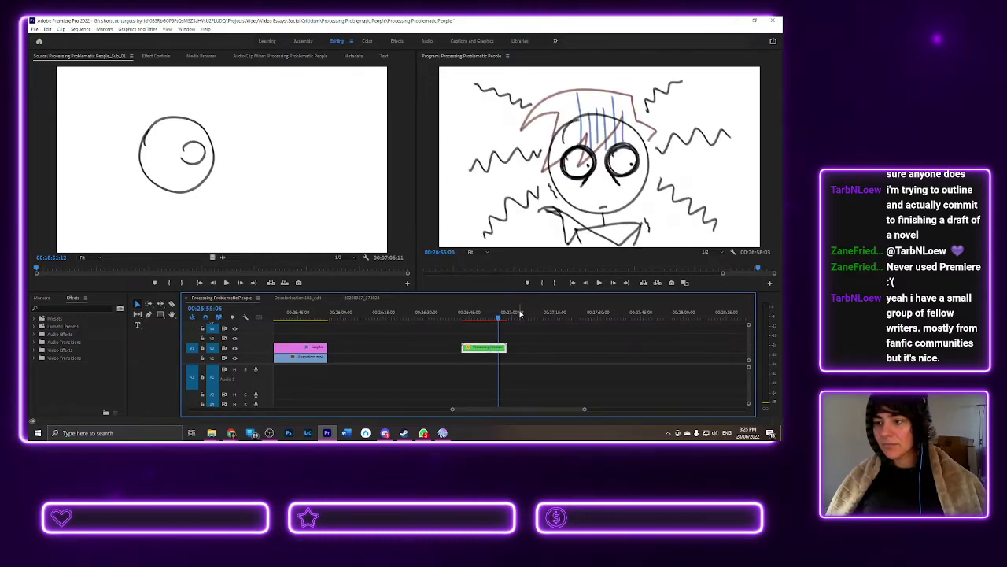
{"action": "key", "text": "ctrl+z"}
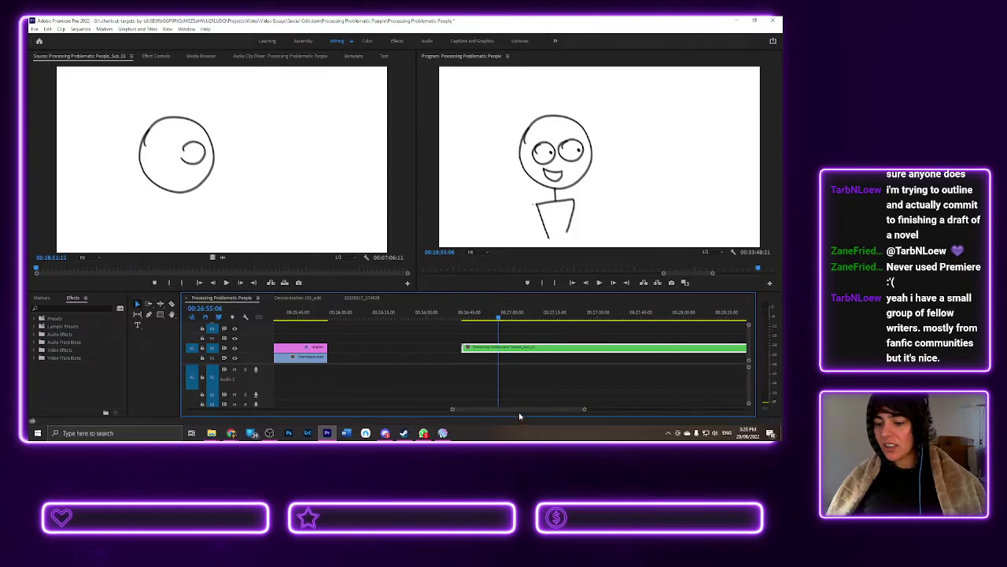
- Play the early part of the timeline around 00:00:50 and return the playhead to about 00:00:46
{"action": "left_click_drag", "start_coordinate": [518, 412], "coordinate": [238, 395]}
{"action": "left_click", "coordinate": [409, 313]}
{"action": "key", "text": "space"}
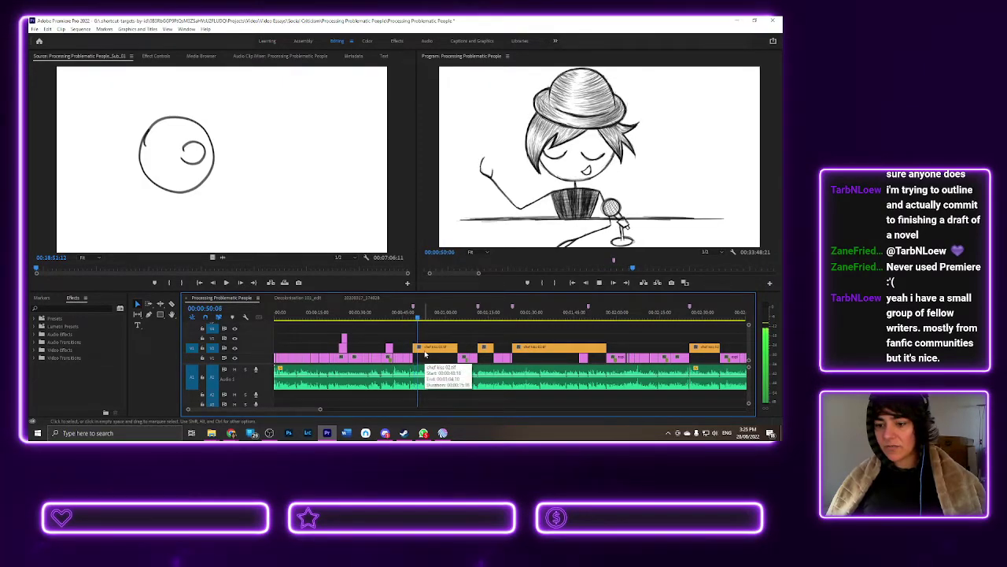
{"action": "key", "text": "space"}
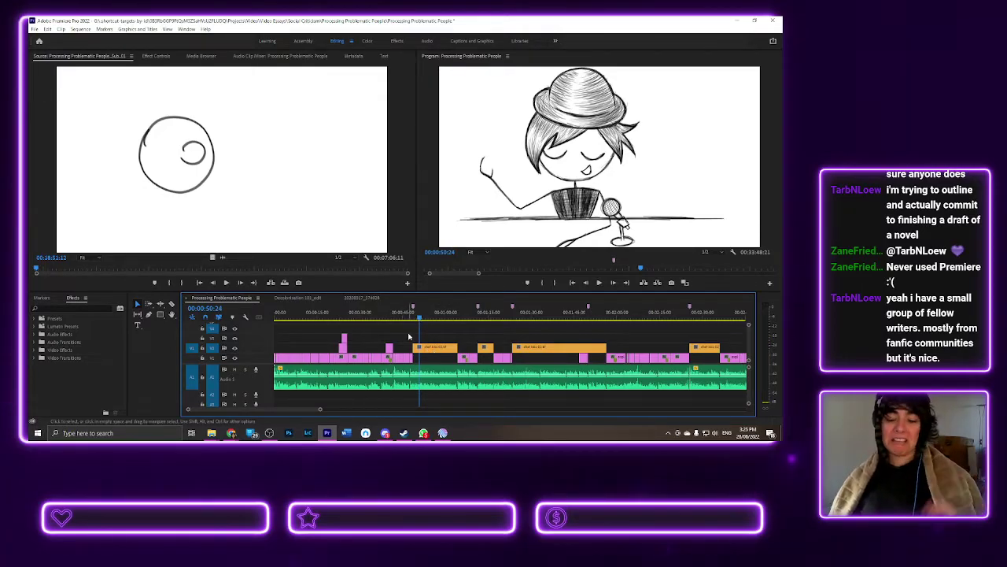
{"action": "left_click", "coordinate": [409, 316]}
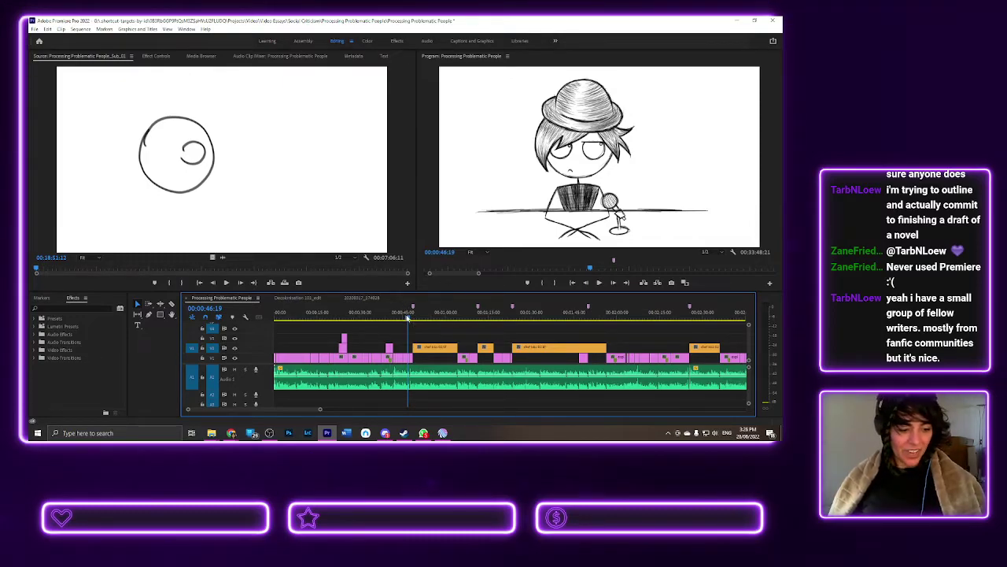
- Play the timeline from about 00:00:47 to 00:00:49
{"action": "left_click", "coordinate": [407, 317]}
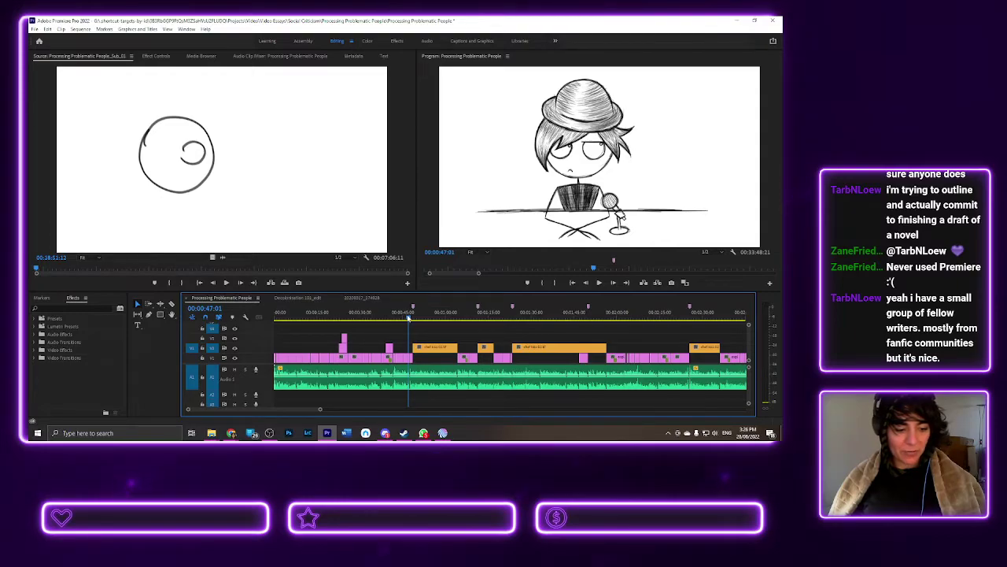
{"action": "key", "text": "space"}
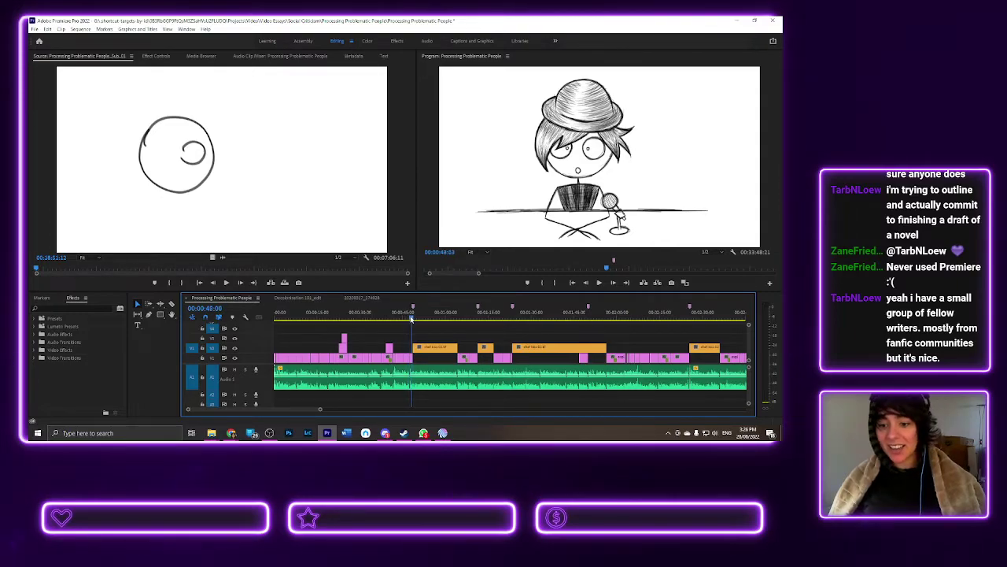
{"action": "key", "text": "space"}
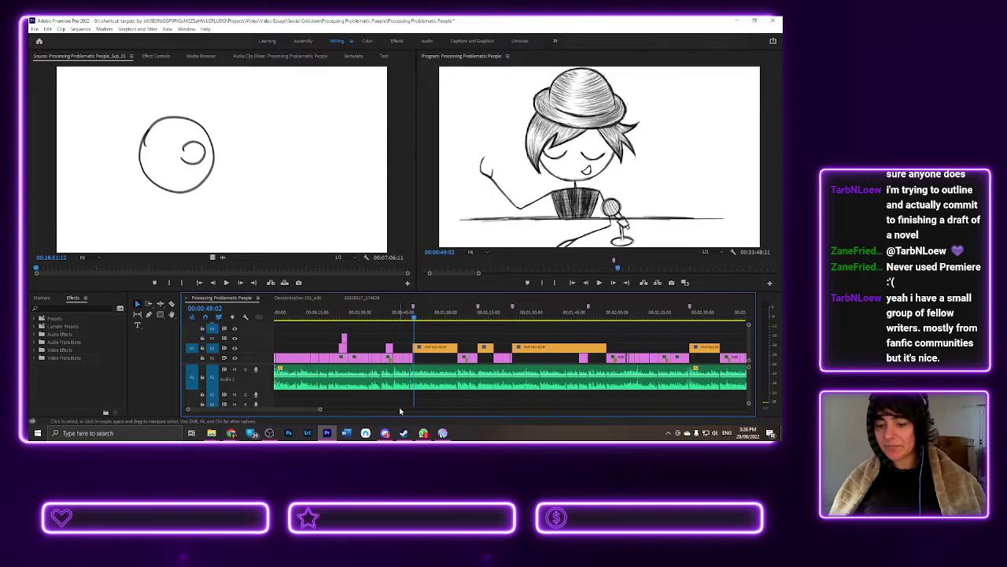
{"action": "scroll", "coordinate": [306, 408], "scroll_direction": "down", "scroll_amount": 1}
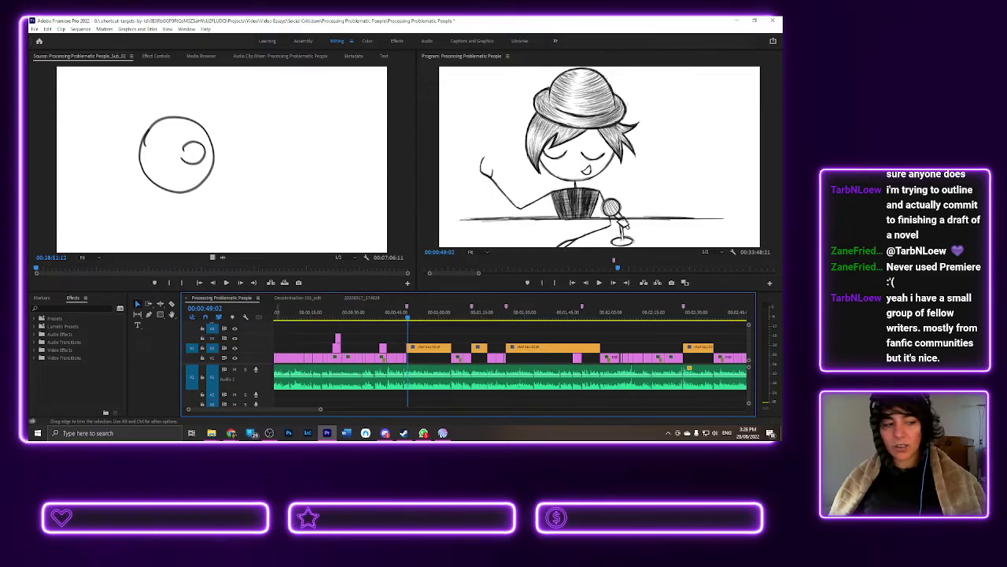
{"action": "key", "text": "alt+Tab"}
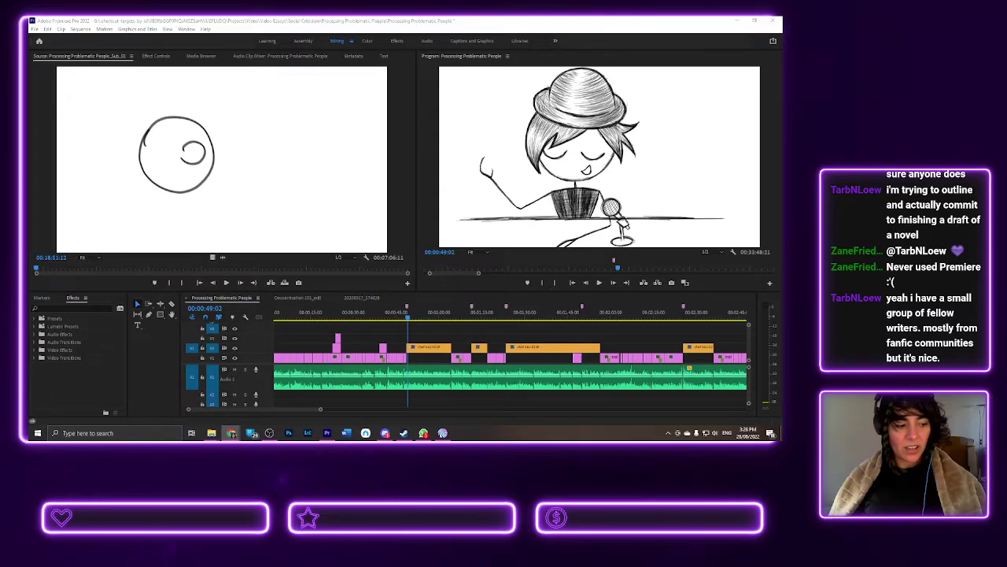
{"action": "key", "text": "alt+Tab"}
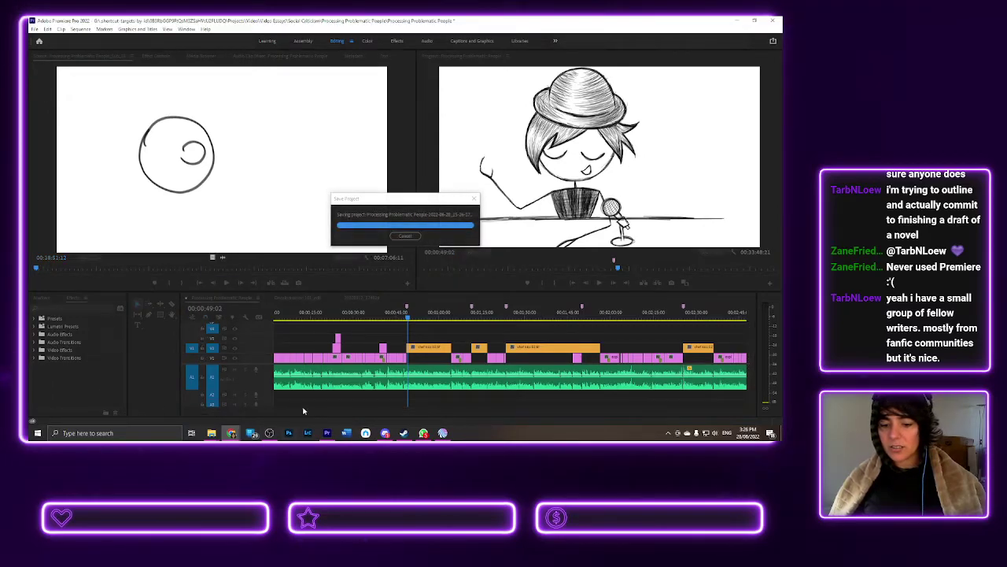
- Move the long graphic clip above the animation clips up to track V3, and delete the original animation clips beneath it
{"action": "left_click_drag", "start_coordinate": [300, 414], "coordinate": [549, 440]}
{"action": "scroll", "coordinate": [441, 375], "scroll_direction": "down", "scroll_amount": 5}
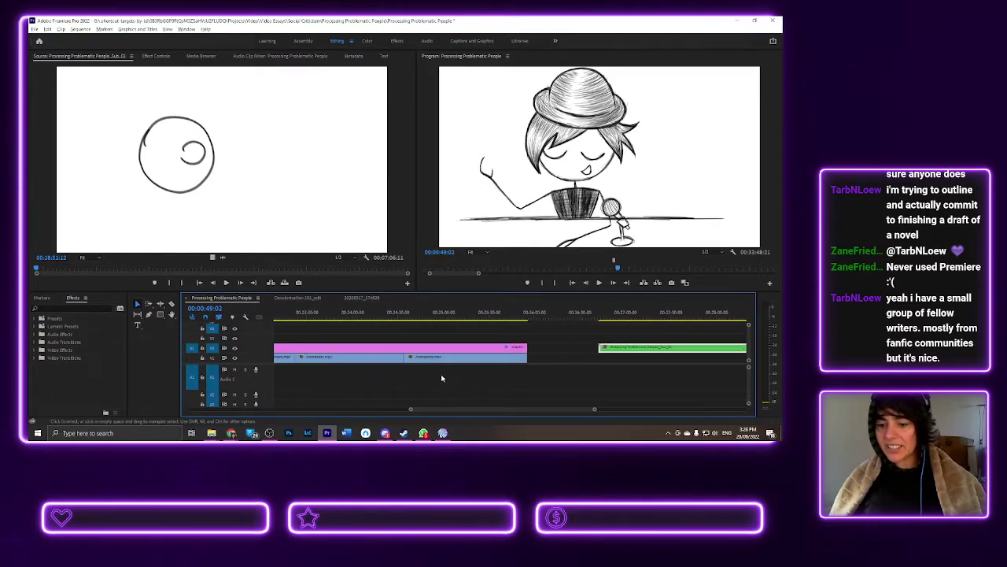
{"action": "left_click_drag", "start_coordinate": [453, 410], "coordinate": [432, 407]}
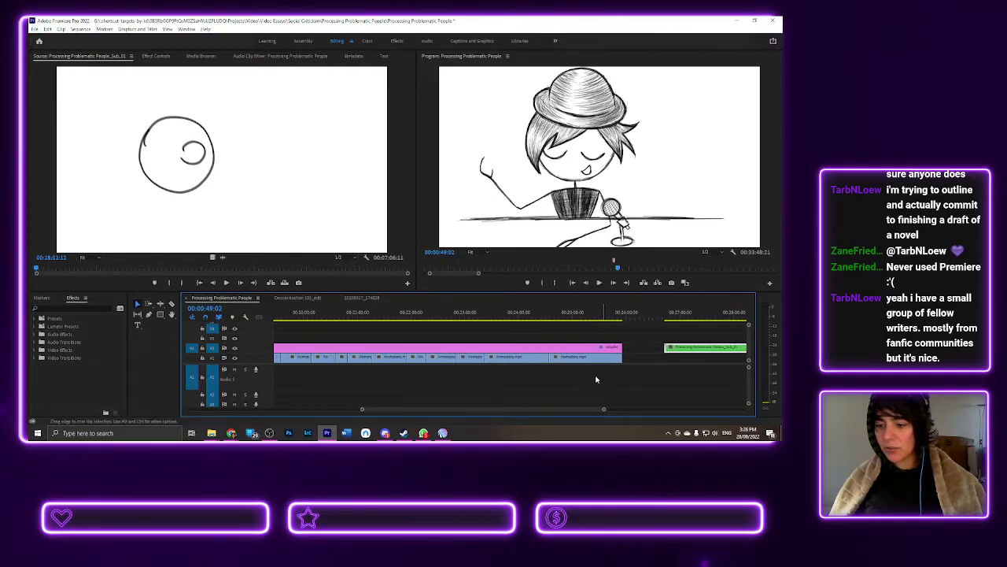
{"action": "scroll", "coordinate": [438, 354], "scroll_direction": "down", "scroll_amount": 3}
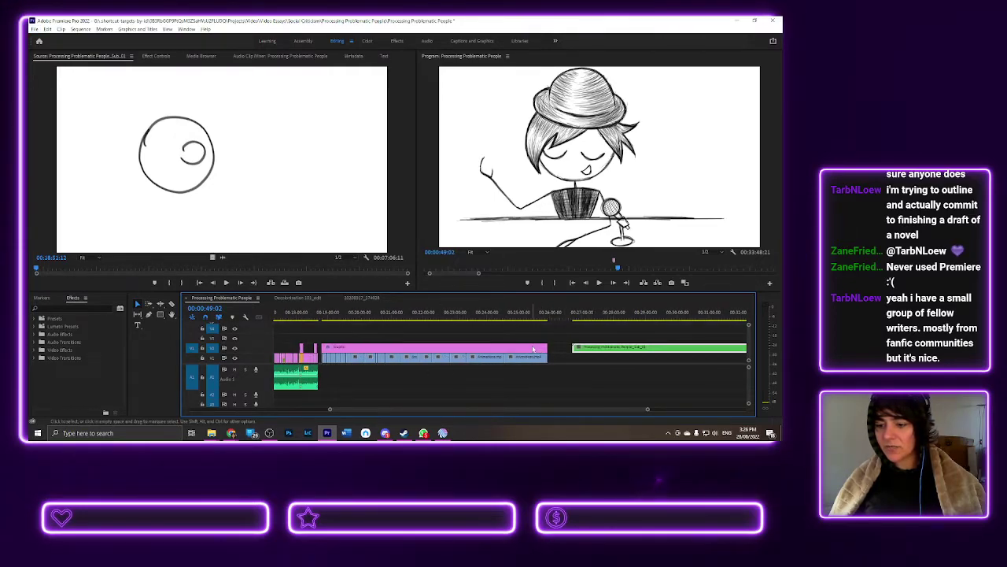
{"action": "left_click_drag", "start_coordinate": [528, 349], "coordinate": [548, 339]}
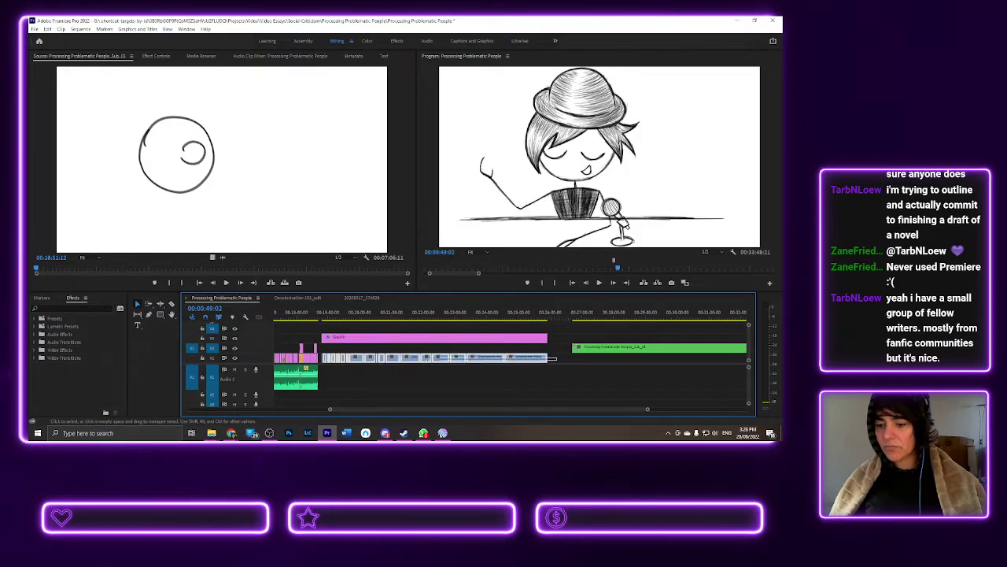
{"action": "left_click_drag", "start_coordinate": [319, 364], "coordinate": [319, 364]}
- Split the subsequence clip at 00:27:43:04 with the Razor tool, and play on from the cut
{"action": "mouse_move", "coordinate": [602, 319]}
{"action": "left_mouse_down"}
{"action": "mouse_move", "coordinate": [642, 319]}
{"action": "mouse_move", "coordinate": [574, 321]}
{"action": "mouse_move", "coordinate": [606, 321]}
{"action": "left_mouse_up"}
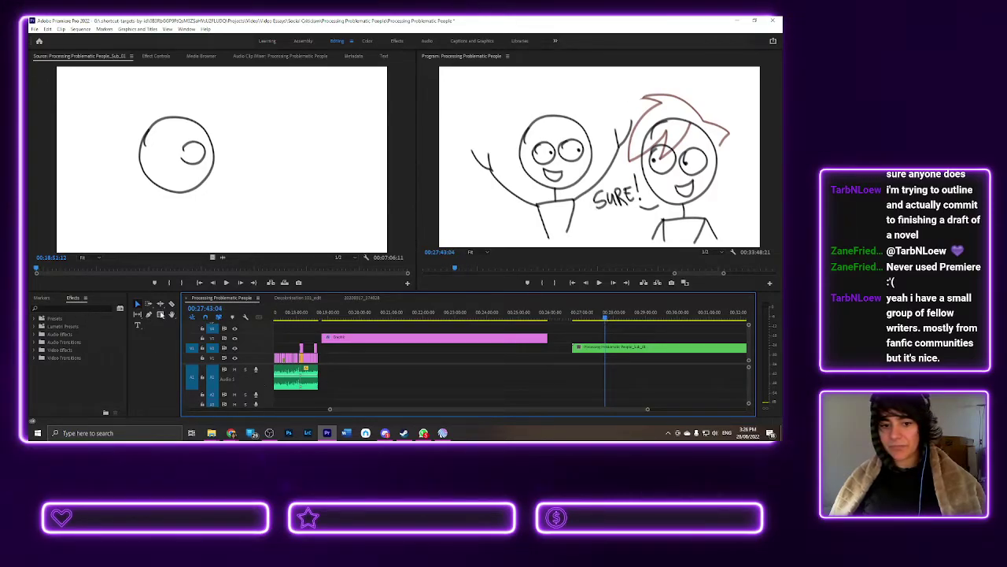
{"action": "left_click", "coordinate": [171, 305]}
{"action": "left_click", "coordinate": [605, 348]}
{"action": "key", "text": "space"}
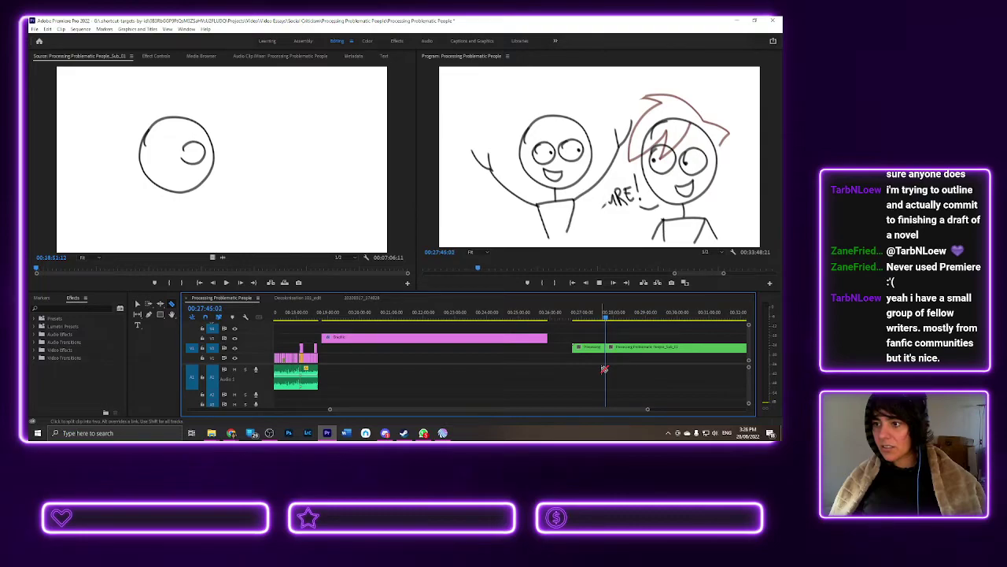
{"action": "left_click", "coordinate": [606, 318]}
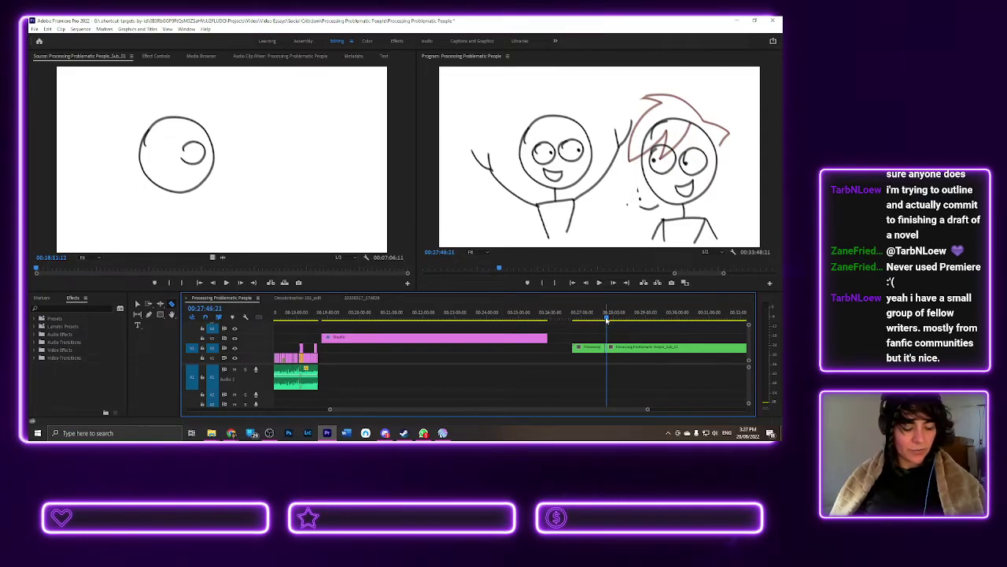
- Split the remaining subsequence clip at about 00:28:29 and again at about 00:29:10, where the drawn scenes change
{"action": "mouse_move", "coordinate": [606, 318]}
{"action": "left_mouse_down"}
{"action": "mouse_move", "coordinate": [637, 325]}
{"action": "mouse_move", "coordinate": [628, 322]}
{"action": "left_mouse_up"}
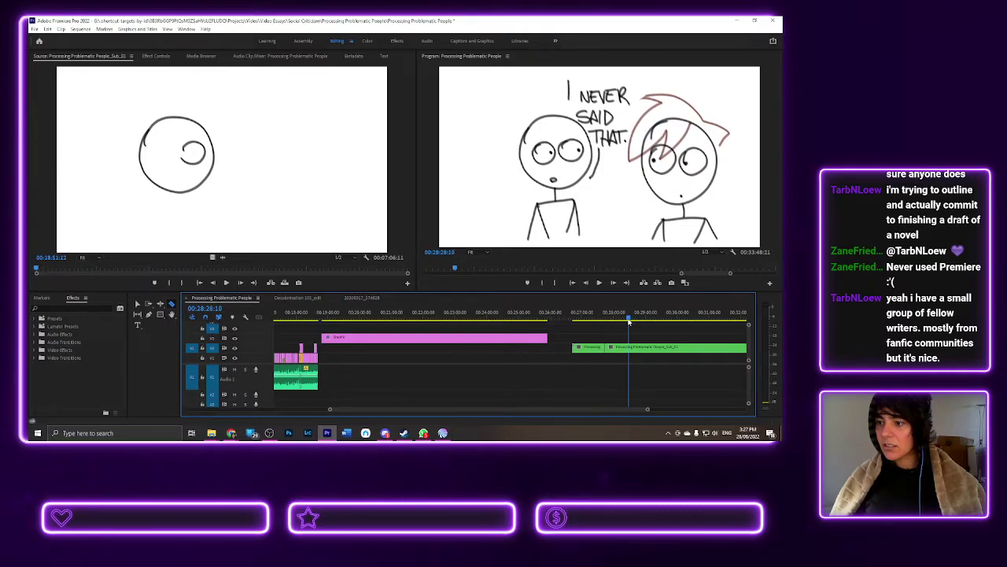
{"action": "left_click_drag", "start_coordinate": [629, 322], "coordinate": [629, 321]}
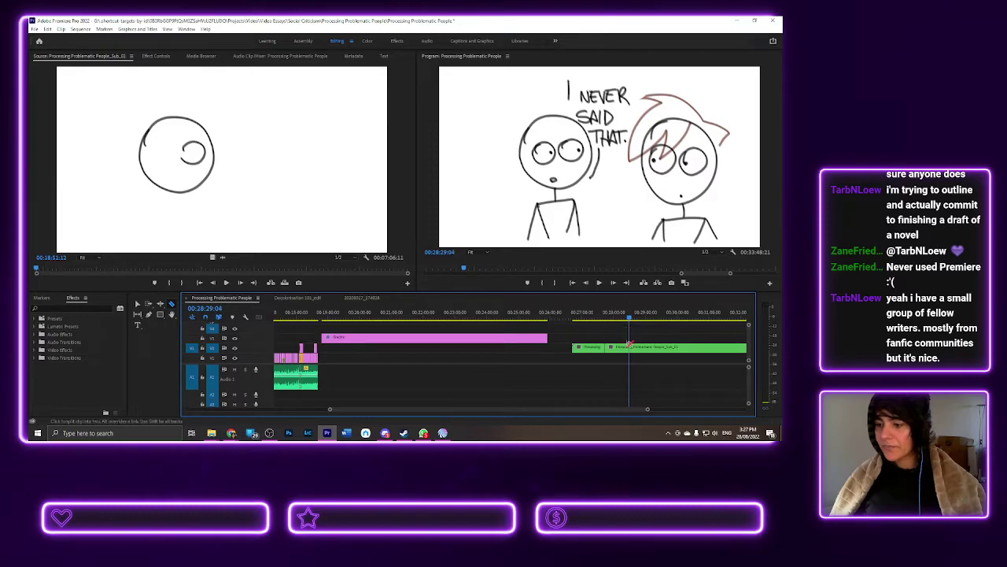
{"action": "left_click_drag", "start_coordinate": [632, 322], "coordinate": [650, 321]}
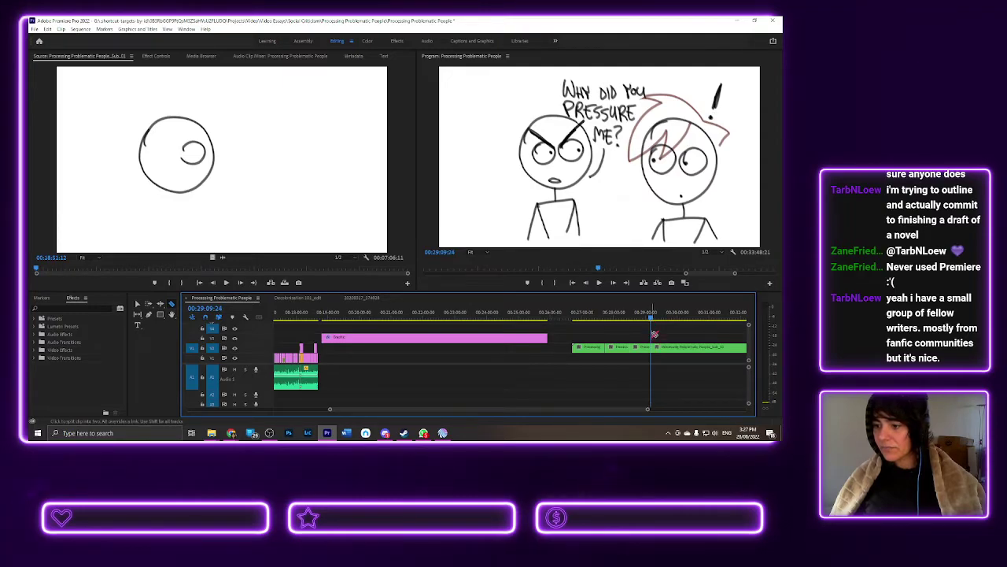
- Split the remaining subsequence clip at 00:31:15:14 on the blank frame, and check the last piece up to about 00:32:51
{"action": "left_click_drag", "start_coordinate": [651, 320], "coordinate": [694, 331]}
{"action": "left_click_drag", "start_coordinate": [627, 410], "coordinate": [673, 410]}
{"action": "left_click_drag", "start_coordinate": [513, 318], "coordinate": [538, 324]}
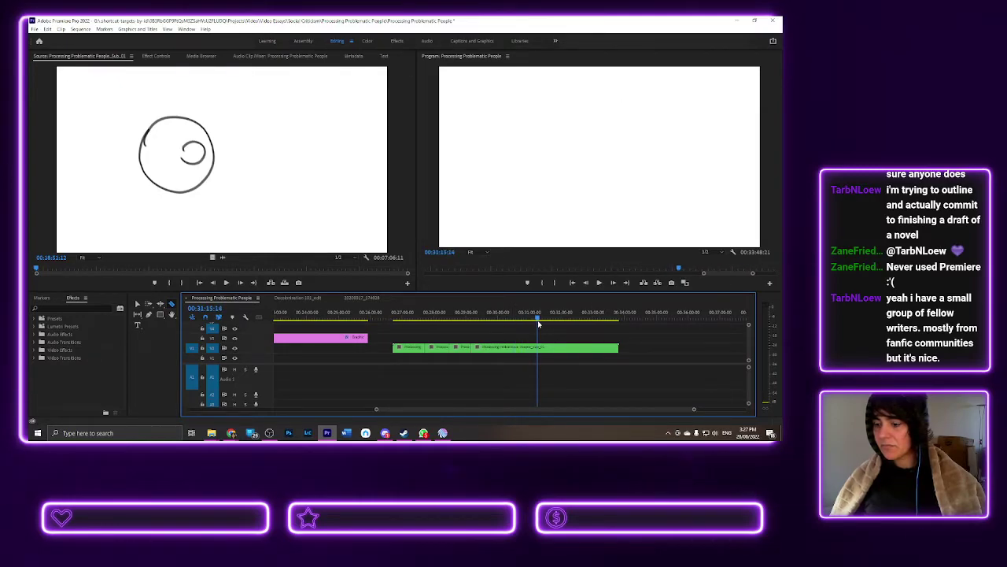
{"action": "left_click", "coordinate": [539, 347]}
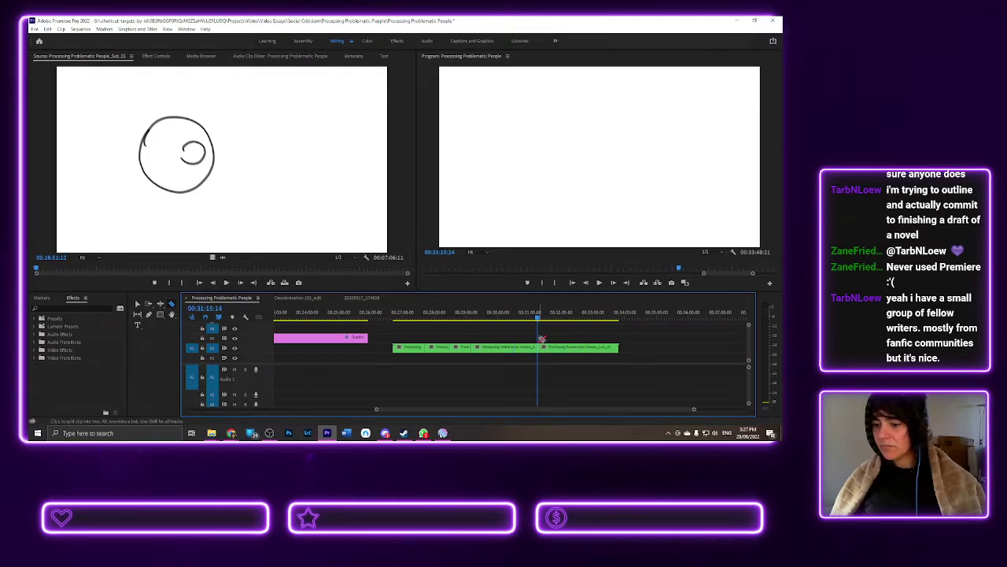
{"action": "left_click_drag", "start_coordinate": [539, 322], "coordinate": [588, 320]}
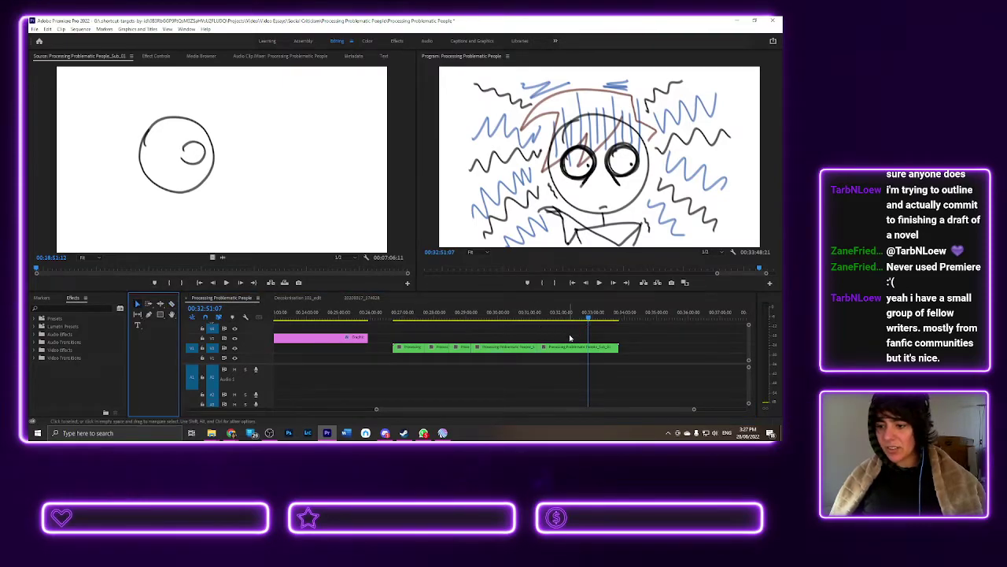
- Remove all five split subsequence pieces from the timeline, and undo the removal
{"action": "left_click_drag", "start_coordinate": [569, 340], "coordinate": [411, 351]}
{"action": "key", "text": "Delete"}
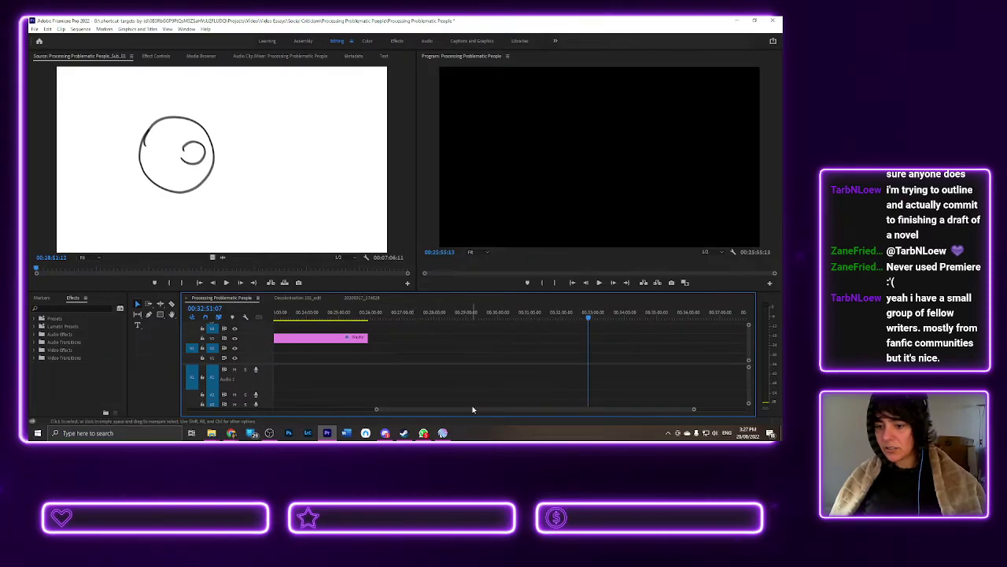
{"action": "mouse_move", "coordinate": [473, 408]}
{"action": "left_mouse_down"}
{"action": "mouse_move", "coordinate": [315, 412]}
{"action": "mouse_move", "coordinate": [458, 414]}
{"action": "left_mouse_up"}
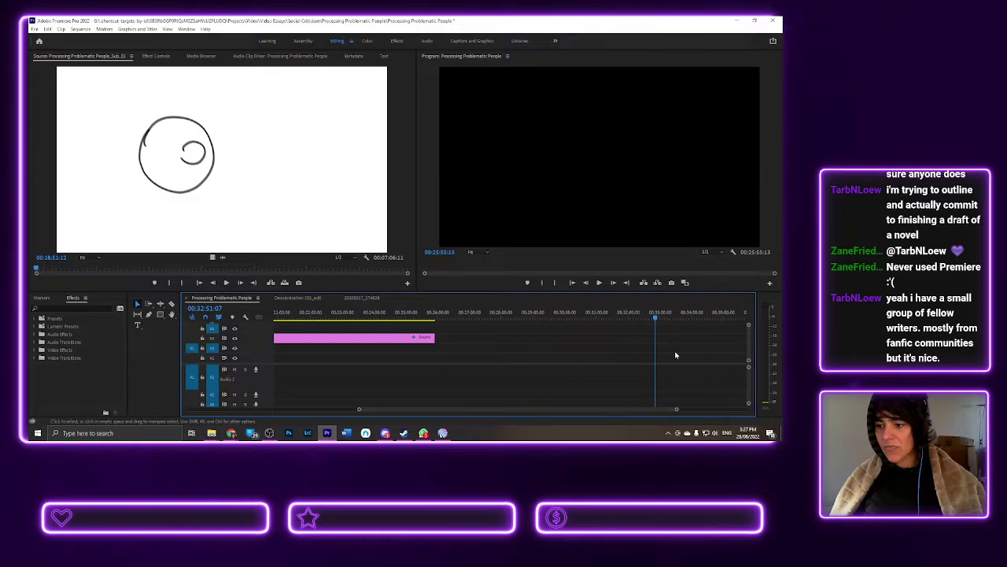
{"action": "key", "text": "ctrl+z"}
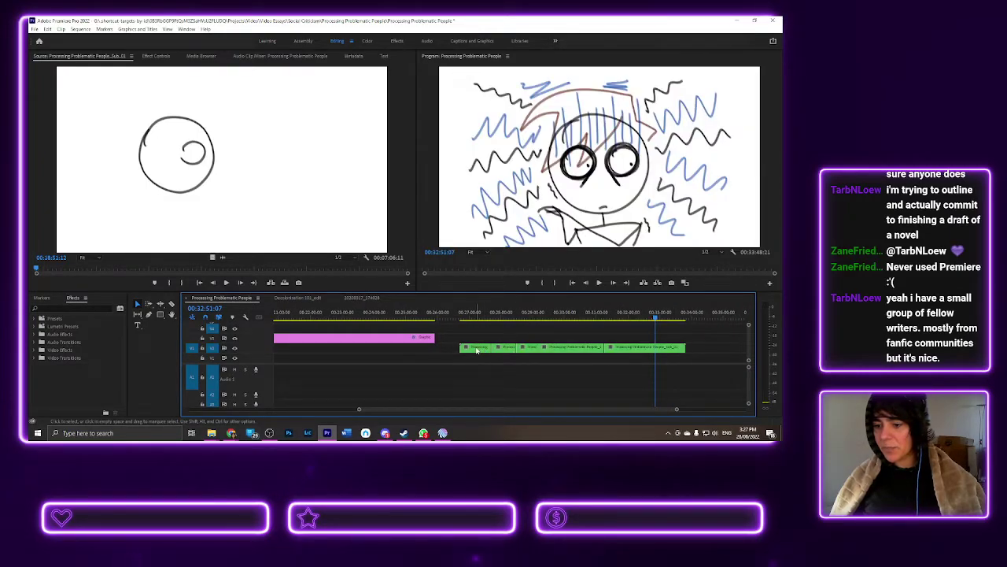
- Try setting the speed of all five subsequence pieces to 50%
{"action": "left_click_drag", "start_coordinate": [649, 340], "coordinate": [475, 352]}
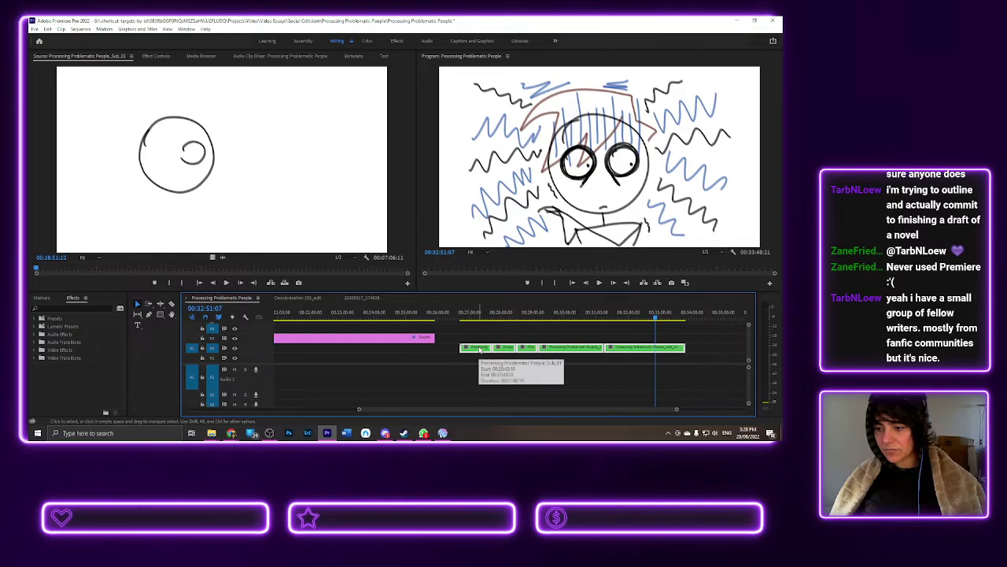
{"action": "right_click", "coordinate": [480, 349]}
{"action": "left_click", "coordinate": [507, 281]}
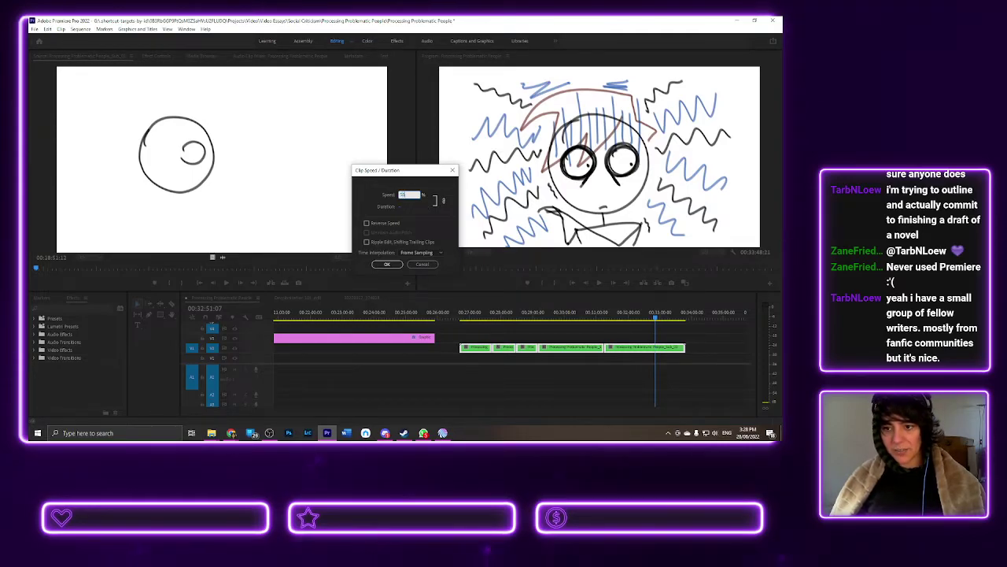
{"action": "key", "text": "Return"}
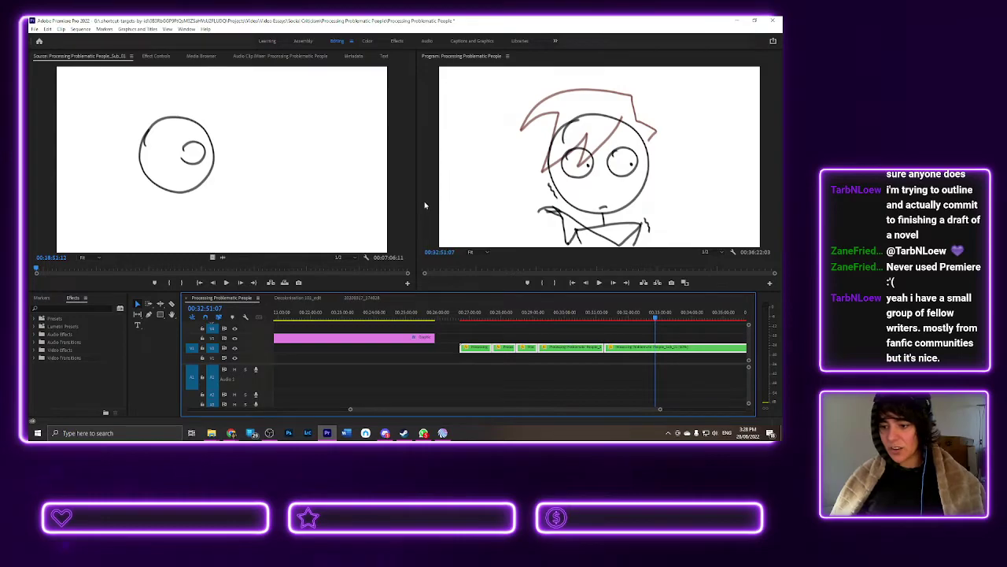
- Set the speed of all five subsequence pieces to 150%
{"action": "right_click", "coordinate": [471, 349]}
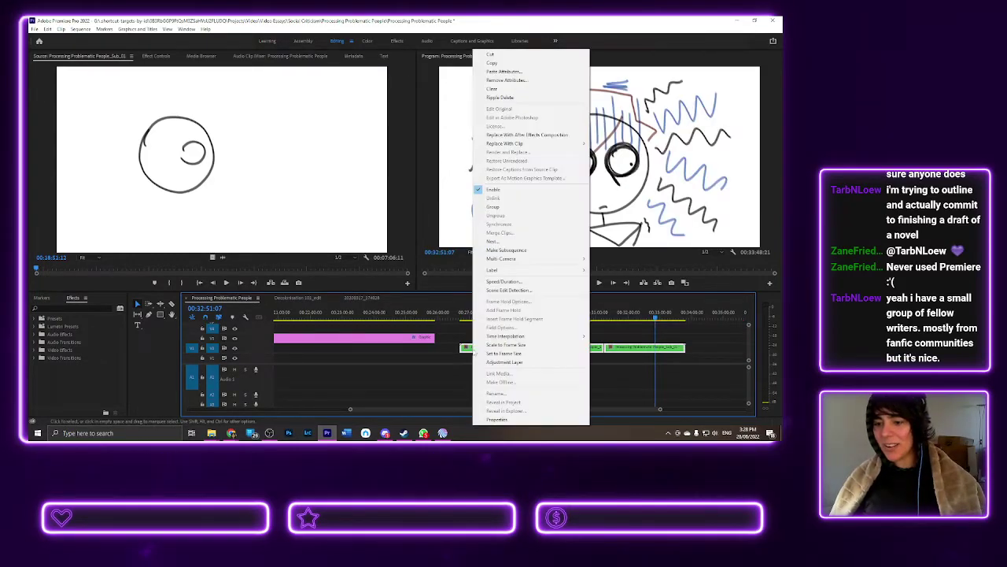
{"action": "left_click", "coordinate": [503, 281]}
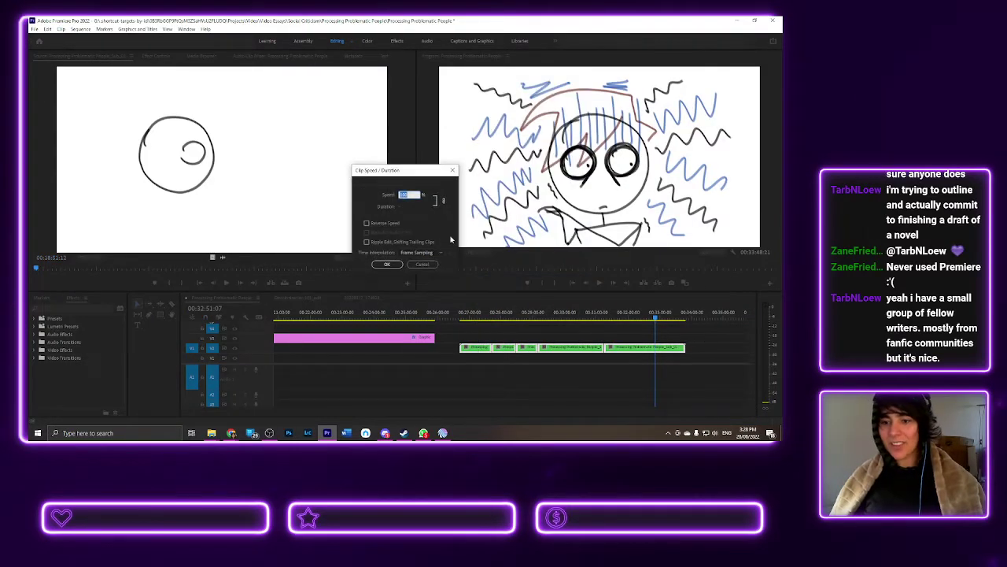
{"action": "key", "text": "Return"}
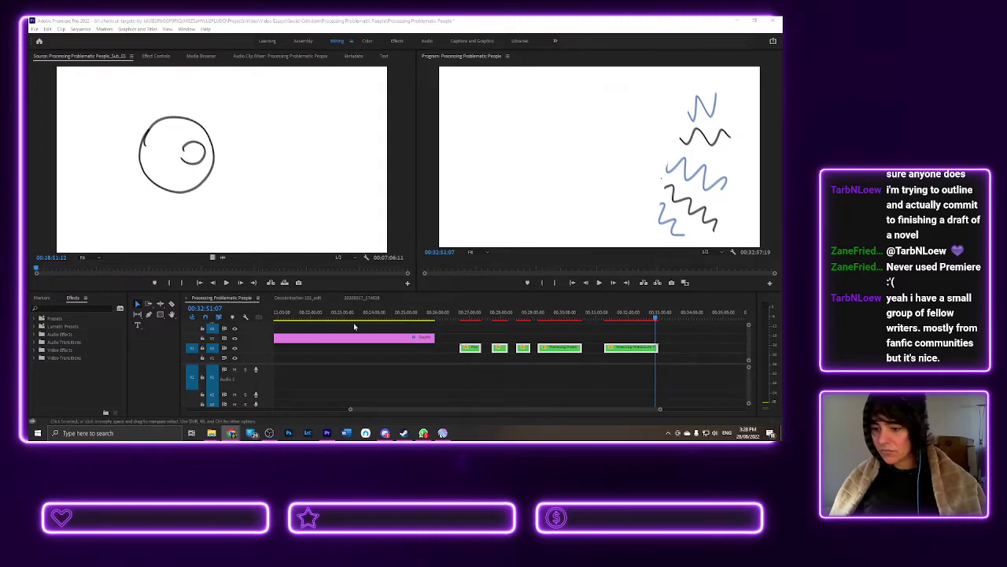
- Cut the first subsequence piece out of the timeline, and join the second and third pieces end to end
{"action": "left_click", "coordinate": [484, 337]}
{"action": "mouse_move", "coordinate": [502, 350]}
{"action": "left_mouse_down"}
{"action": "mouse_move", "coordinate": [523, 351]}
{"action": "mouse_move", "coordinate": [508, 352]}
{"action": "left_mouse_up"}
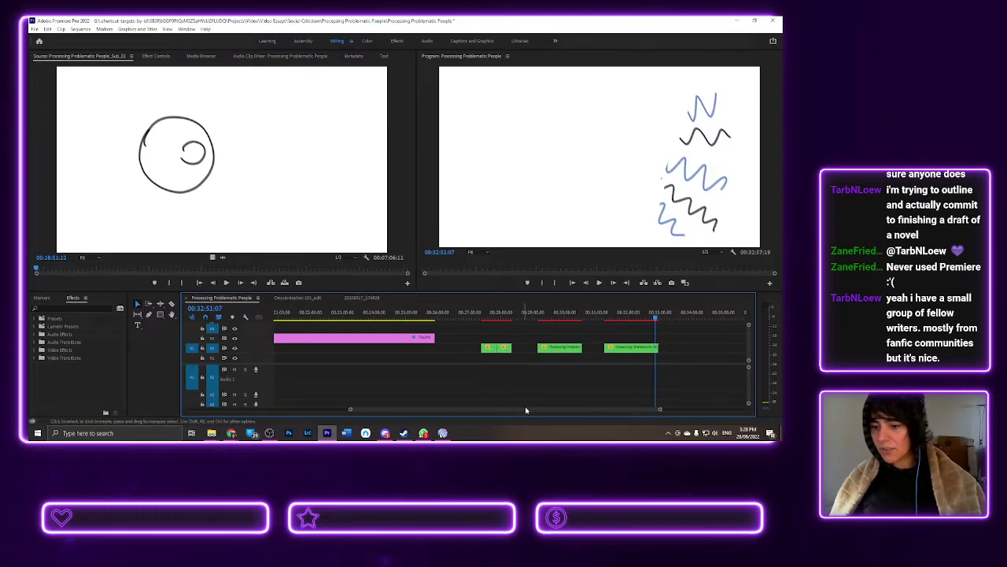
{"action": "scroll", "coordinate": [409, 377], "scroll_direction": "left", "scroll_amount": 10}
{"action": "left_click_drag", "start_coordinate": [497, 408], "coordinate": [319, 408]}
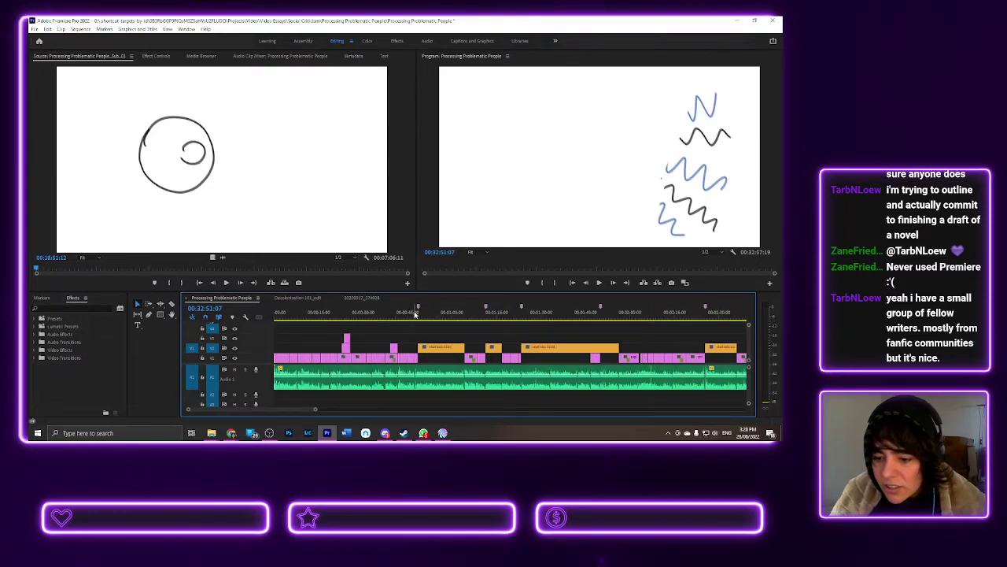
- Try pasting the cut subsequence piece at about 00:00:47, and undo the paste
{"action": "left_click", "coordinate": [414, 314]}
{"action": "key", "text": "."}
{"action": "key", "text": "ctrl+z"}
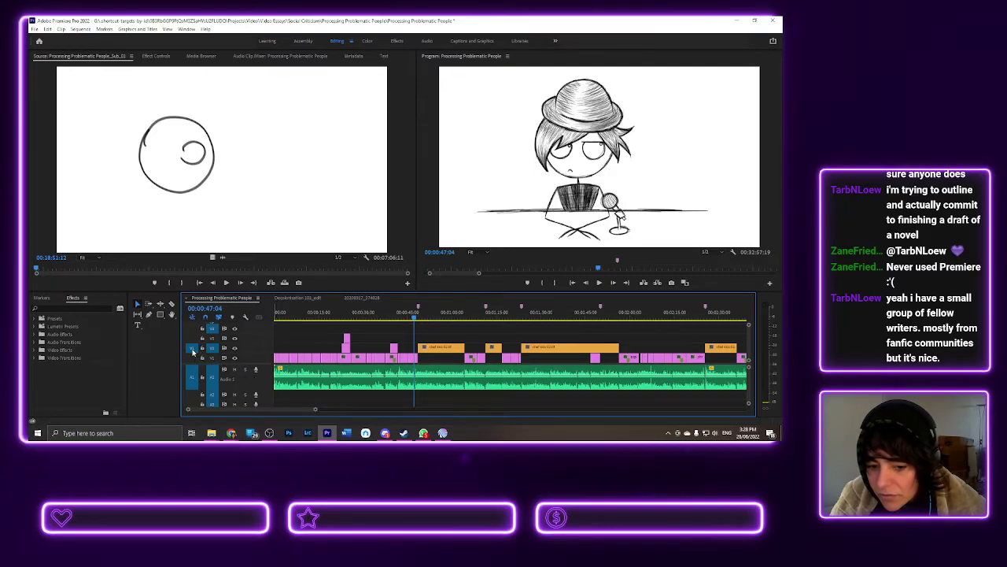
- Paste the cut subsequence piece on track V3 at about 00:00:48, aligned with the start of the orange graphic clip
{"action": "left_click", "coordinate": [409, 314]}
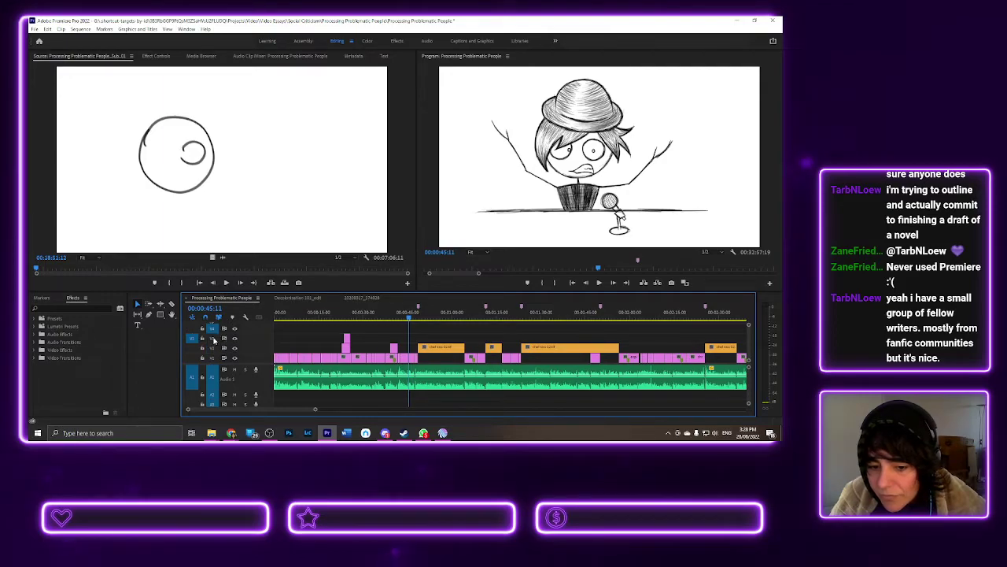
{"action": "left_click", "coordinate": [421, 314]}
{"action": "key", "text": "period"}
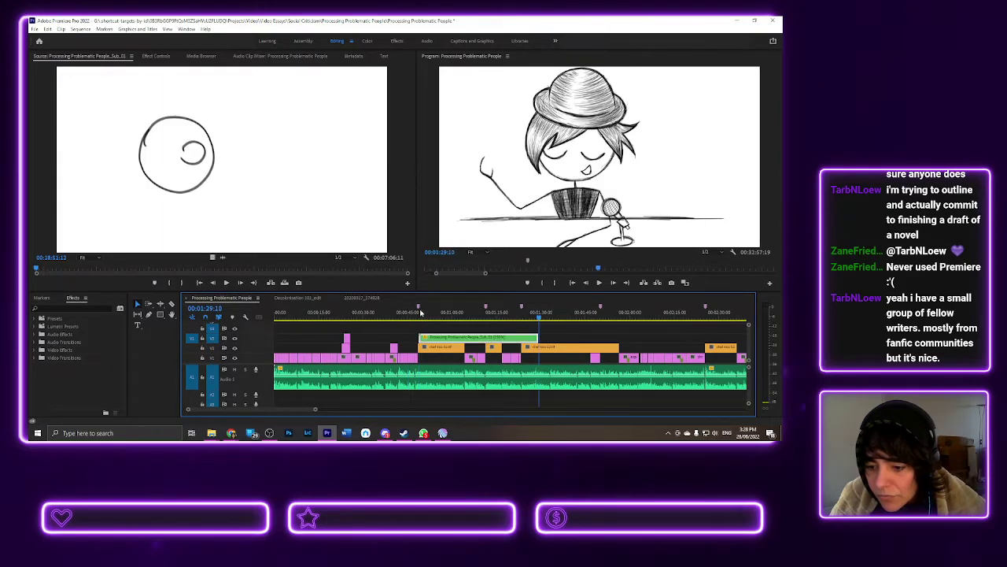
{"action": "left_click_drag", "start_coordinate": [447, 339], "coordinate": [446, 340]}
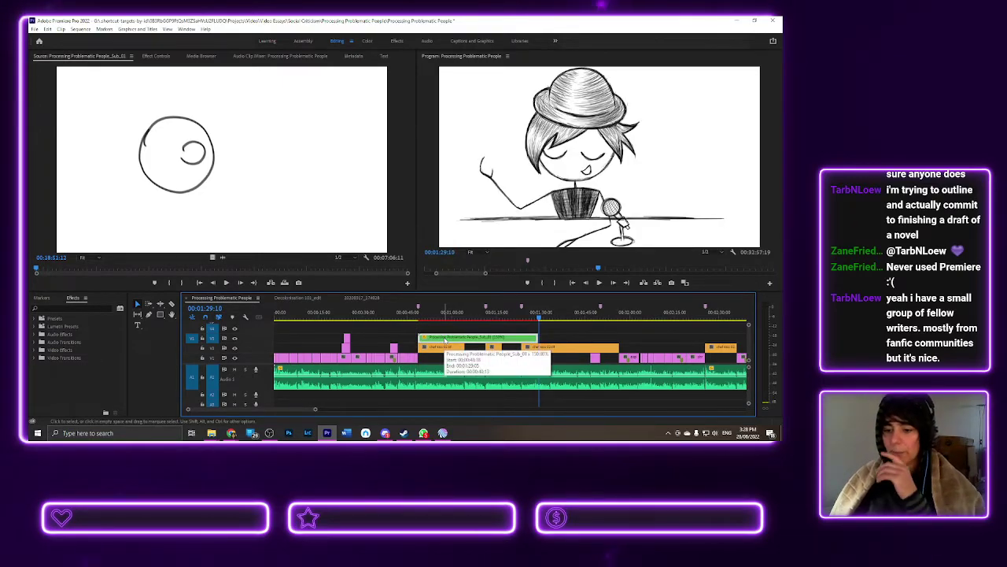
- Trim the end of the orange graphic clip below the pasted subsequence piece to 00:00:50:23
{"action": "right_click", "coordinate": [446, 340]}
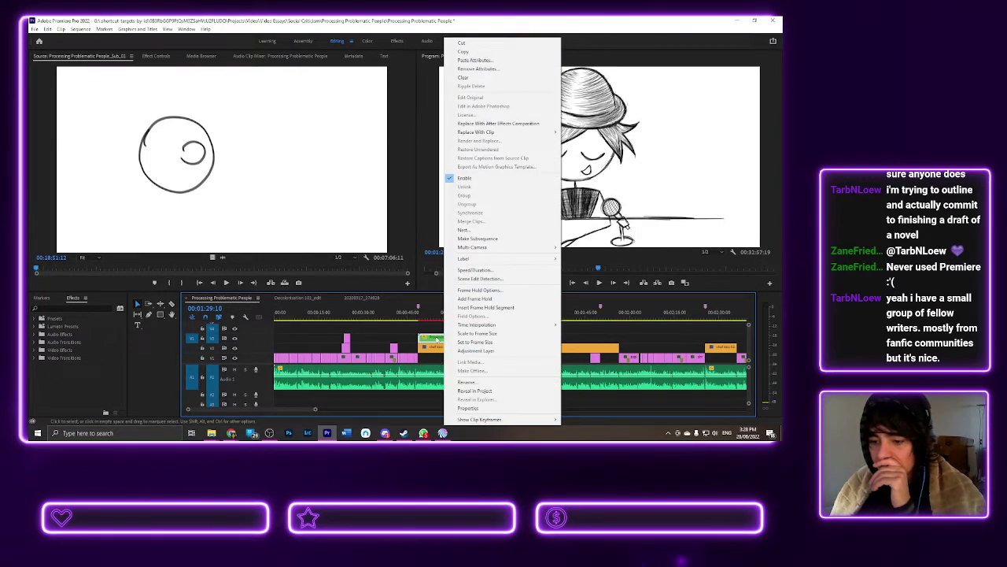
{"action": "left_click", "coordinate": [436, 340]}
{"action": "left_click", "coordinate": [418, 319]}
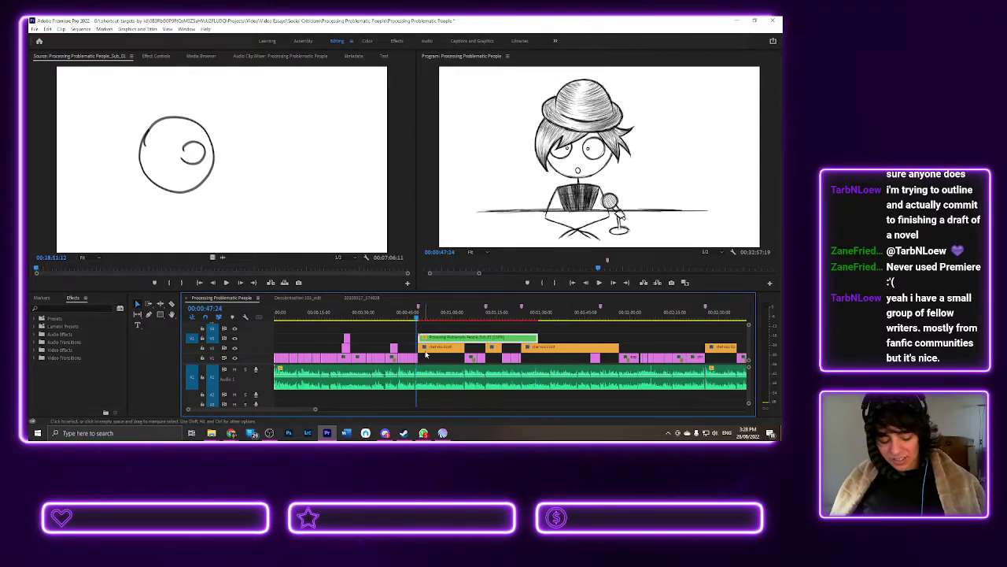
{"action": "scroll", "coordinate": [425, 356], "scroll_direction": "up", "scroll_amount": 5}
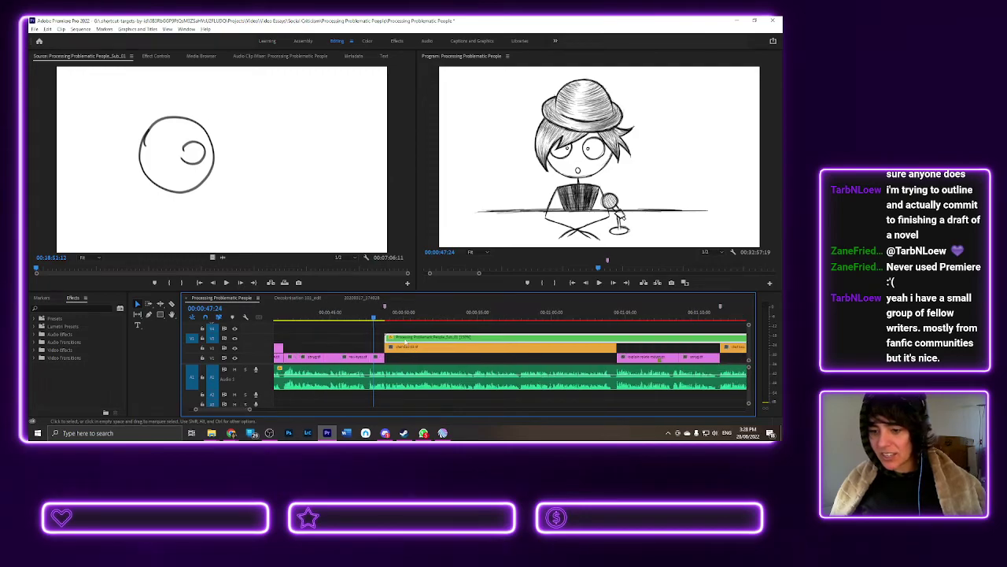
{"action": "key", "text": "space"}
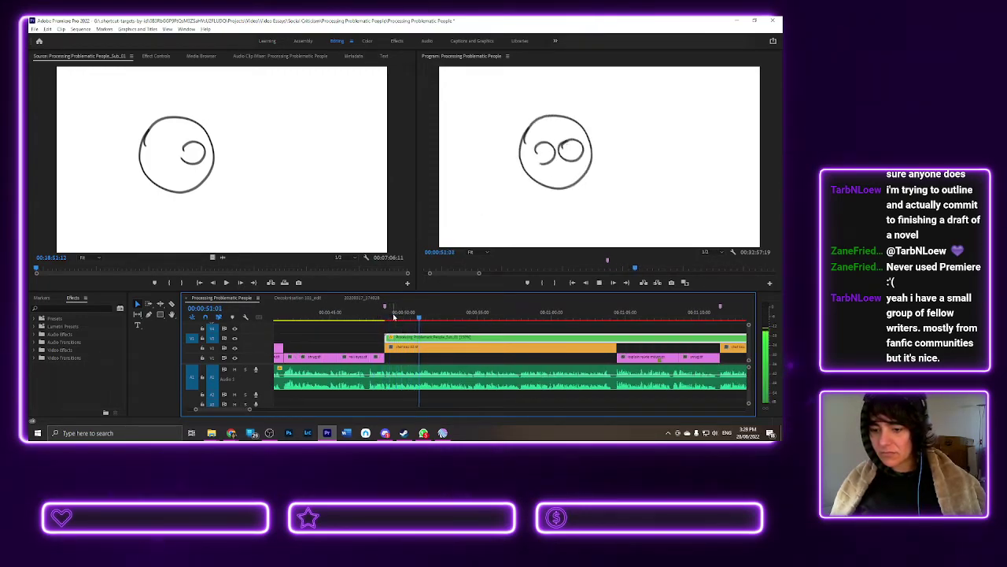
{"action": "left_click_drag", "start_coordinate": [417, 316], "coordinate": [417, 315]}
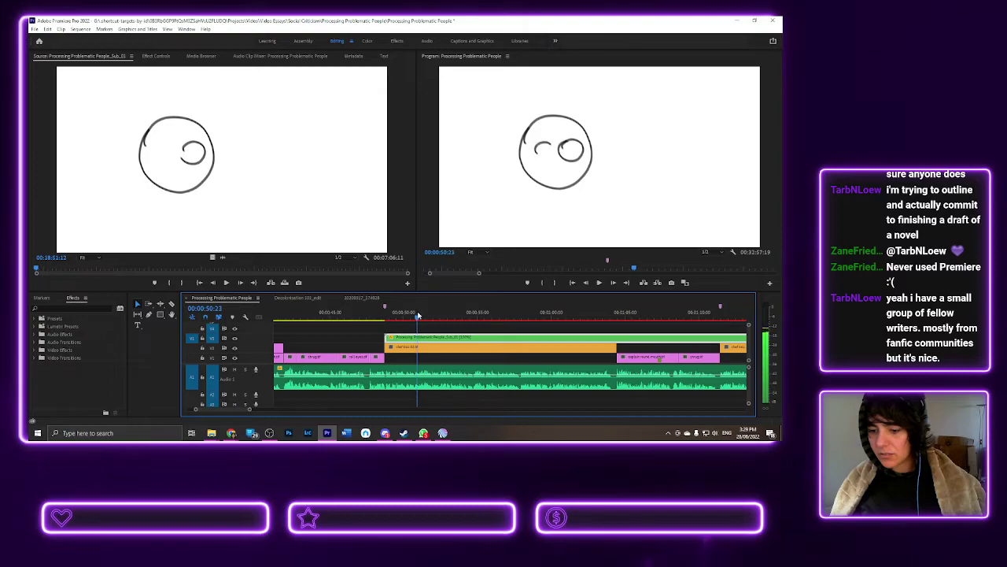
{"action": "left_click_drag", "start_coordinate": [613, 347], "coordinate": [417, 347]}
- Check the trimmed orange clip's duration, and try setting the subsequence piece above it to the same 00:00:02:05 duration
{"action": "right_click", "coordinate": [409, 348]}
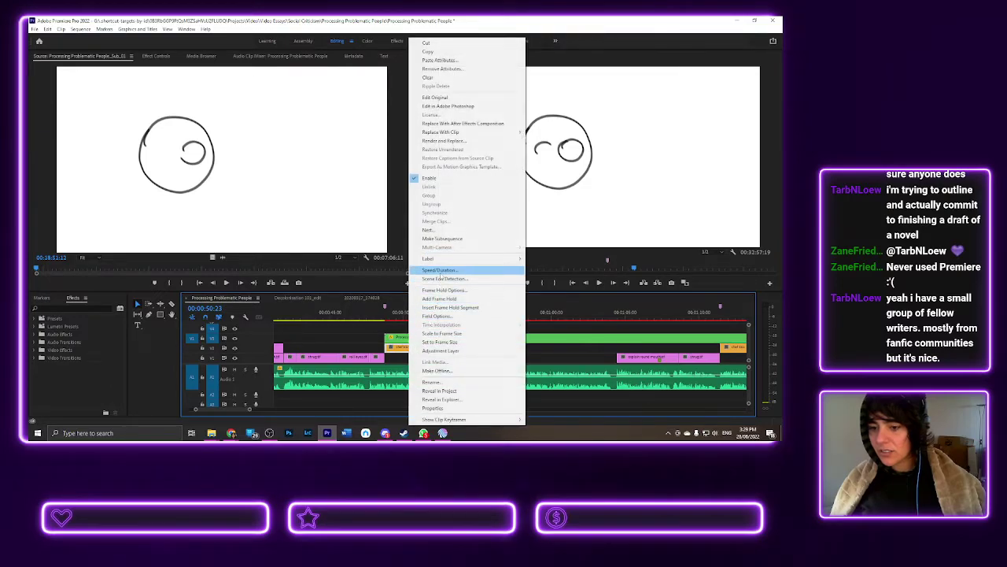
{"action": "left_click", "coordinate": [439, 270]}
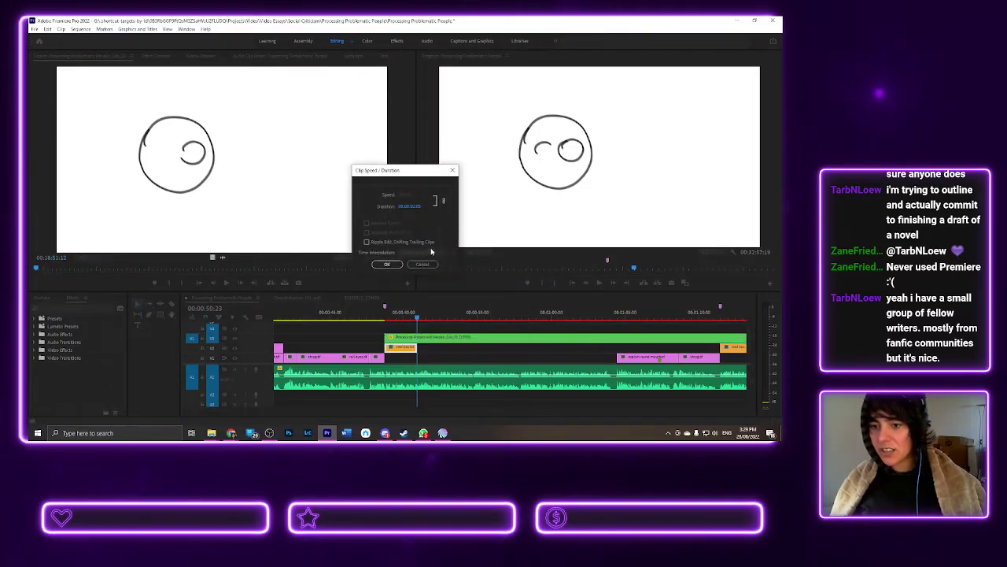
{"action": "left_click", "coordinate": [423, 261]}
{"action": "right_click", "coordinate": [441, 337]}
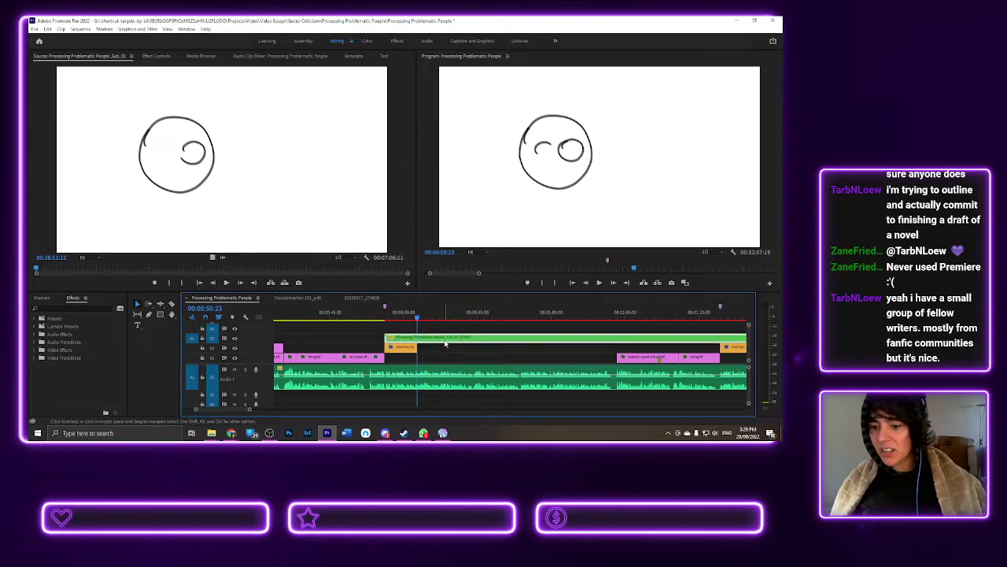
{"action": "left_click", "coordinate": [472, 270]}
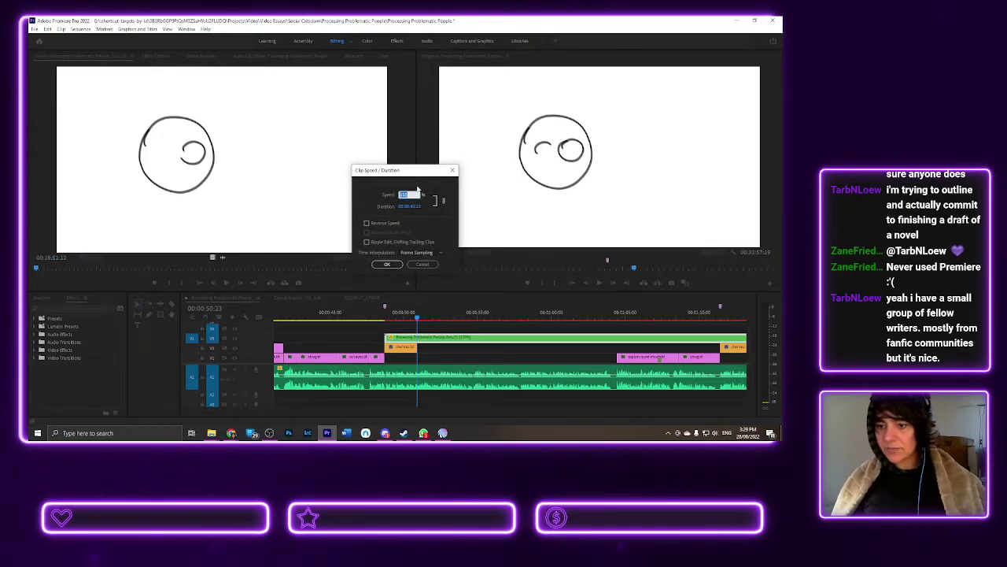
{"action": "left_click", "coordinate": [416, 206]}
{"action": "type", "text": "6"}
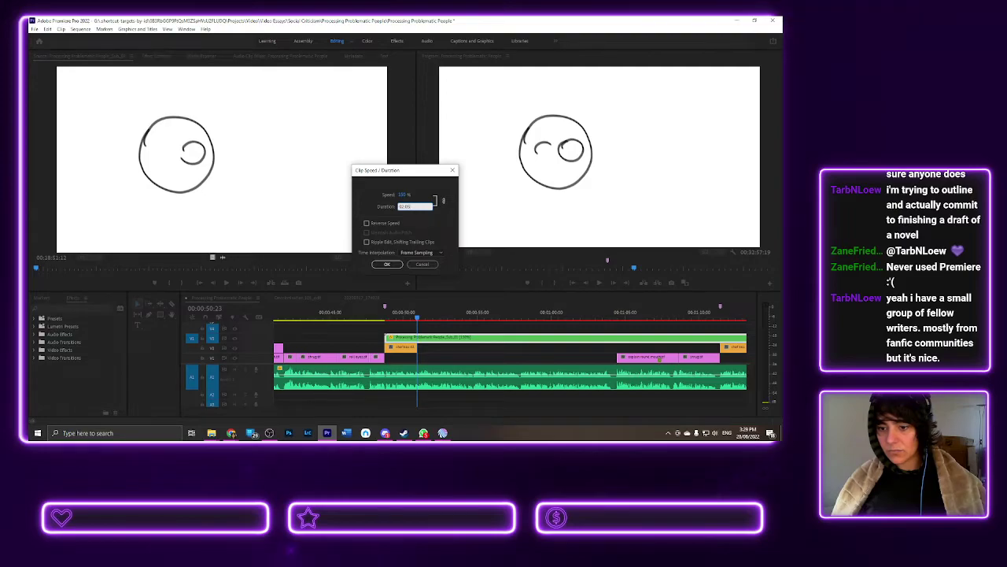
{"action": "key", "text": "Return"}
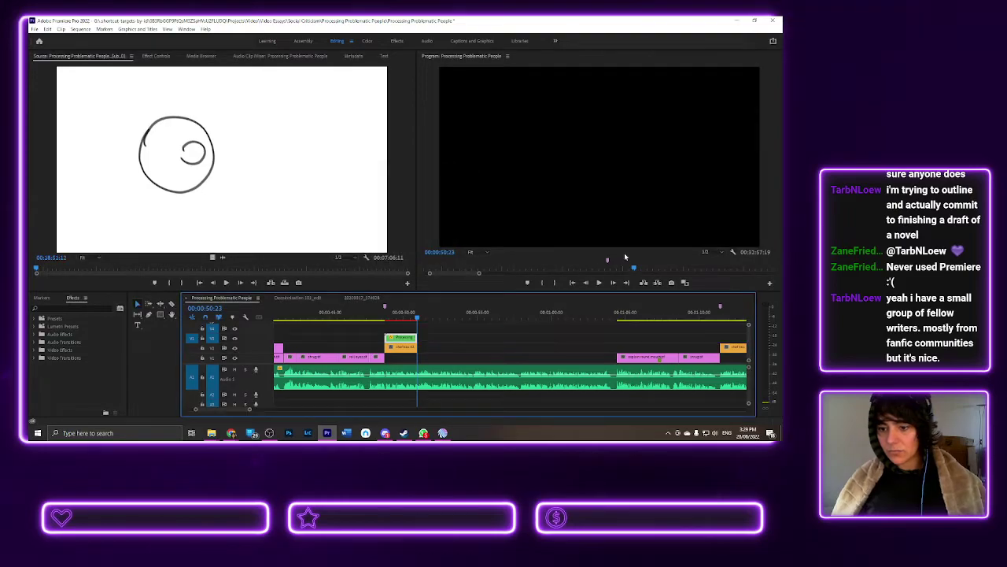
- Play back the sped-up piece, and try trimming its end to about 00:00:50:14, where the drawing is complete
{"action": "left_click", "coordinate": [385, 315]}
{"action": "key", "text": "space"}
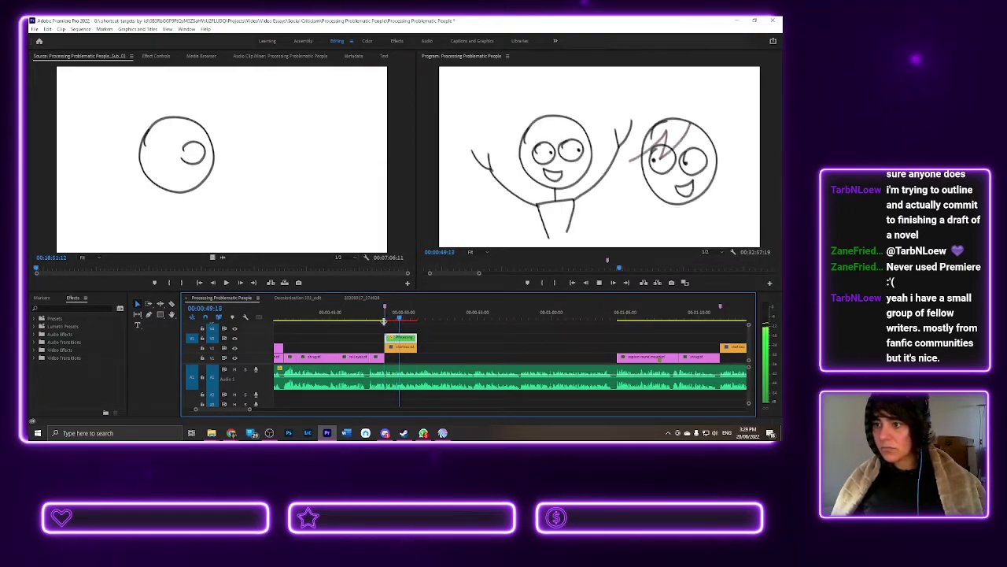
{"action": "key", "text": "space"}
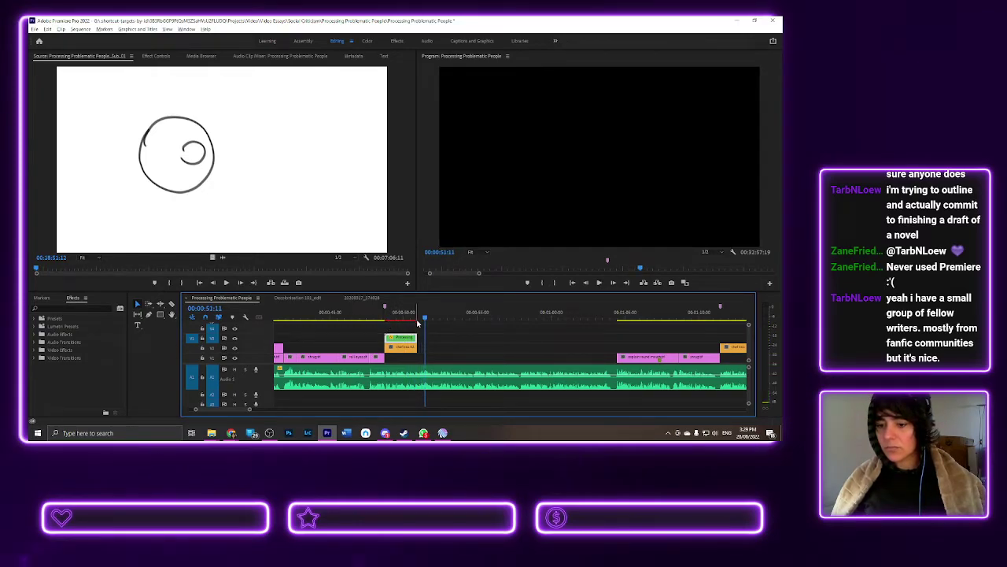
{"action": "scroll", "coordinate": [417, 321], "scroll_direction": "up", "scroll_amount": 5}
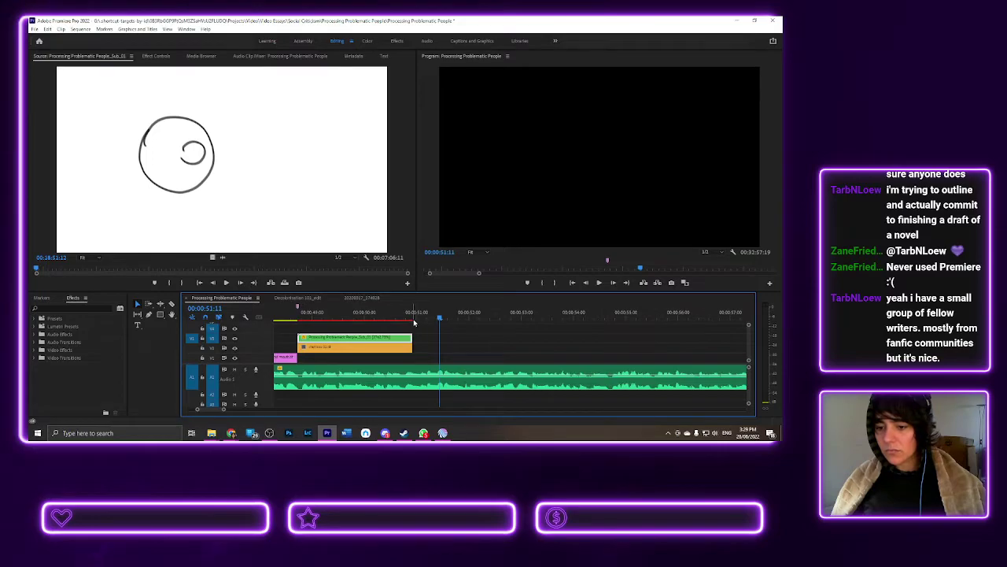
{"action": "left_click", "coordinate": [411, 318]}
{"action": "left_click_drag", "start_coordinate": [411, 318], "coordinate": [395, 318]}
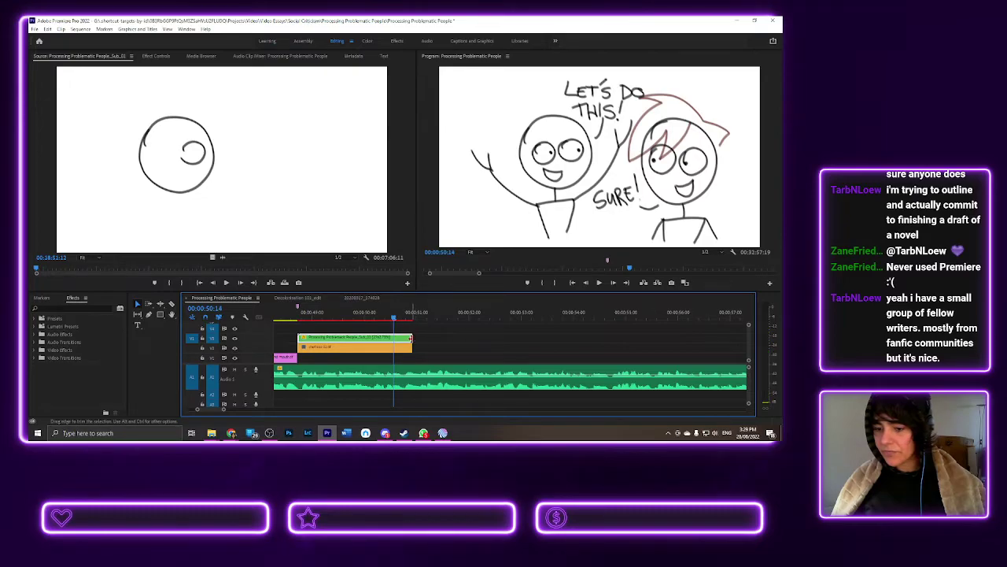
{"action": "mouse_move", "coordinate": [410, 337]}
{"action": "left_mouse_down"}
{"action": "mouse_move", "coordinate": [392, 338]}
{"action": "mouse_move", "coordinate": [396, 314]}
{"action": "mouse_move", "coordinate": [394, 337]}
{"action": "left_mouse_up"}
- Try adjusting the sped-up piece's end frame by frame, extending it slightly and cutting it back to 00:00:50:14
{"action": "left_click", "coordinate": [392, 314]}
{"action": "scroll", "coordinate": [392, 339], "scroll_direction": "up", "scroll_amount": 3}
{"action": "left_click", "coordinate": [395, 318]}
{"action": "left_click", "coordinate": [397, 318]}
{"action": "key", "text": "Left"}
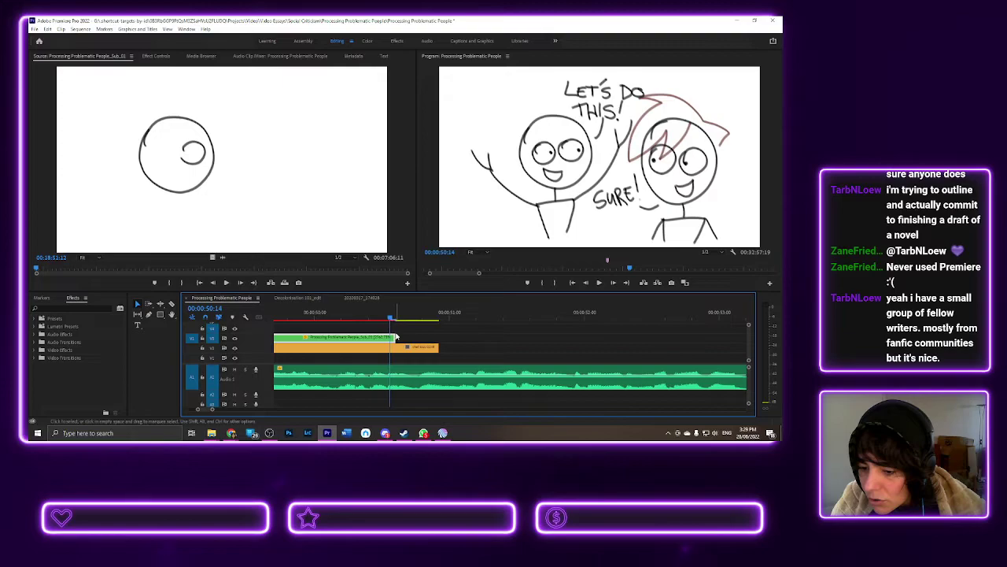
{"action": "left_click_drag", "start_coordinate": [397, 336], "coordinate": [400, 337]}
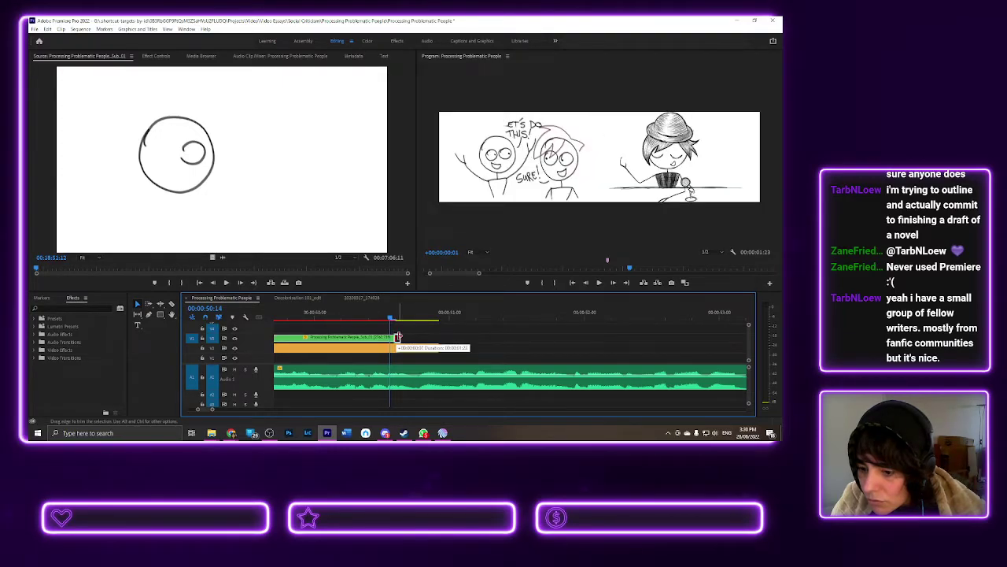
{"action": "left_click_drag", "start_coordinate": [398, 336], "coordinate": [399, 336]}
{"action": "key", "text": "Right"}
{"action": "key", "text": "Left"}
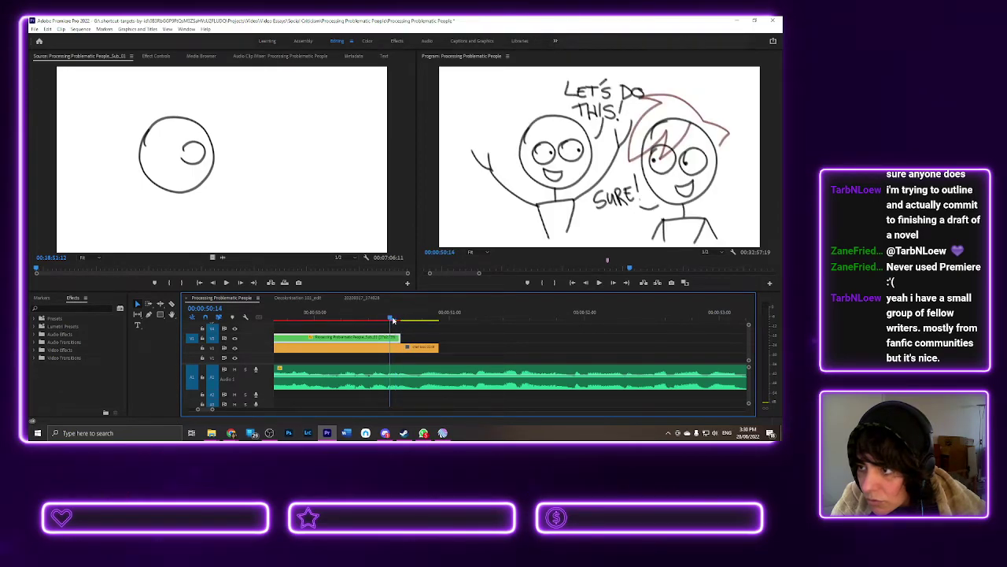
{"action": "scroll", "coordinate": [392, 321], "scroll_direction": "up", "scroll_amount": 3}
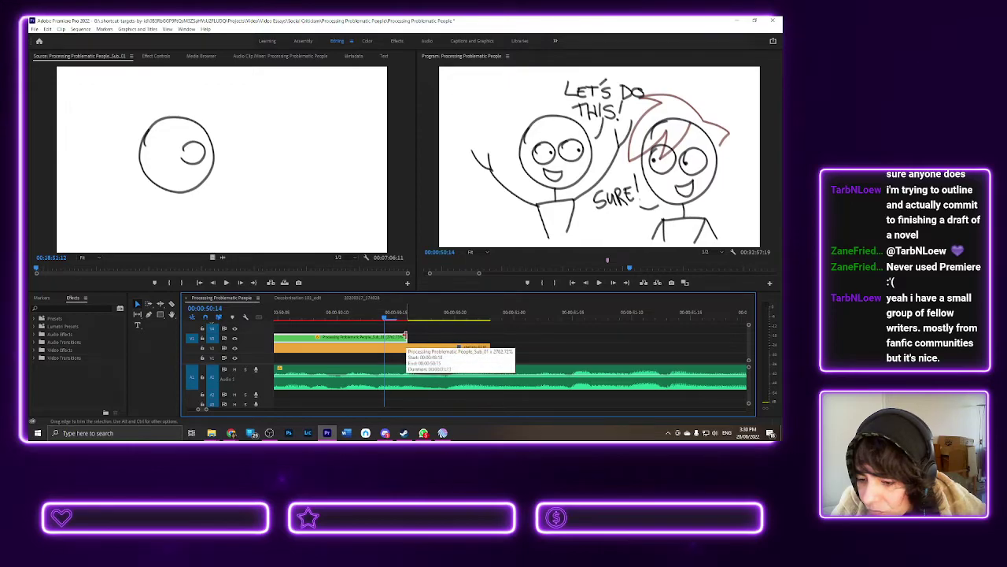
{"action": "left_click_drag", "start_coordinate": [405, 336], "coordinate": [385, 336]}
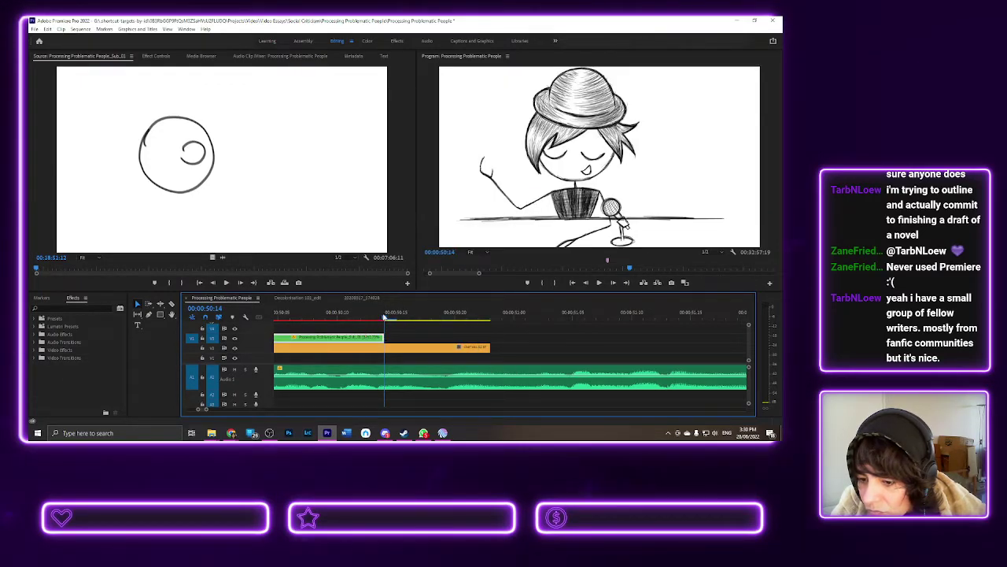
- Try extending the sped-up piece by one frame to 00:00:50:15, and undo its trims and duration change
{"action": "left_click", "coordinate": [373, 319]}
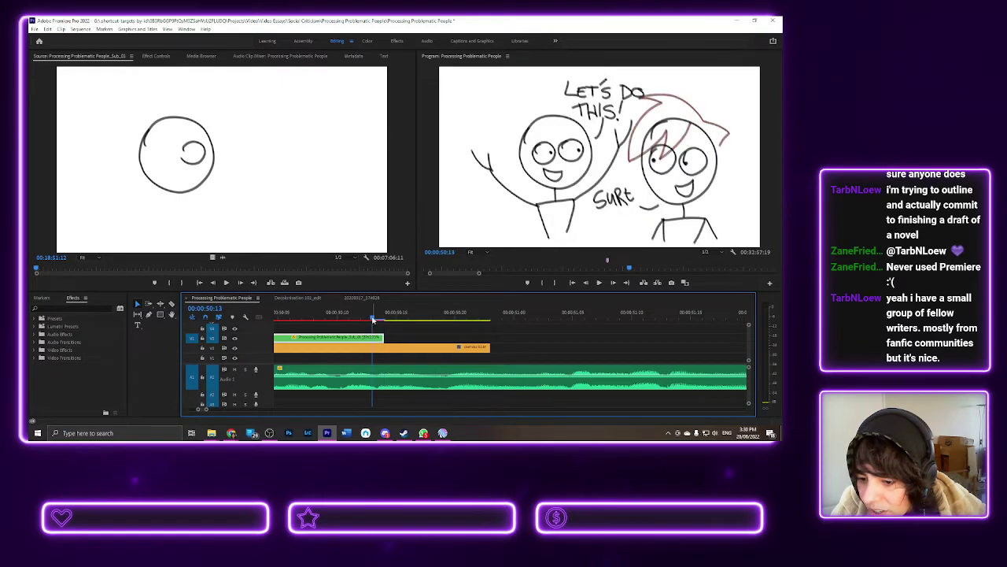
{"action": "left_click", "coordinate": [384, 319]}
{"action": "left_click", "coordinate": [373, 319]}
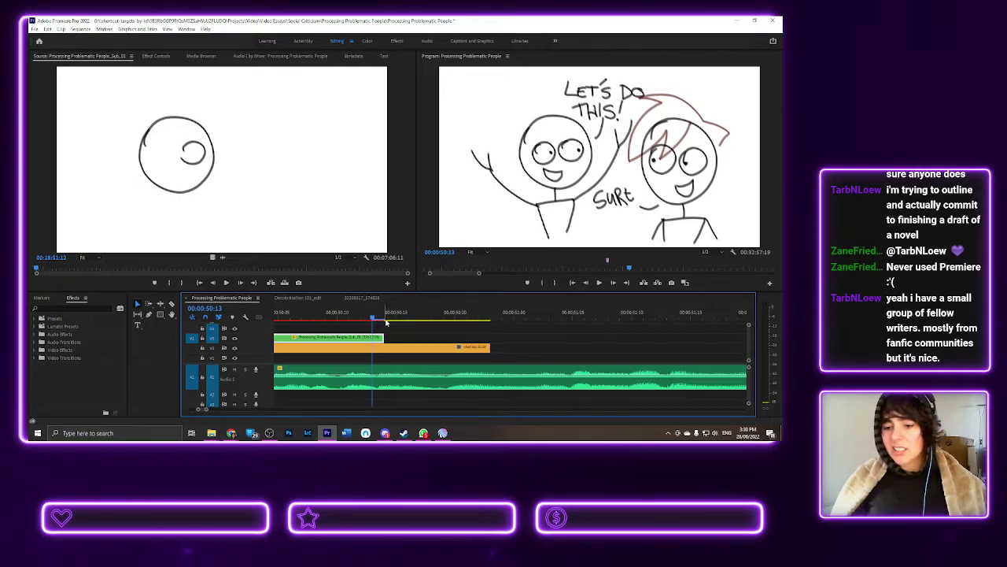
{"action": "left_click_drag", "start_coordinate": [383, 338], "coordinate": [395, 337]}
{"action": "left_click", "coordinate": [385, 319]}
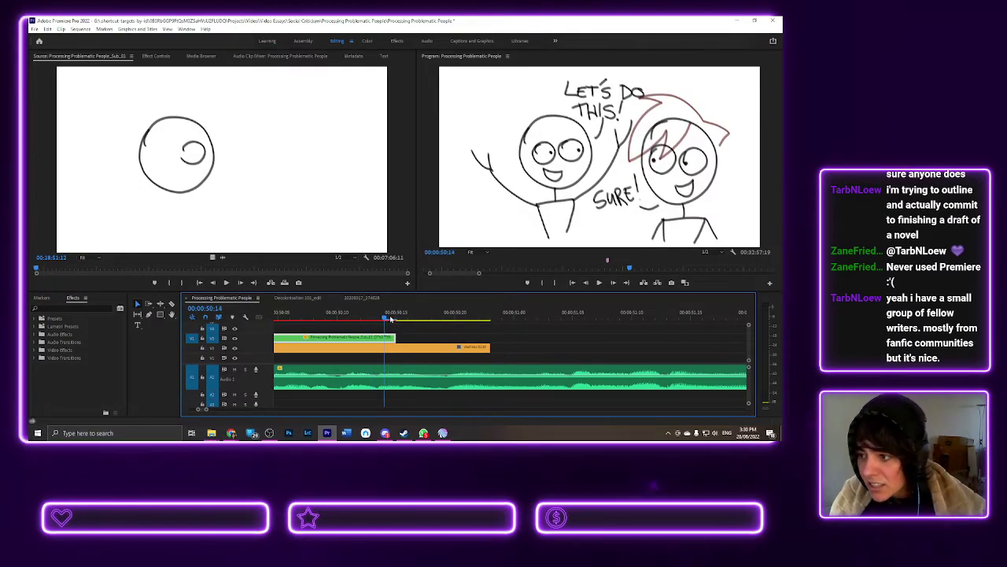
{"action": "left_click", "coordinate": [396, 317]}
{"action": "mouse_move", "coordinate": [398, 315]}
{"action": "left_mouse_down"}
{"action": "mouse_move", "coordinate": [385, 315]}
{"action": "mouse_move", "coordinate": [398, 314]}
{"action": "left_mouse_up"}
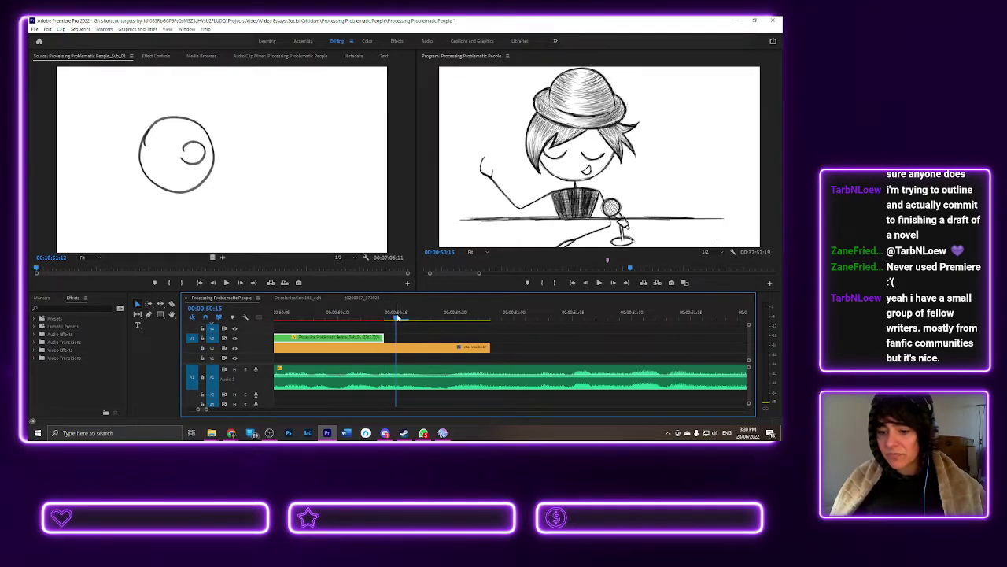
{"action": "key", "text": "ctrl+v"}
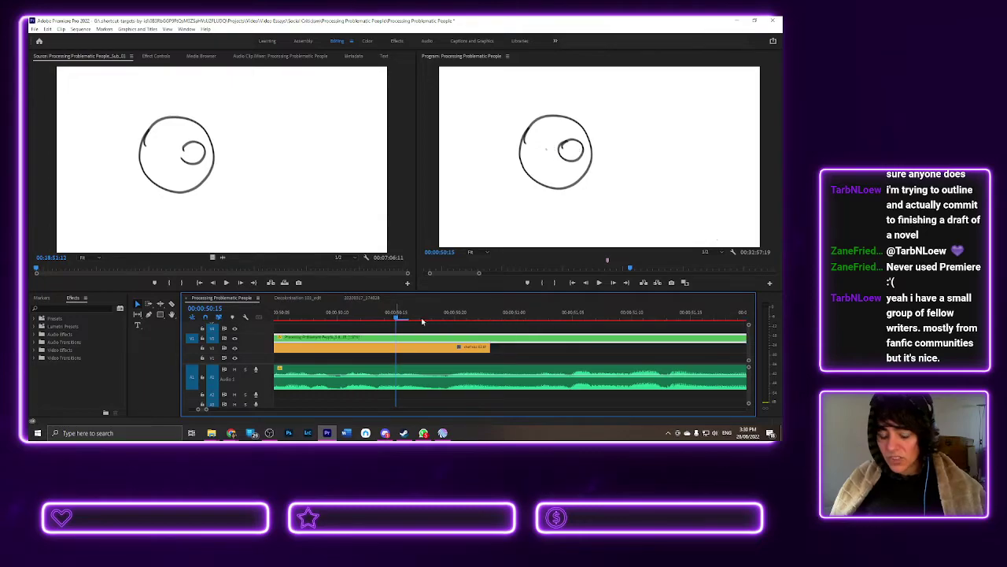
- Trim the end of the 150% subsequence piece to 00:01:22:19, on the completed "Let's do this!" drawing
{"action": "scroll", "coordinate": [506, 328], "scroll_direction": "down", "scroll_amount": 5}
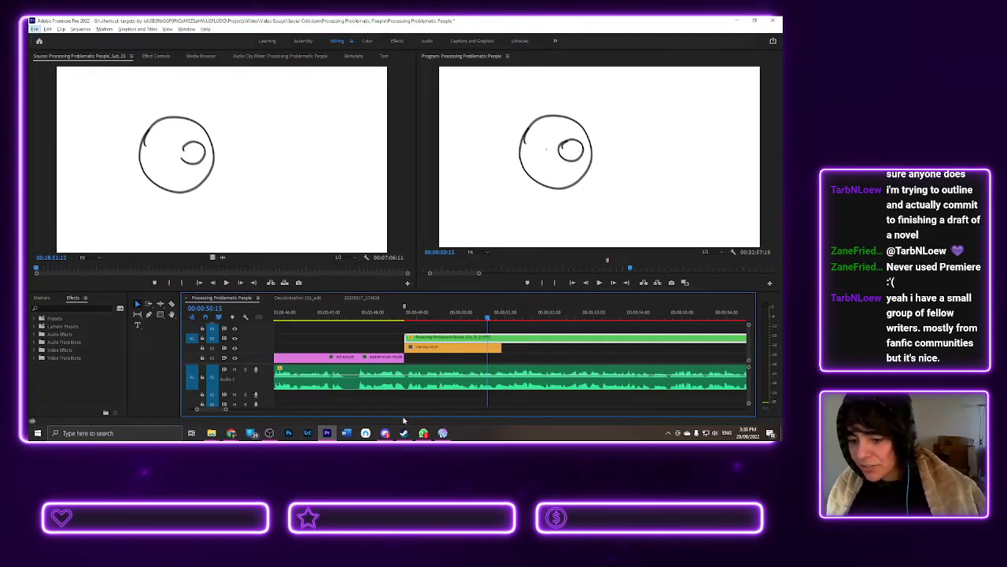
{"action": "scroll", "coordinate": [641, 342], "scroll_direction": "down", "scroll_amount": 3}
{"action": "scroll", "coordinate": [640, 343], "scroll_direction": "down", "scroll_amount": 2}
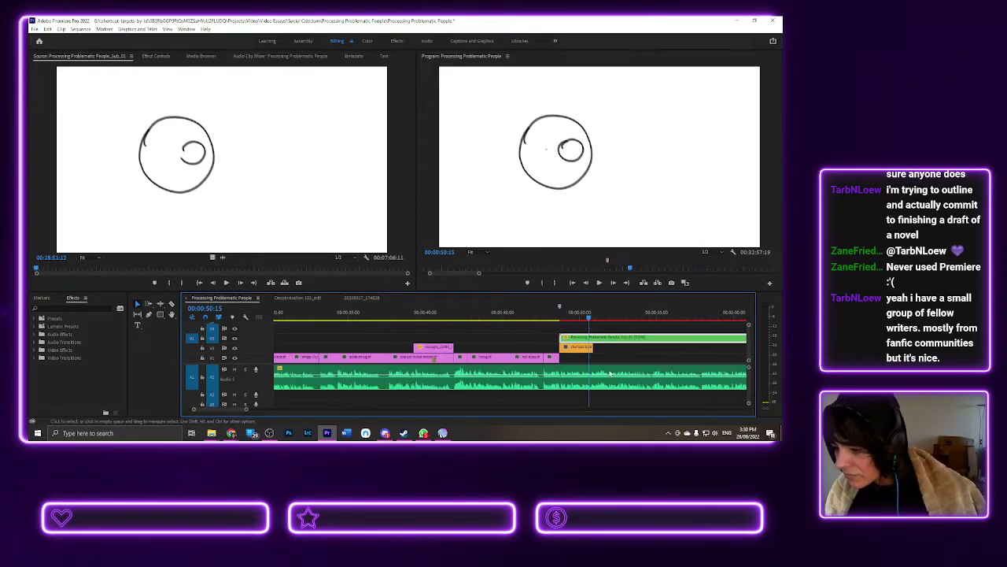
{"action": "left_click_drag", "start_coordinate": [218, 410], "coordinate": [224, 410]}
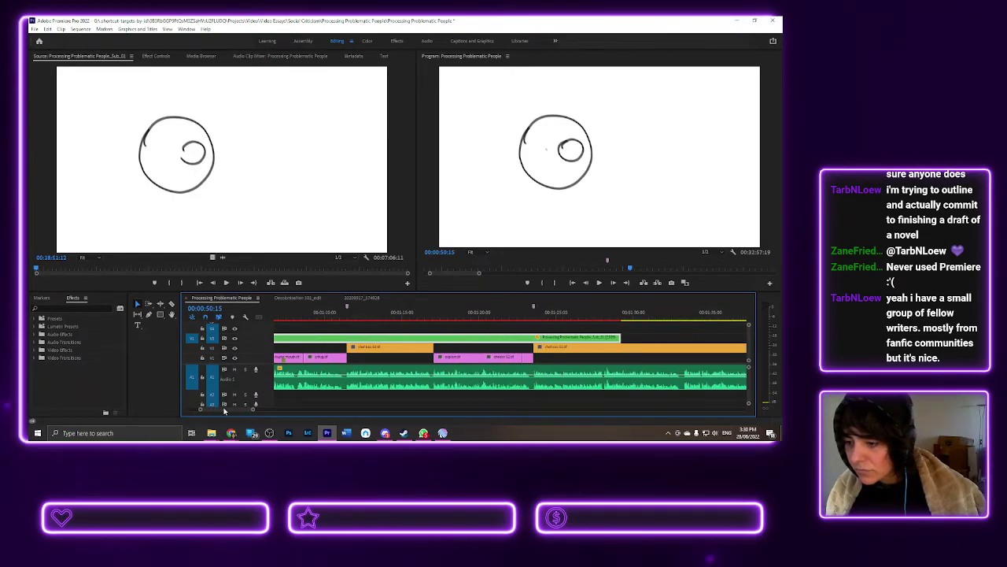
{"action": "left_click", "coordinate": [566, 317]}
{"action": "left_click_drag", "start_coordinate": [566, 317], "coordinate": [523, 313]}
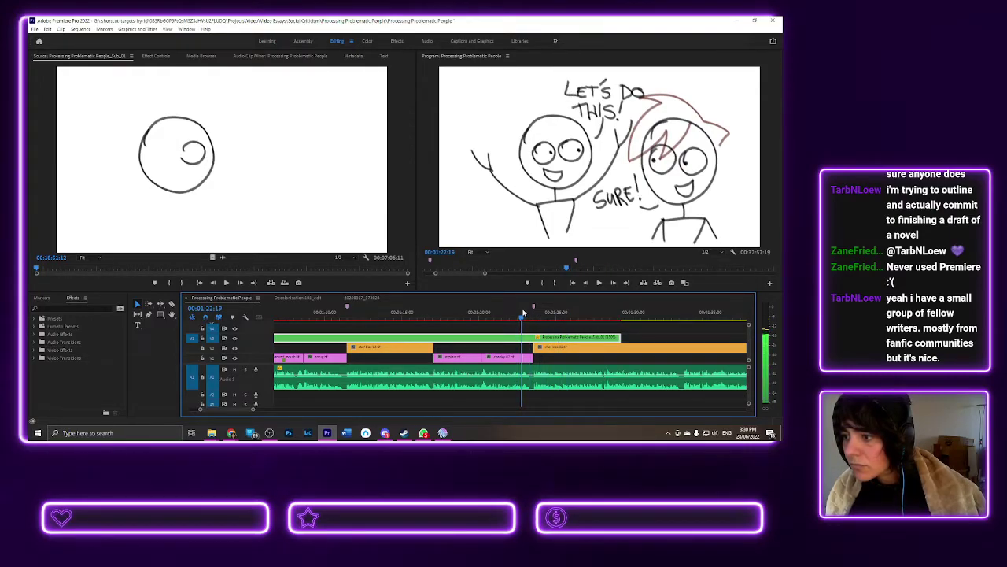
{"action": "left_click_drag", "start_coordinate": [620, 338], "coordinate": [521, 337]}
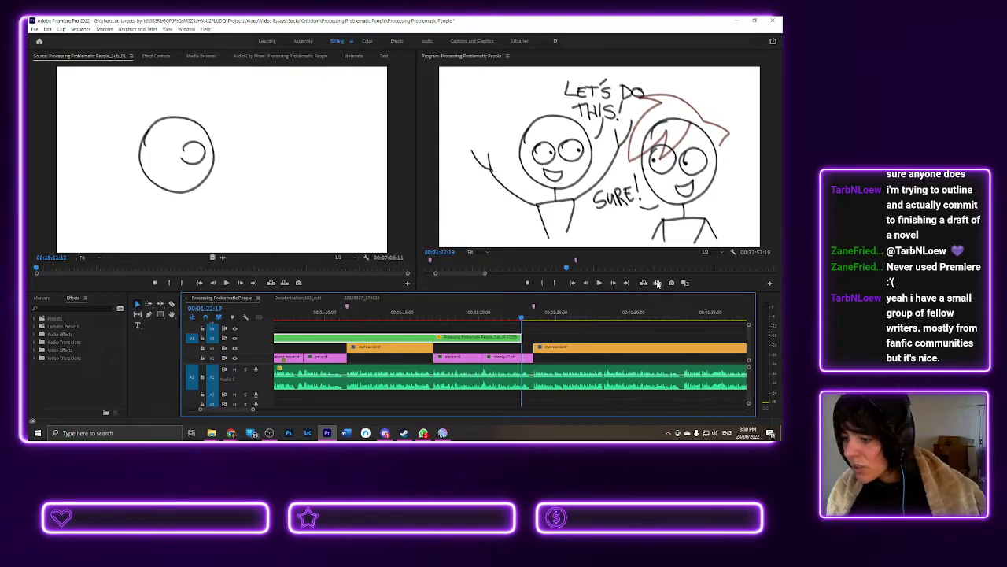
- Start a frame export of the completed "Let's do this!" drawing at 00:01:22:19 with the format set to PNG
{"action": "left_click", "coordinate": [671, 282]}
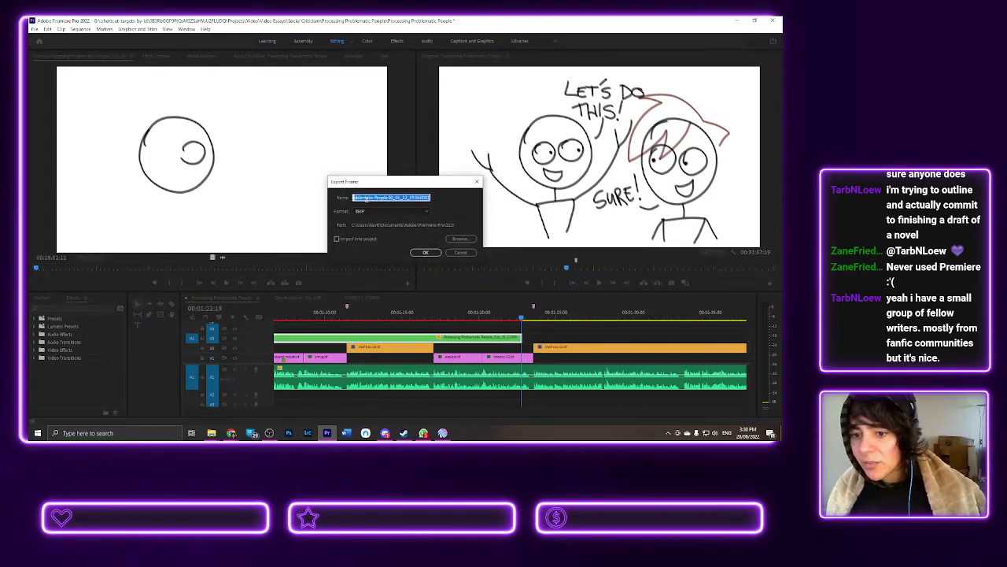
{"action": "left_click", "coordinate": [383, 213]}
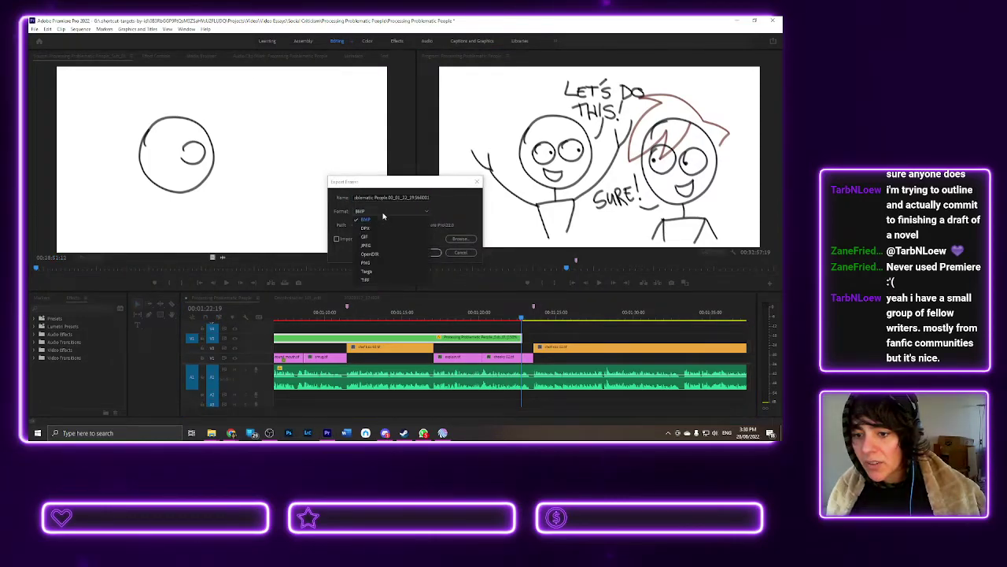
{"action": "left_click", "coordinate": [386, 263]}
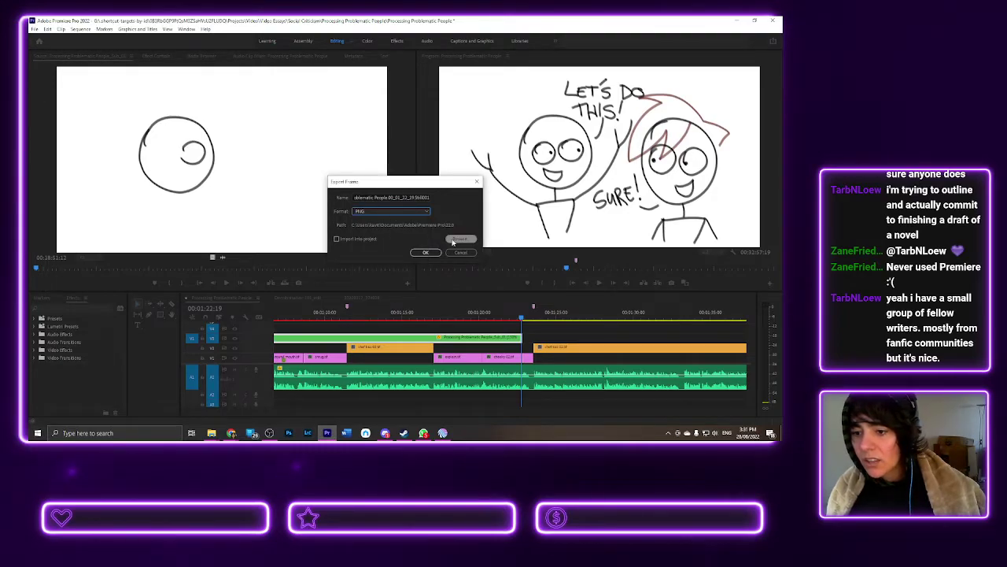
- Set the export folder to D:\Projects\Processing Problematic People\Media and export the still frame there
{"action": "left_click", "coordinate": [460, 238]}
{"action": "double_click", "coordinate": [407, 263]}
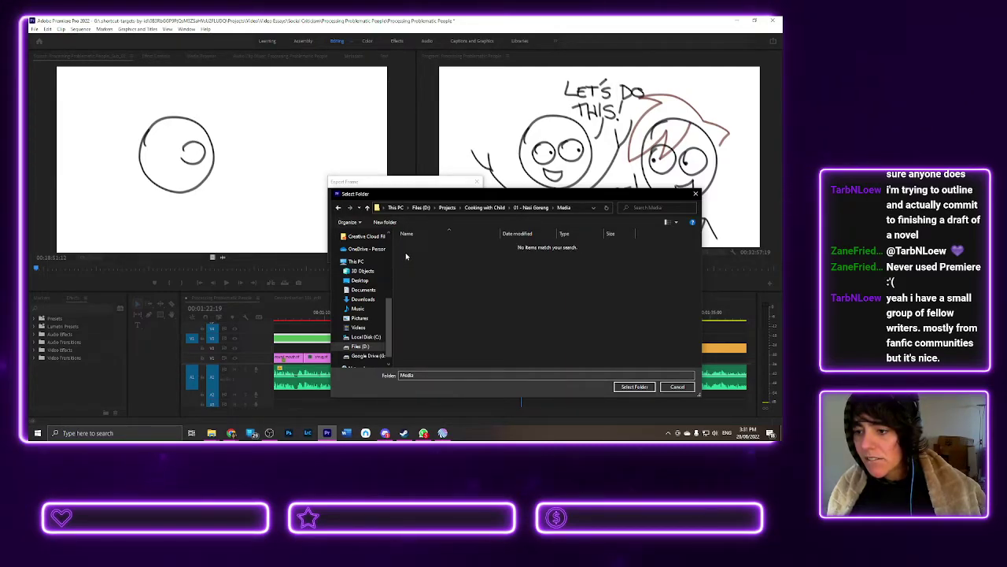
{"action": "right_click", "coordinate": [406, 252]}
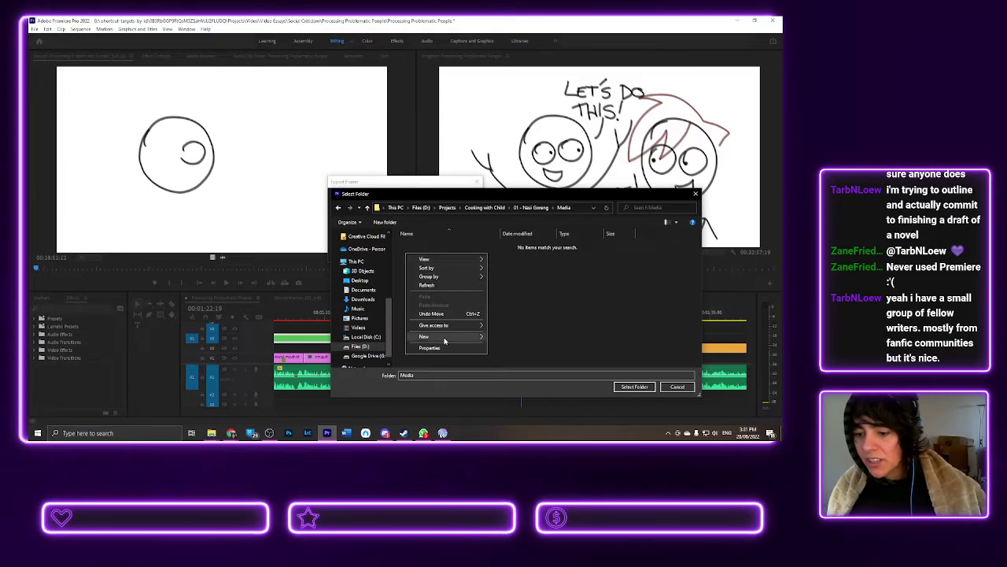
{"action": "mouse_move", "coordinate": [445, 340]}
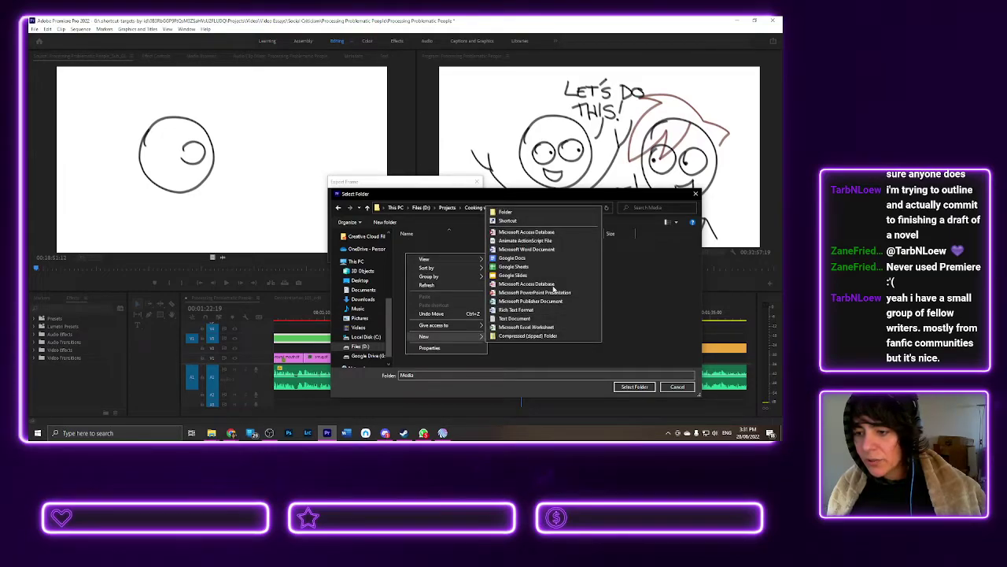
{"action": "left_click", "coordinate": [408, 247]}
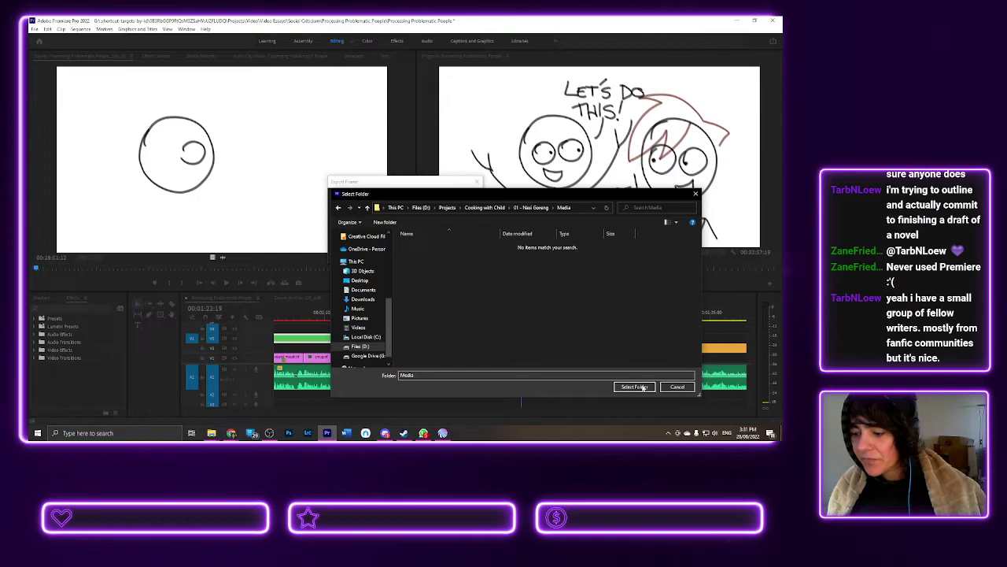
{"action": "left_click", "coordinate": [438, 210]}
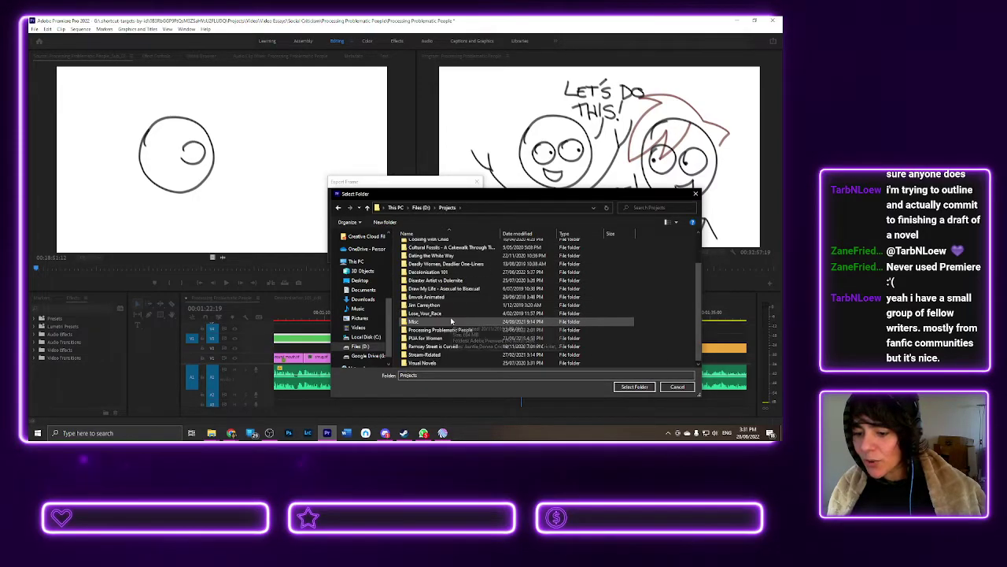
{"action": "double_click", "coordinate": [438, 330]}
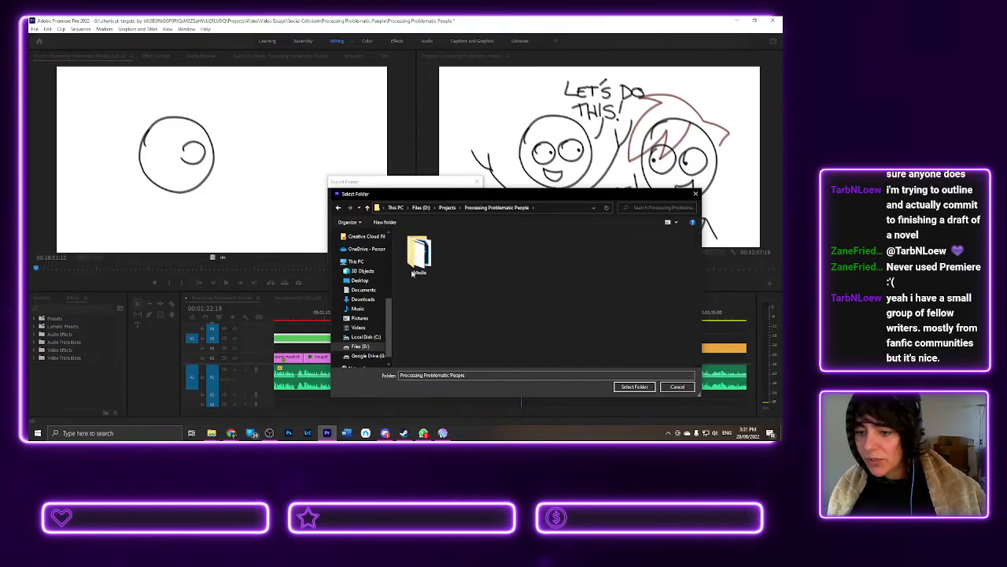
{"action": "double_click", "coordinate": [418, 259]}
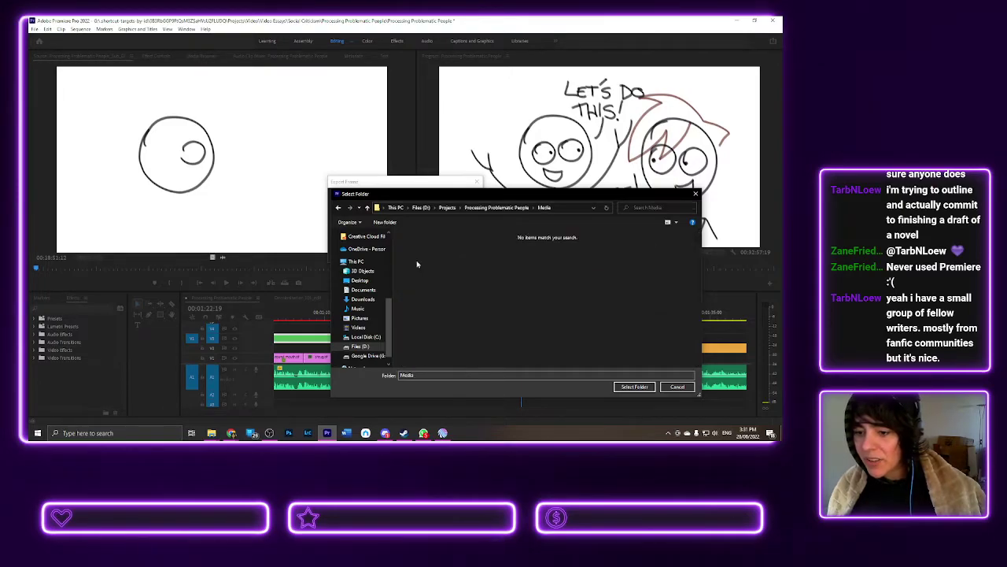
{"action": "left_click", "coordinate": [634, 386]}
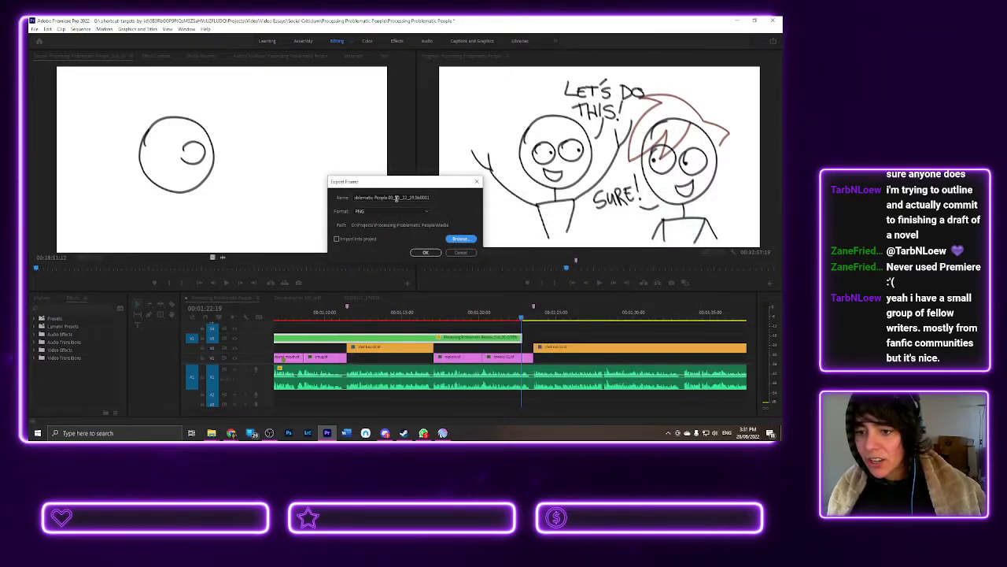
{"action": "left_click", "coordinate": [425, 252]}
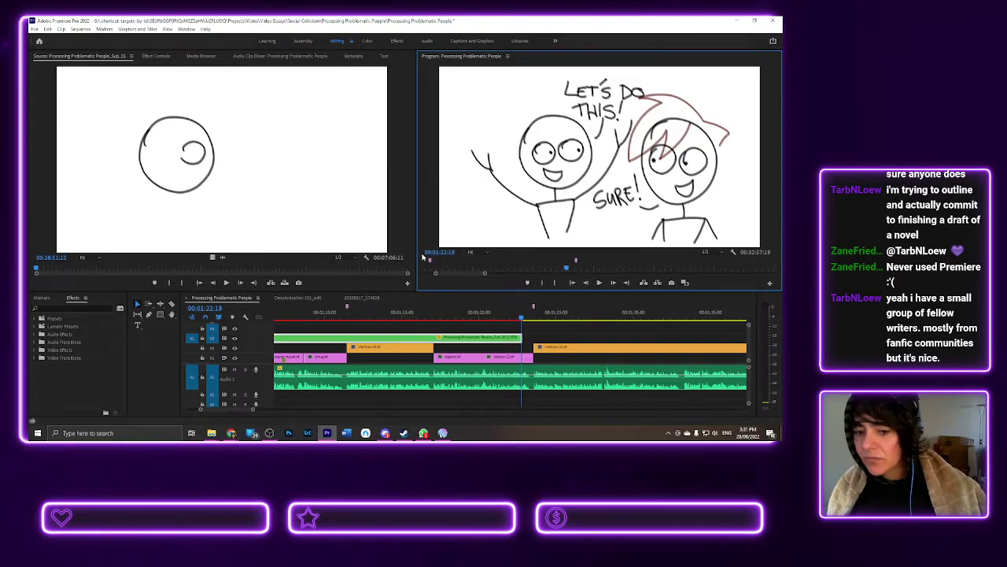
- Find the exported "Let's do this!" still in the Media folder and place it on the timeline directly after the drawing piece
{"action": "left_click", "coordinate": [200, 57]}
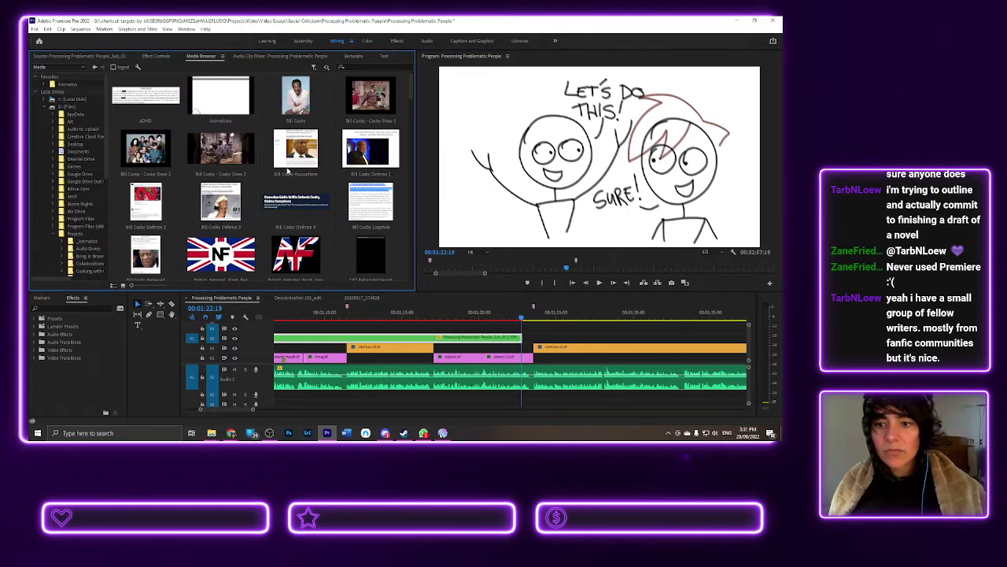
{"action": "scroll", "coordinate": [288, 171], "scroll_direction": "down", "scroll_amount": 3}
{"action": "scroll", "coordinate": [288, 171], "scroll_direction": "down", "scroll_amount": 10}
{"action": "scroll", "coordinate": [288, 171], "scroll_direction": "down", "scroll_amount": 8}
{"action": "scroll", "coordinate": [288, 171], "scroll_direction": "down", "scroll_amount": 8}
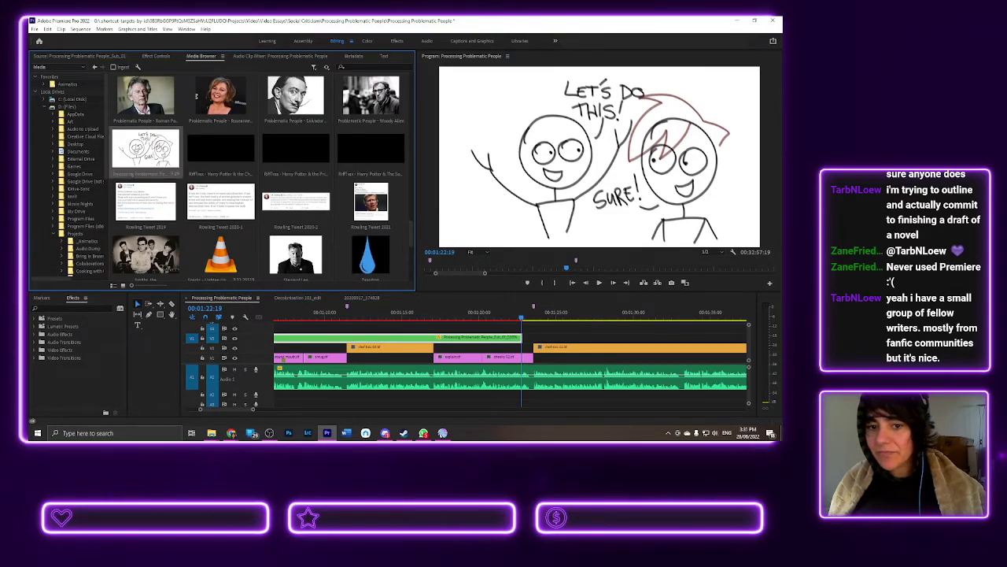
{"action": "scroll", "coordinate": [146, 149], "scroll_direction": "down", "scroll_amount": 1}
{"action": "mouse_move", "coordinate": [145, 143]}
{"action": "left_mouse_down"}
{"action": "mouse_move", "coordinate": [488, 325]}
{"action": "mouse_move", "coordinate": [476, 326]}
{"action": "mouse_move", "coordinate": [540, 339]}
{"action": "left_mouse_up"}
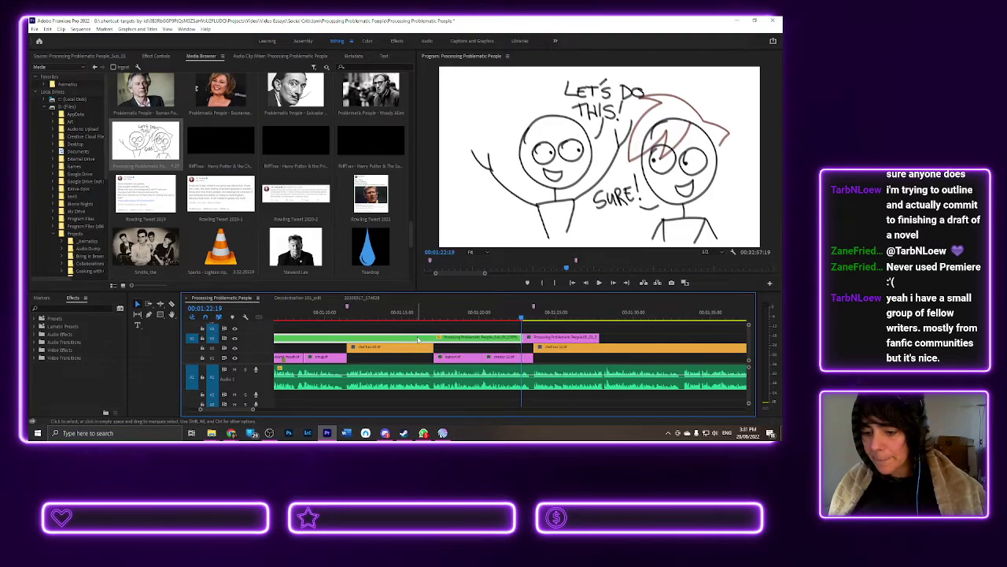
- Set the duration of the "Let's do this!" drawing piece to 00:00:02:00
{"action": "right_click", "coordinate": [417, 339]}
{"action": "left_click", "coordinate": [449, 270]}
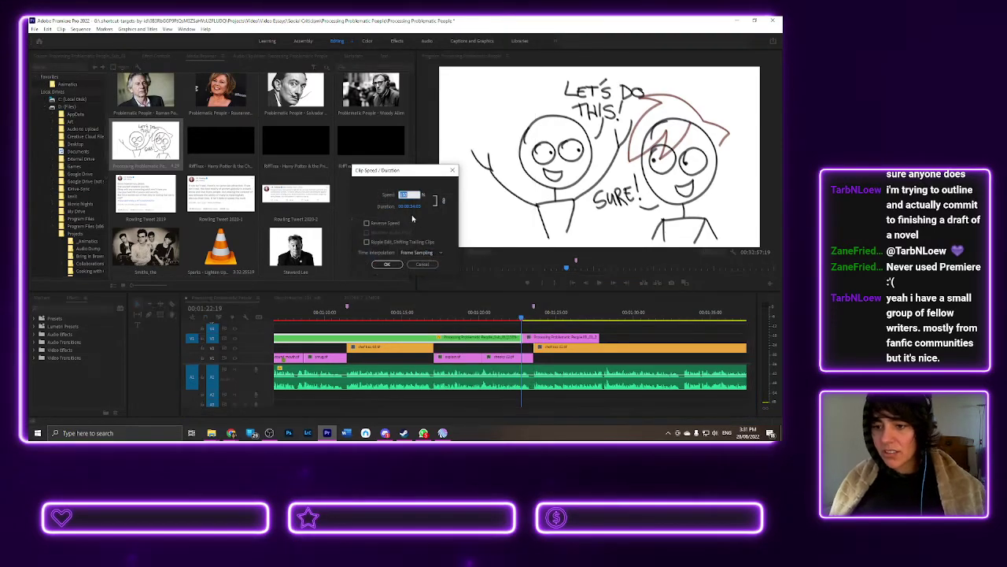
{"action": "left_click", "coordinate": [415, 206]}
{"action": "type", "text": "1000"}
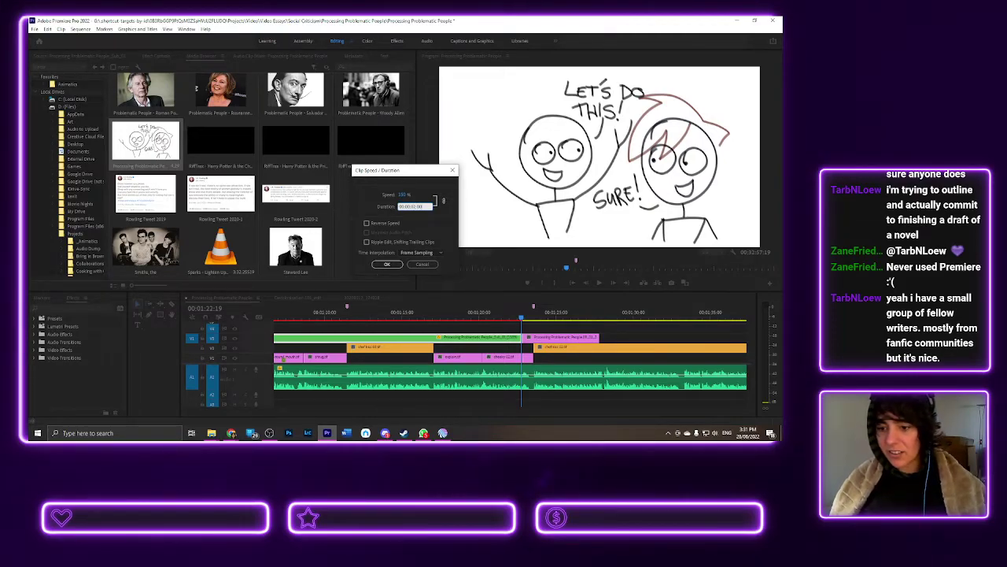
{"action": "key", "text": "Return"}
- Move the "Let's do this!" still back to directly after the shortened drawing piece, and trim its end to about 00:00:51
{"action": "left_click_drag", "start_coordinate": [558, 338], "coordinate": [319, 338]}
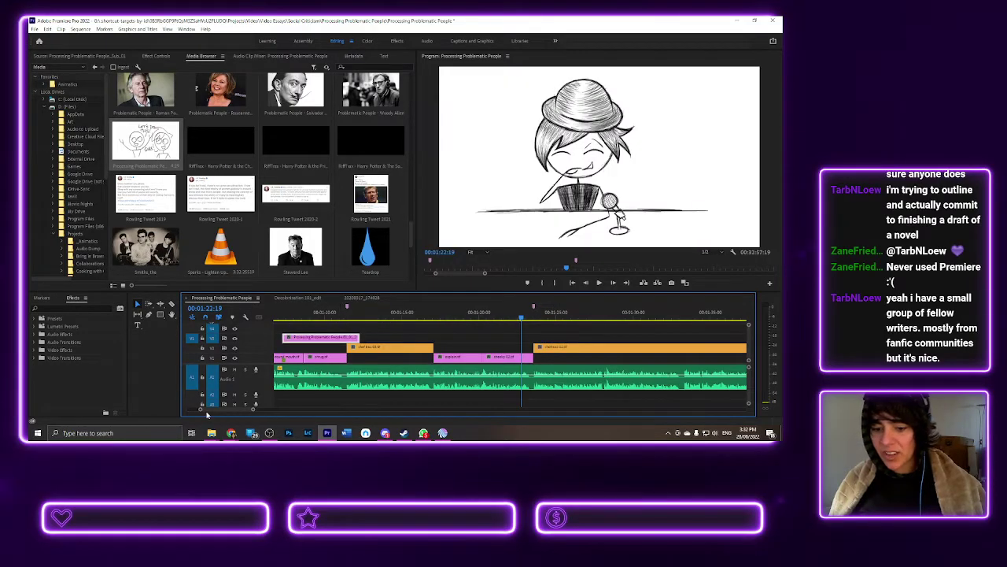
{"action": "scroll", "coordinate": [230, 415], "scroll_direction": "up", "scroll_amount": 3}
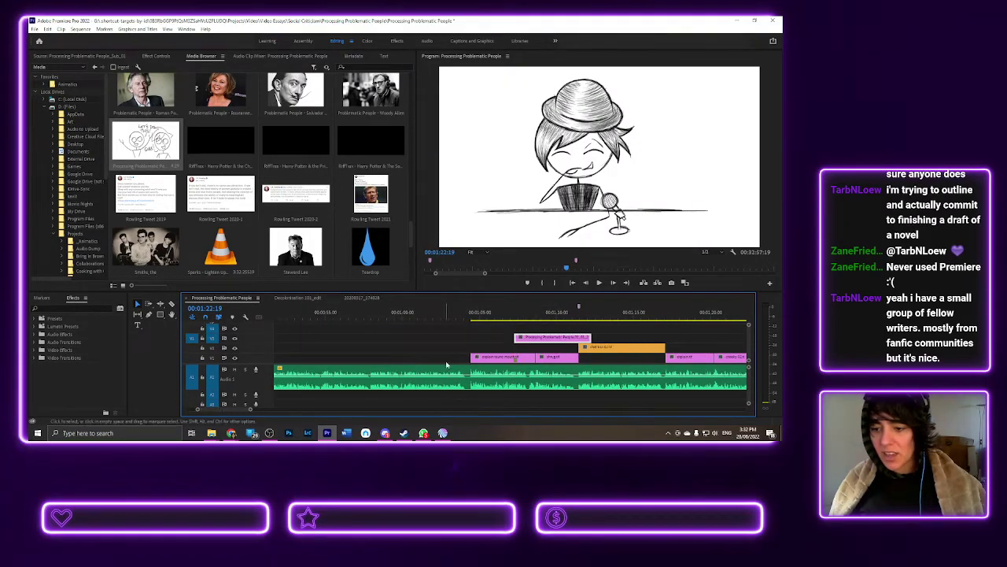
{"action": "left_click_drag", "start_coordinate": [549, 338], "coordinate": [334, 351]}
{"action": "scroll", "coordinate": [509, 344], "scroll_direction": "up", "scroll_amount": 3}
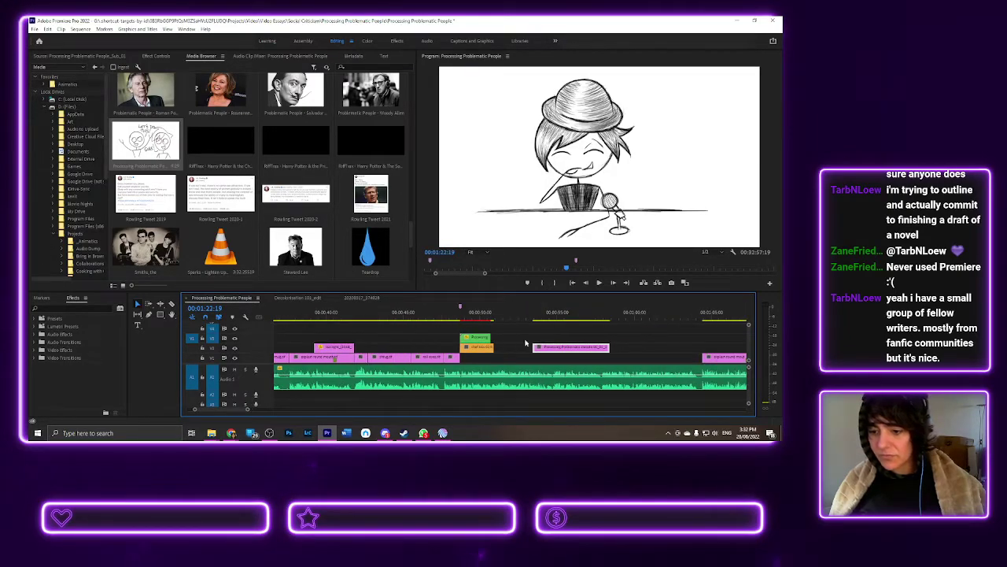
{"action": "left_click_drag", "start_coordinate": [559, 351], "coordinate": [494, 337]}
- Play back the sped-up drawing and its still frame from 00:00:48:07
{"action": "left_click", "coordinate": [454, 318]}
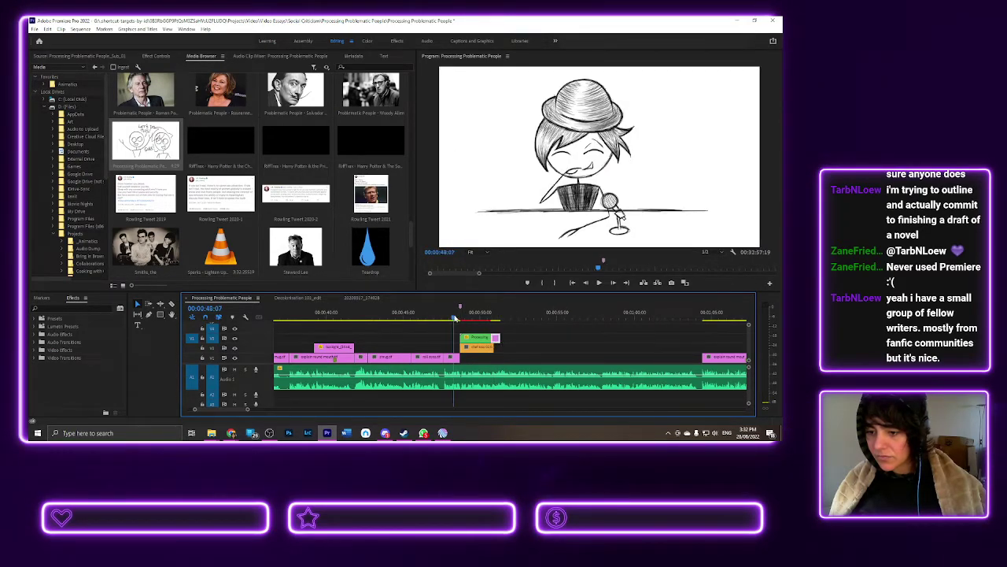
{"action": "key", "text": "space"}
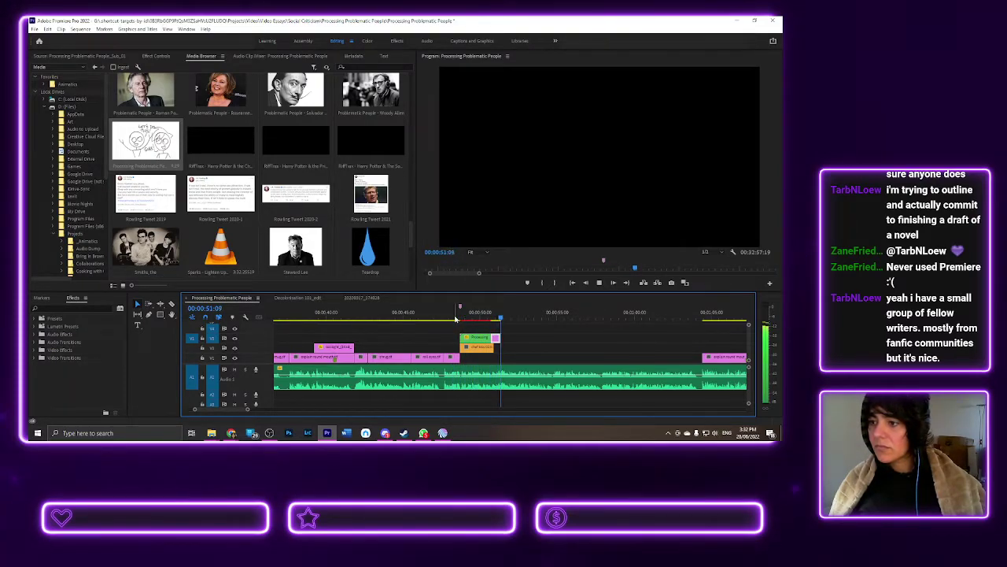
{"action": "key", "text": "space"}
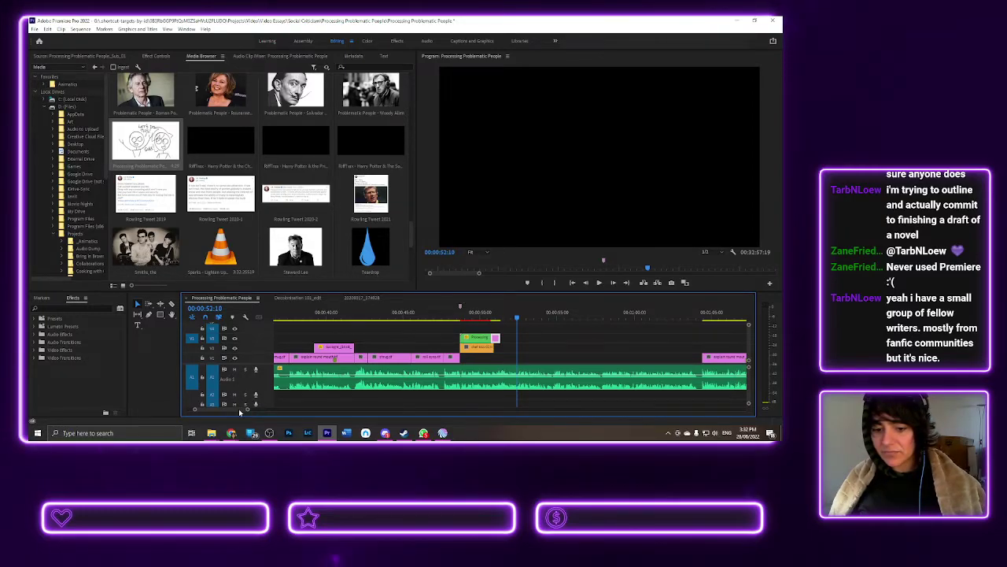
- Extend the start of the drawing piece near 00:27:23 earlier by 00:00:06:12, and play back its new opening
{"action": "left_click_drag", "start_coordinate": [240, 411], "coordinate": [531, 412]}
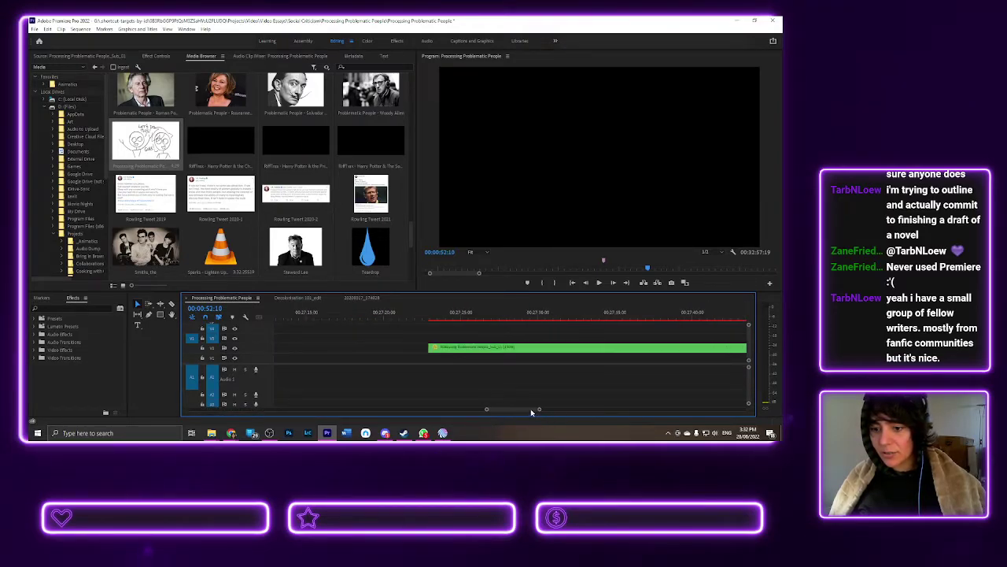
{"action": "left_click", "coordinate": [518, 349]}
{"action": "mouse_move", "coordinate": [447, 321]}
{"action": "left_mouse_down"}
{"action": "mouse_move", "coordinate": [420, 315]}
{"action": "mouse_move", "coordinate": [419, 346]}
{"action": "mouse_move", "coordinate": [362, 345]}
{"action": "left_mouse_up"}
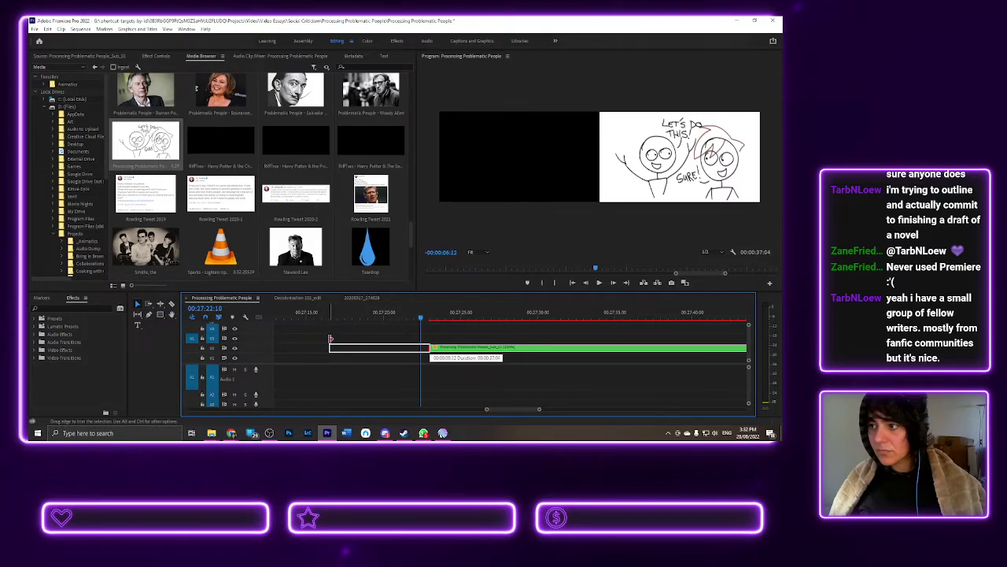
{"action": "left_click_drag", "start_coordinate": [331, 339], "coordinate": [331, 340]}
{"action": "left_click", "coordinate": [331, 318]}
{"action": "key", "text": "space"}
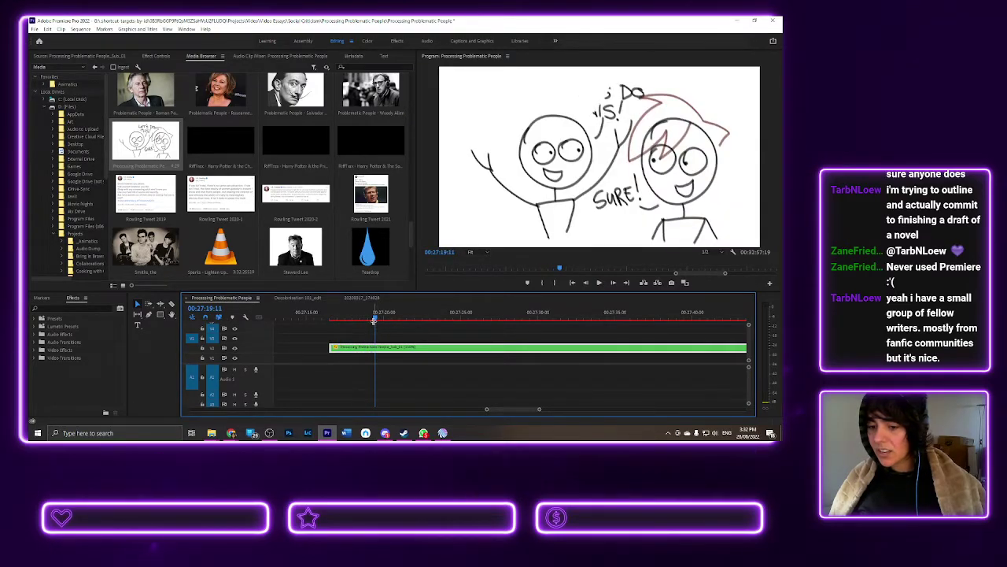
- Export the completed "I never said that." drawing at 00:27:53:07 as a PNG still into the project's Media folder
{"action": "key", "text": "minus"}
{"action": "key", "text": "minus"}
{"action": "key", "text": "minus"}
{"action": "key", "text": "minus"}
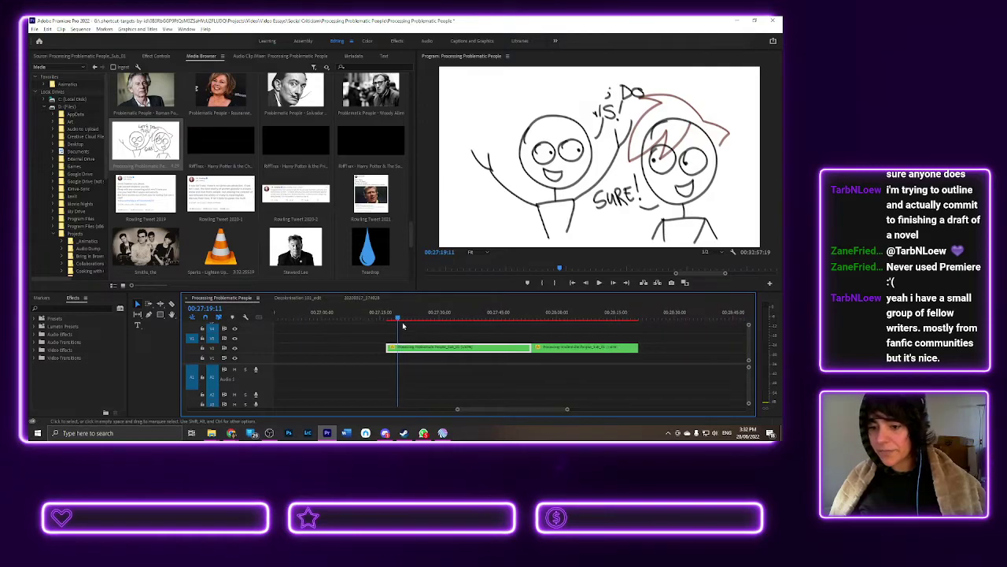
{"action": "left_click_drag", "start_coordinate": [398, 318], "coordinate": [529, 333]}
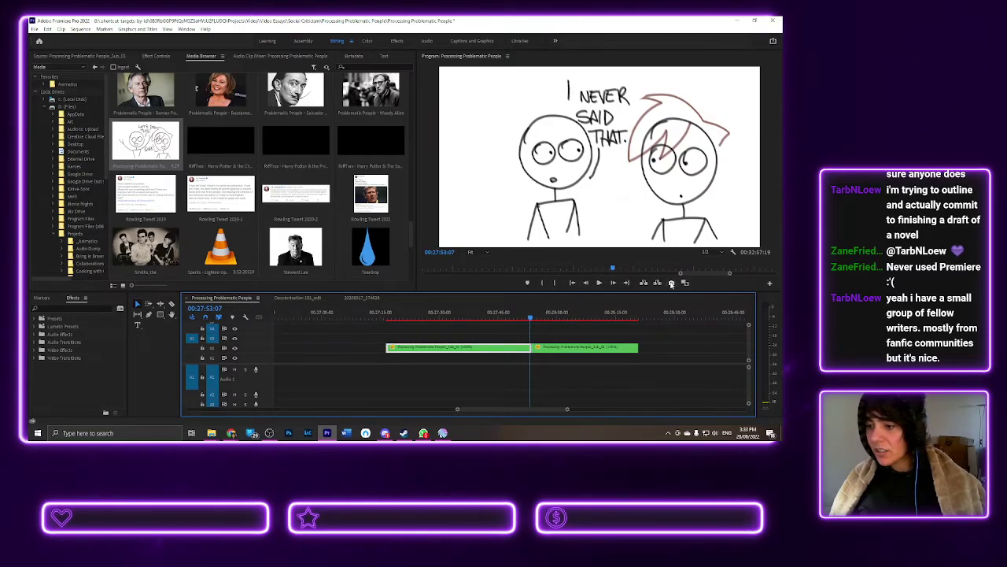
{"action": "left_click", "coordinate": [672, 283]}
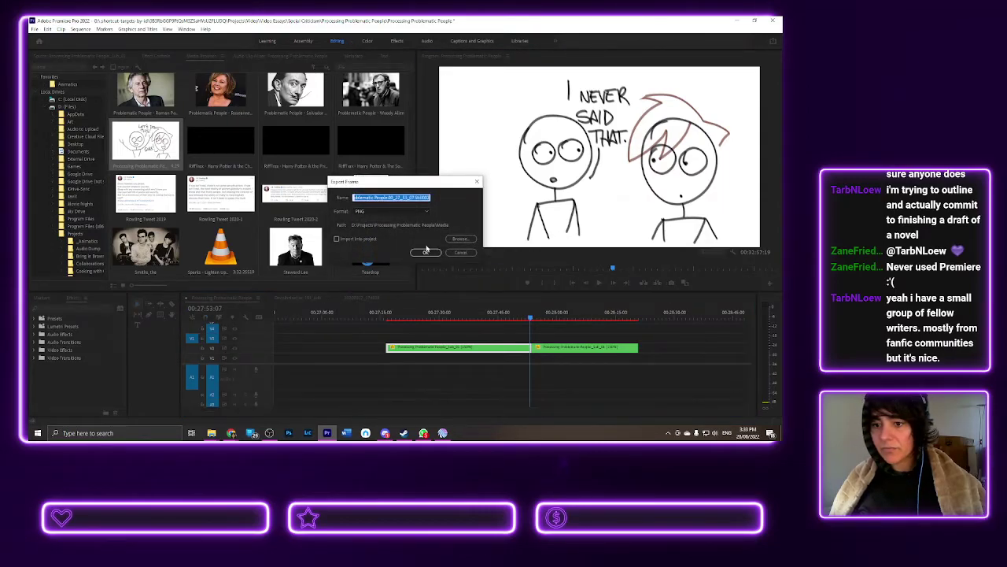
{"action": "left_click", "coordinate": [425, 252]}
- Export the completed "Why did you pressure me?" drawing at 00:28:20:17 as a PNG still into the Media folder
{"action": "left_click_drag", "start_coordinate": [617, 315], "coordinate": [639, 321]}
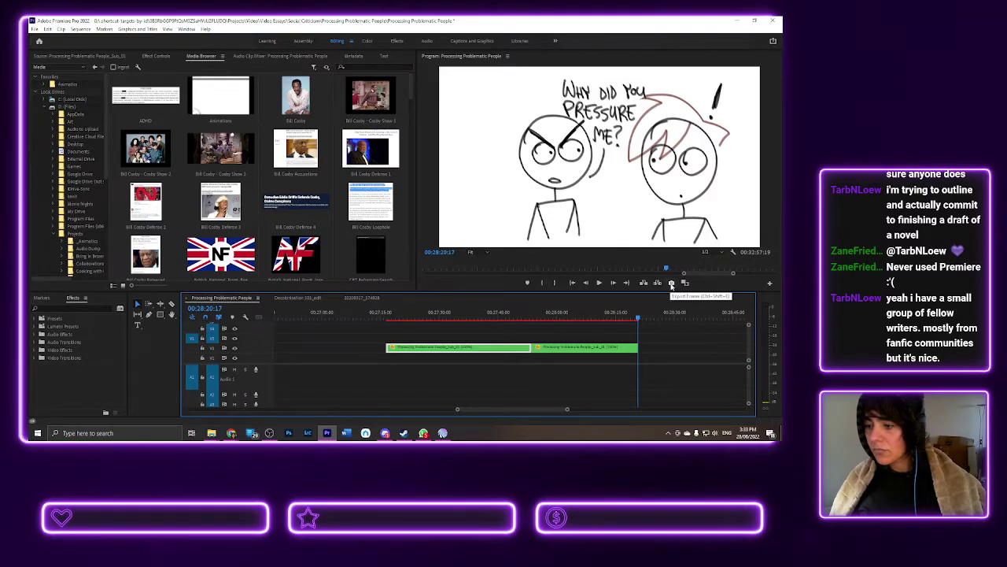
{"action": "left_click", "coordinate": [672, 284]}
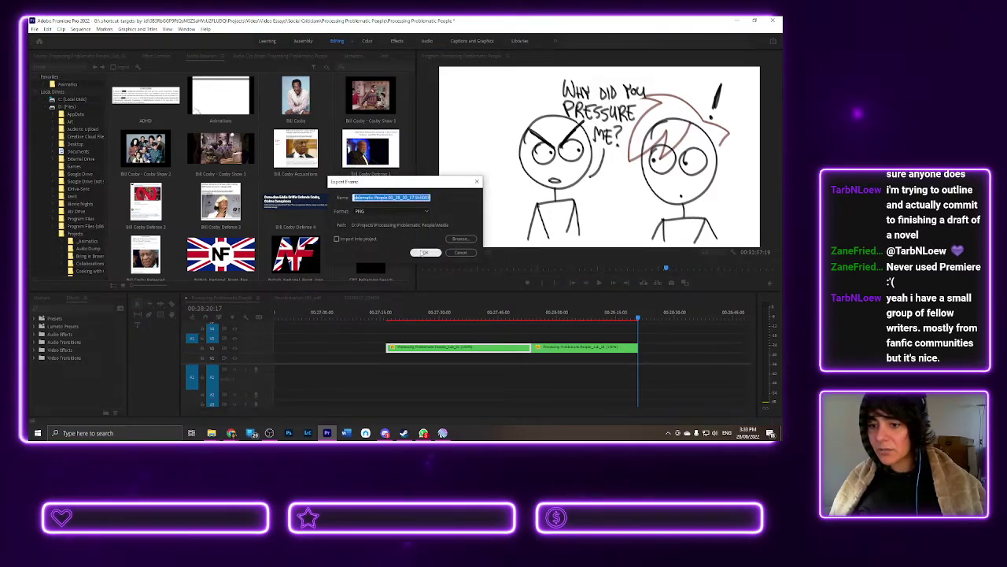
{"action": "left_click", "coordinate": [425, 252]}
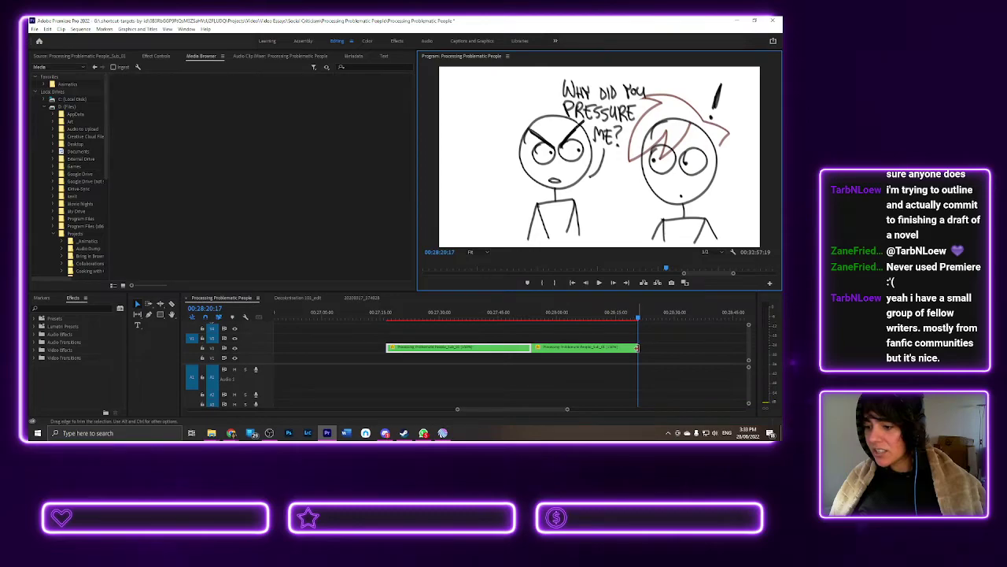
- Try to extend the end of the "Why did you pressure me?" piece, and check the preceding piece's speed and duration
{"action": "left_click_drag", "start_coordinate": [637, 347], "coordinate": [710, 362]}
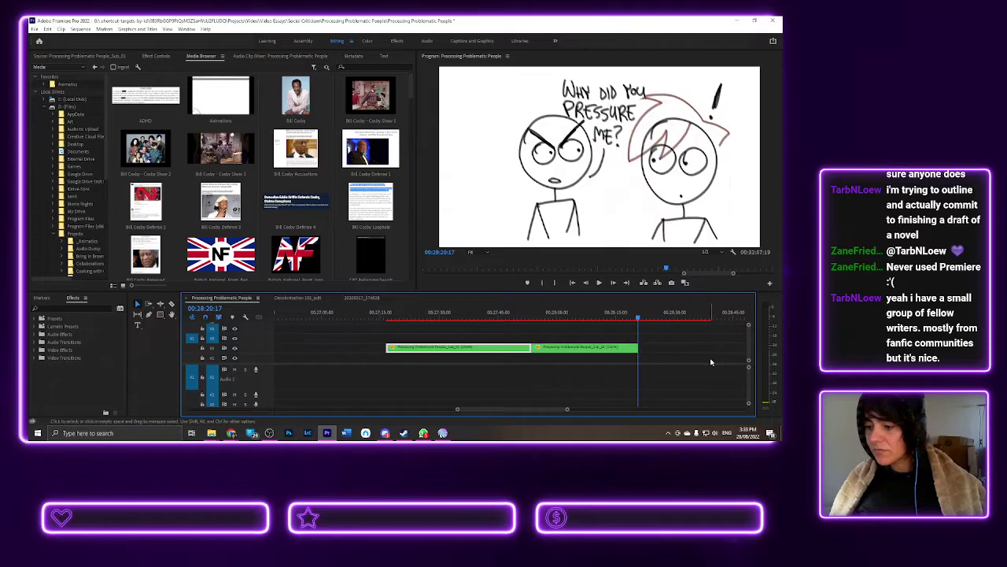
{"action": "right_click", "coordinate": [475, 352]}
{"action": "left_click", "coordinate": [503, 217]}
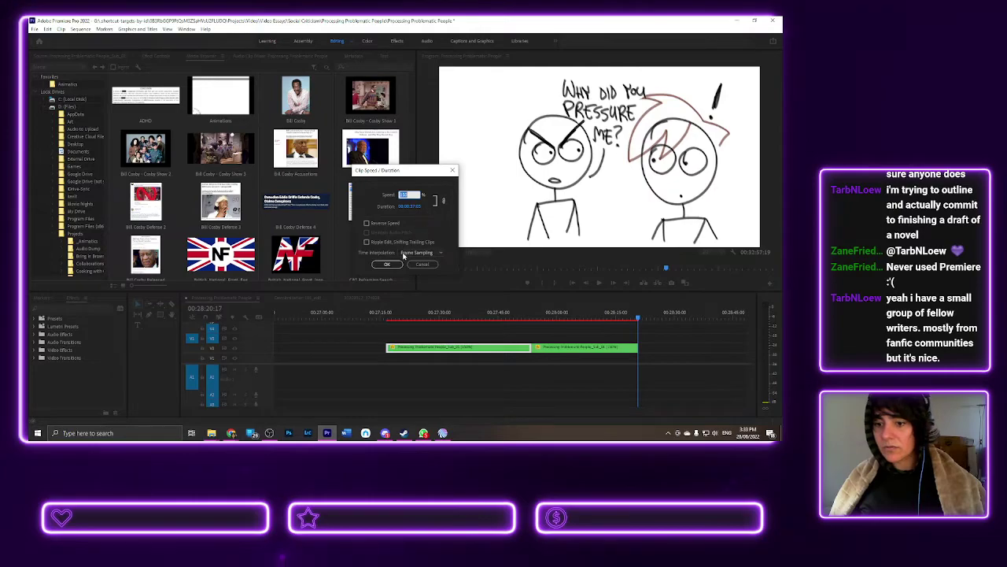
{"action": "left_click", "coordinate": [425, 265]}
{"action": "key", "text": "minus"}
{"action": "key", "text": "minus"}
{"action": "key", "text": "minus"}
{"action": "key", "text": "minus"}
{"action": "key", "text": "minus"}
{"action": "key", "text": "minus"}
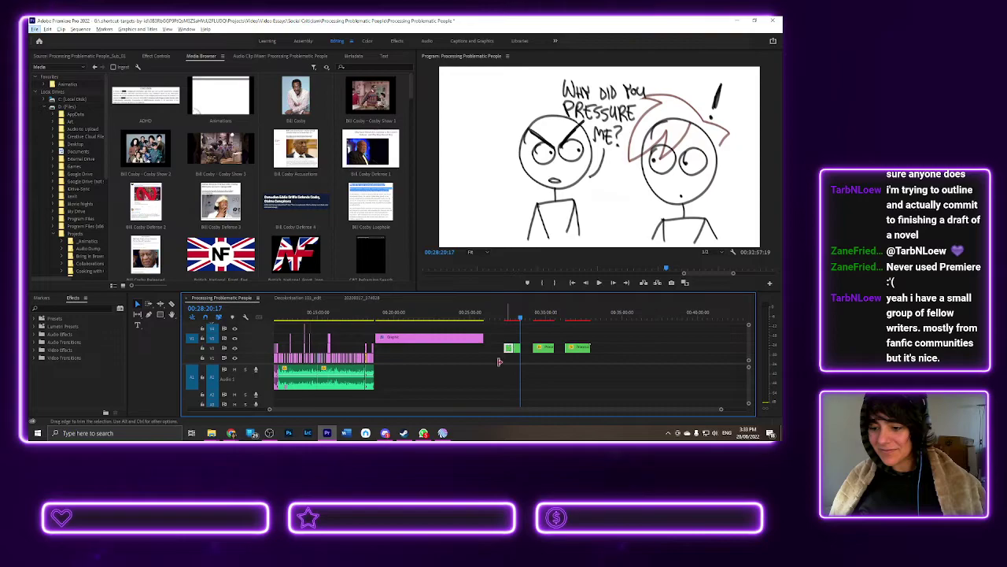
- Move the sped-up "I never said that." drawing piece from about 00:27:53 to just after the drawing still near 00:00:51
{"action": "left_click_drag", "start_coordinate": [510, 349], "coordinate": [285, 332]}
{"action": "left_click_drag", "start_coordinate": [298, 409], "coordinate": [202, 405]}
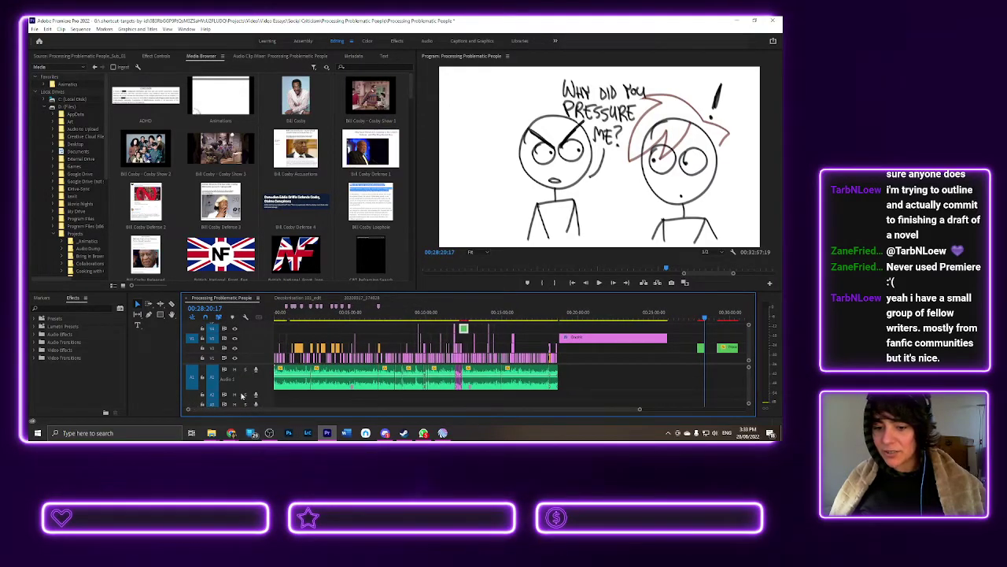
{"action": "left_click_drag", "start_coordinate": [463, 329], "coordinate": [288, 340]}
{"action": "key", "text": "="}
{"action": "key", "text": "="}
{"action": "key", "text": "="}
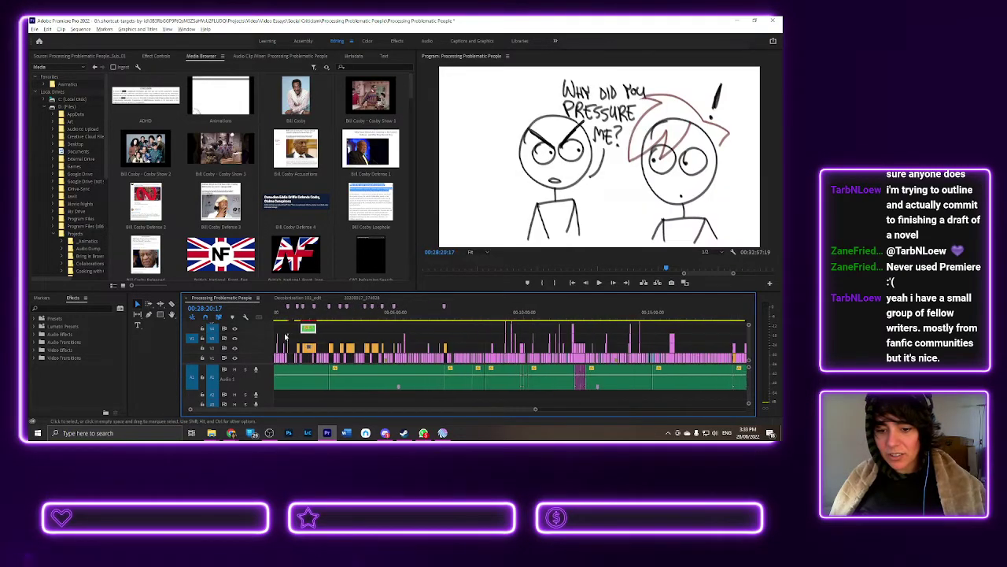
{"action": "key", "text": "="}
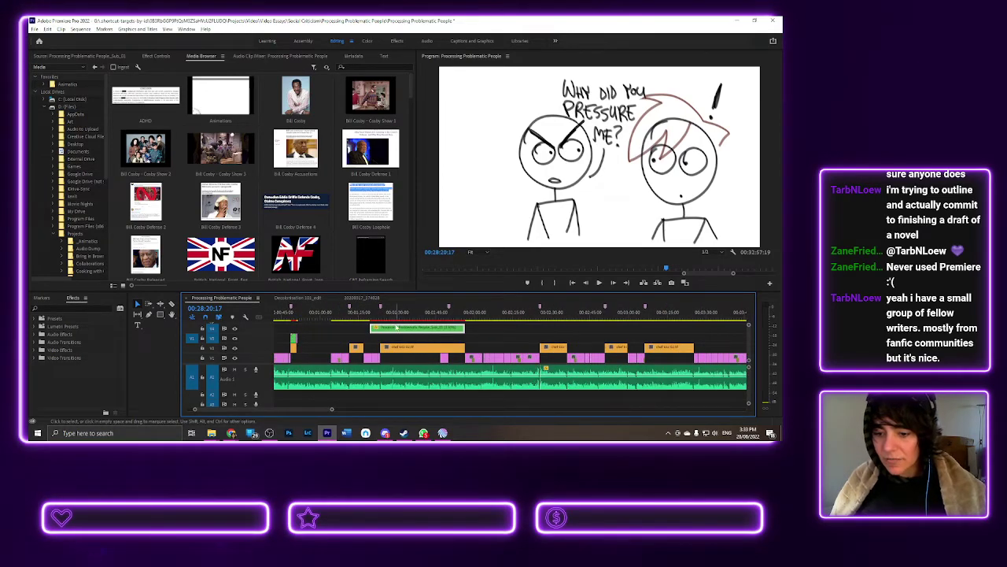
{"action": "left_click_drag", "start_coordinate": [393, 331], "coordinate": [322, 333]}
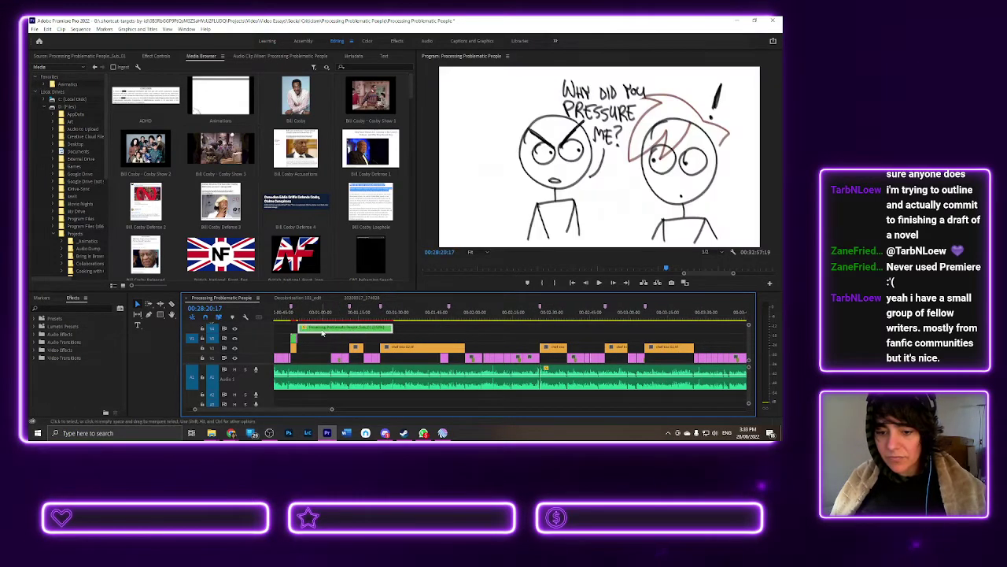
- Set the moved "I never said that." piece's duration to about 2 seconds, and play the scene from 00:00:48:16 to 00:00:54:20
{"action": "right_click", "coordinate": [323, 334]}
{"action": "left_click", "coordinate": [354, 261]}
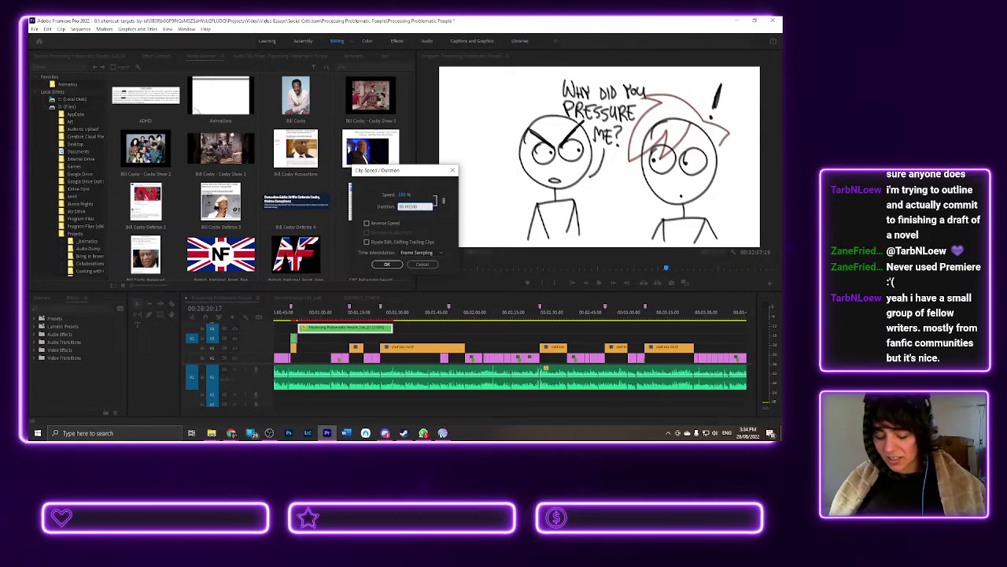
{"action": "key", "text": "Return"}
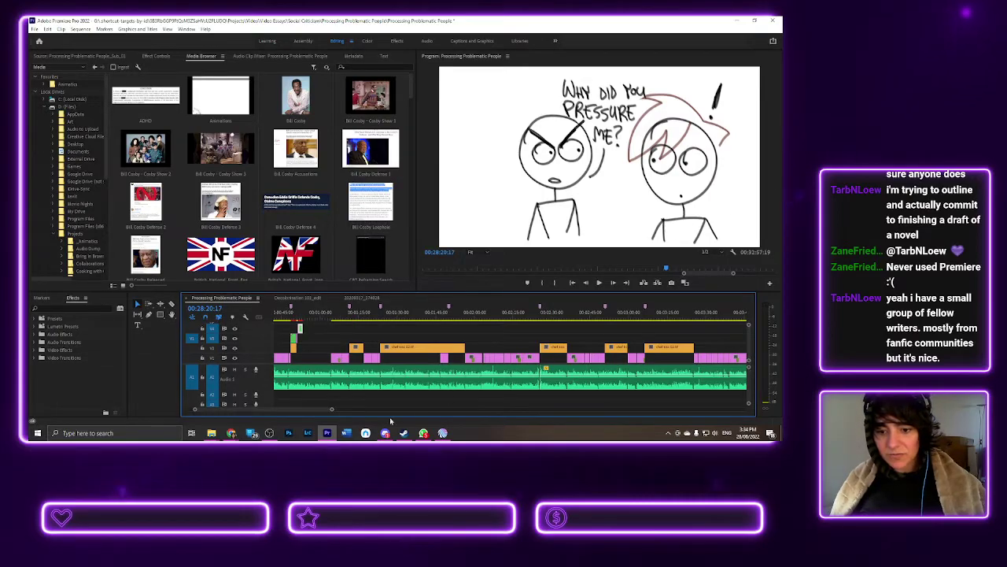
{"action": "scroll", "coordinate": [299, 337], "scroll_direction": "up", "scroll_amount": 5}
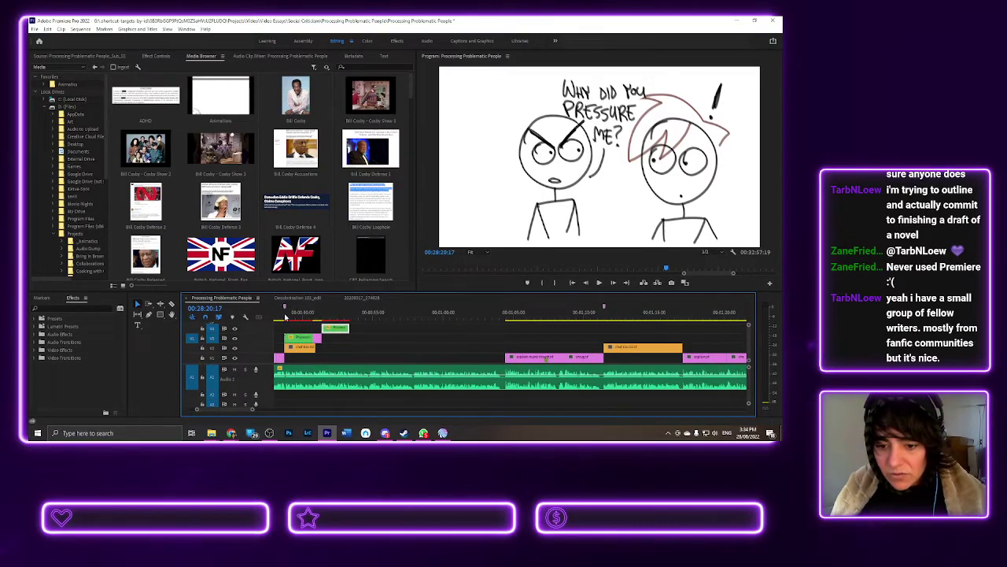
{"action": "left_click", "coordinate": [286, 312]}
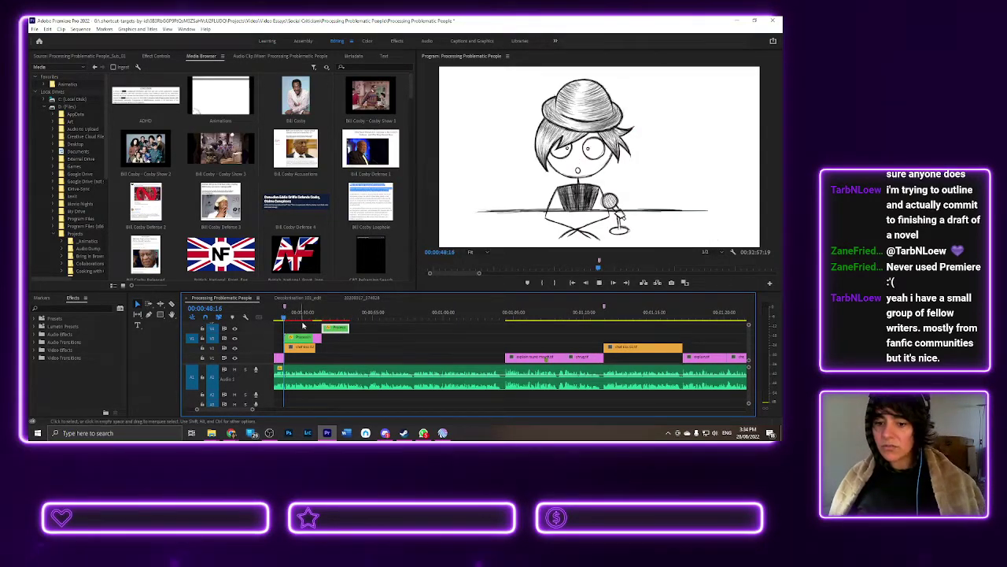
{"action": "key", "text": "space"}
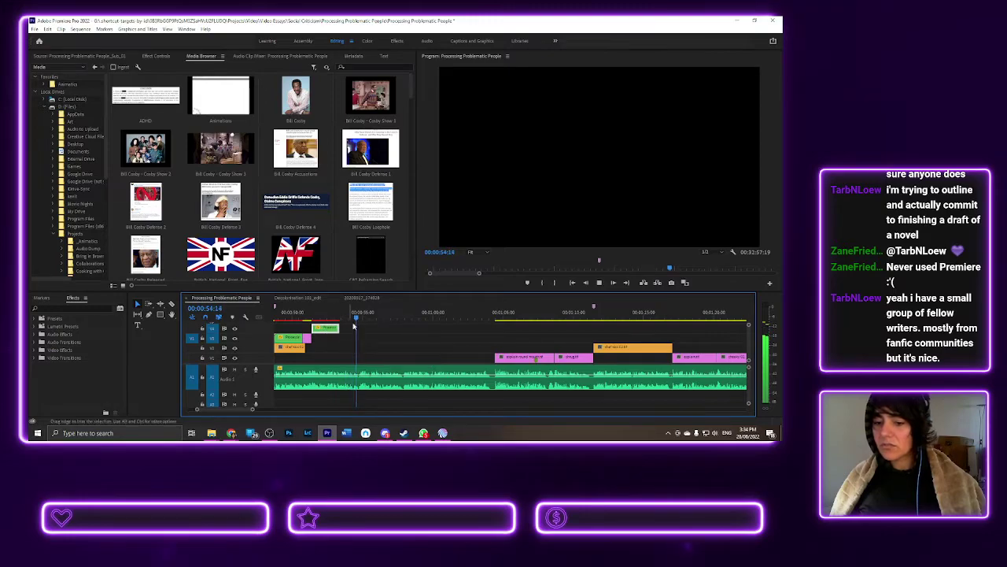
{"action": "key", "text": "space"}
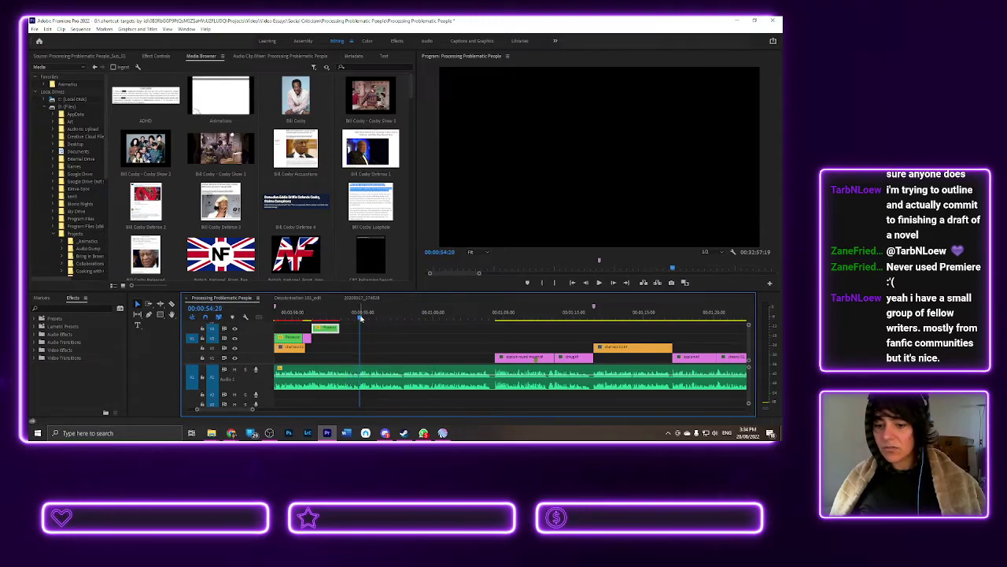
- Place the exported "I never said that." still directly after its drawing piece, ending at 00:00:54:20
{"action": "scroll", "coordinate": [339, 269], "scroll_direction": "down", "scroll_amount": 5}
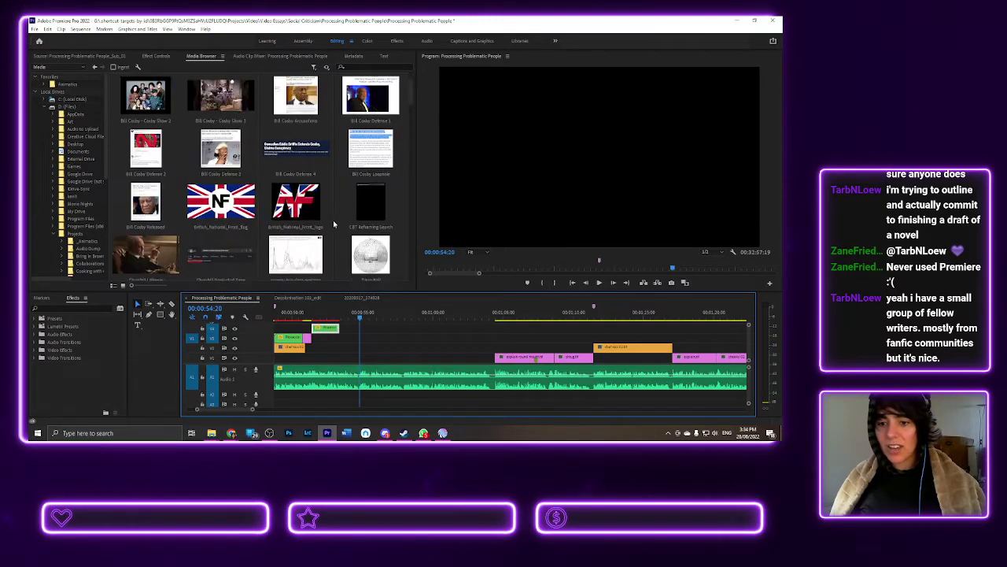
{"action": "scroll", "coordinate": [333, 225], "scroll_direction": "down", "scroll_amount": 10}
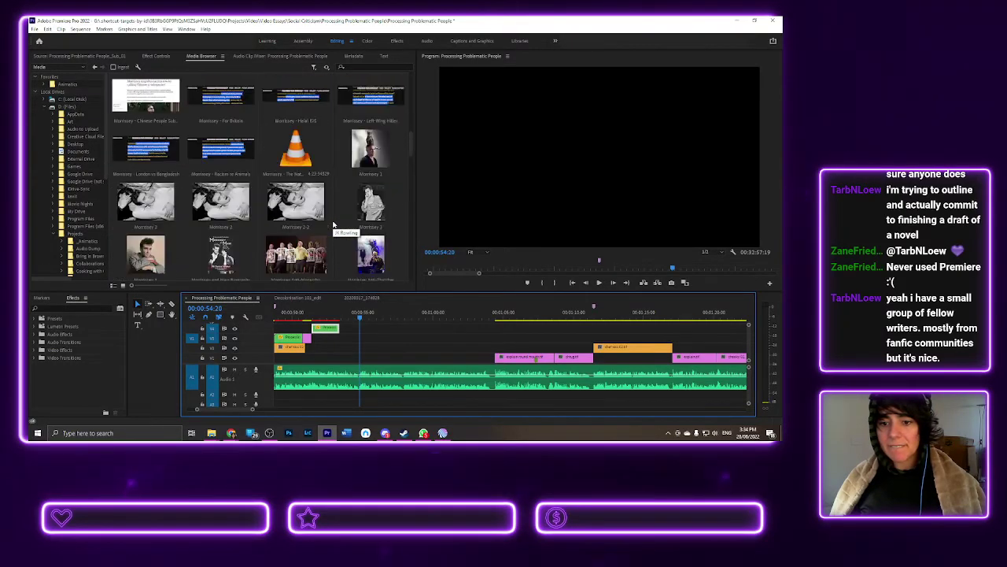
{"action": "scroll", "coordinate": [332, 225], "scroll_direction": "down", "scroll_amount": 15}
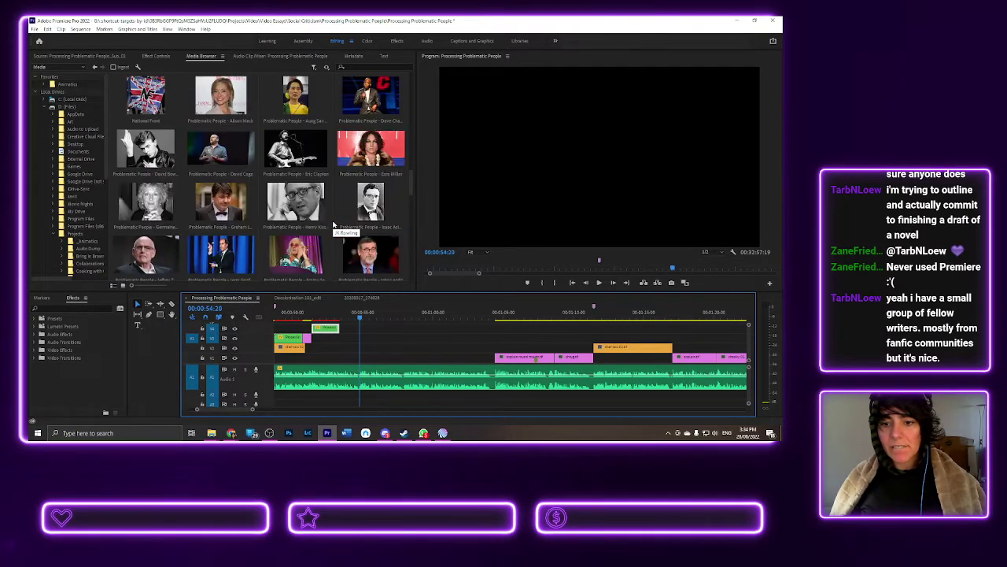
{"action": "scroll", "coordinate": [333, 225], "scroll_direction": "down", "scroll_amount": 5}
{"action": "scroll", "coordinate": [333, 225], "scroll_direction": "up", "scroll_amount": 2}
{"action": "mouse_move", "coordinate": [228, 153]}
{"action": "left_mouse_down"}
{"action": "mouse_move", "coordinate": [344, 331]}
{"action": "mouse_move", "coordinate": [360, 329]}
{"action": "left_mouse_up"}
- Play back the "I never said that." drawing piece and its still twice to check their timing against the narration
{"action": "left_click", "coordinate": [307, 316]}
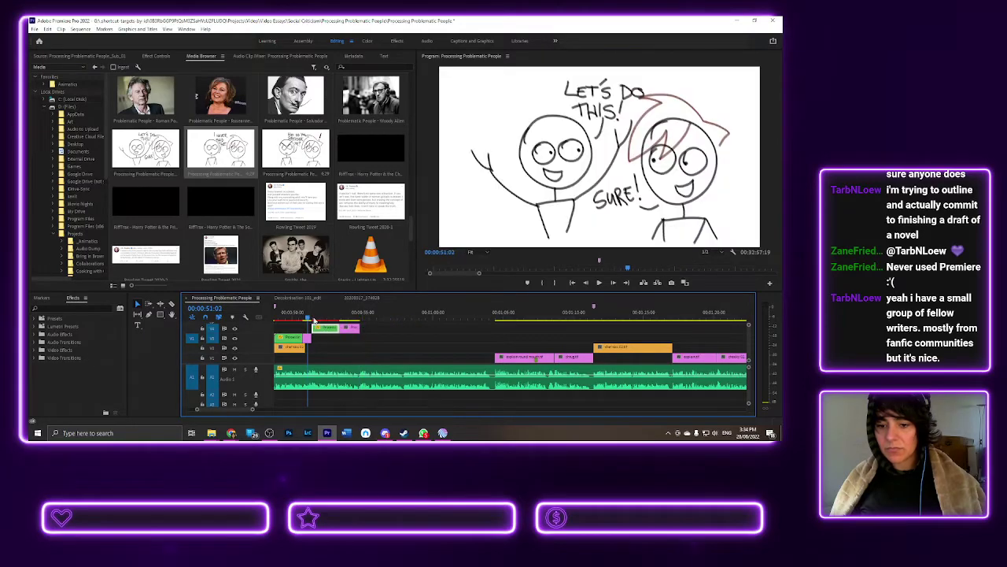
{"action": "key", "text": "space"}
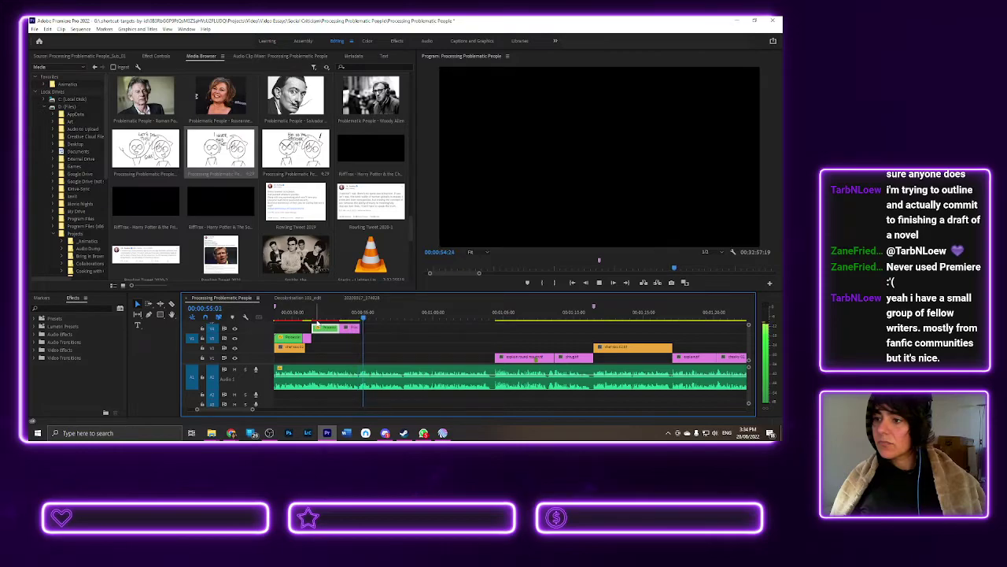
{"action": "key", "text": "space"}
{"action": "scroll", "coordinate": [326, 324], "scroll_direction": "up", "scroll_amount": 3}
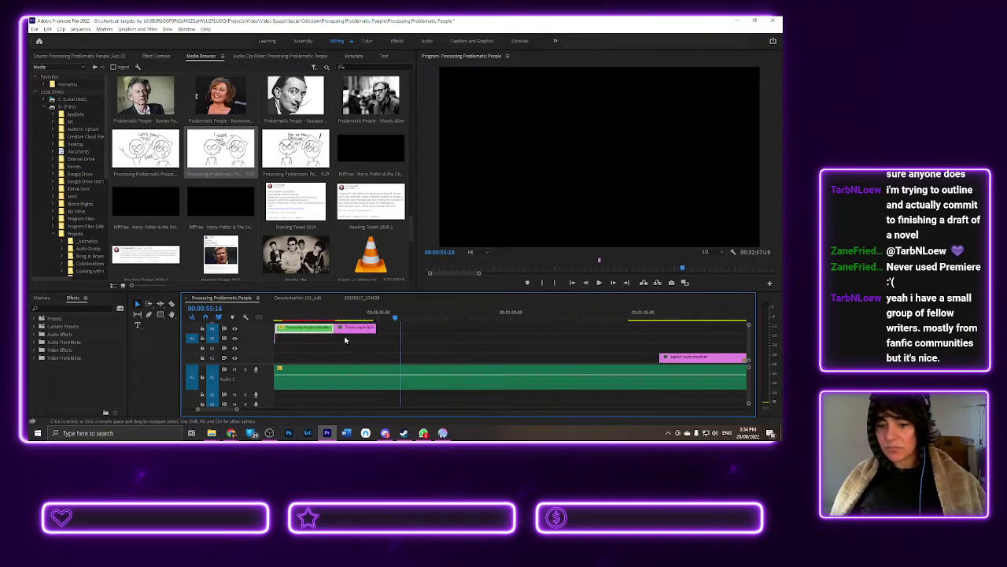
{"action": "left_click_drag", "start_coordinate": [313, 315], "coordinate": [296, 316]}
{"action": "key", "text": "space"}
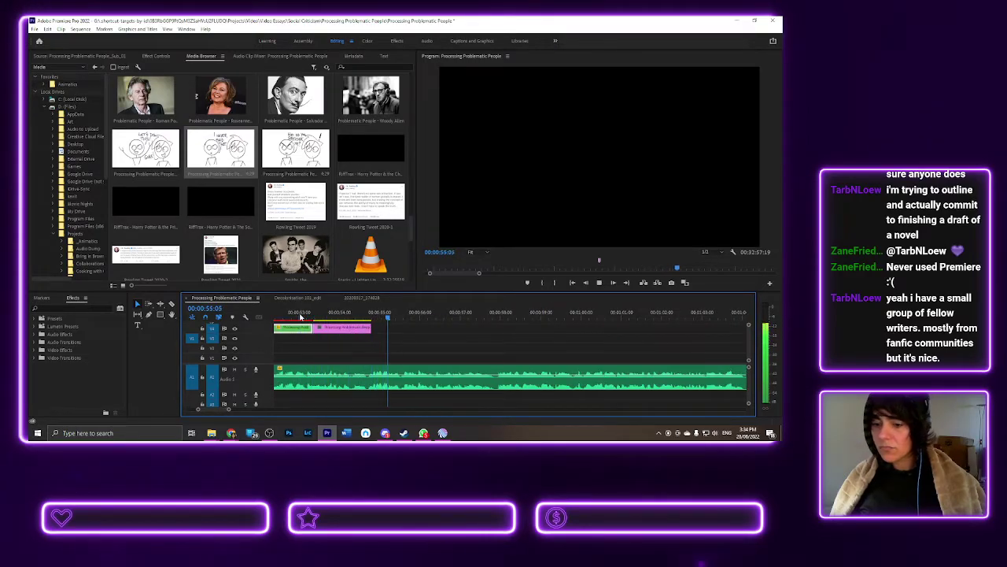
{"action": "key", "text": "space"}
- Remove the orange clip at 00:00:48:16 and move the drawing pieces and stills above it down to the lowest video track
{"action": "key", "text": "minus"}
{"action": "key", "text": "minus"}
{"action": "key", "text": "minus"}
{"action": "key", "text": "minus"}
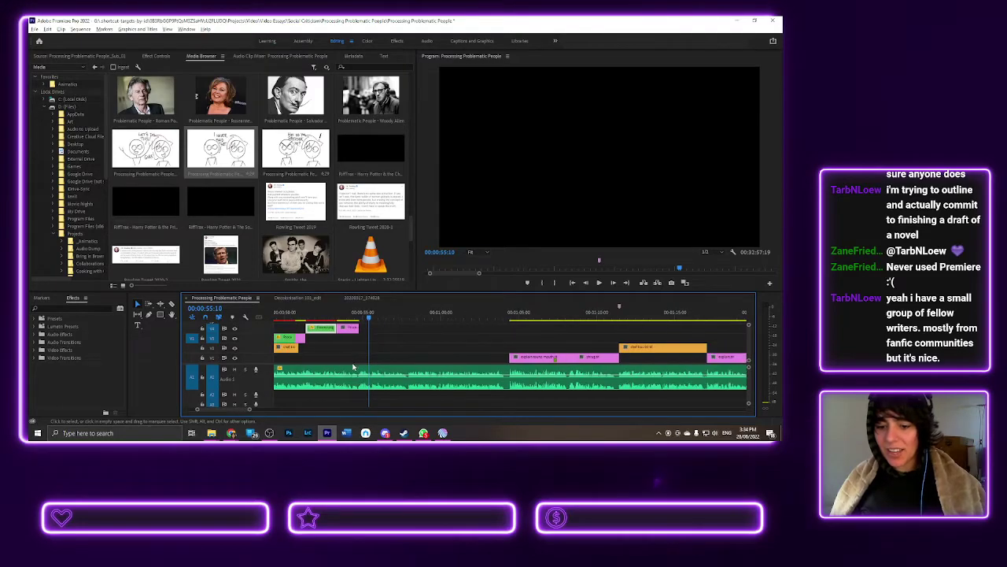
{"action": "scroll", "coordinate": [476, 353], "scroll_direction": "left", "scroll_amount": 4}
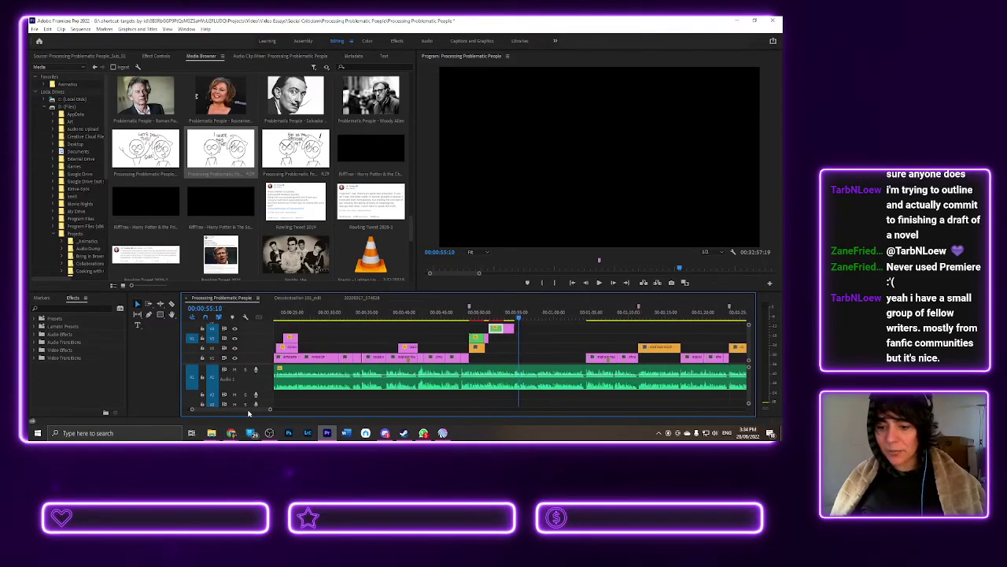
{"action": "mouse_move", "coordinate": [476, 350]}
{"action": "left_mouse_down"}
{"action": "mouse_move", "coordinate": [473, 332]}
{"action": "mouse_move", "coordinate": [509, 331]}
{"action": "mouse_move", "coordinate": [494, 358]}
{"action": "left_mouse_up"}
{"action": "left_click", "coordinate": [475, 334]}
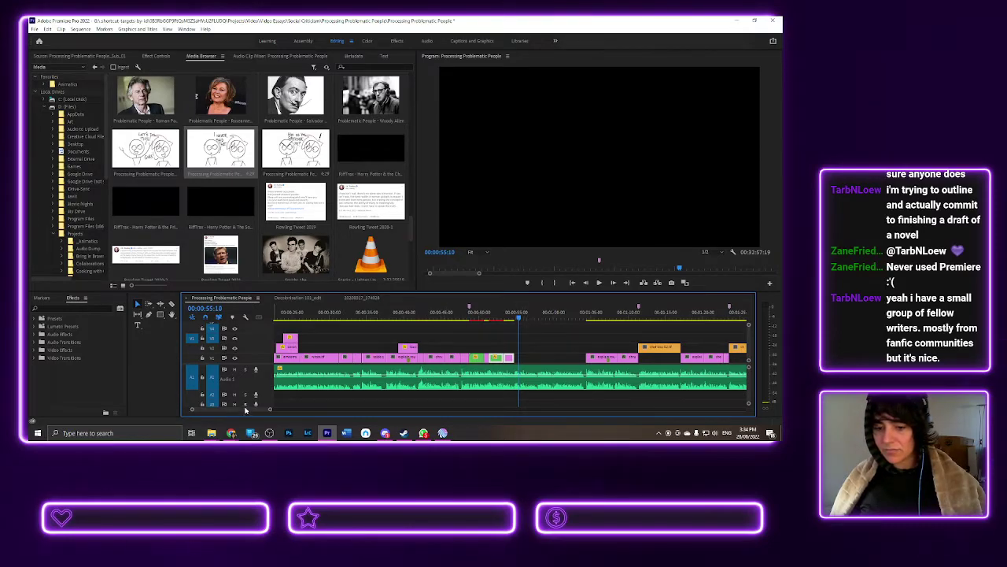
- Set the duration of the "Why did you pressure me?" drawing piece near 00:27:54 to about 5 seconds
{"action": "left_click_drag", "start_coordinate": [247, 409], "coordinate": [535, 436]}
{"action": "left_click", "coordinate": [467, 317]}
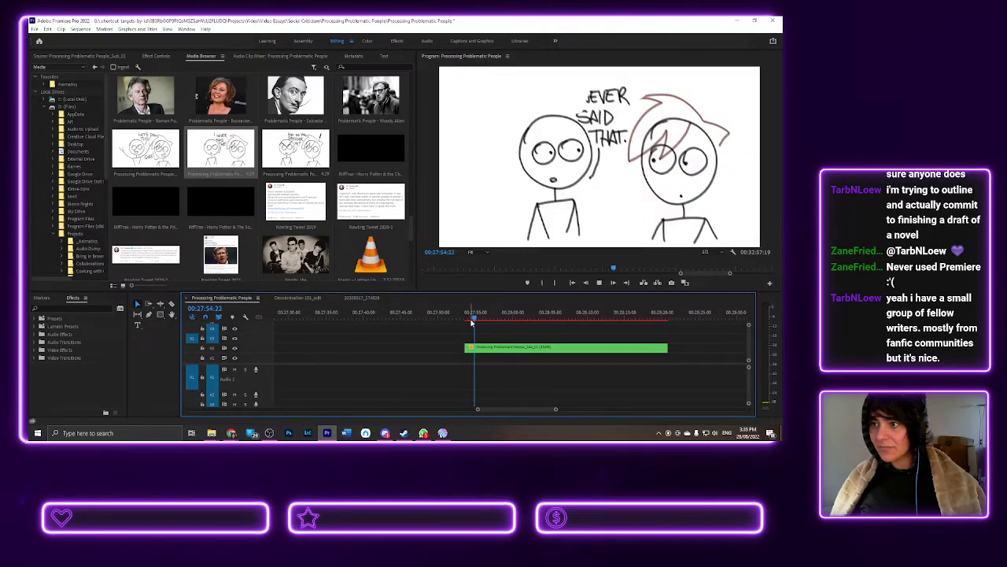
{"action": "right_click", "coordinate": [518, 352]}
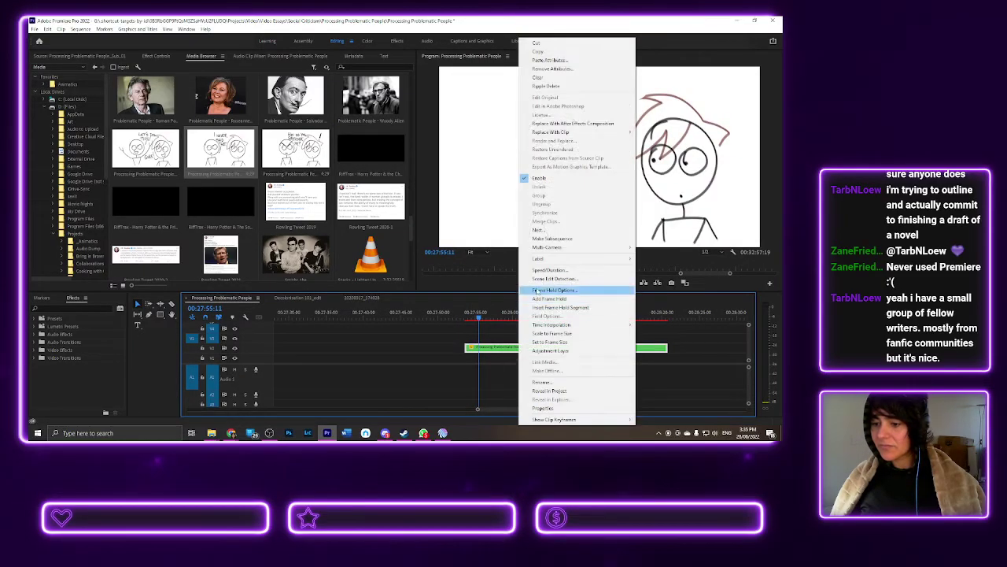
{"action": "left_click", "coordinate": [543, 270]}
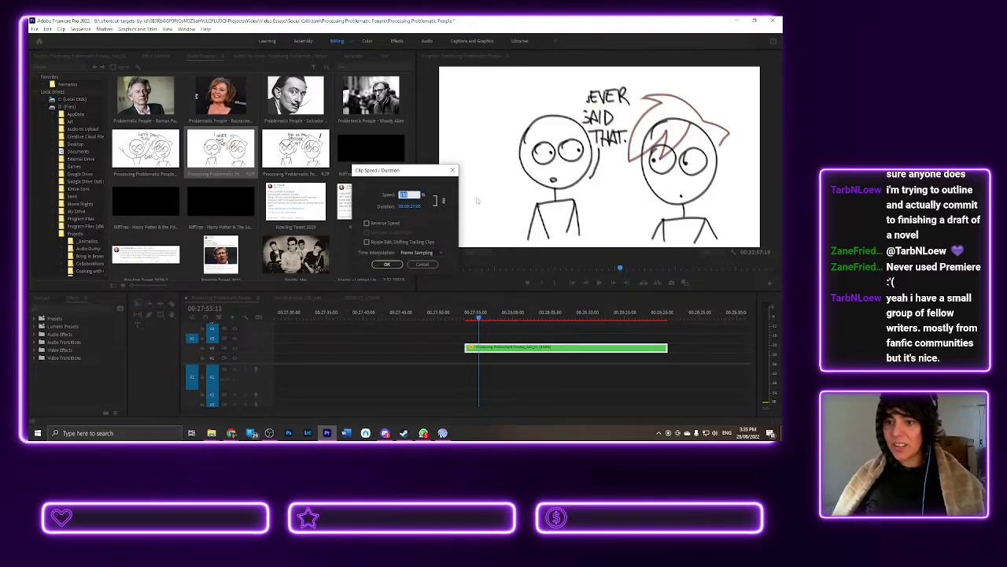
{"action": "left_click", "coordinate": [415, 208]}
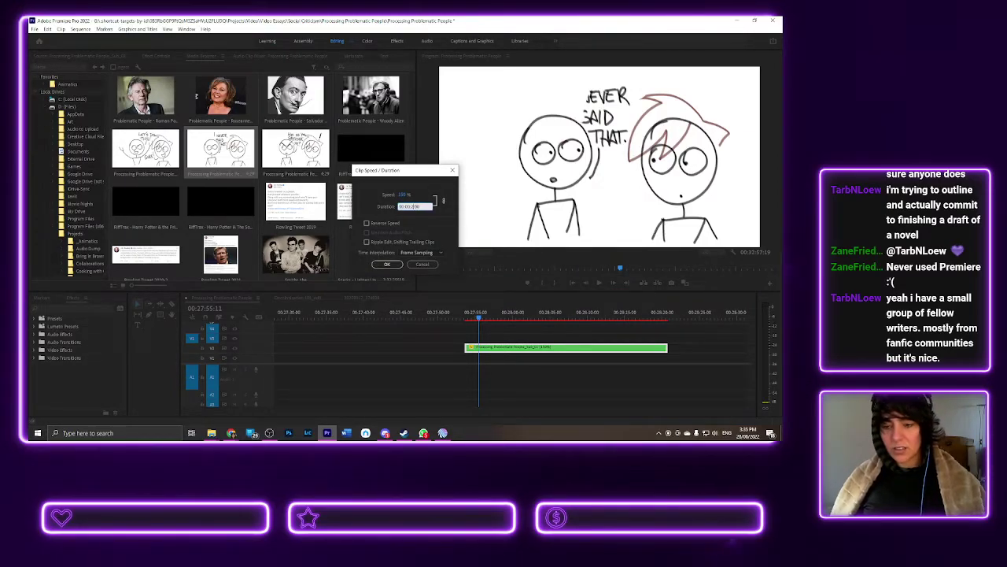
{"action": "key", "text": "Return"}
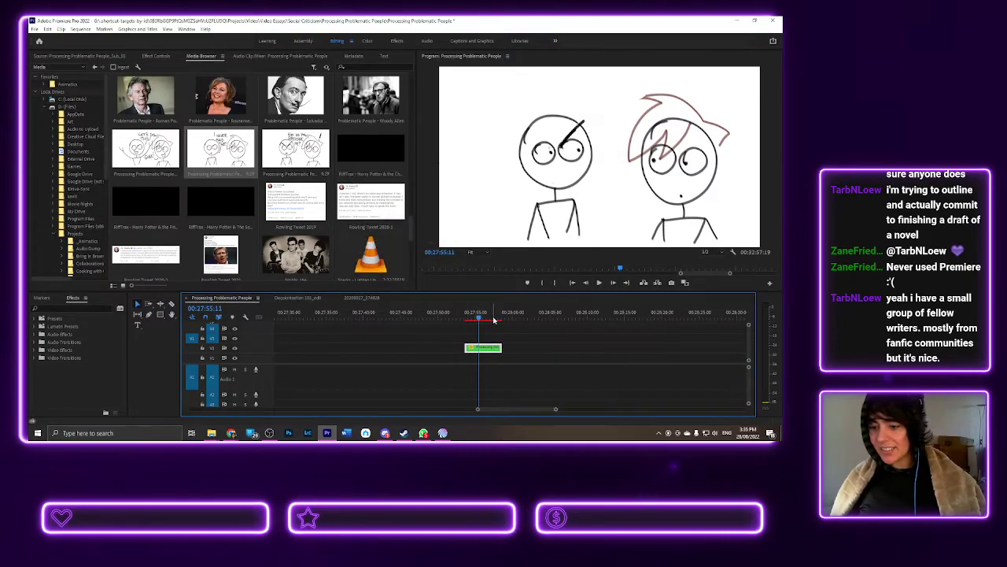
- Move the "Why did you pressure me?" piece to right after the "I never said that." still, and play back the transition to about 00:00:57:14
{"action": "key", "text": "Delete"}
{"action": "left_click_drag", "start_coordinate": [520, 410], "coordinate": [234, 381]}
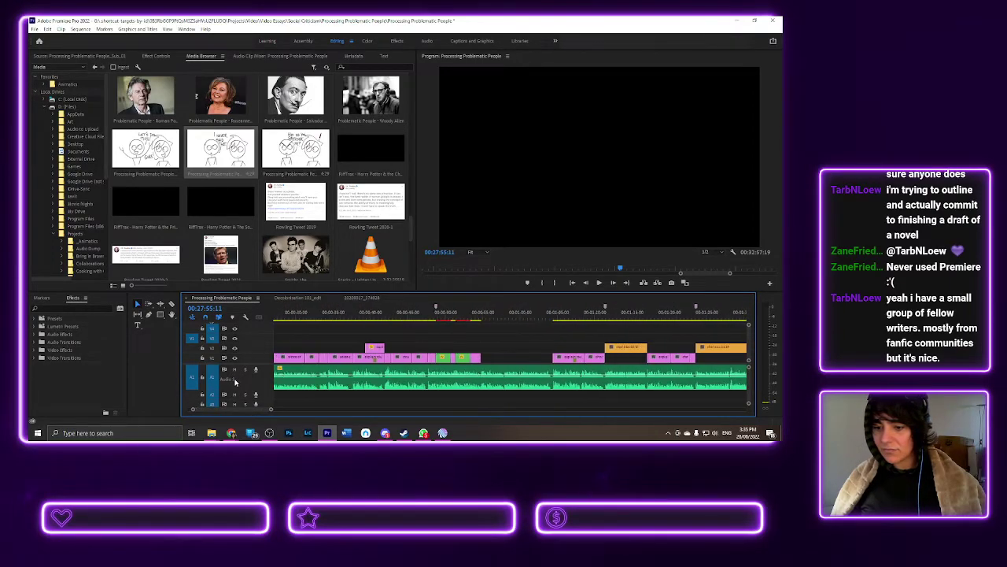
{"action": "left_click_drag", "start_coordinate": [492, 319], "coordinate": [499, 339]}
{"action": "left_click", "coordinate": [477, 317]}
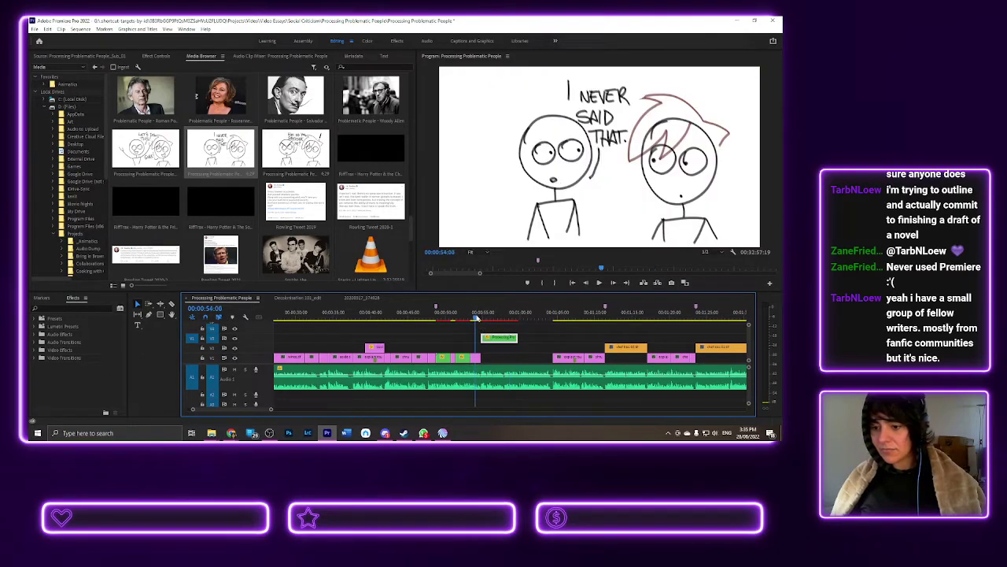
{"action": "key", "text": "space"}
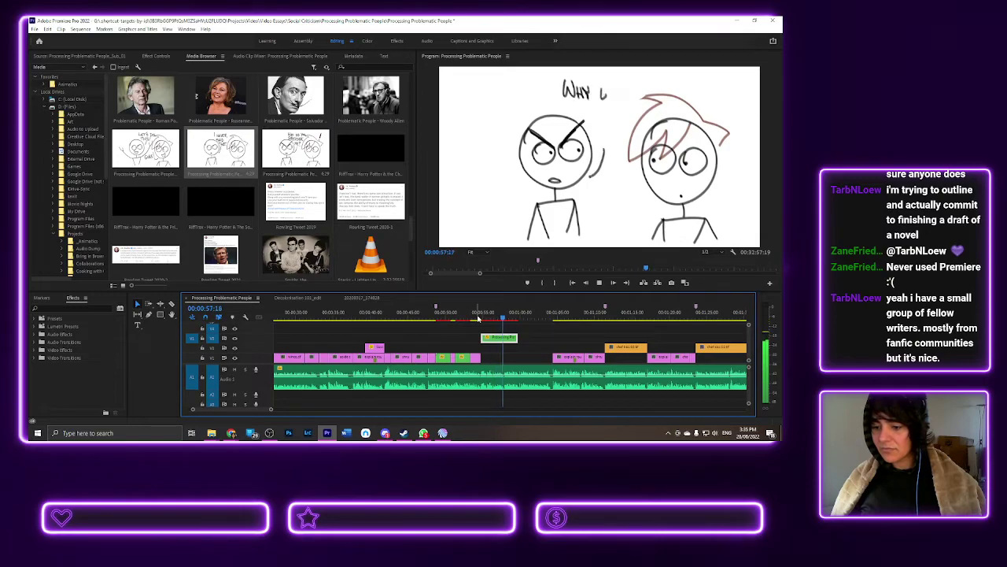
{"action": "key", "text": "space"}
{"action": "left_click_drag", "start_coordinate": [509, 319], "coordinate": [501, 319]}
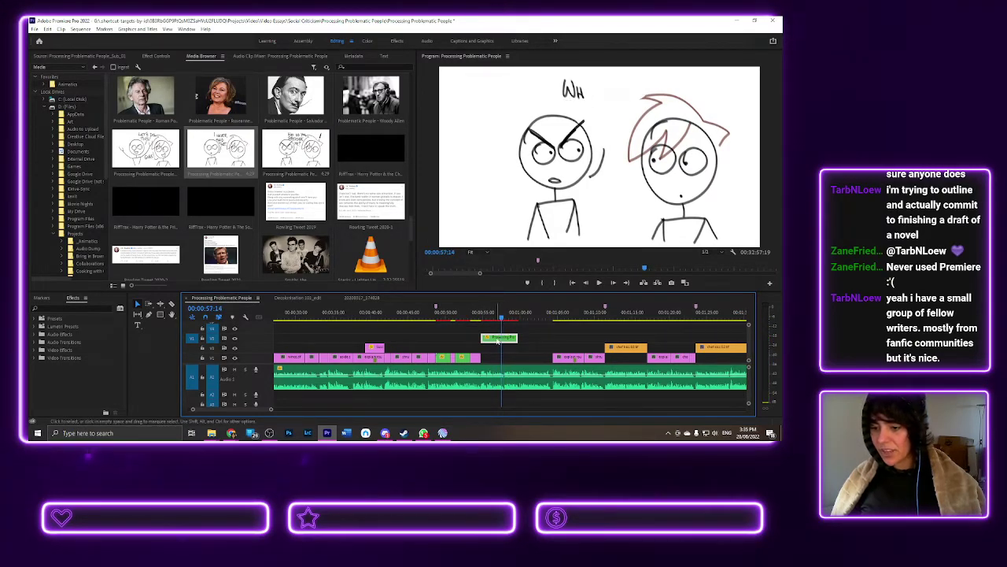
- Set the "Why did you pressure me?" piece's duration to 2 seconds and move it down to the lowest video track
{"action": "right_click", "coordinate": [497, 341]}
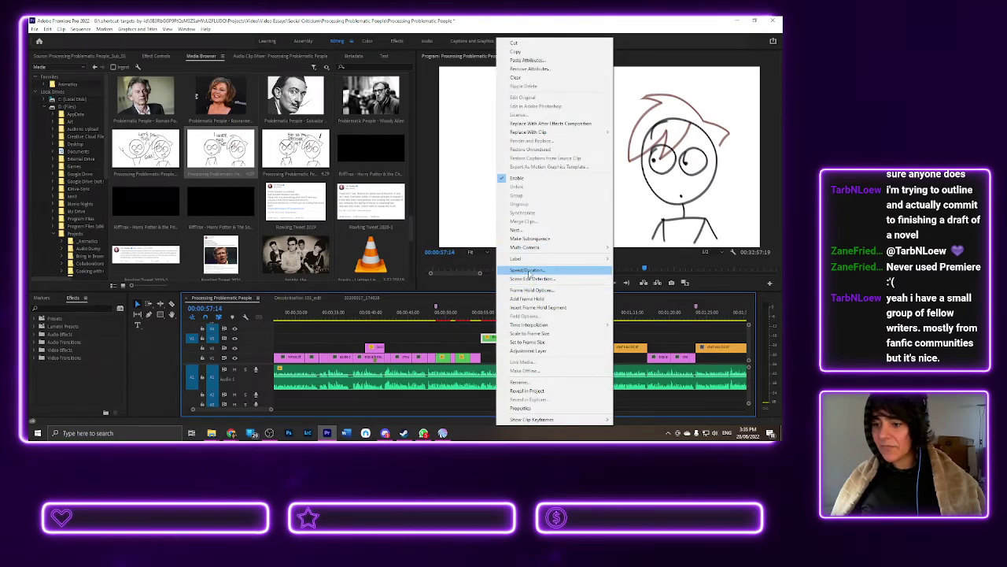
{"action": "left_click", "coordinate": [539, 269]}
{"action": "left_click", "coordinate": [413, 207]}
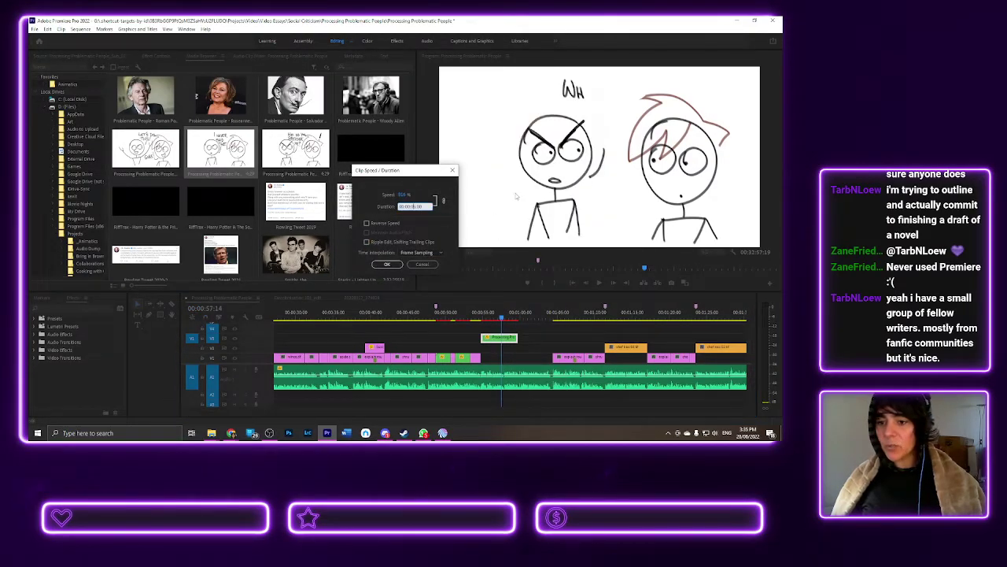
{"action": "type", "text": "200"}
{"action": "key", "text": "Return"}
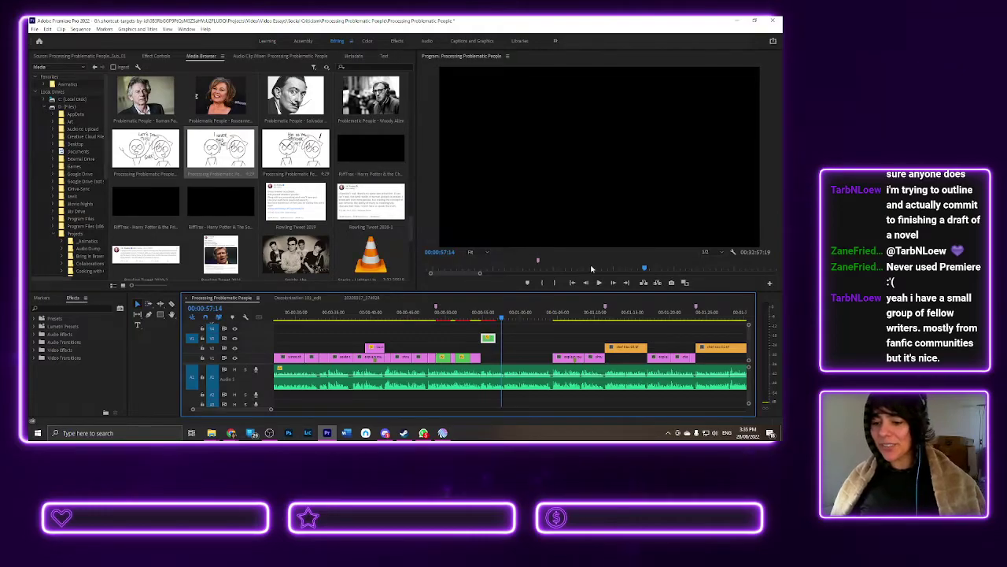
{"action": "left_click_drag", "start_coordinate": [489, 340], "coordinate": [489, 358]}
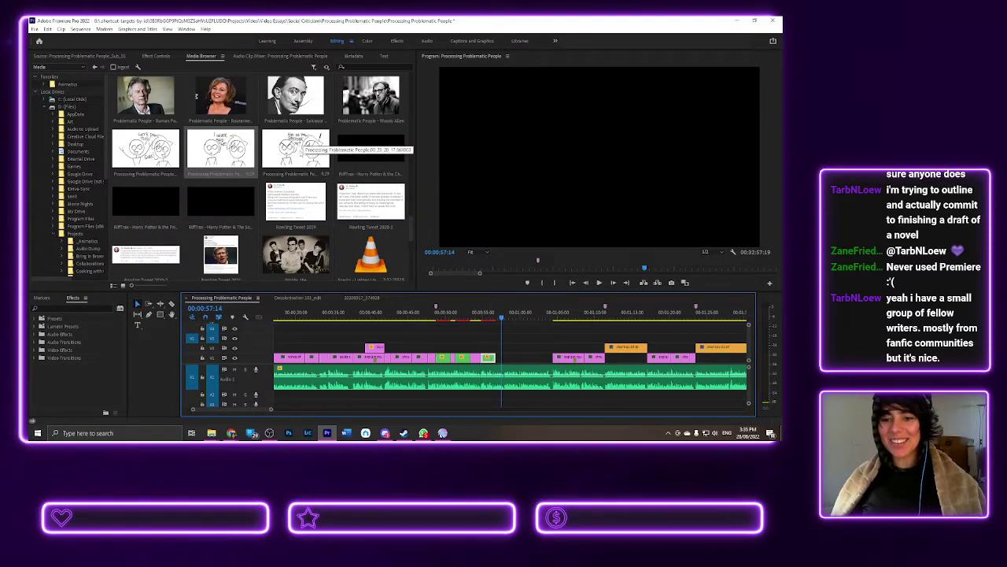
- Place the exported "Why did you pressure me?" still after its drawing piece and trim the still's end to 00:00:57:14
{"action": "left_click", "coordinate": [302, 151]}
{"action": "left_click_drag", "start_coordinate": [454, 296], "coordinate": [519, 348]}
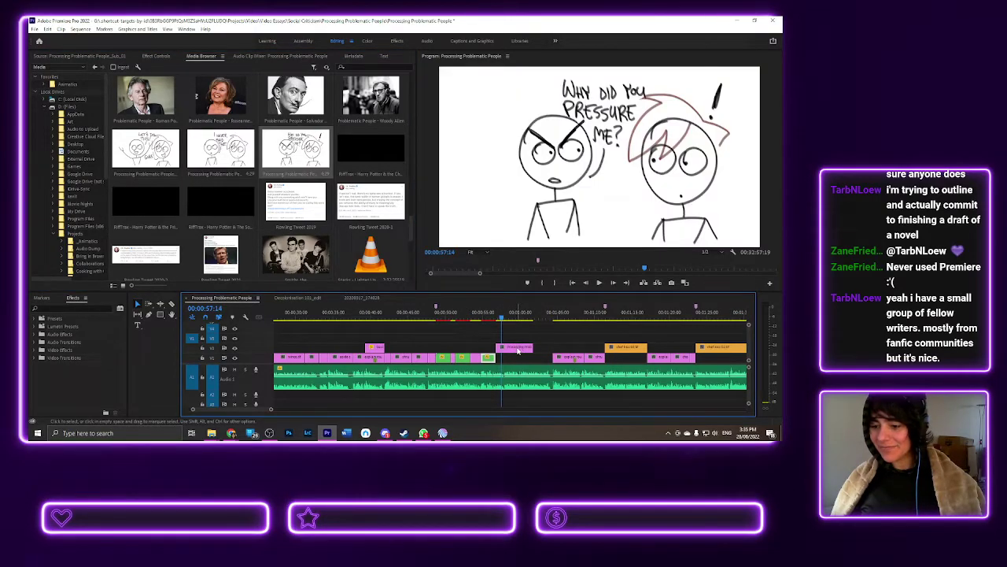
{"action": "key", "text": "ctrl+z"}
{"action": "key", "text": "ctrl+z"}
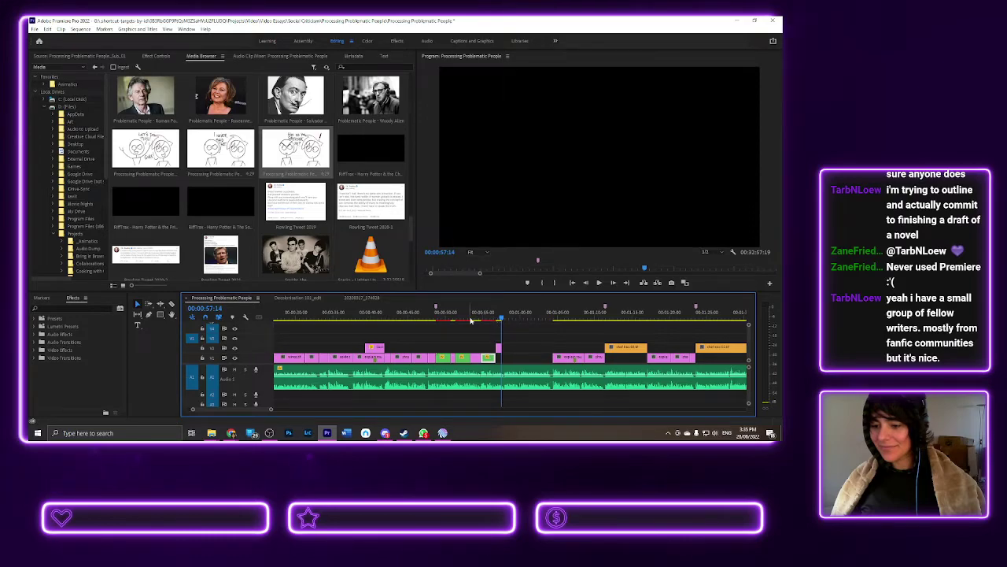
- Extend the "Why did you pressure me?" still's end to 00:00:57:23 and move it down to the lowest video track
{"action": "left_click", "coordinate": [471, 320]}
{"action": "key", "text": "space"}
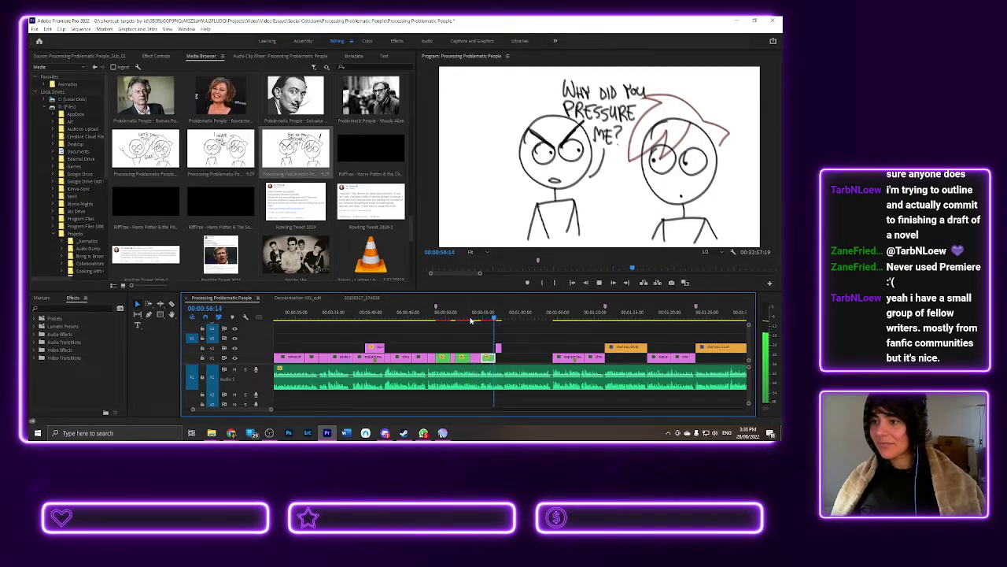
{"action": "key", "text": "space"}
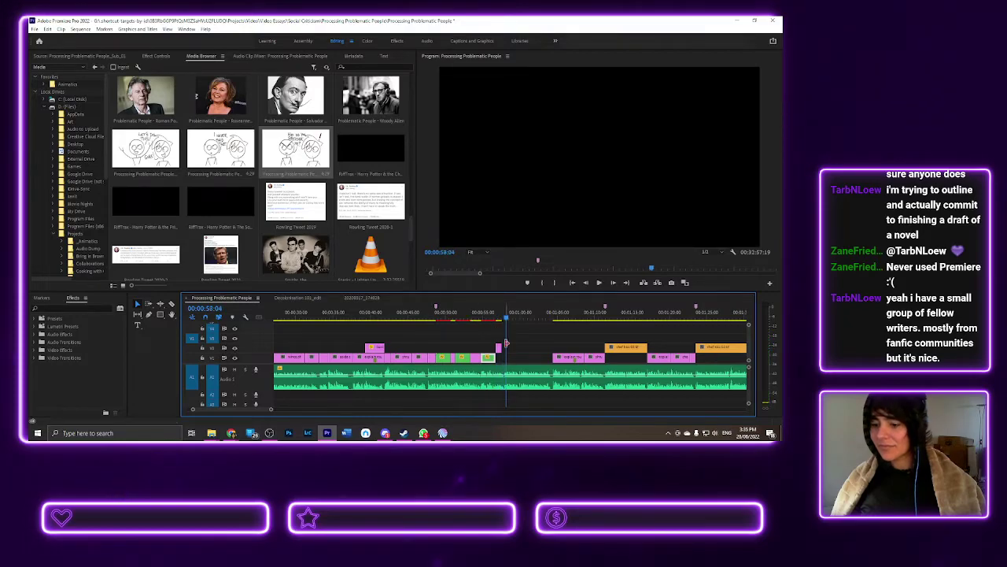
{"action": "scroll", "coordinate": [505, 372], "scroll_direction": "up", "scroll_amount": 1}
{"action": "scroll", "coordinate": [505, 373], "scroll_direction": "down", "scroll_amount": 2}
{"action": "left_click", "coordinate": [505, 317]}
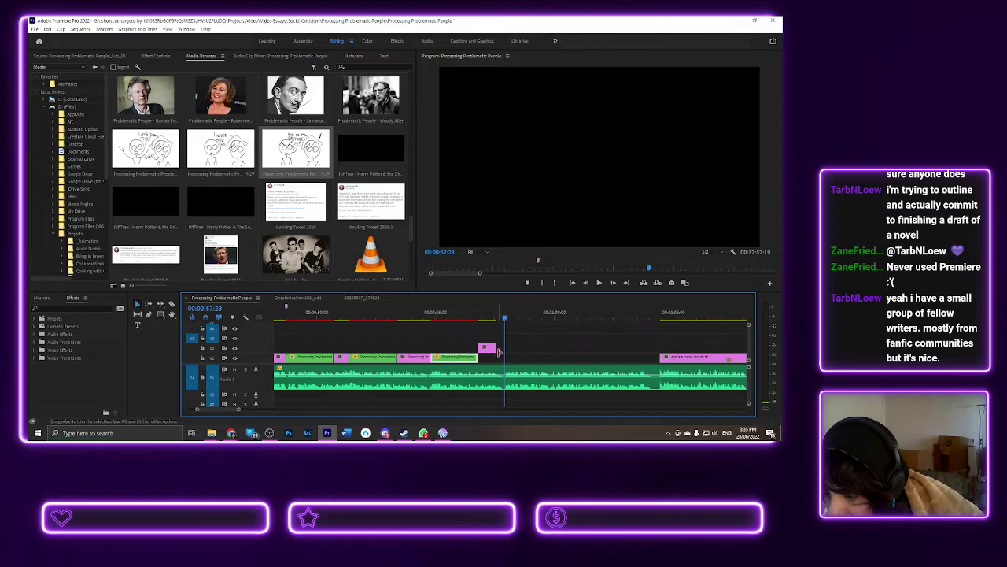
{"action": "left_click_drag", "start_coordinate": [494, 350], "coordinate": [504, 350]}
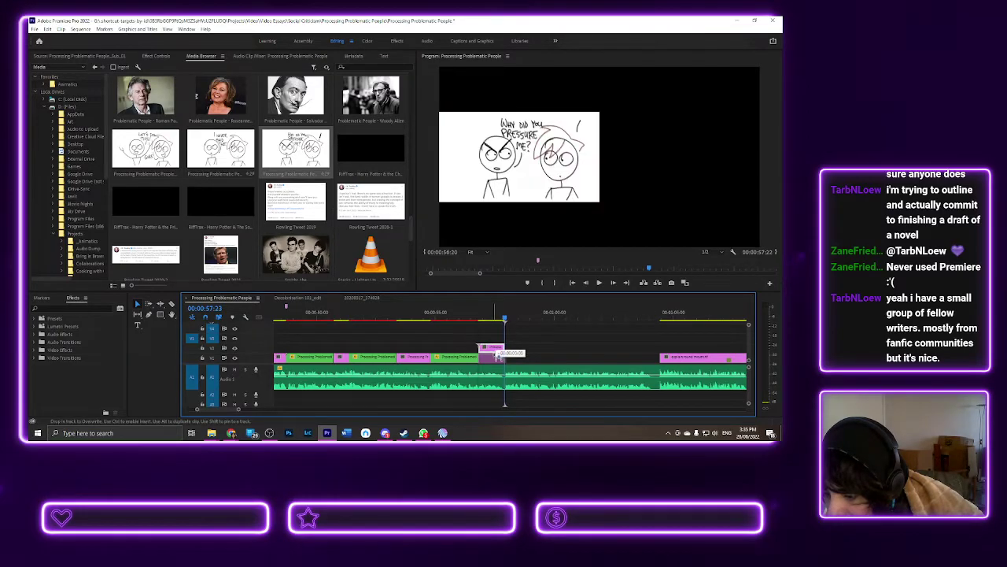
{"action": "left_click_drag", "start_coordinate": [472, 317], "coordinate": [512, 317]}
{"action": "key", "text": "Up"}
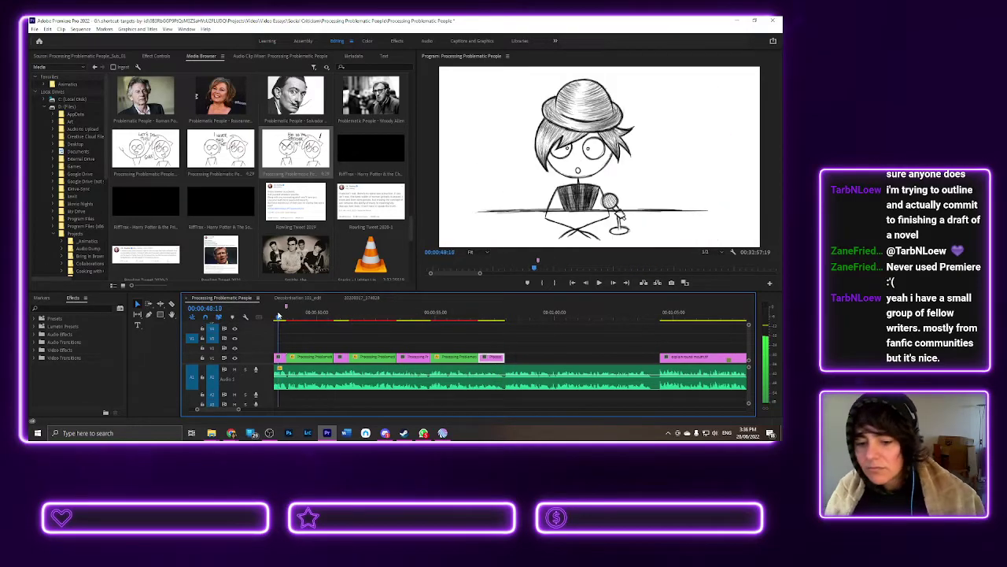
- Play back the drawing sequence from about 00:00:48 to 00:00:59:17 to check its timing against the narration
{"action": "key", "text": "minus"}
{"action": "key", "text": "minus"}
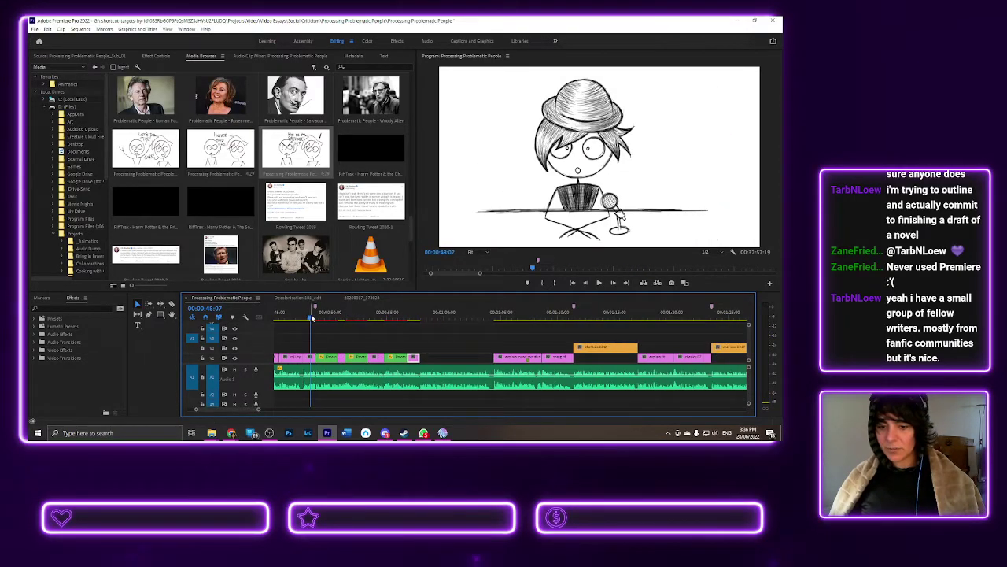
{"action": "key", "text": "space"}
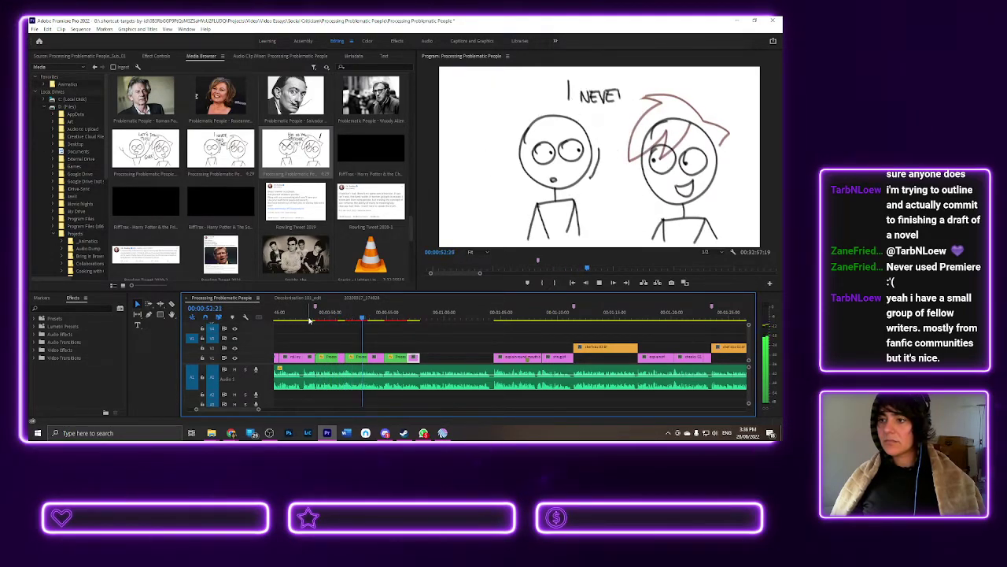
{"action": "left_click", "coordinate": [337, 312]}
{"action": "key", "text": "space"}
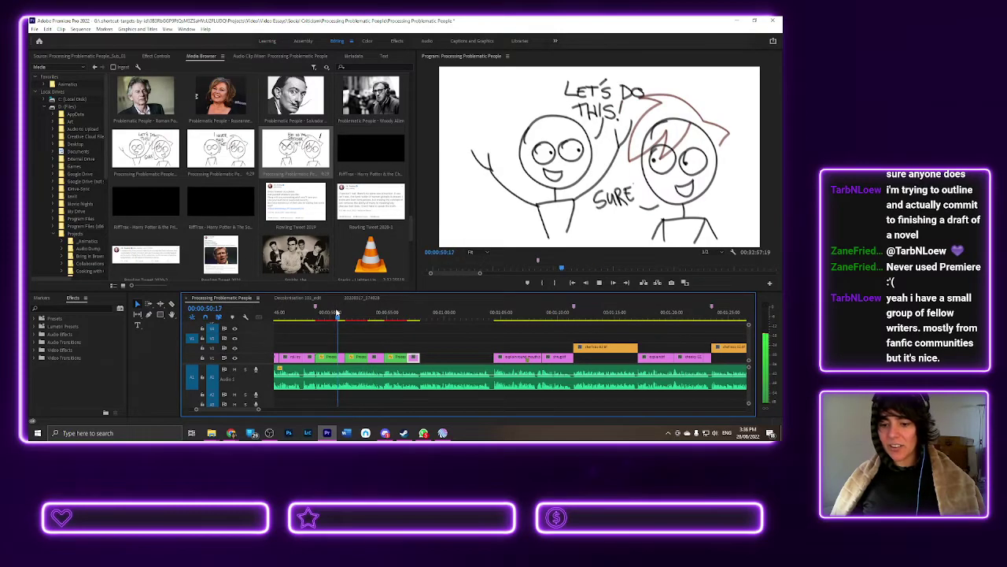
{"action": "left_click", "coordinate": [313, 312]}
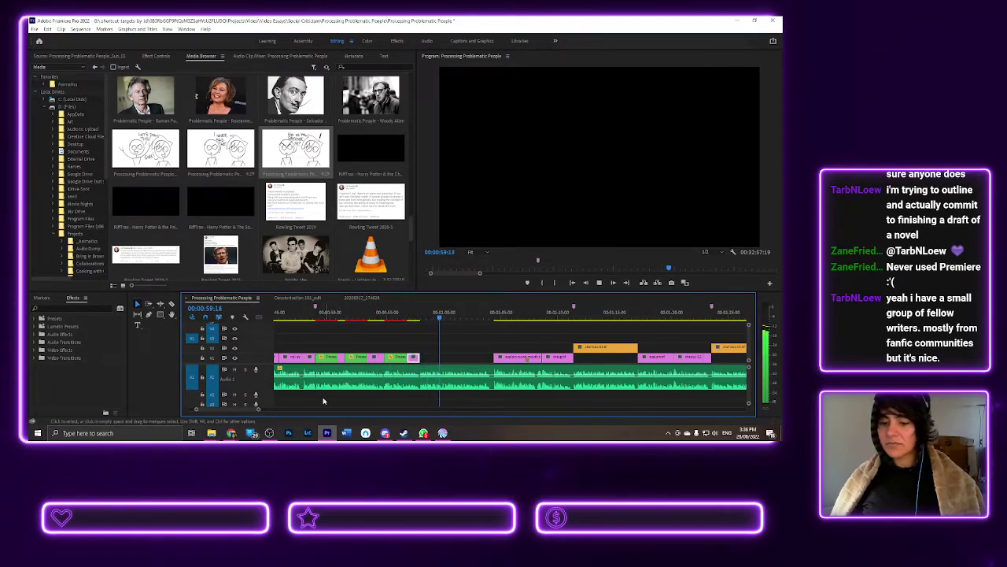
- Set the duration of the calendar drawing piece near 00:29:15 to about 5 seconds
{"action": "left_click_drag", "start_coordinate": [246, 409], "coordinate": [549, 402]}
{"action": "key", "text": "minus"}
{"action": "key", "text": "minus"}
{"action": "scroll", "coordinate": [474, 381], "scroll_direction": "down", "scroll_amount": 1}
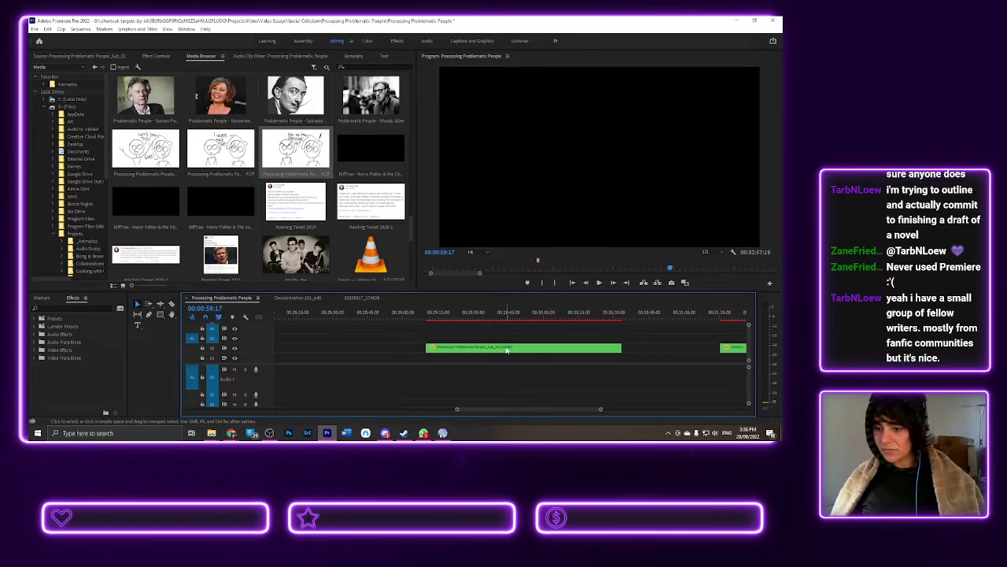
{"action": "right_click", "coordinate": [506, 350]}
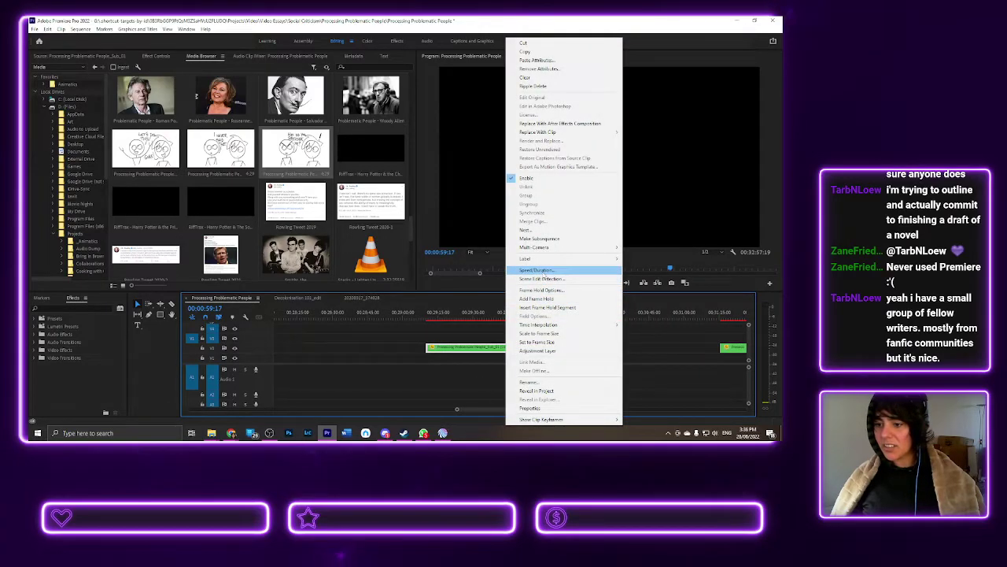
{"action": "left_click", "coordinate": [543, 269]}
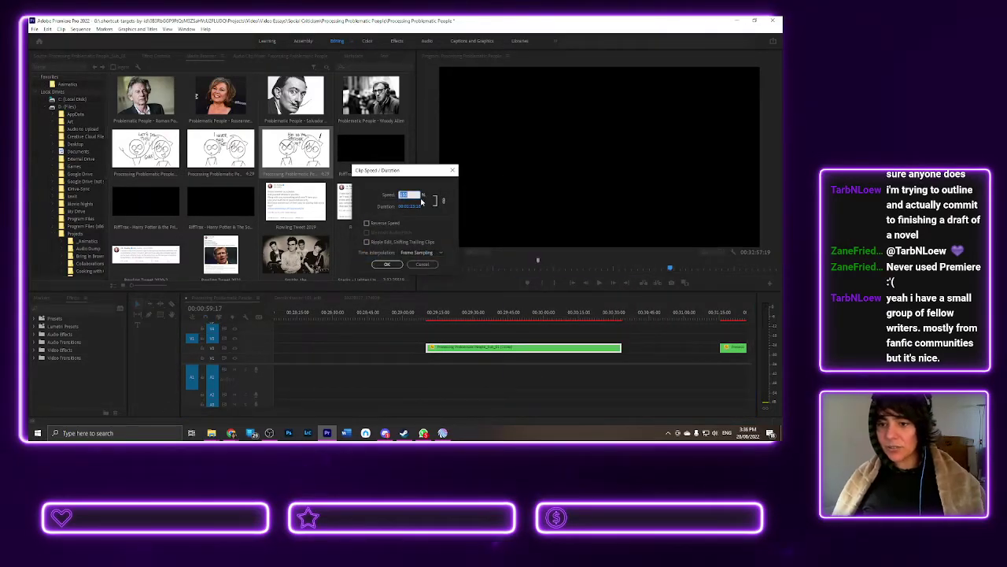
{"action": "type", "text": "300"}
{"action": "left_click", "coordinate": [411, 204]}
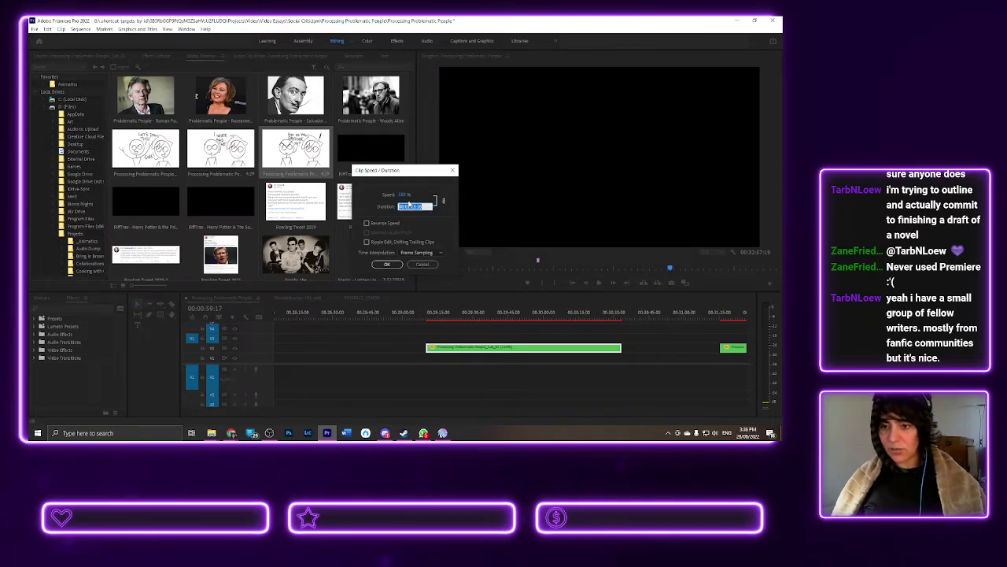
{"action": "left_click", "coordinate": [409, 204]}
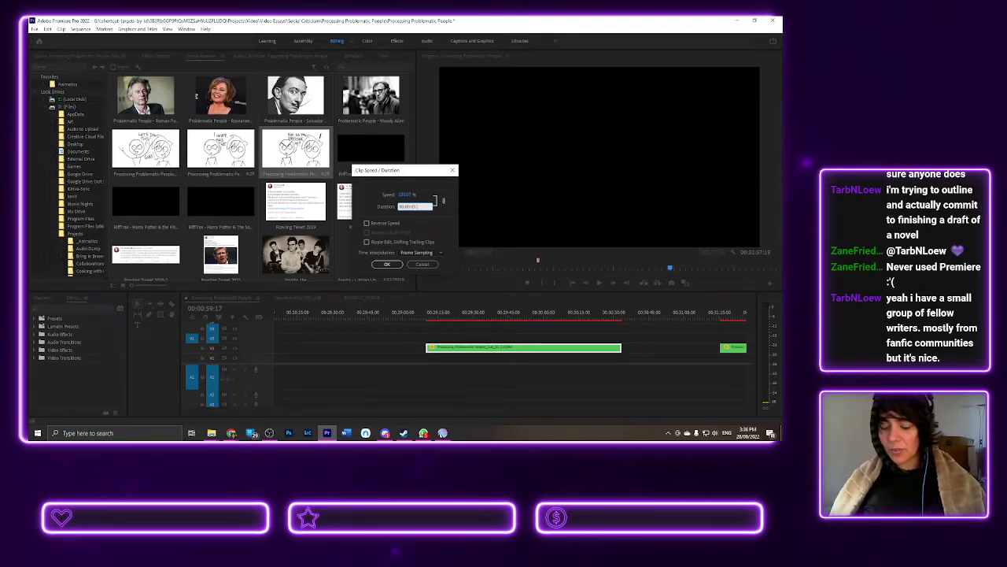
{"action": "key", "text": "Return"}
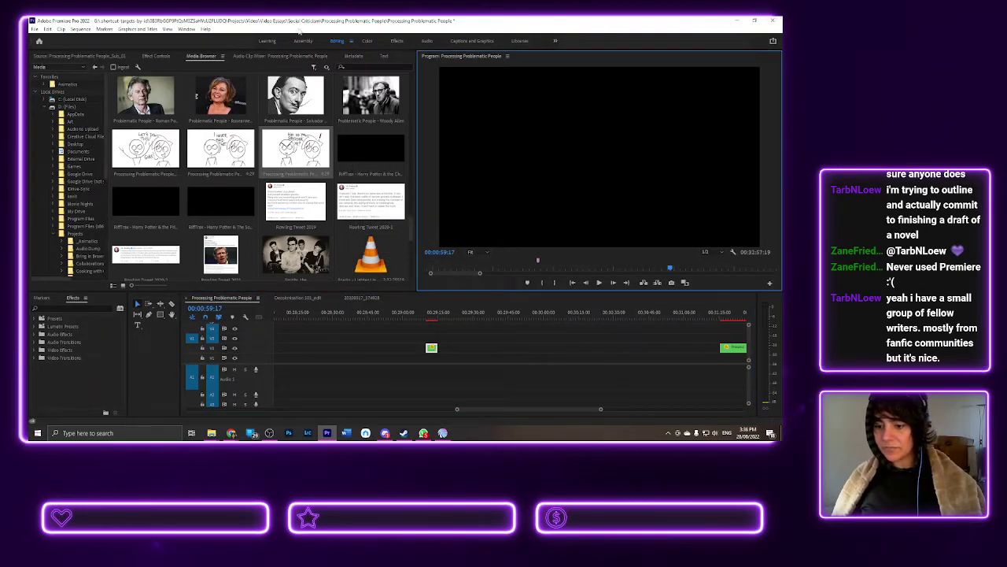
- Move the calendar drawing piece from near 00:29:15 to right after the "Why did you pressure me?" still
{"action": "left_click", "coordinate": [430, 348]}
{"action": "key", "text": "Delete"}
{"action": "left_click_drag", "start_coordinate": [488, 407], "coordinate": [213, 386]}
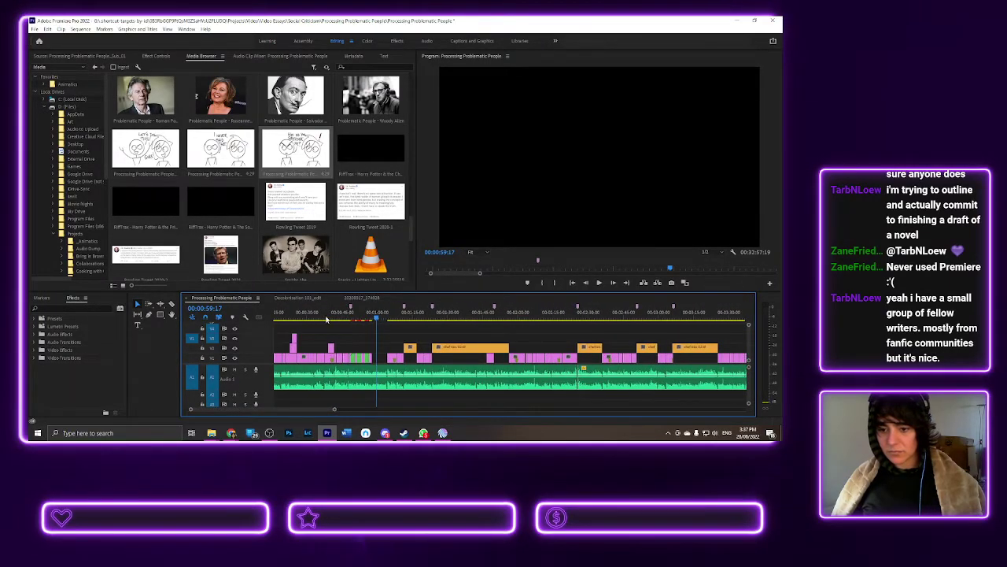
{"action": "left_click", "coordinate": [368, 316]}
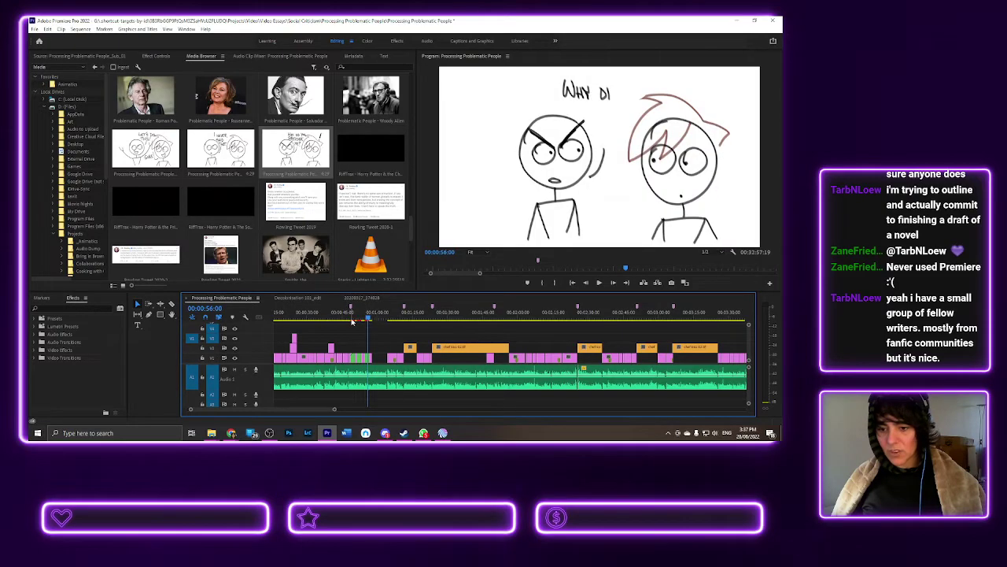
{"action": "left_click", "coordinate": [379, 316]}
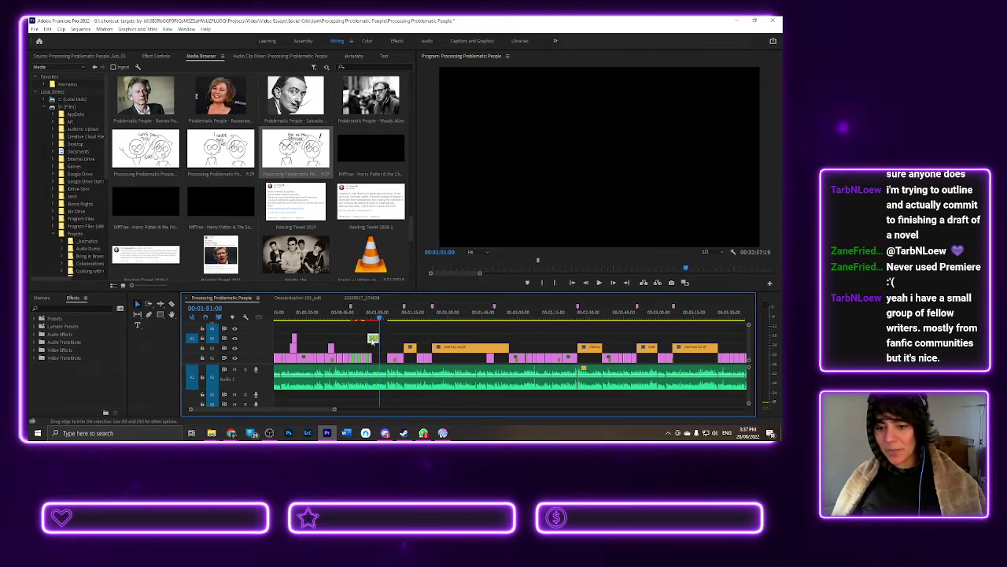
{"action": "left_click_drag", "start_coordinate": [373, 339], "coordinate": [379, 344]}
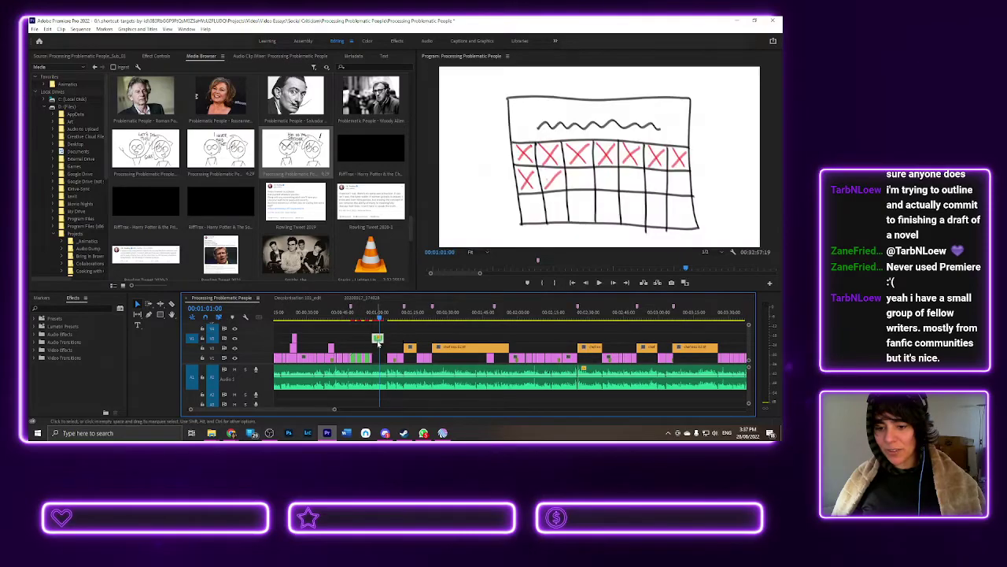
{"action": "right_click", "coordinate": [354, 322]}
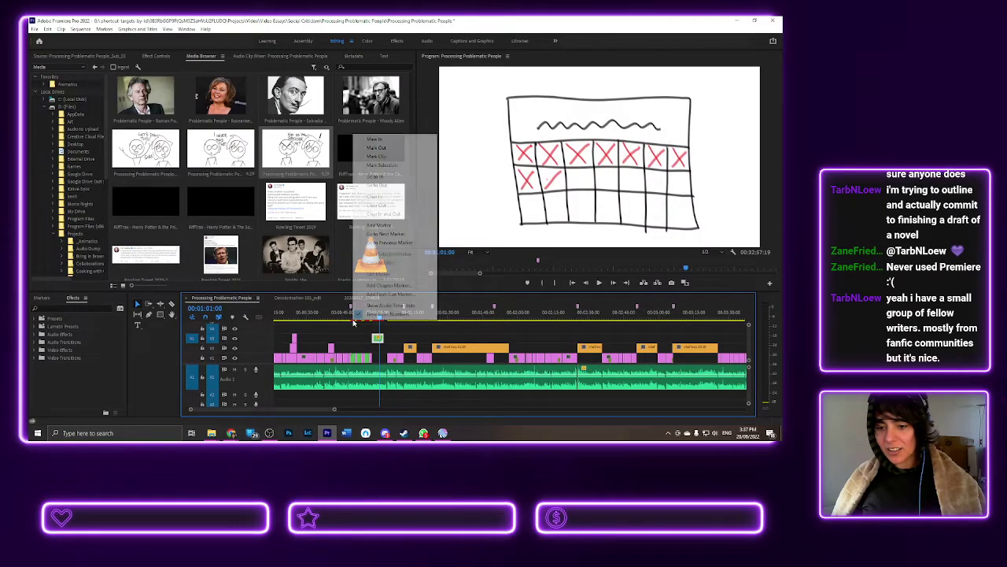
{"action": "left_click", "coordinate": [360, 336]}
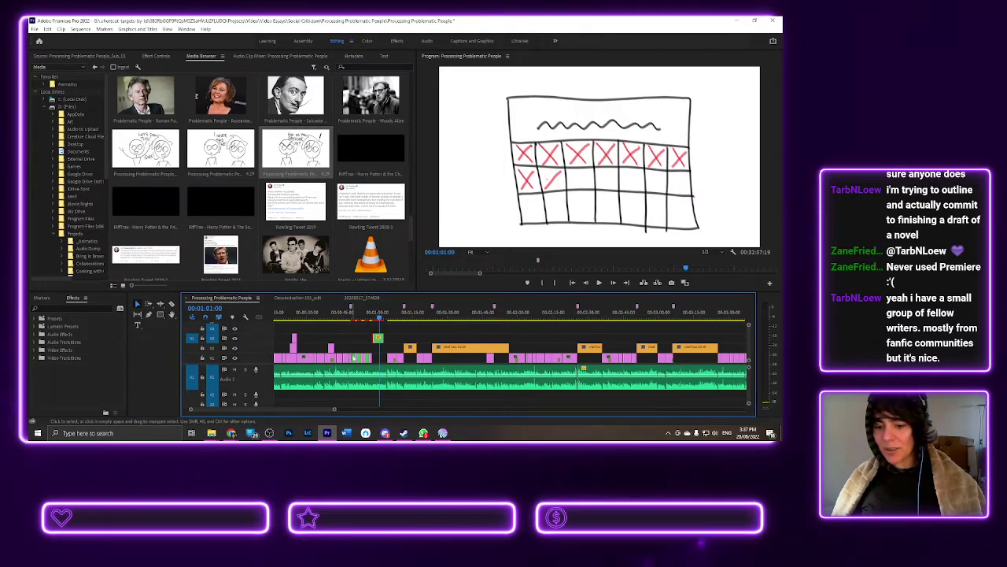
- Move the calendar piece down to the lowest video track, and play back the transition to 00:00:59:19
{"action": "scroll", "coordinate": [353, 360], "scroll_direction": "up", "scroll_amount": 5}
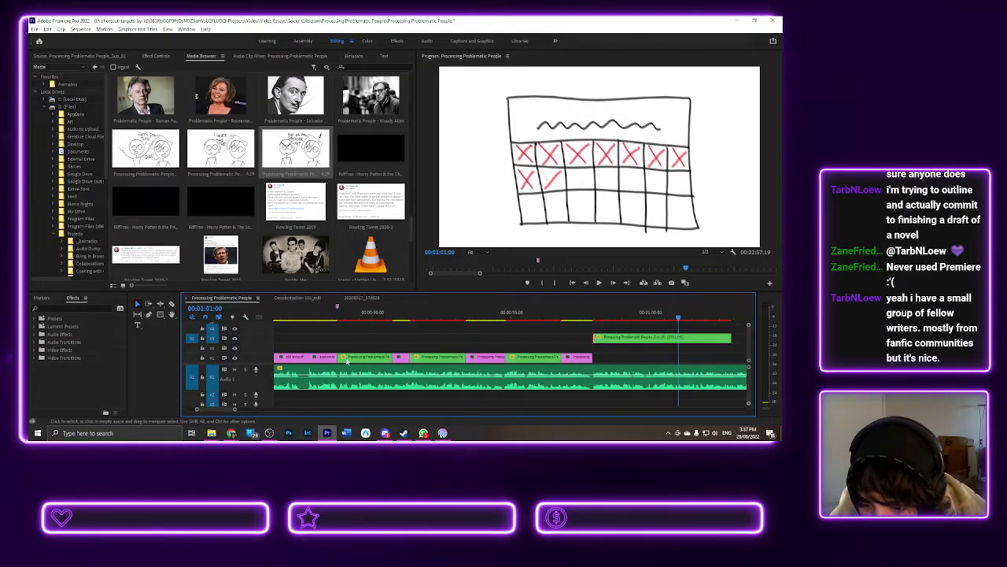
{"action": "scroll", "coordinate": [347, 363], "scroll_direction": "down", "scroll_amount": 3}
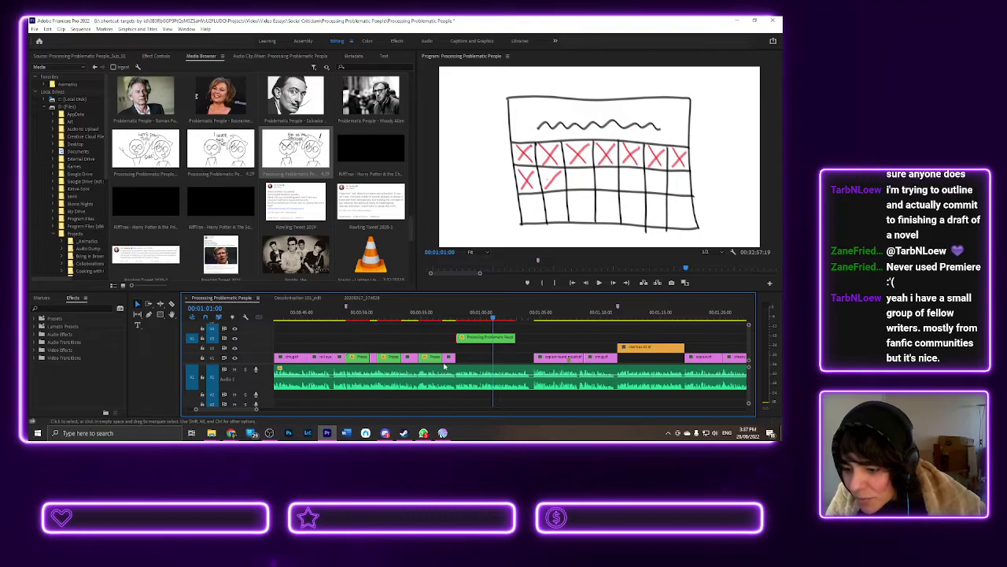
{"action": "left_click_drag", "start_coordinate": [464, 341], "coordinate": [462, 358]}
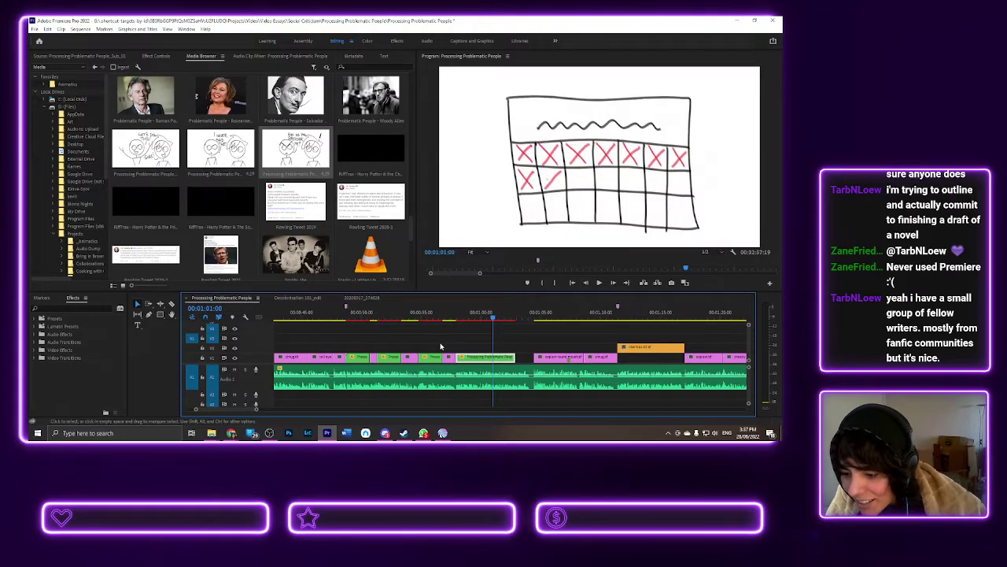
{"action": "left_click", "coordinate": [435, 314]}
{"action": "key", "text": "space"}
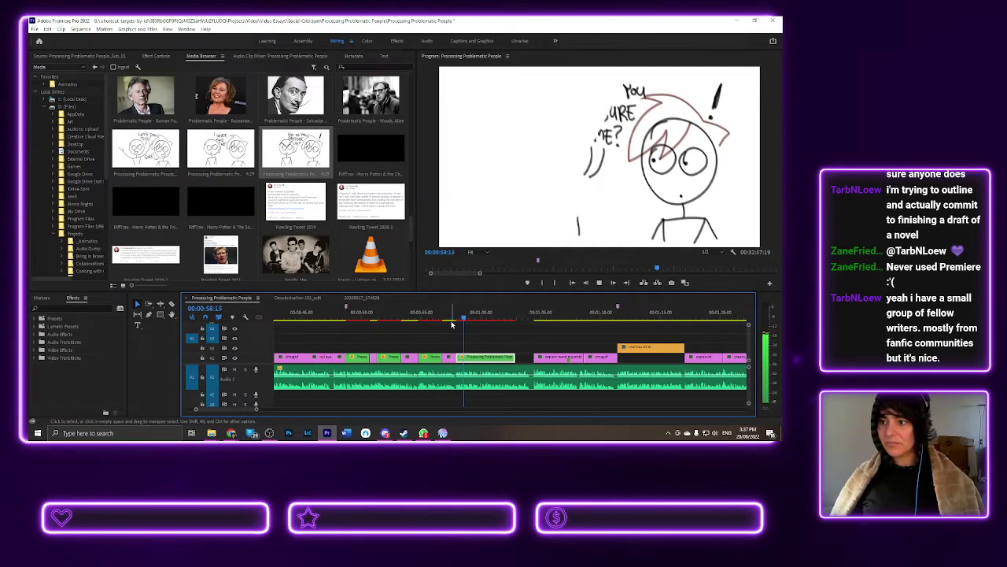
{"action": "key", "text": "space"}
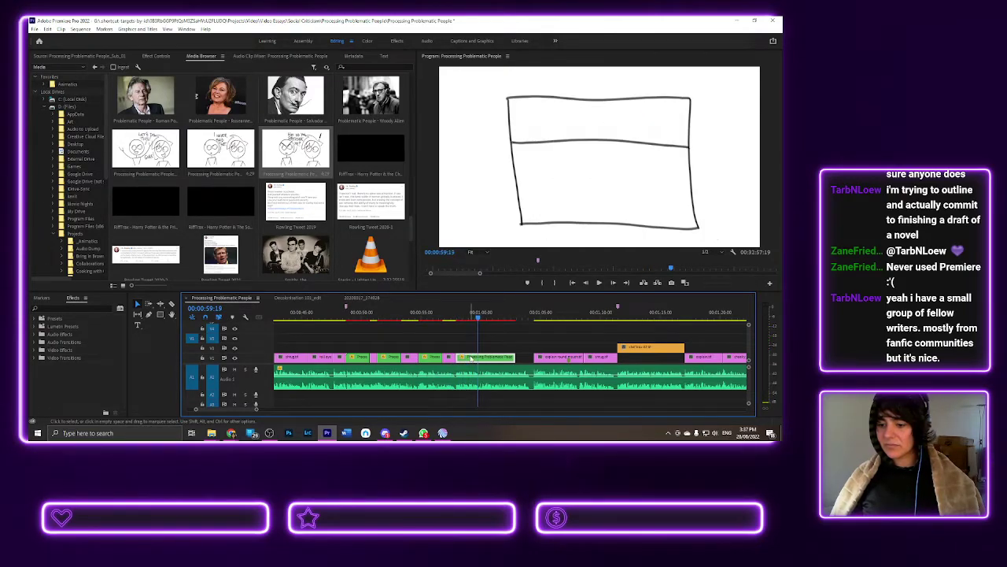
- Try shortening the calendar piece's duration to about 2 seconds, and play it back against the narration
{"action": "right_click", "coordinate": [469, 358]}
{"action": "left_click", "coordinate": [519, 271]}
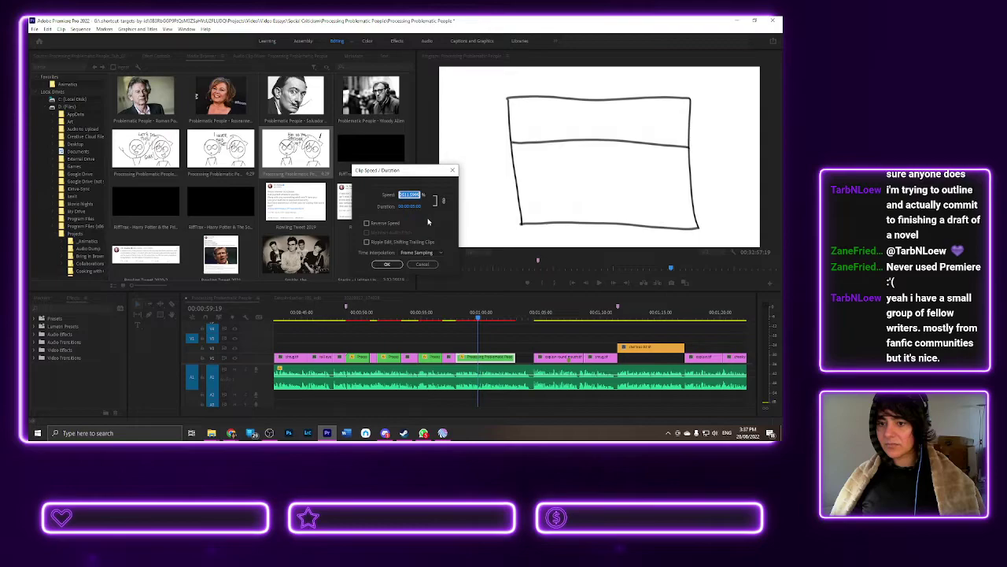
{"action": "left_click", "coordinate": [409, 207]}
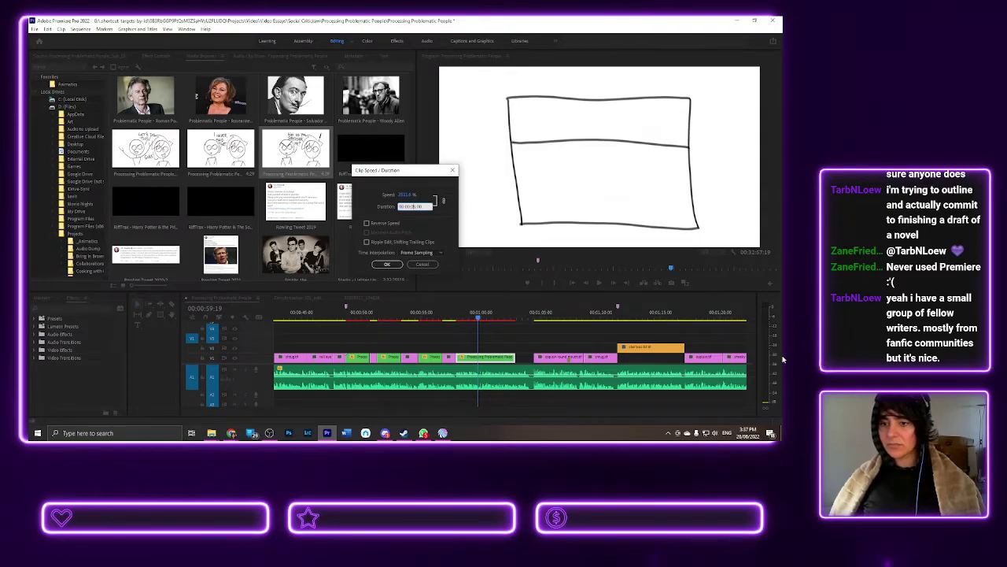
{"action": "key", "text": "Return"}
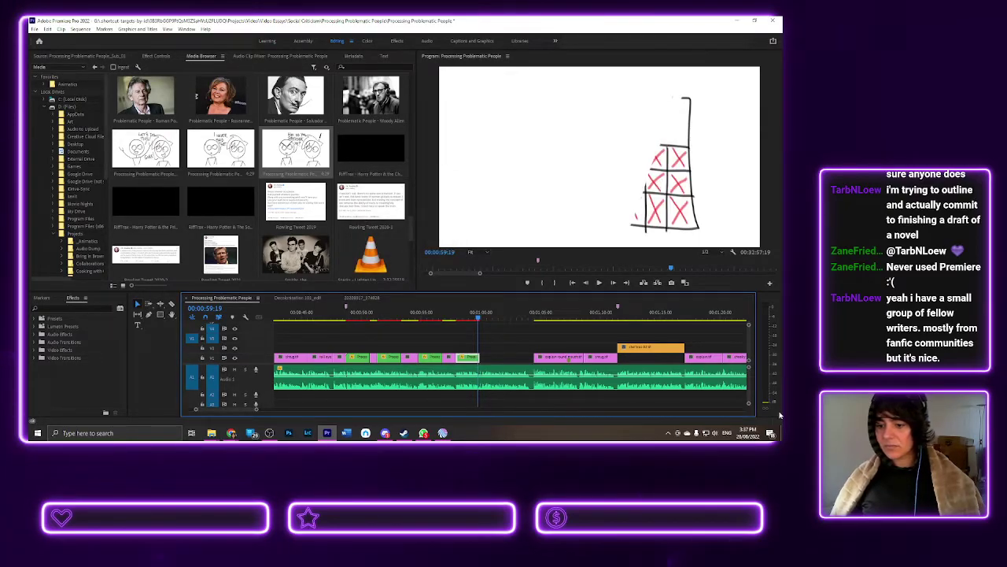
{"action": "left_click", "coordinate": [453, 315]}
{"action": "key", "text": "space"}
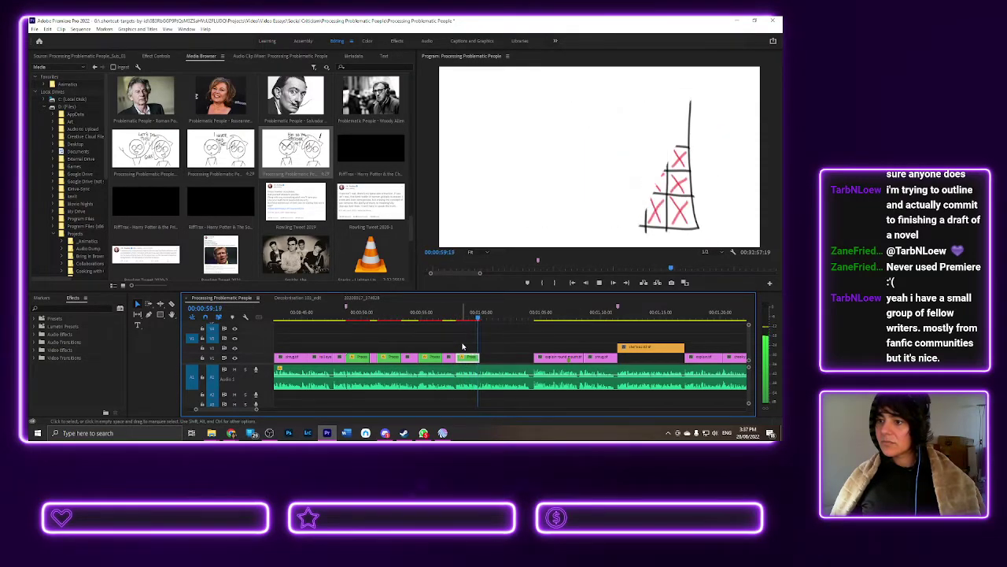
{"action": "mouse_move", "coordinate": [458, 316]}
{"action": "left_mouse_down"}
{"action": "mouse_move", "coordinate": [467, 316]}
{"action": "mouse_move", "coordinate": [449, 314]}
{"action": "mouse_move", "coordinate": [465, 309]}
{"action": "mouse_move", "coordinate": [457, 304]}
{"action": "left_mouse_up"}
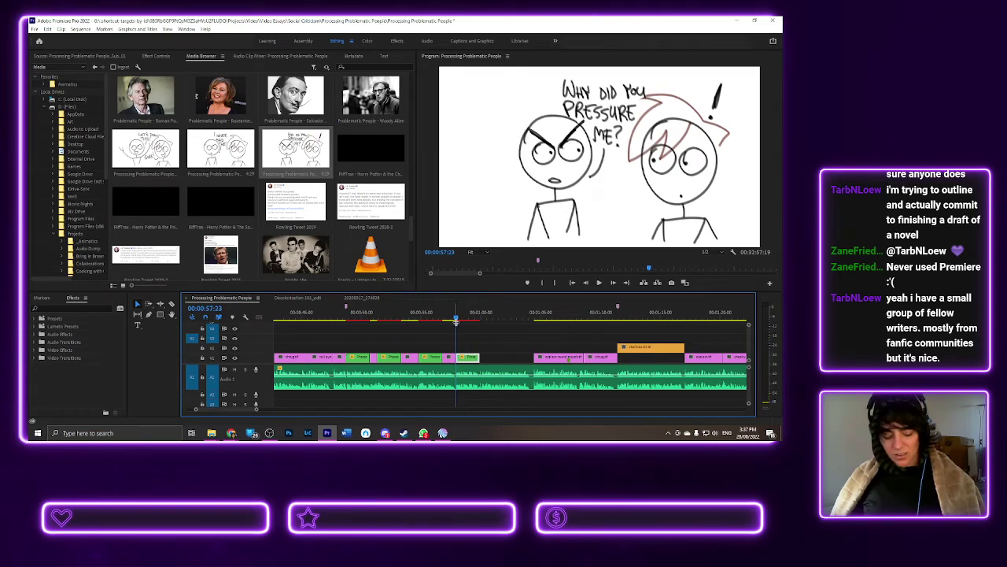
- Undo the last duration change and split the calendar piece at 00:00:59:11
{"action": "scroll", "coordinate": [460, 346], "scroll_direction": "up", "scroll_amount": 3}
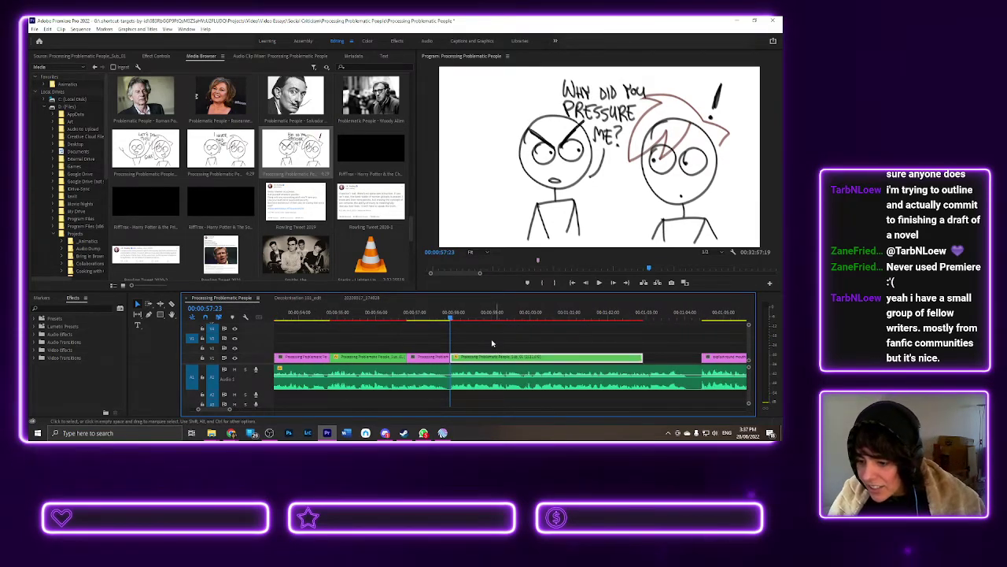
{"action": "left_click_drag", "start_coordinate": [450, 315], "coordinate": [510, 327]}
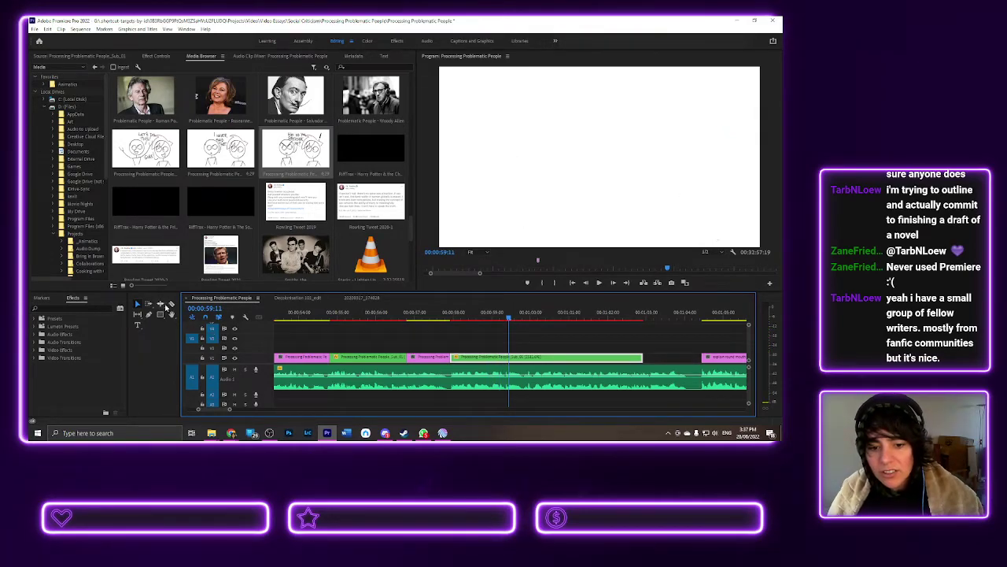
{"action": "left_click", "coordinate": [171, 304]}
{"action": "left_click", "coordinate": [511, 358]}
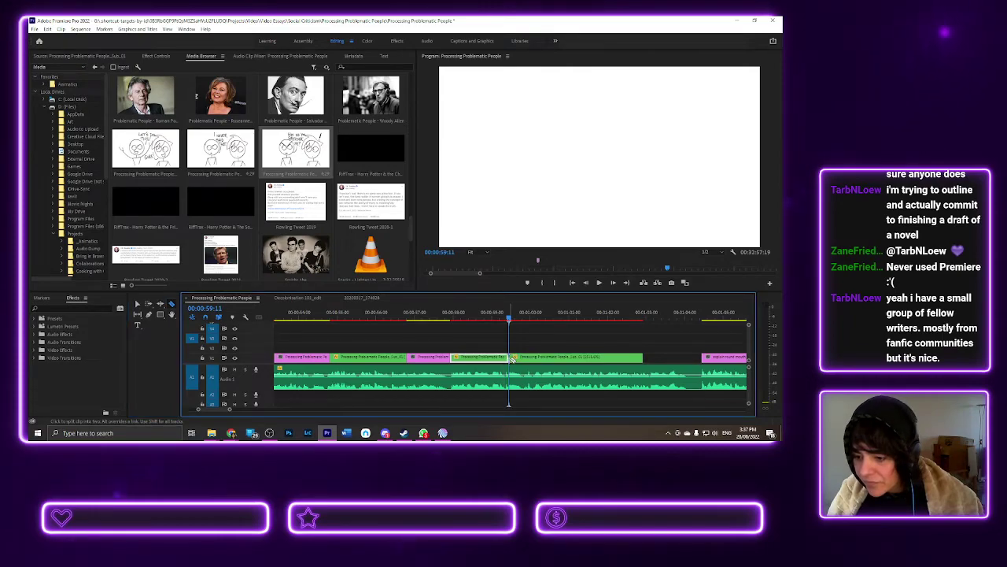
{"action": "left_click", "coordinate": [138, 303]}
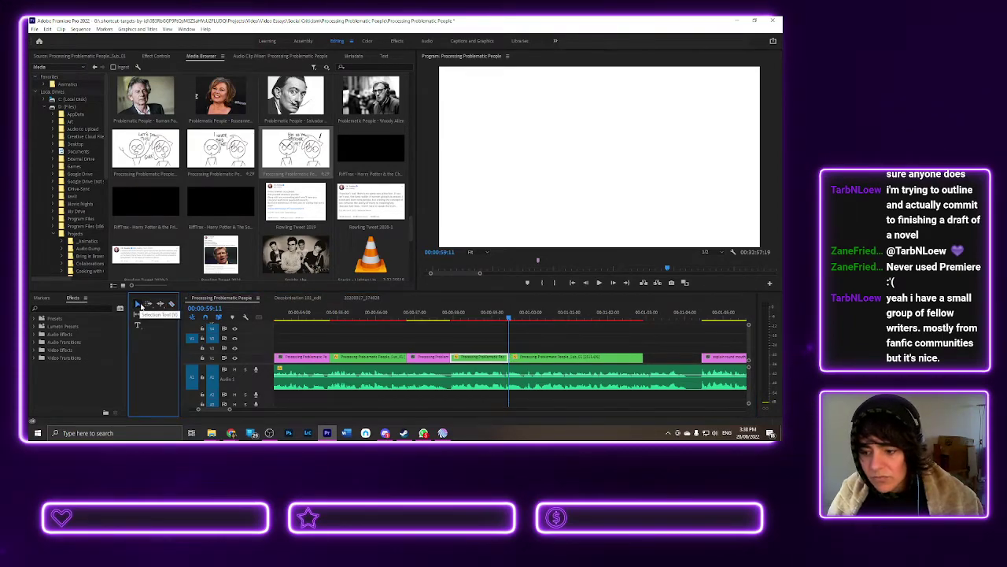
- Shorten the calendar piece's first part, before the split at 00:00:59:11, to under half a second
{"action": "left_click", "coordinate": [473, 364]}
{"action": "right_click", "coordinate": [472, 364]}
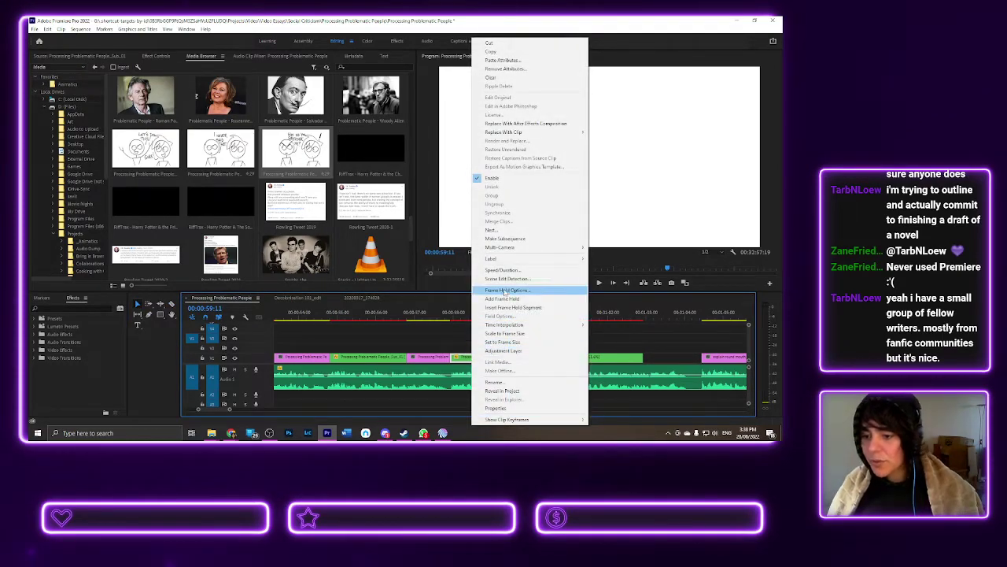
{"action": "left_click", "coordinate": [482, 276]}
{"action": "left_click", "coordinate": [412, 205]}
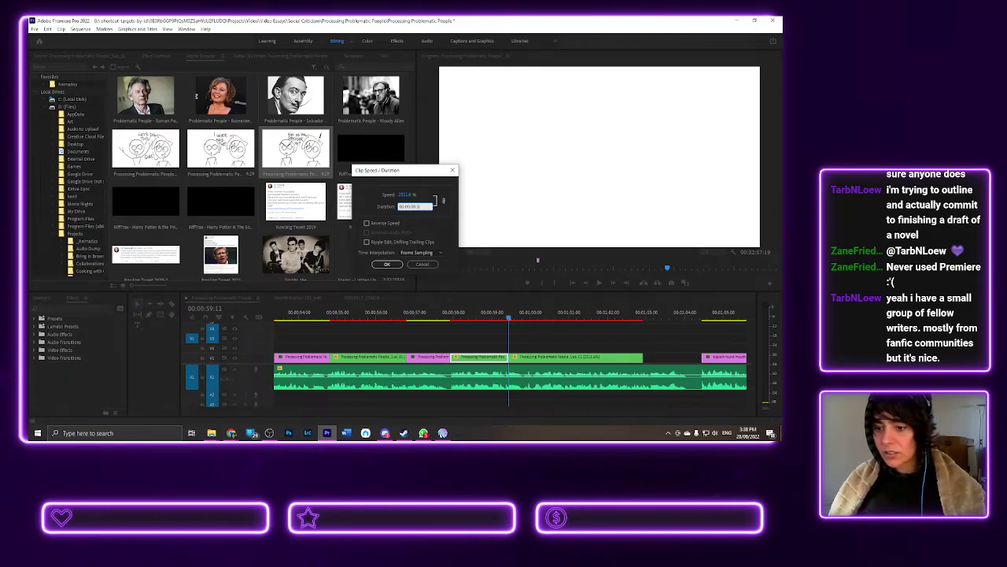
{"action": "key", "text": "Return"}
- Move the rest of the calendar piece against its shortened first part, and play back the transition with the narration
{"action": "left_click_drag", "start_coordinate": [532, 360], "coordinate": [491, 357]}
{"action": "left_click", "coordinate": [445, 315]}
{"action": "key", "text": "space"}
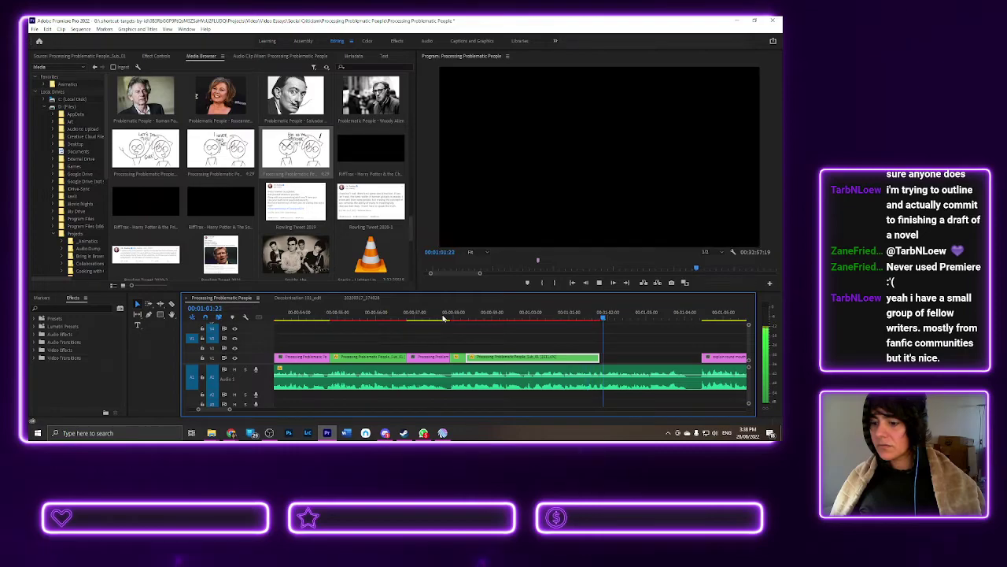
{"action": "left_click", "coordinate": [425, 312]}
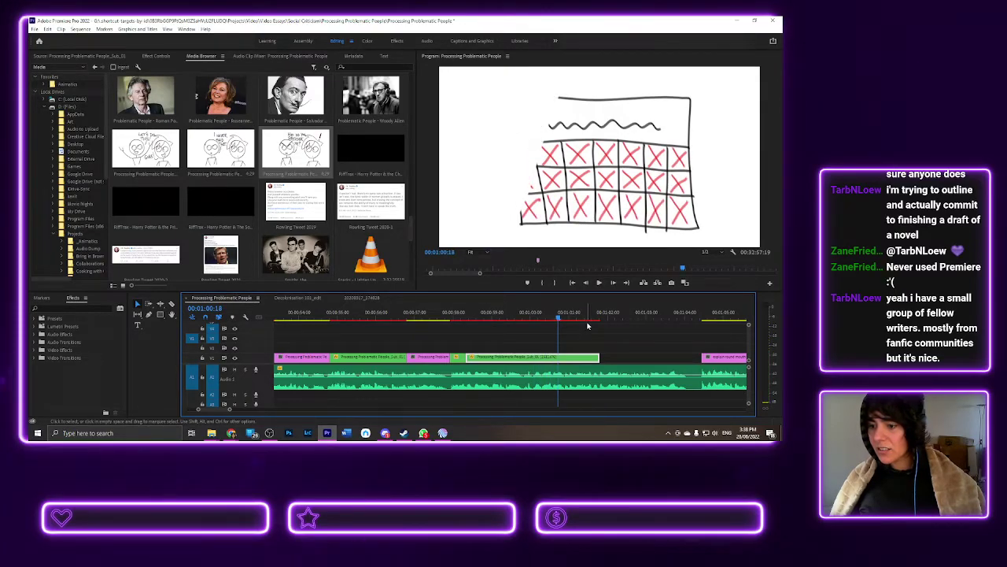
- Split the remaining calendar piece at 00:01:00:13
{"action": "left_click_drag", "start_coordinate": [559, 321], "coordinate": [549, 346]}
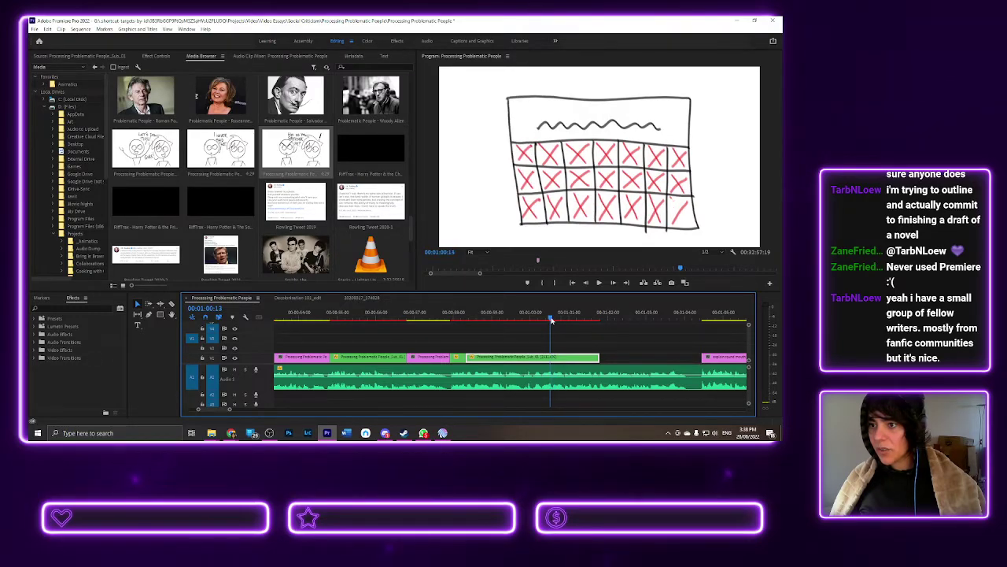
{"action": "left_click", "coordinate": [173, 303]}
{"action": "left_click", "coordinate": [552, 358]}
{"action": "left_click", "coordinate": [138, 304]}
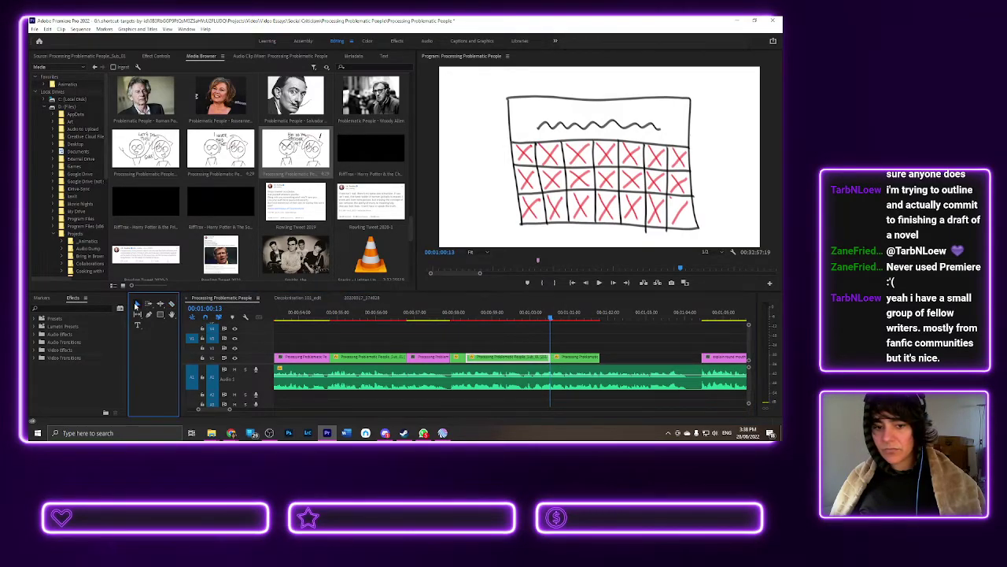
- Shorten the calendar piece's tail after 00:01:00:13 to under half a second, and play back the whole piece
{"action": "left_click", "coordinate": [566, 360]}
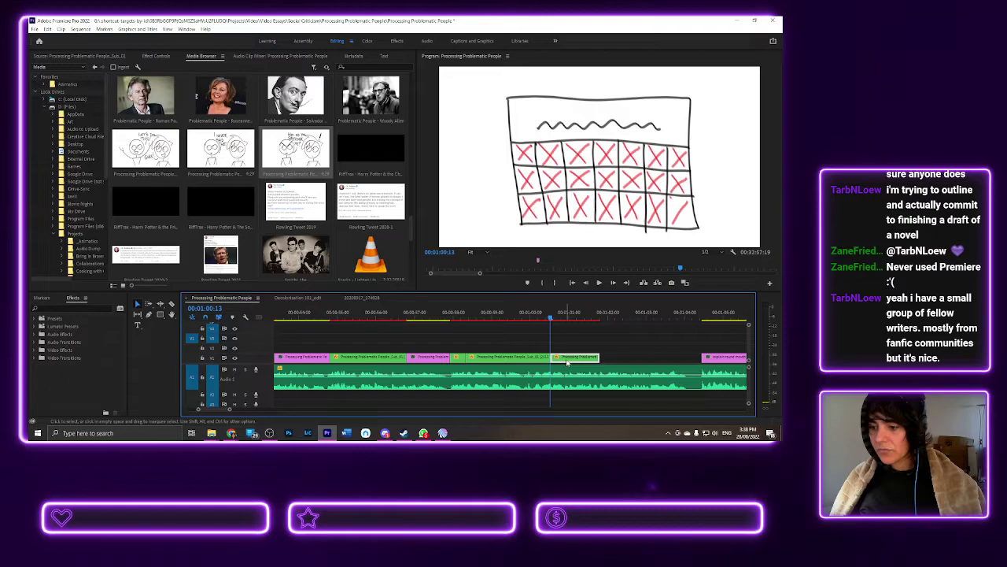
{"action": "right_click", "coordinate": [566, 362]}
{"action": "left_click", "coordinate": [602, 270]}
{"action": "type", "text": "200"}
{"action": "key", "text": "Tab"}
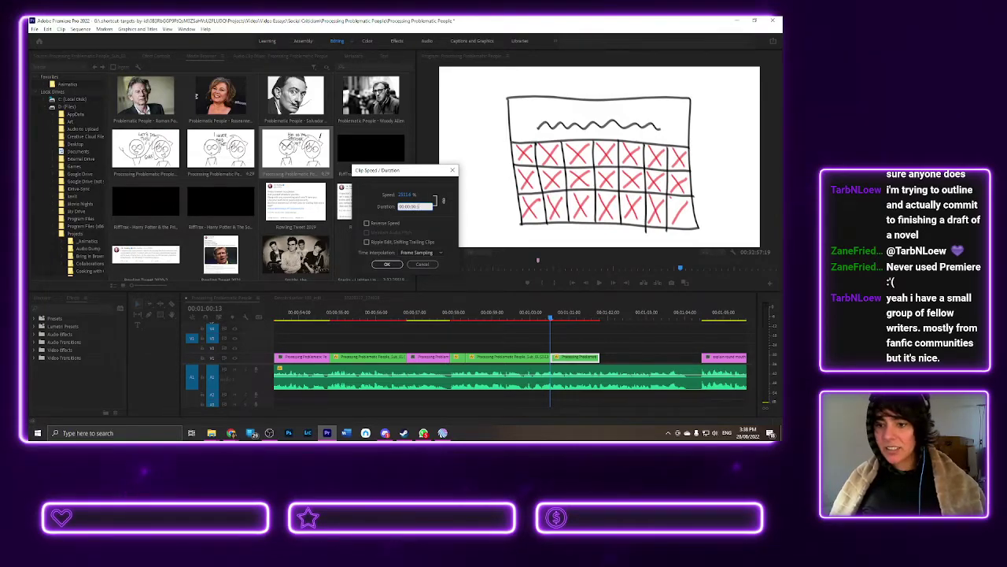
{"action": "key", "text": "Return"}
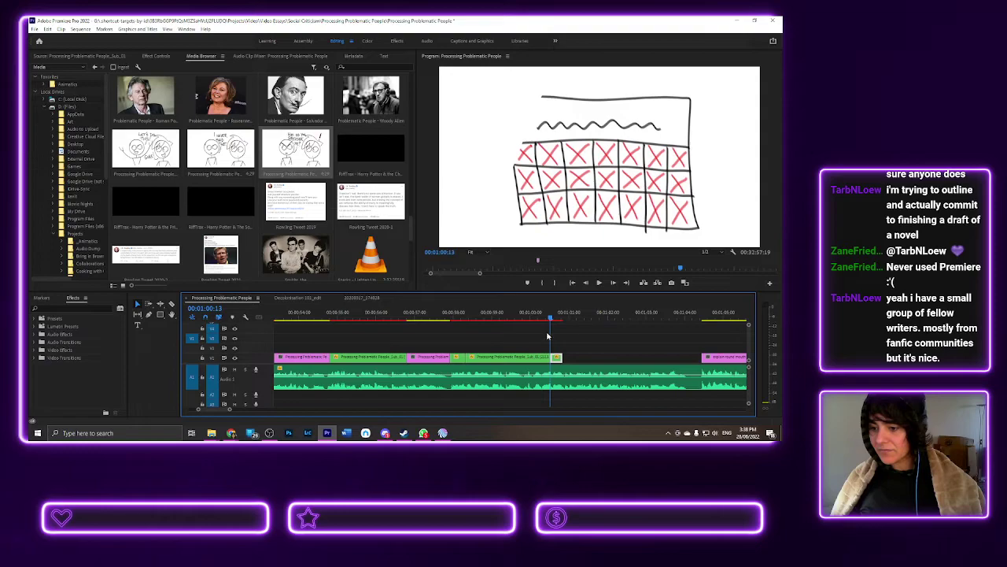
{"action": "left_click", "coordinate": [522, 317]}
{"action": "key", "text": "space"}
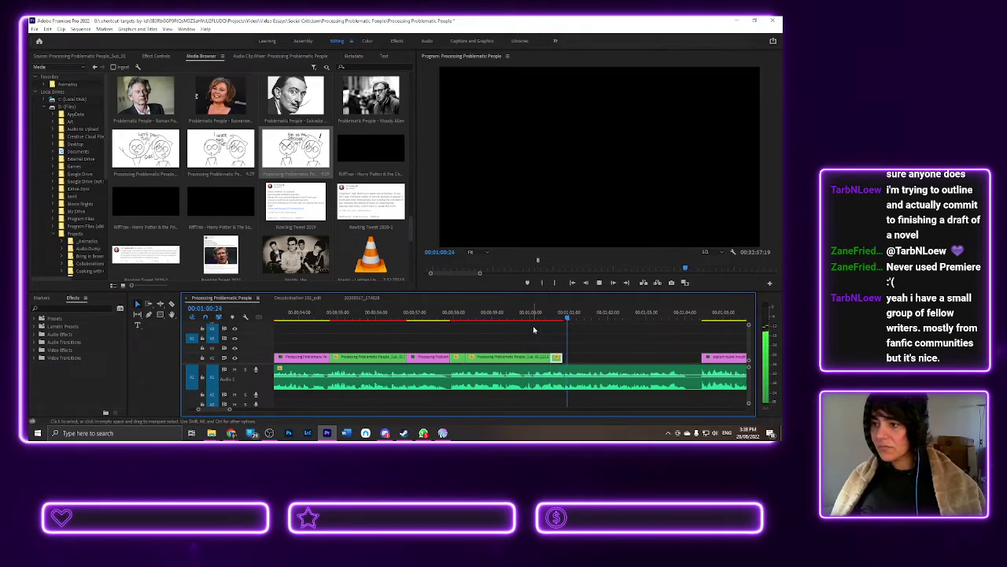
{"action": "left_click", "coordinate": [458, 315]}
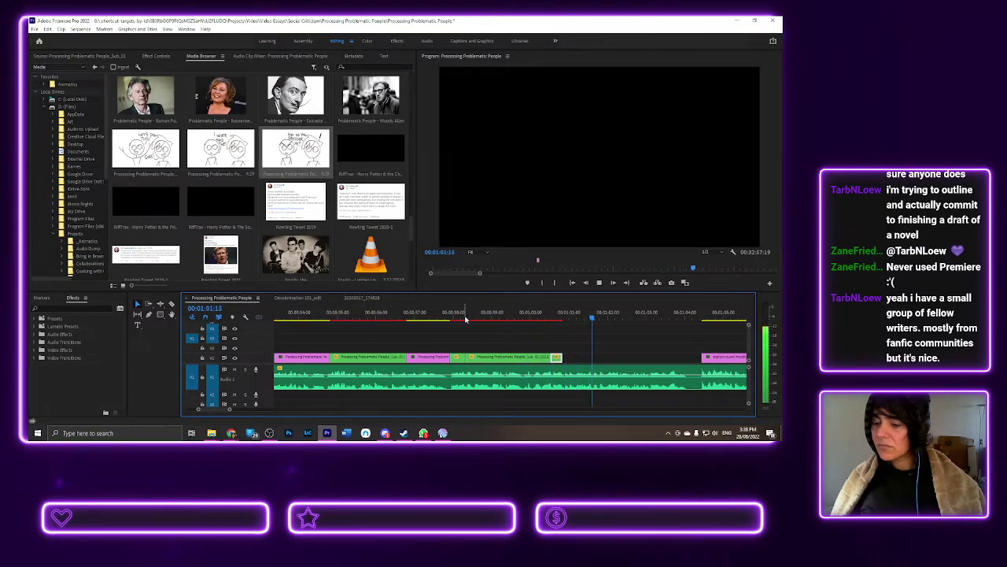
{"action": "key", "text": "space"}
- Preview the unused stressed-face drawing piece near 00:31:45 and set its duration to 5 seconds
{"action": "key", "text": "minus"}
{"action": "key", "text": "minus"}
{"action": "key", "text": "minus"}
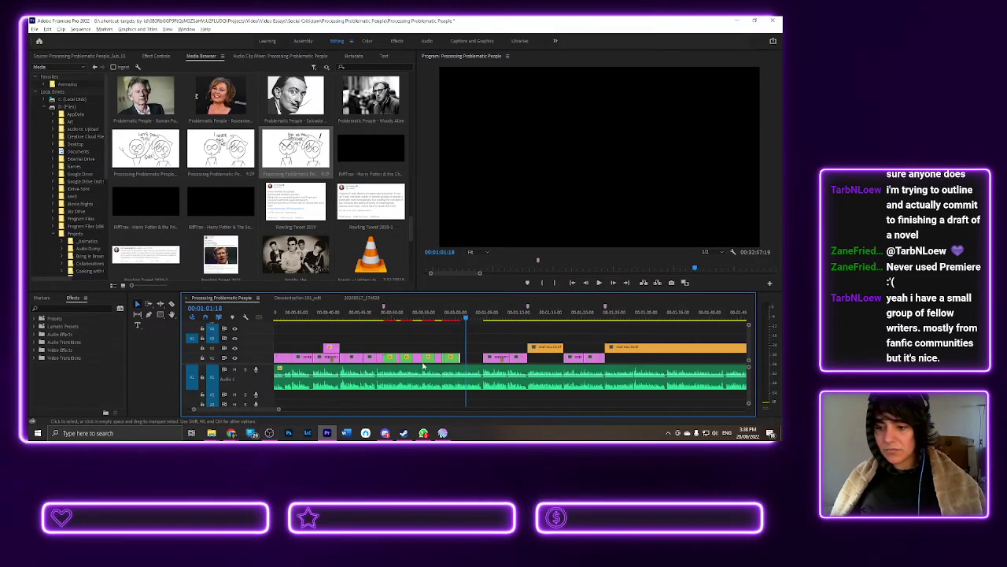
{"action": "left_click_drag", "start_coordinate": [265, 407], "coordinate": [589, 410]}
{"action": "left_click", "coordinate": [488, 348]}
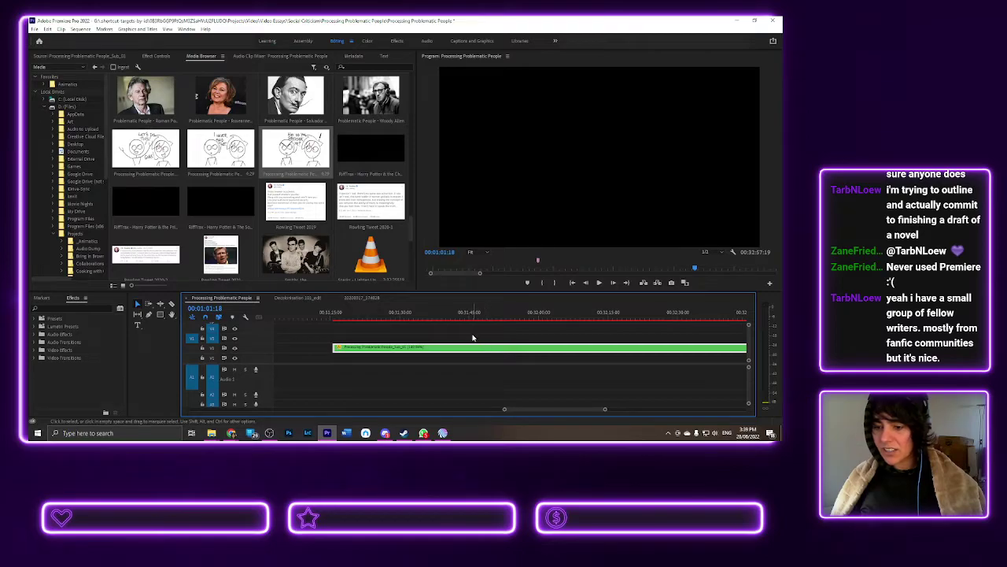
{"action": "scroll", "coordinate": [495, 313], "scroll_direction": "down", "scroll_amount": 3}
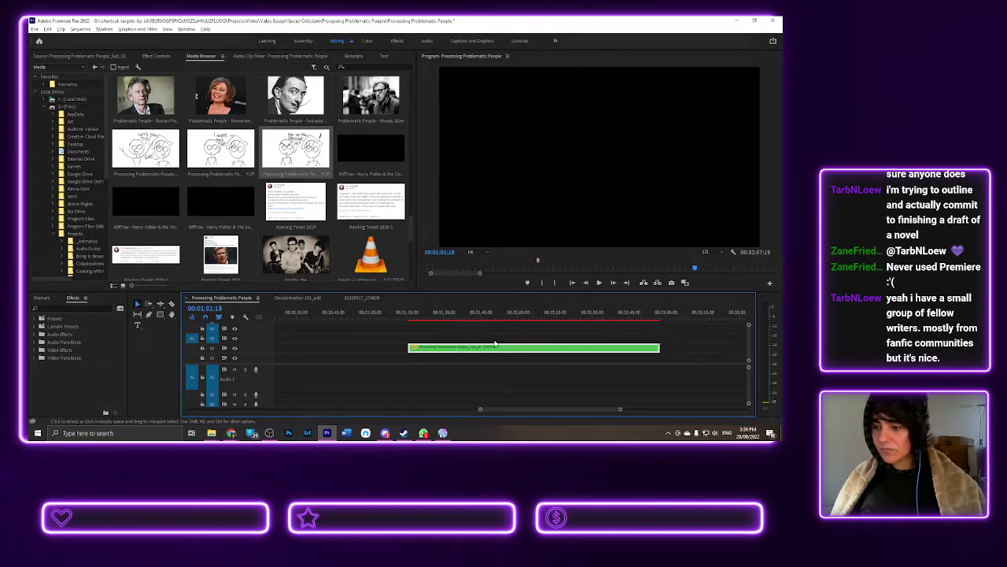
{"action": "left_click", "coordinate": [483, 315]}
{"action": "key", "text": "space"}
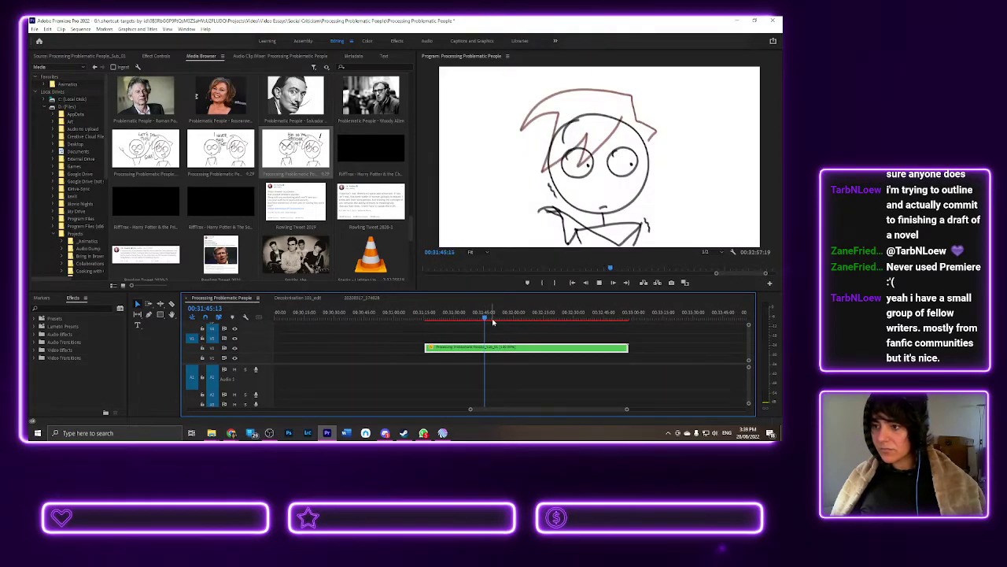
{"action": "right_click", "coordinate": [510, 349]}
{"action": "left_click", "coordinate": [543, 236]}
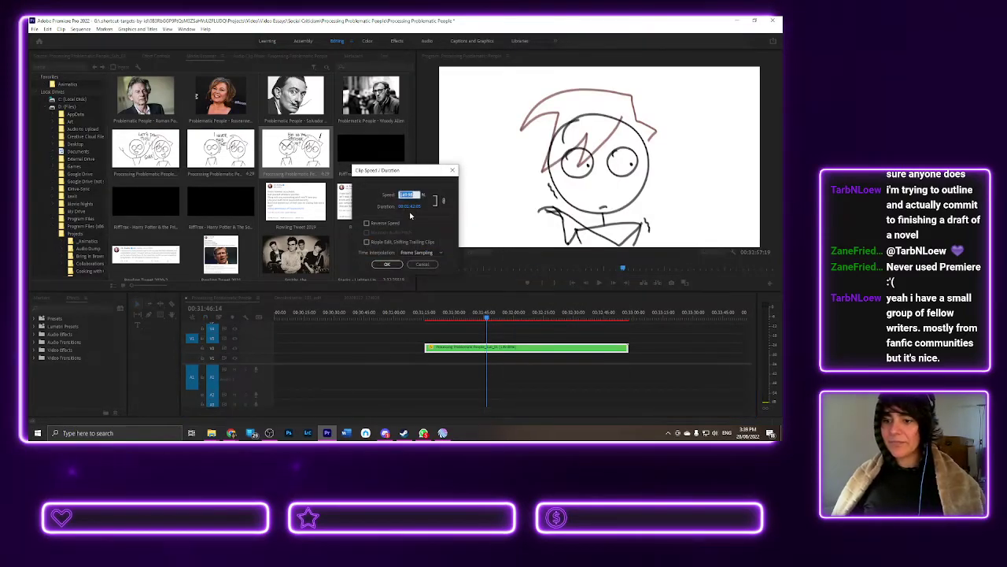
{"action": "left_click", "coordinate": [406, 203]}
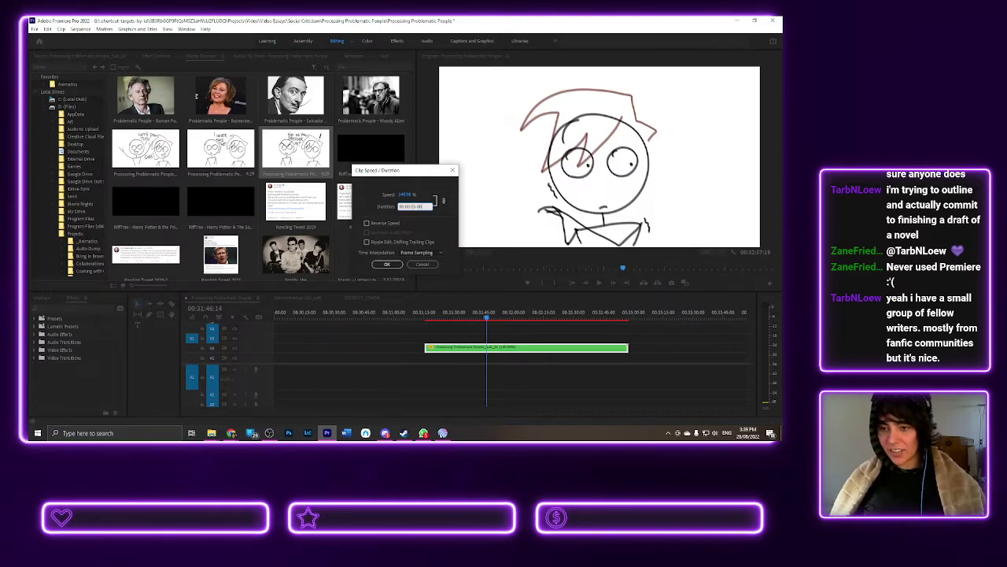
{"action": "key", "text": "Return"}
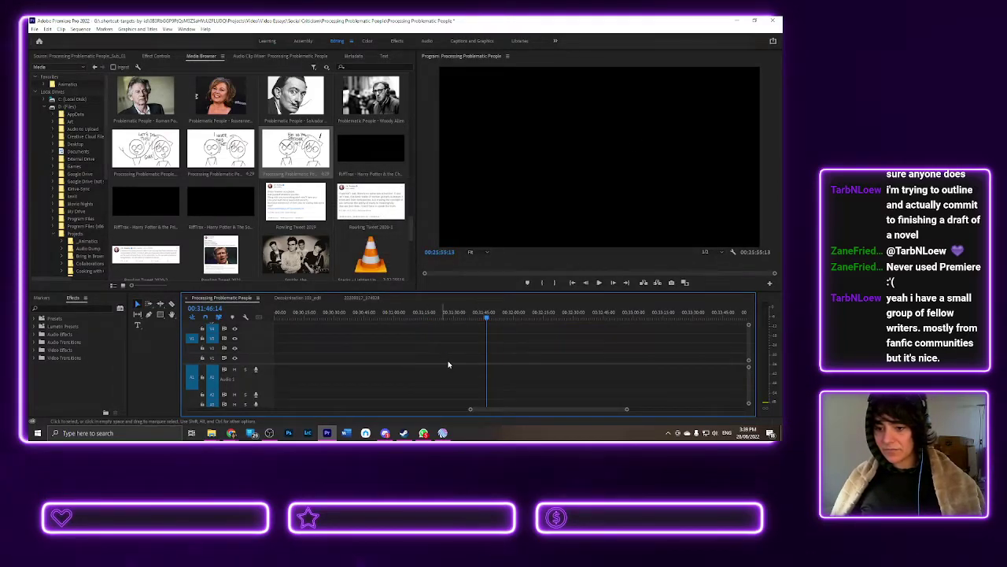
- Move the stressed-face piece from near 00:31:15 to directly after the calendar piece, one video track above it
{"action": "left_click_drag", "start_coordinate": [510, 409], "coordinate": [240, 403]}
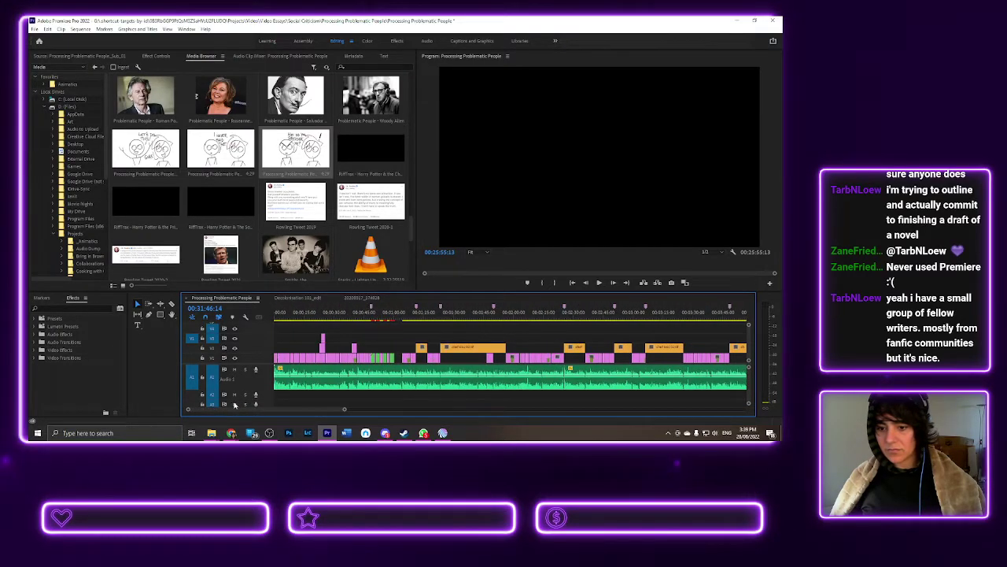
{"action": "left_click", "coordinate": [383, 325]}
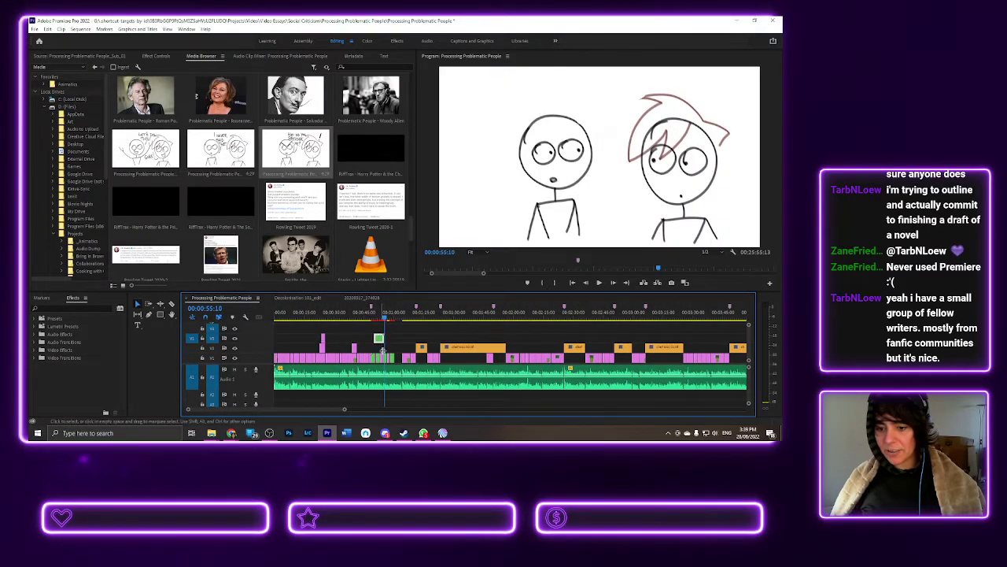
{"action": "key", "text": "equal"}
{"action": "key", "text": "equal"}
{"action": "key", "text": "equal"}
{"action": "key", "text": "equal"}
{"action": "left_click_drag", "start_coordinate": [363, 351], "coordinate": [459, 349]}
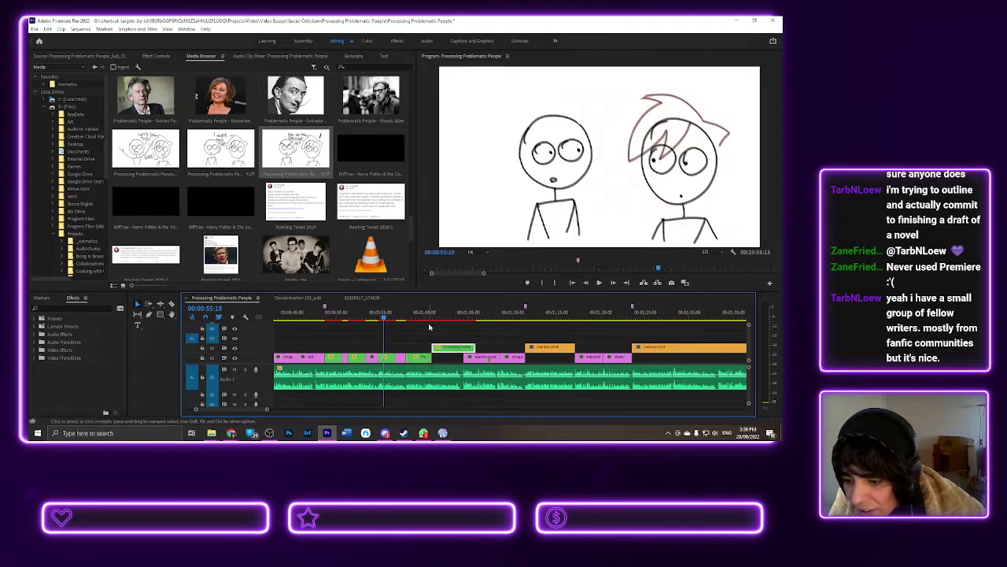
- Play back the stressed-face piece against the narration and split it at 00:01:03:24
{"action": "left_click", "coordinate": [431, 316]}
{"action": "key", "text": "space"}
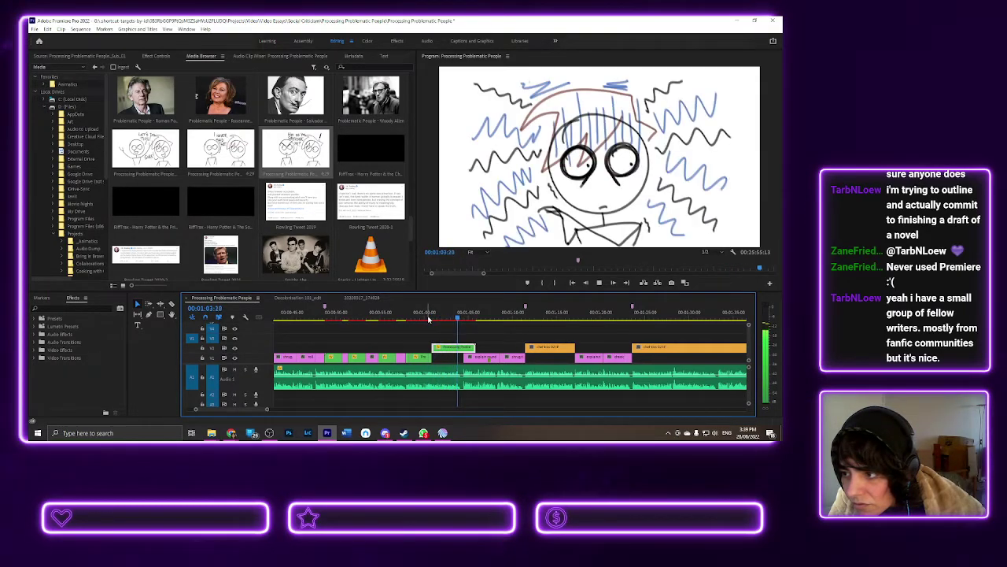
{"action": "key", "text": "space"}
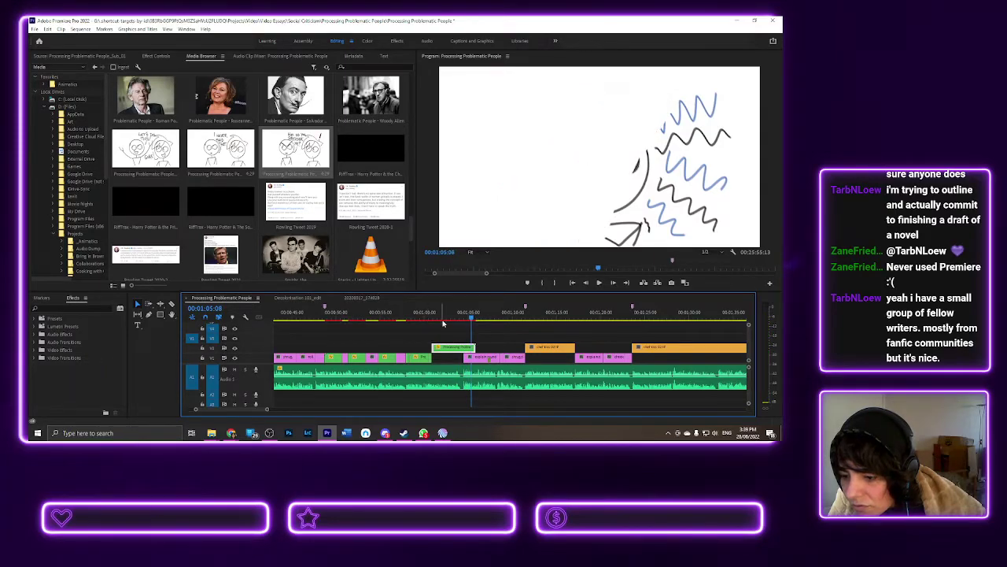
{"action": "left_click", "coordinate": [460, 319]}
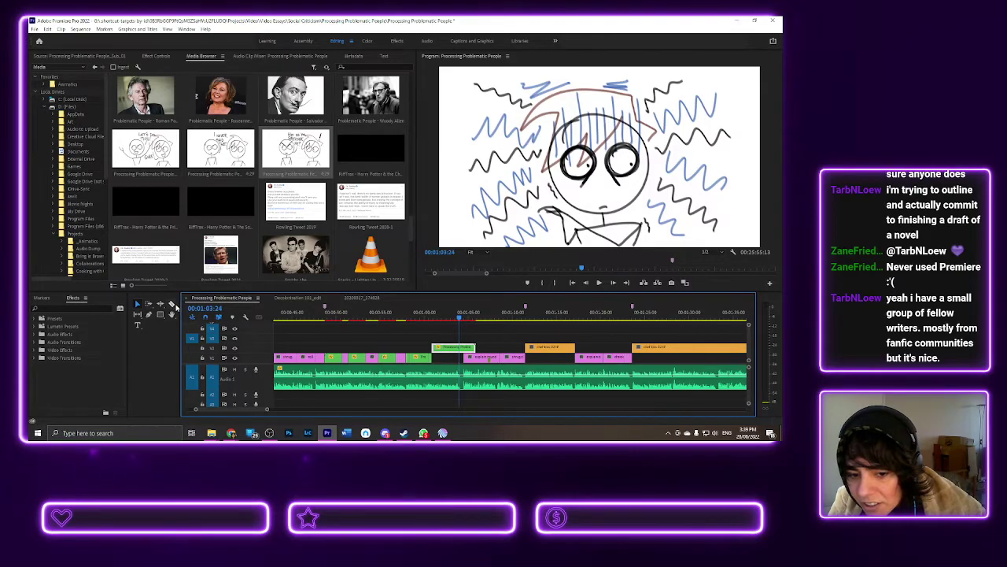
{"action": "left_click", "coordinate": [172, 304]}
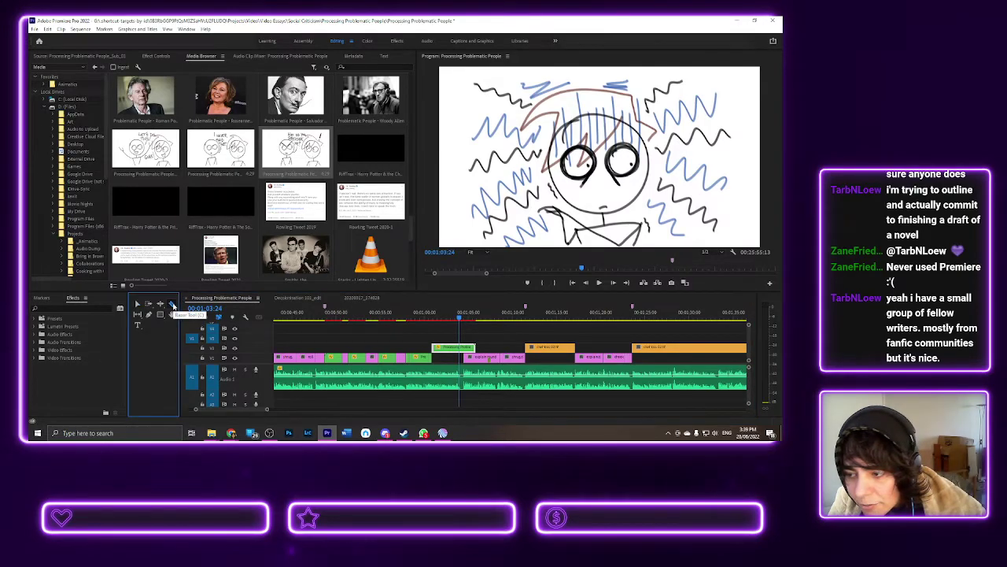
{"action": "left_click", "coordinate": [461, 347]}
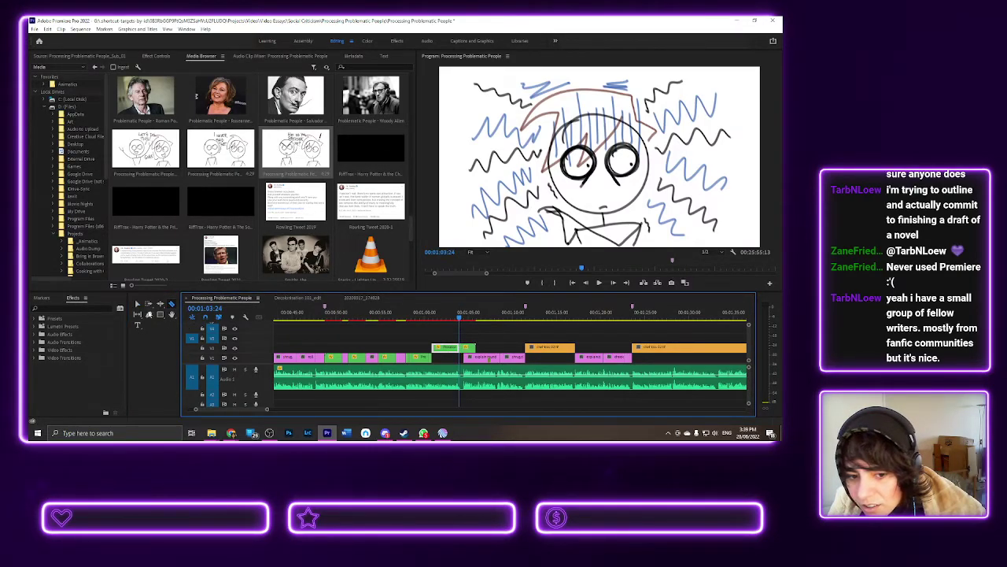
{"action": "left_click", "coordinate": [139, 307]}
- Shorten the stressed-face piece's tail after 00:01:03:24 to a fraction of a second, and play back the piece
{"action": "right_click", "coordinate": [471, 347]}
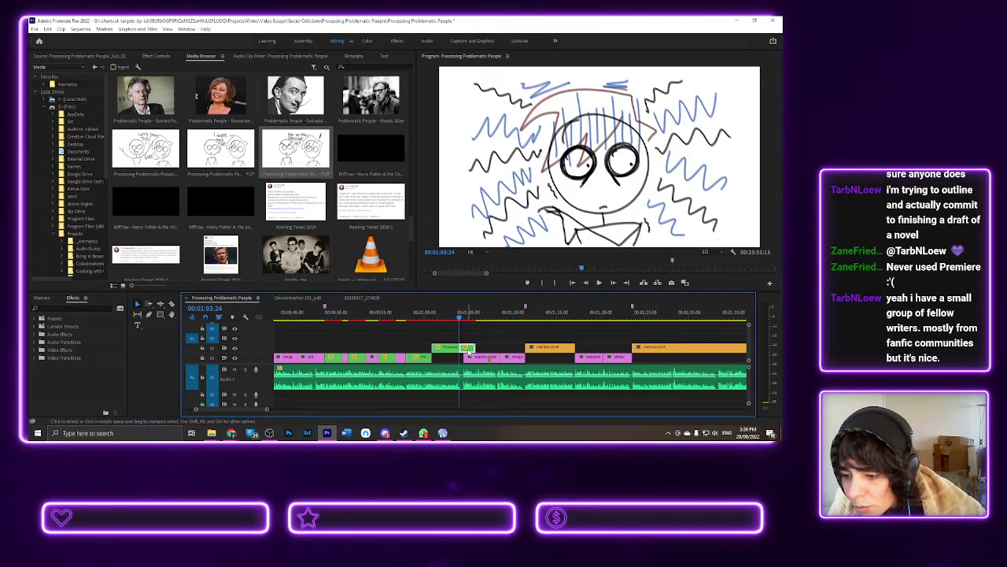
{"action": "left_click", "coordinate": [498, 269]}
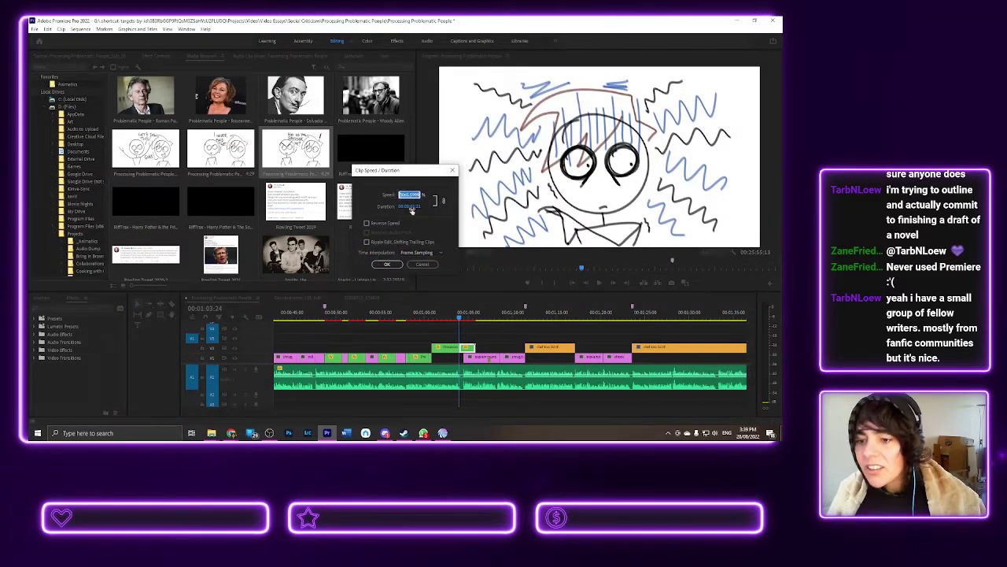
{"action": "left_click", "coordinate": [431, 206]}
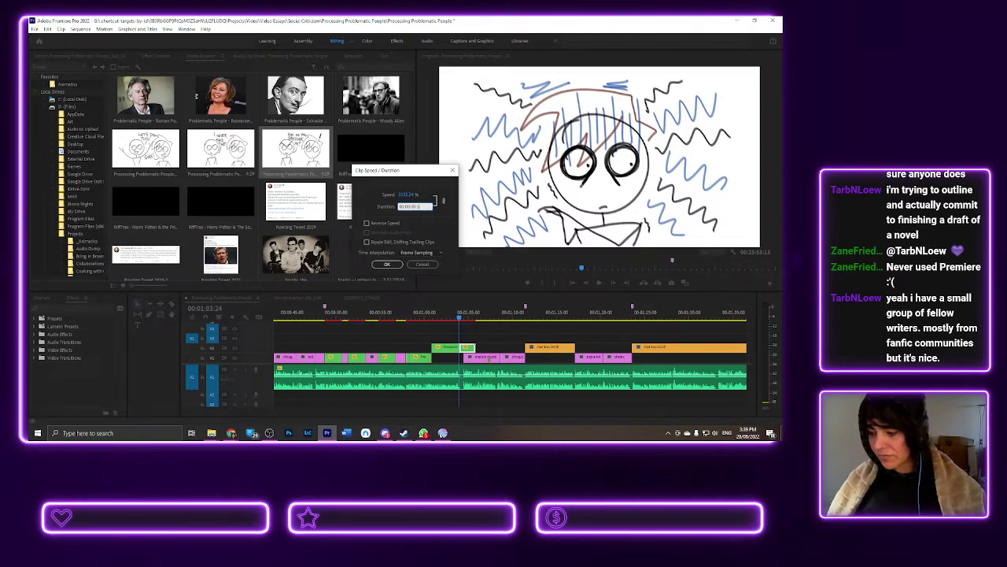
{"action": "key", "text": "Return"}
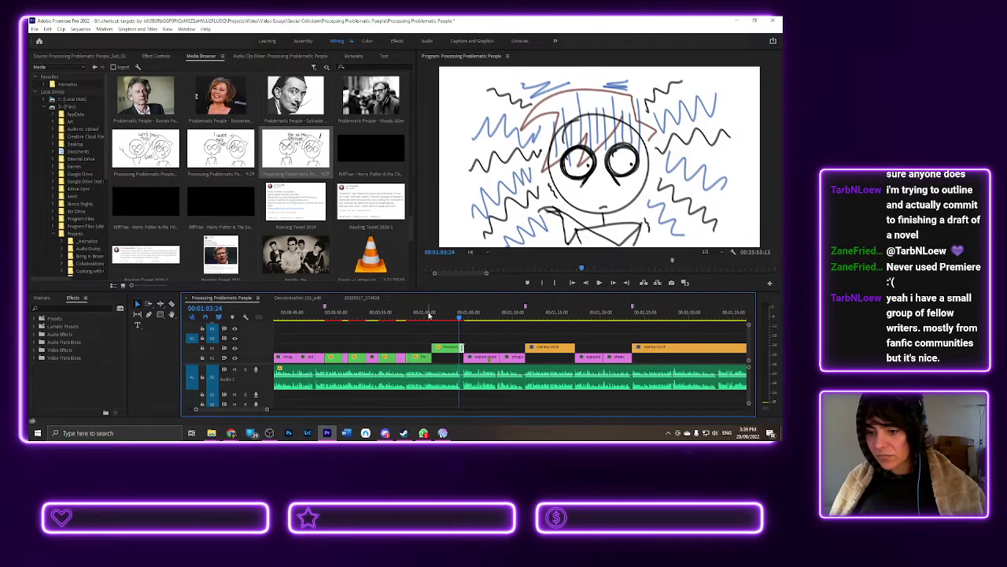
{"action": "left_click", "coordinate": [429, 315]}
{"action": "key", "text": "space"}
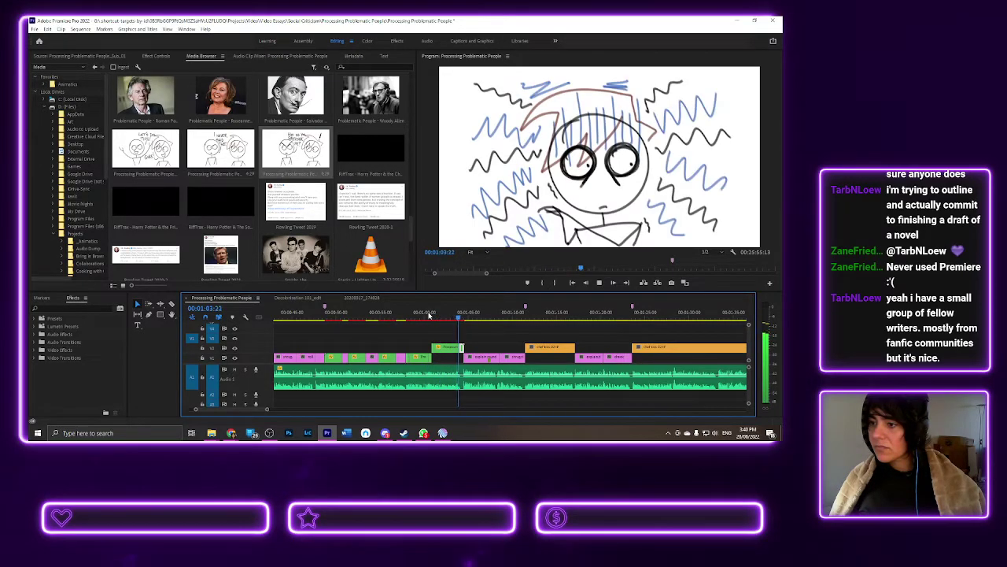
{"action": "key", "text": "space"}
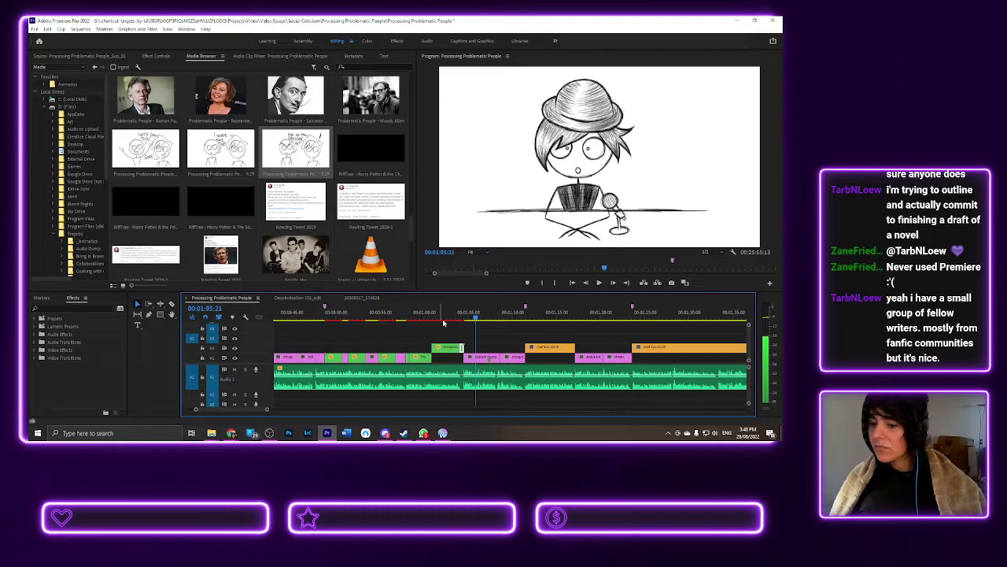
- Replay the stressed-face ending, move its parts down to the lowest video track, and put the playhead at 00:00:46:14
{"action": "left_click", "coordinate": [449, 315]}
{"action": "key", "text": "space"}
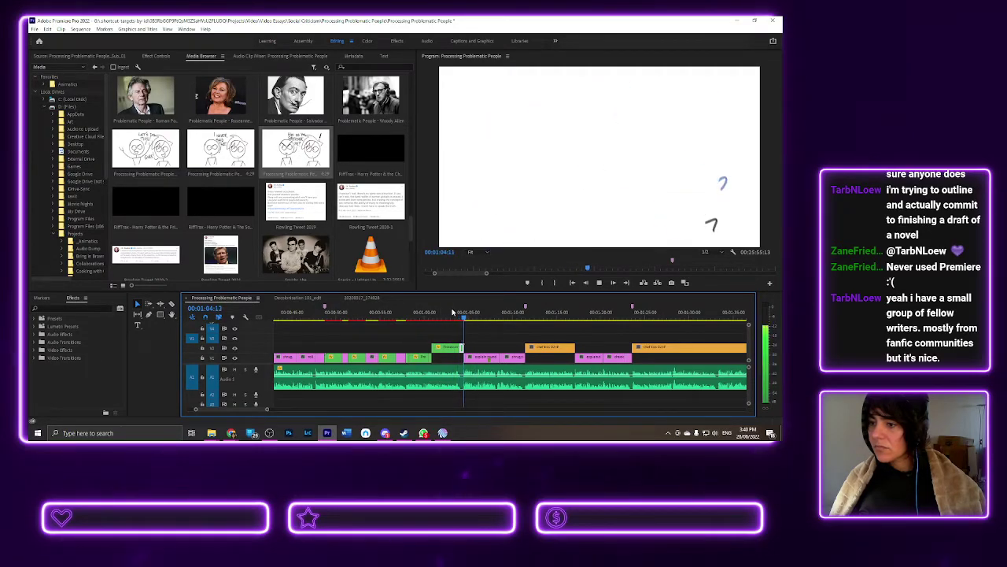
{"action": "key", "text": "space"}
{"action": "mouse_move", "coordinate": [445, 351]}
{"action": "left_mouse_down"}
{"action": "mouse_move", "coordinate": [456, 358]}
{"action": "mouse_move", "coordinate": [462, 349]}
{"action": "mouse_move", "coordinate": [462, 358]}
{"action": "left_mouse_up"}
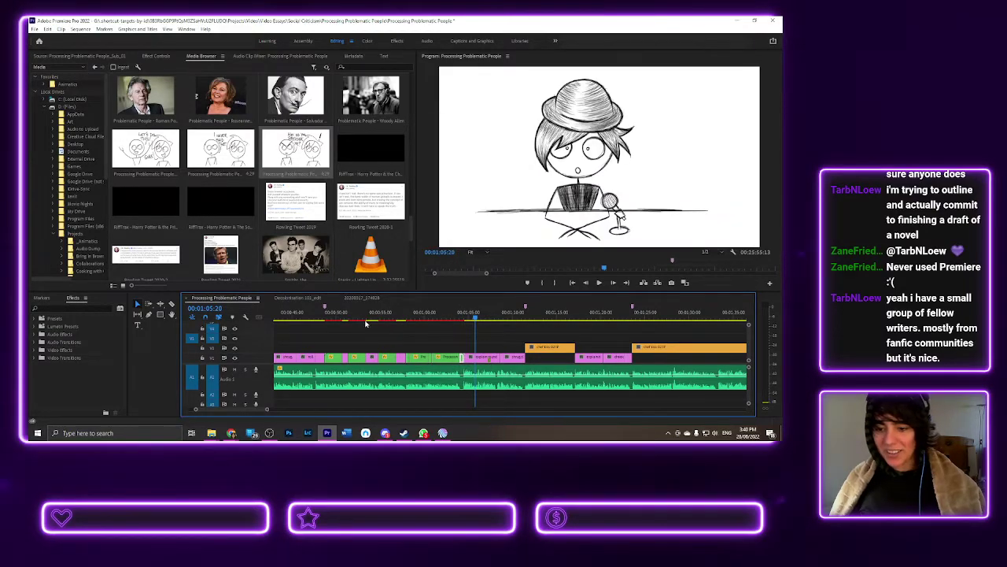
{"action": "left_click", "coordinate": [306, 315]}
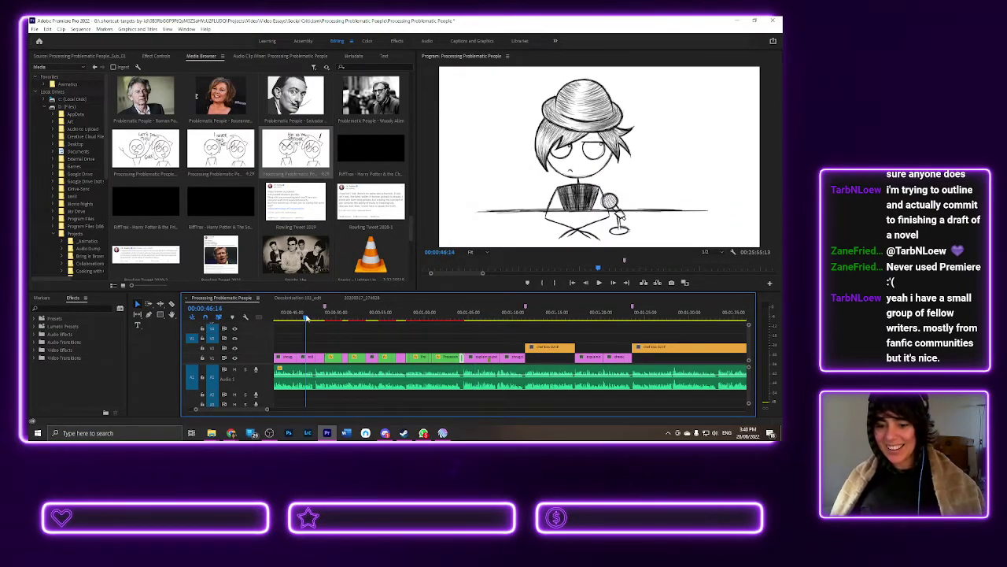
- Play back the drawing animation section against the narration from 00:00:46:14 to about 00:01:08, and save the project
{"action": "key", "text": "space"}
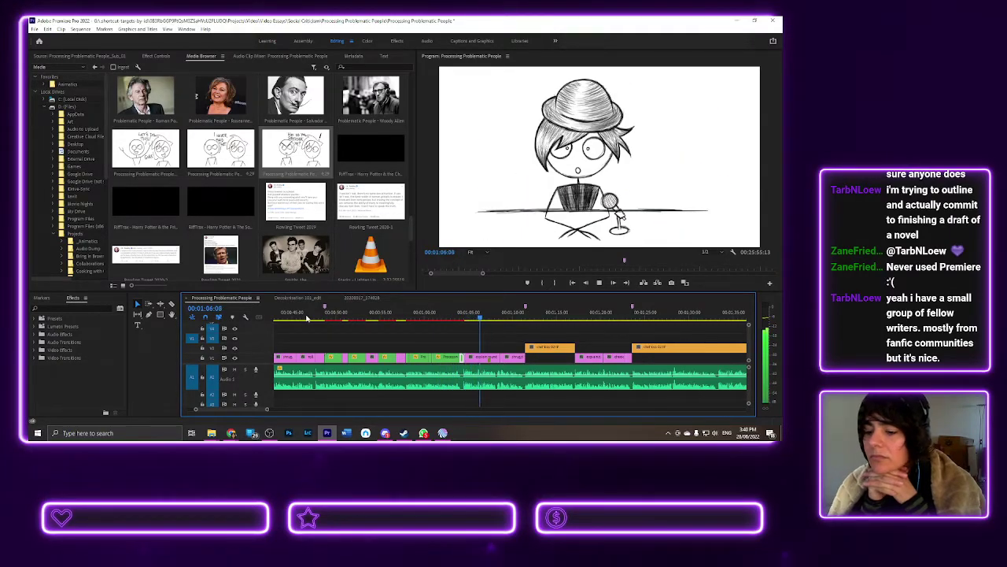
{"action": "key", "text": "space"}
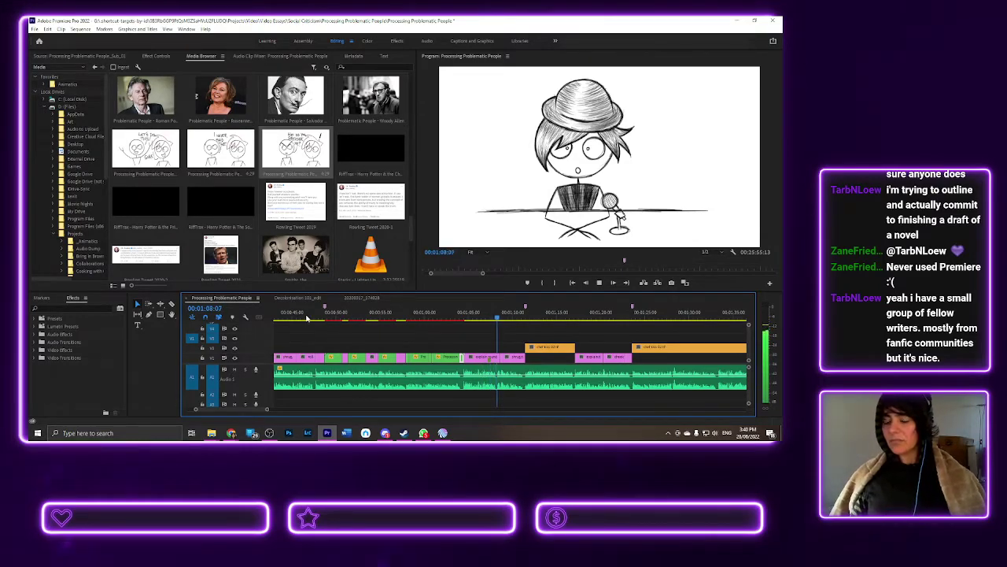
{"action": "key", "text": "ctrl+s"}
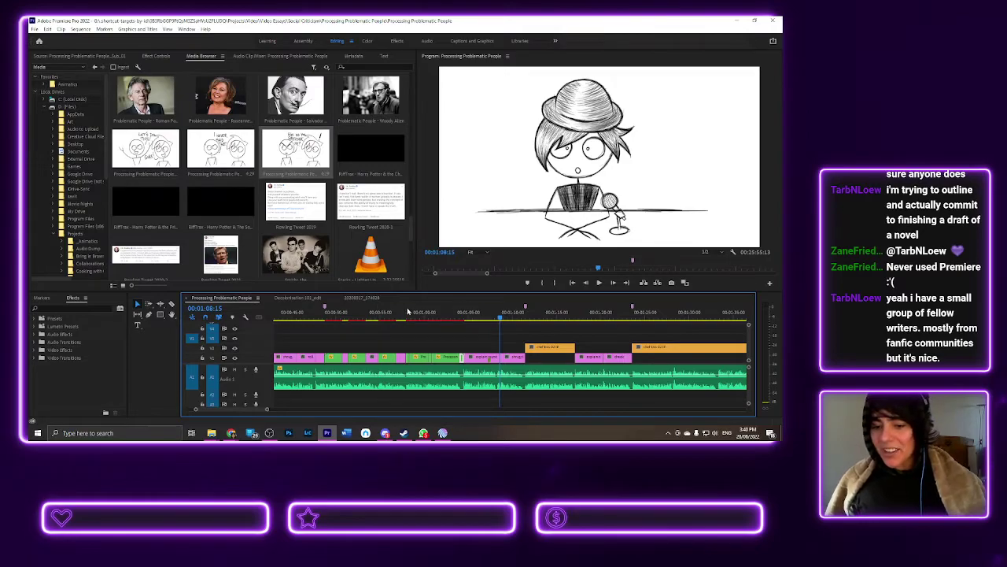
- Delete the sequence marker at 00:00:48:18, where the drawing animation section begins
{"action": "left_click", "coordinate": [324, 308]}
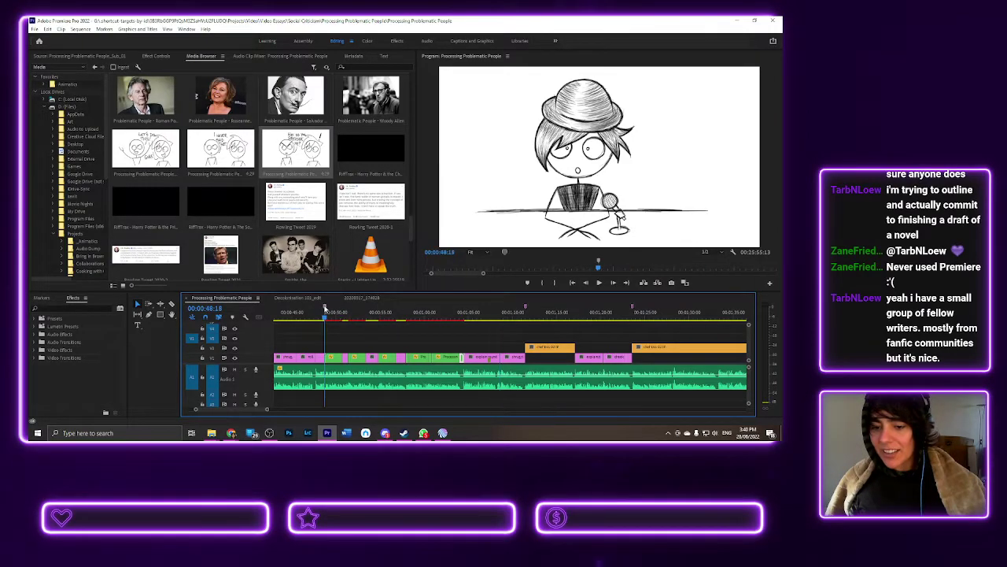
{"action": "right_click", "coordinate": [324, 307]}
{"action": "key", "text": "Escape"}
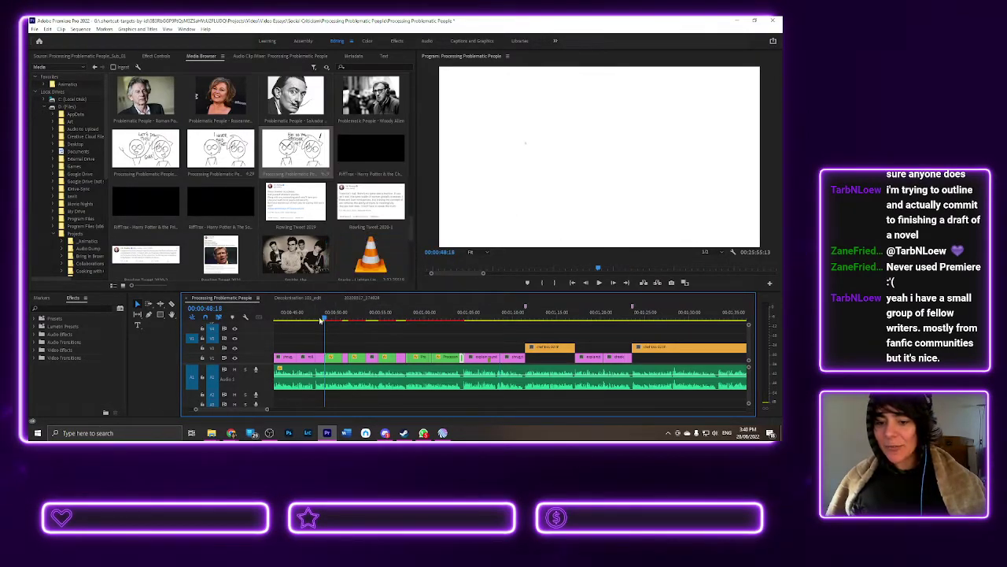
- Look over the remaining marked sections in the sequence's first minutes, checking the footage near 00:01:15:22 and at 00:00:51:15
{"action": "key", "text": "minus"}
{"action": "key", "text": "minus"}
{"action": "key", "text": "minus"}
{"action": "key", "text": "minus"}
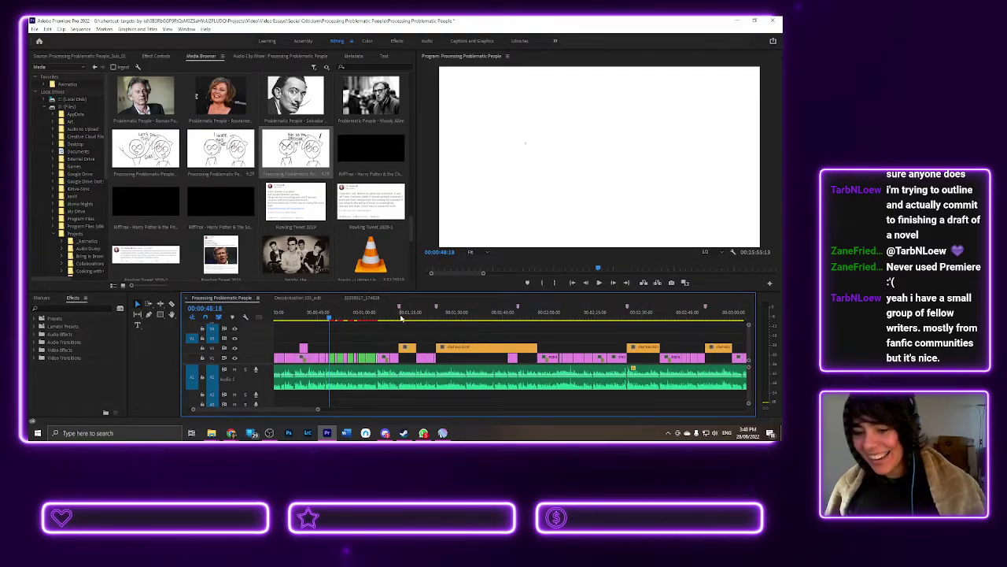
{"action": "key", "text": "minus"}
{"action": "key", "text": "minus"}
{"action": "key", "text": "minus"}
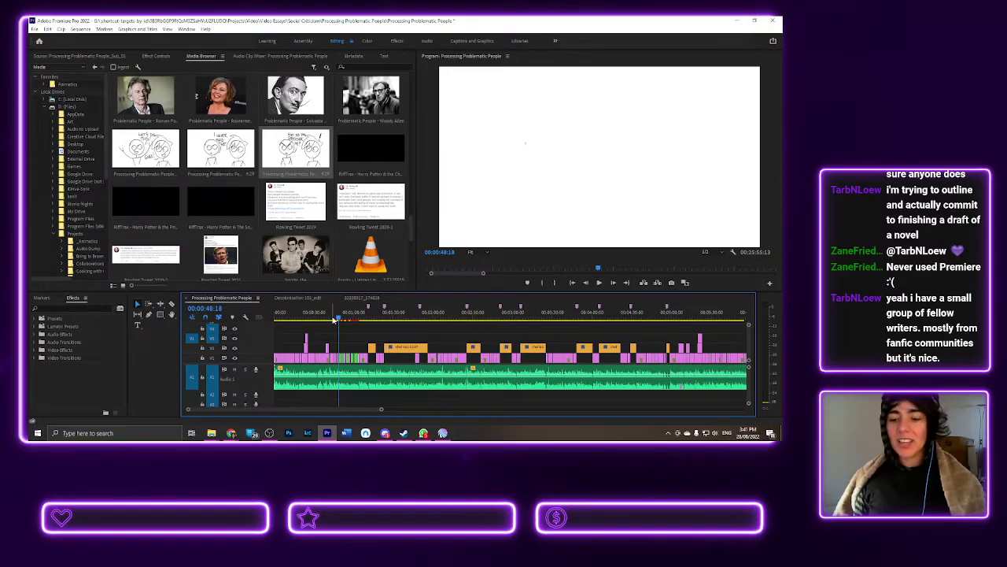
{"action": "left_click", "coordinate": [372, 320]}
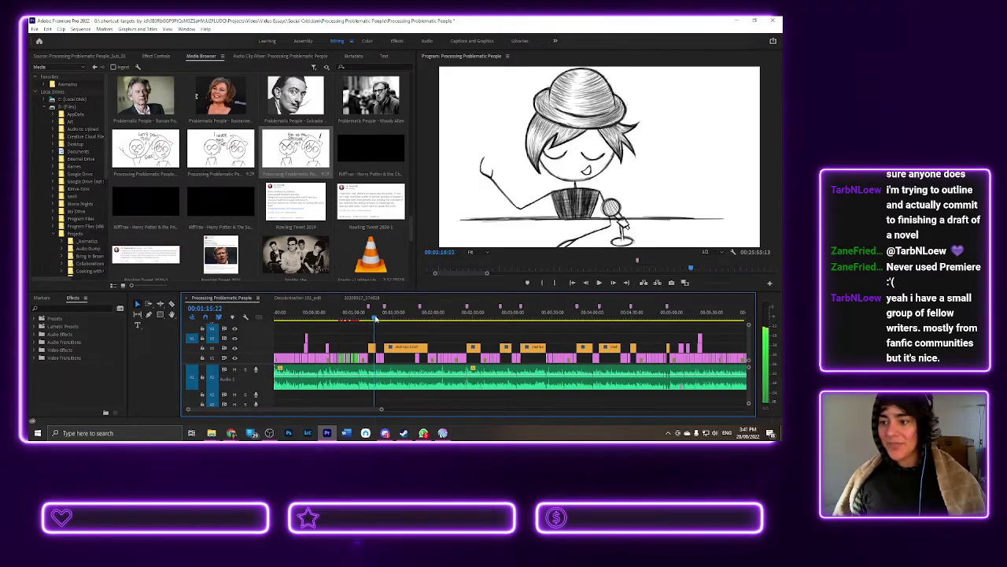
{"action": "left_click_drag", "start_coordinate": [373, 319], "coordinate": [342, 320]}
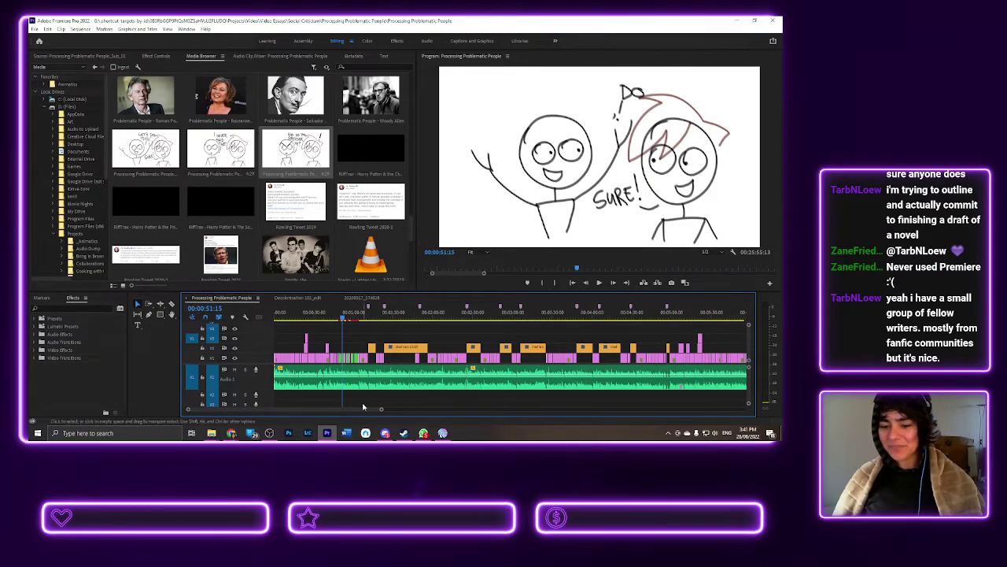
- Survey the whole sequence, checking the closing thanks and Patreon screens near 00:18:27:24 and 00:18:39:16 and earlier frames back to 00:12:27:18
{"action": "mouse_move", "coordinate": [342, 411]}
{"action": "left_mouse_down"}
{"action": "mouse_move", "coordinate": [415, 427]}
{"action": "mouse_move", "coordinate": [340, 415]}
{"action": "left_mouse_up"}
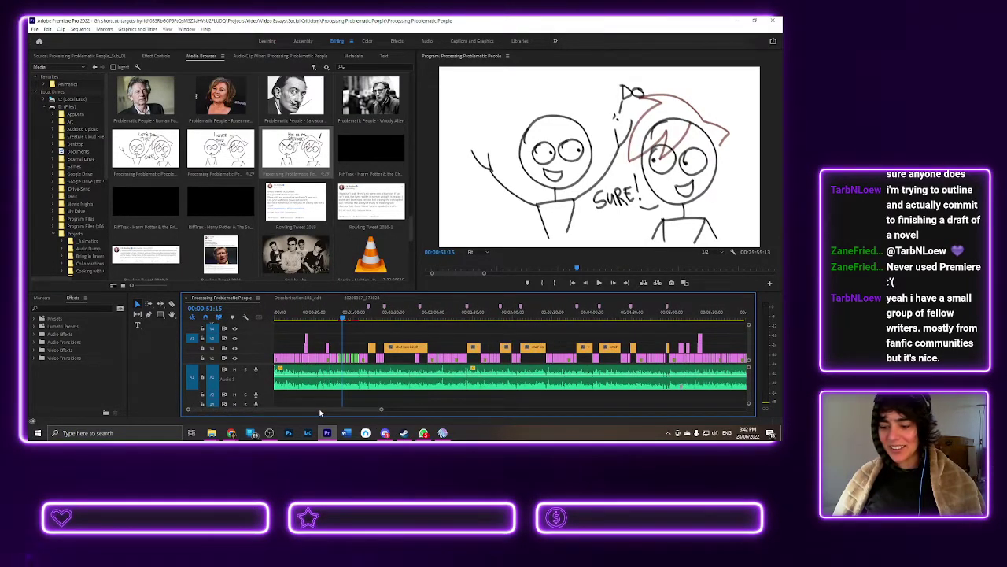
{"action": "scroll", "coordinate": [467, 411], "scroll_direction": "down", "scroll_amount": 5}
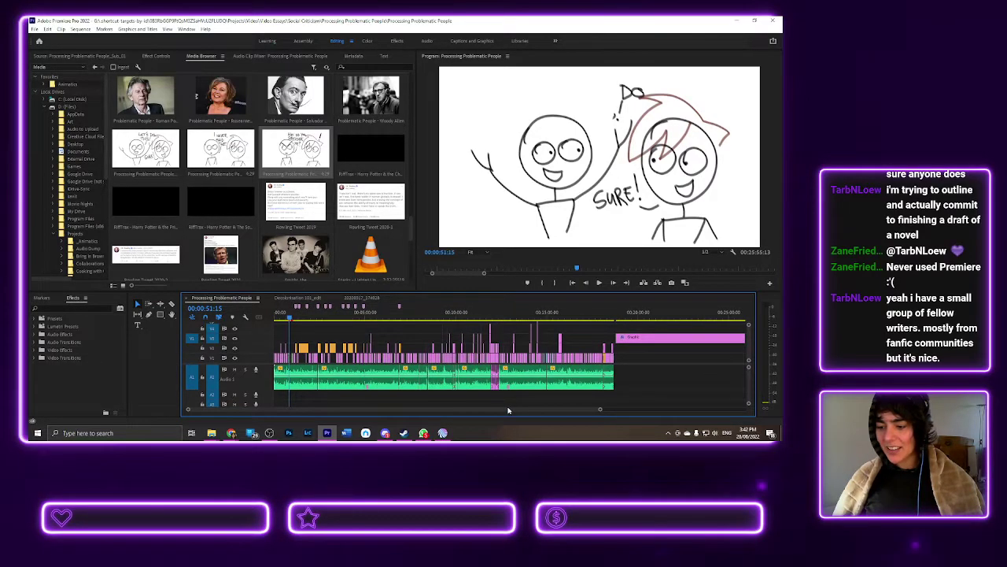
{"action": "scroll", "coordinate": [537, 376], "scroll_direction": "down", "scroll_amount": 3}
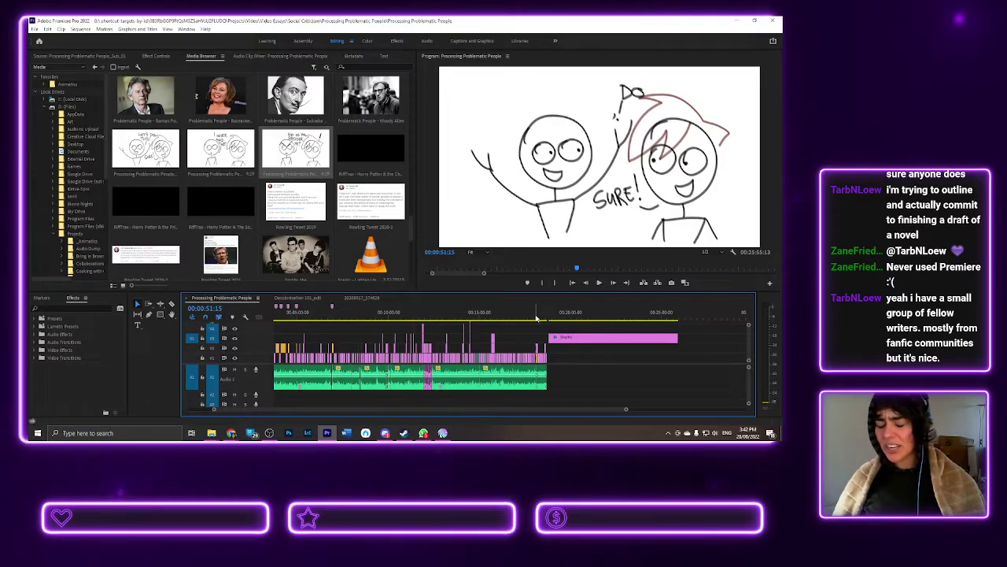
{"action": "left_click", "coordinate": [544, 317]}
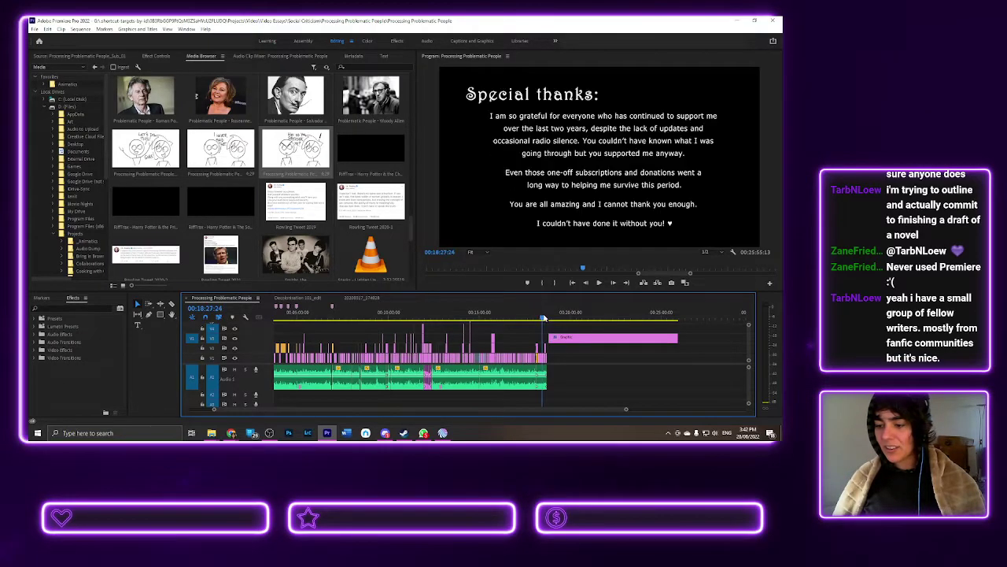
{"action": "left_click", "coordinate": [547, 317]}
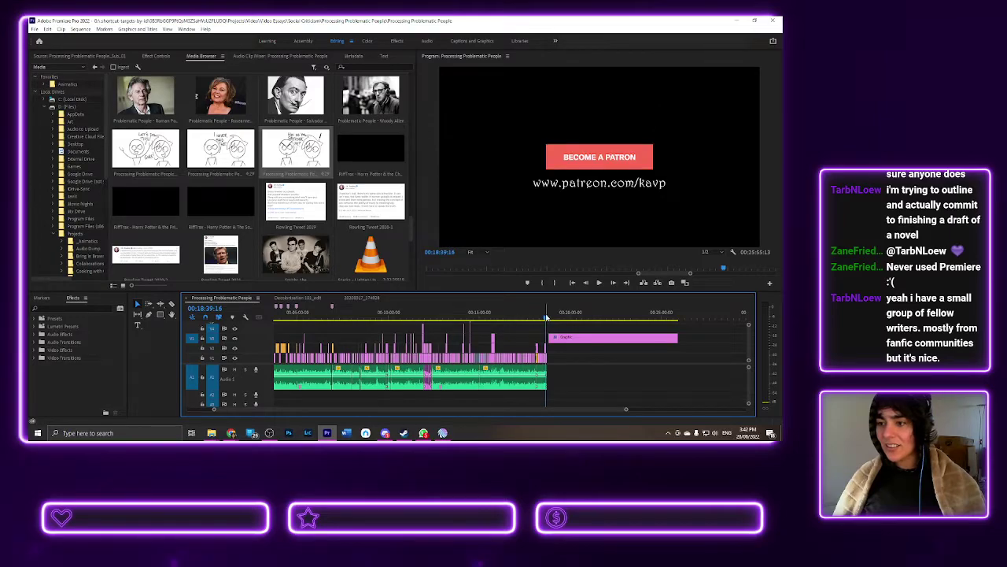
{"action": "left_click", "coordinate": [527, 317]}
{"action": "left_click", "coordinate": [471, 317]}
{"action": "left_click", "coordinate": [432, 311]}
{"action": "left_click_drag", "start_coordinate": [464, 409], "coordinate": [411, 410]}
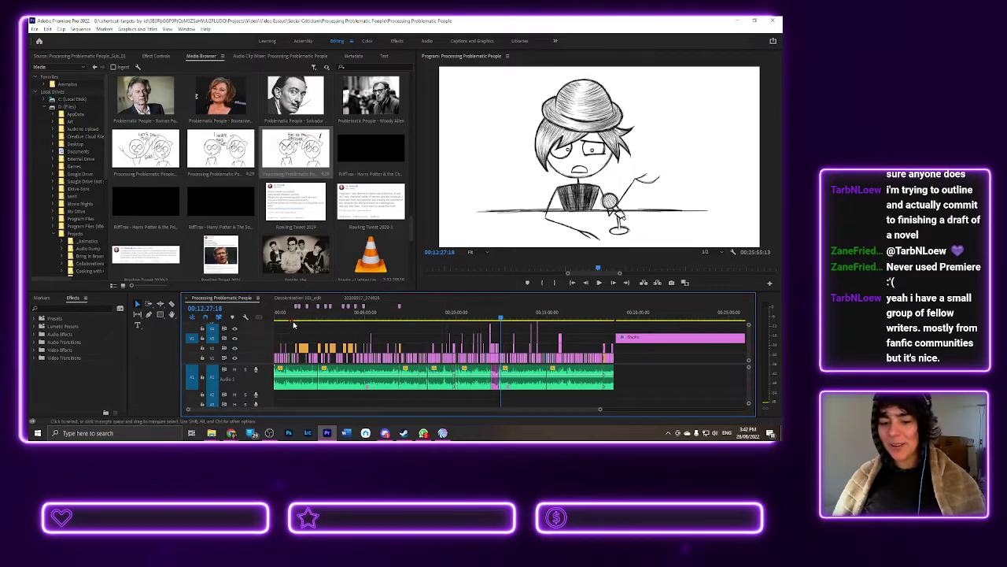